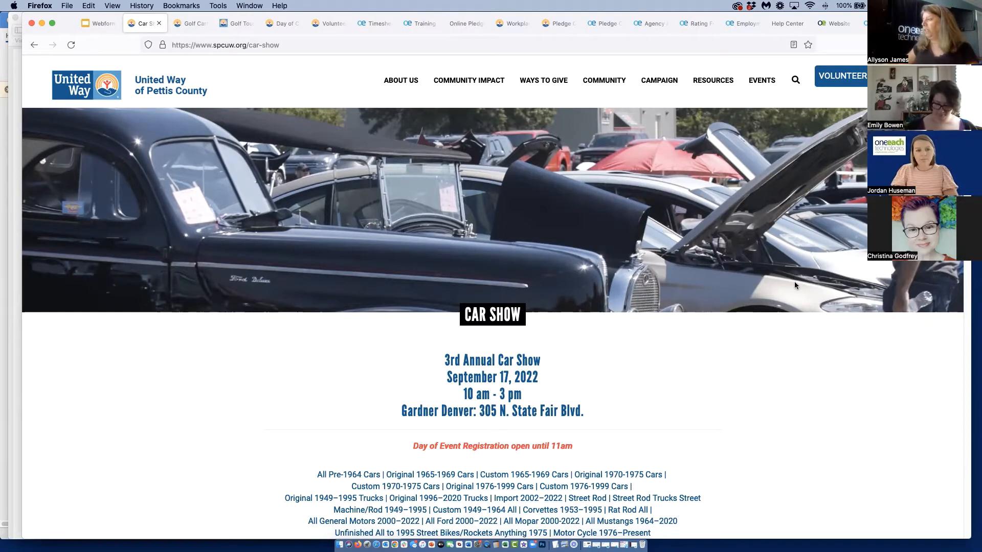
# Examine the Car Show registration page, from the event details to the owner, vehicle, T-shirt size and waiver sections
pyautogui.scroll(-1, 793, 286)
pyautogui.scroll(-4, 780, 379)
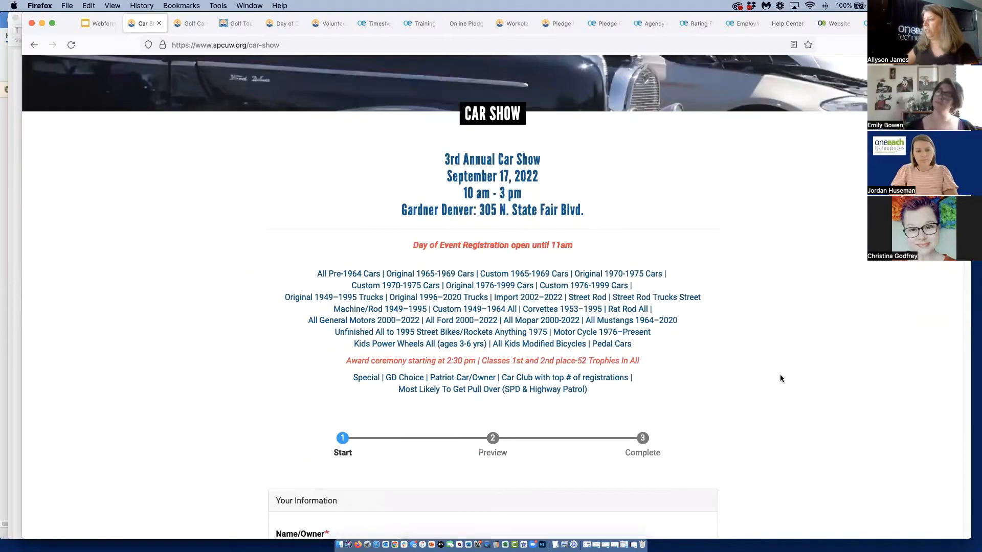
pyautogui.scroll(-5, 780, 379)
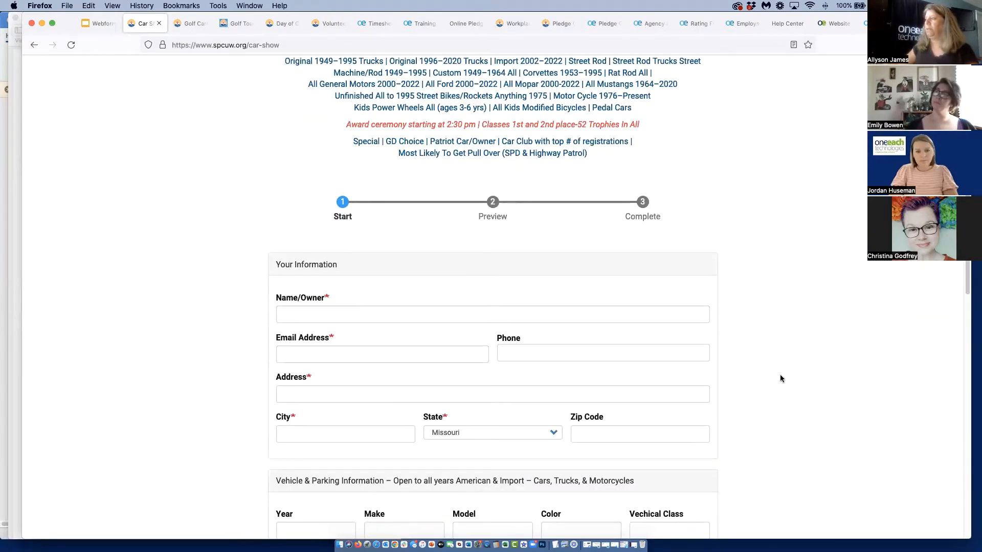
pyautogui.scroll(-3, 780, 379)
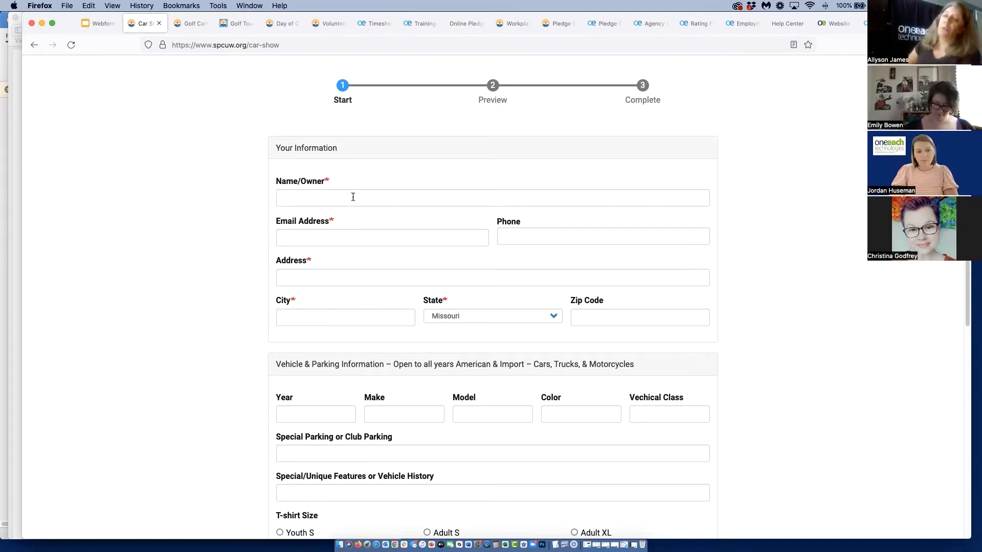
pyautogui.scroll(5, 587, 245)
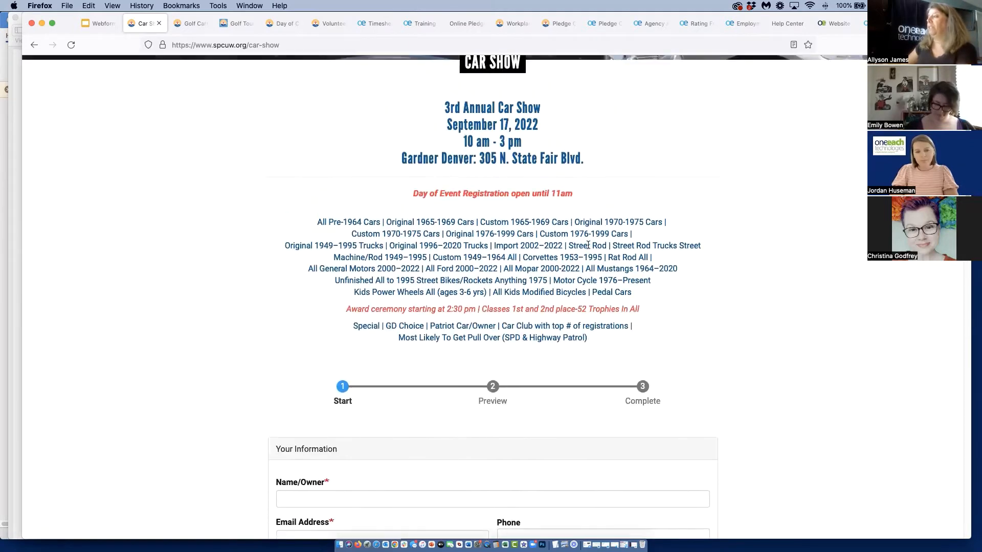
pyautogui.scroll(-5, 588, 246)
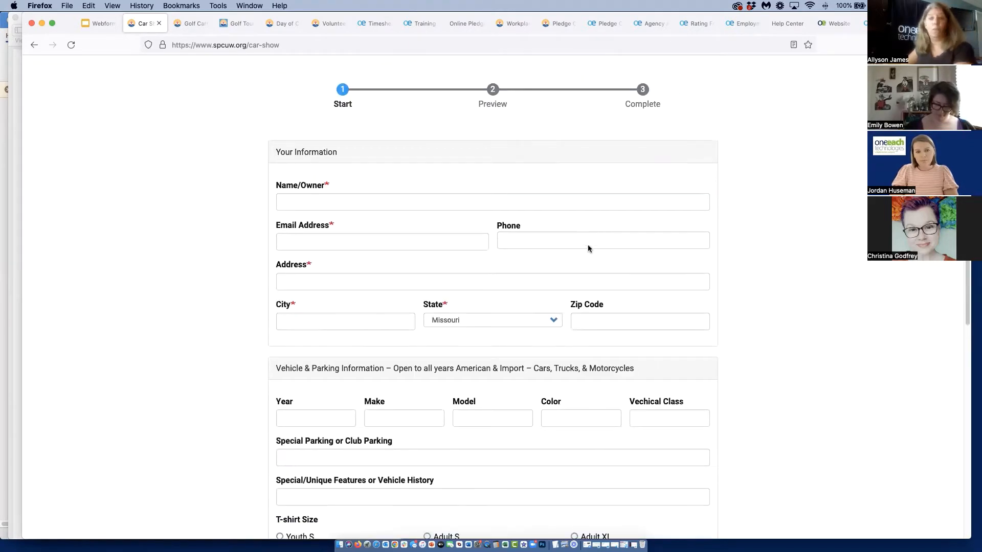
pyautogui.scroll(-2, 588, 248)
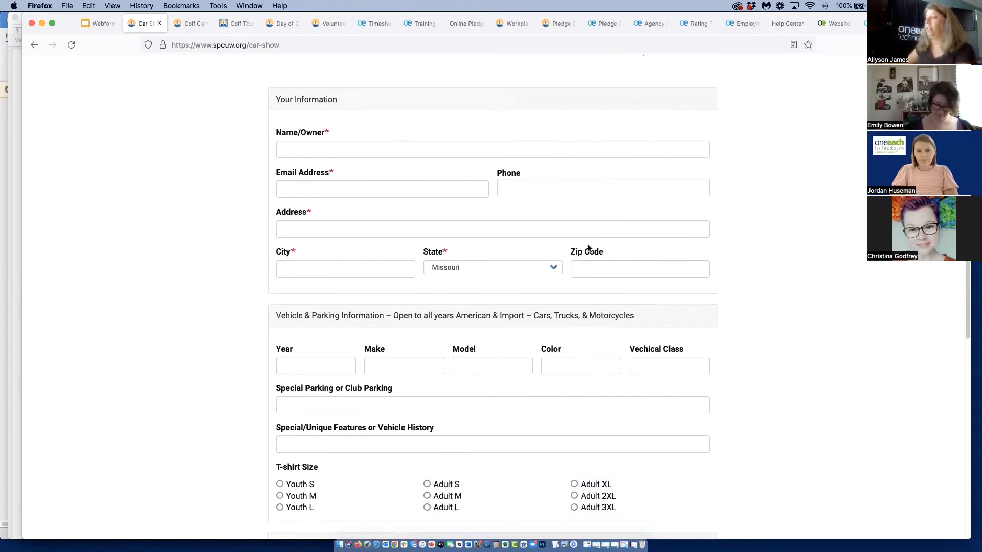
pyautogui.scroll(-3, 588, 248)
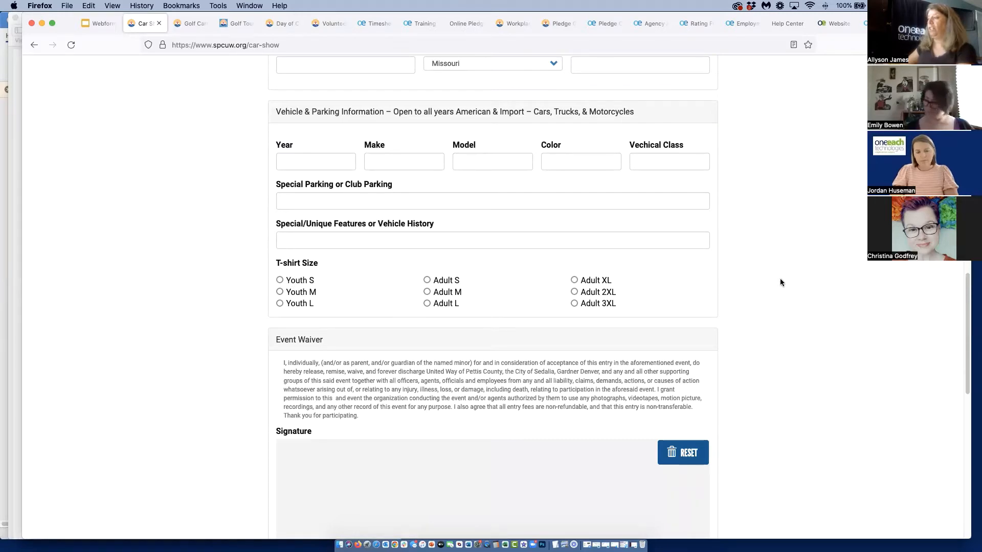
# Draw a freehand sample signature in the Event Waiver section of the Car Show form
pyautogui.scroll(-3, 780, 283)
pyautogui.moveTo(320, 335); pyautogui.dragTo(635, 354)
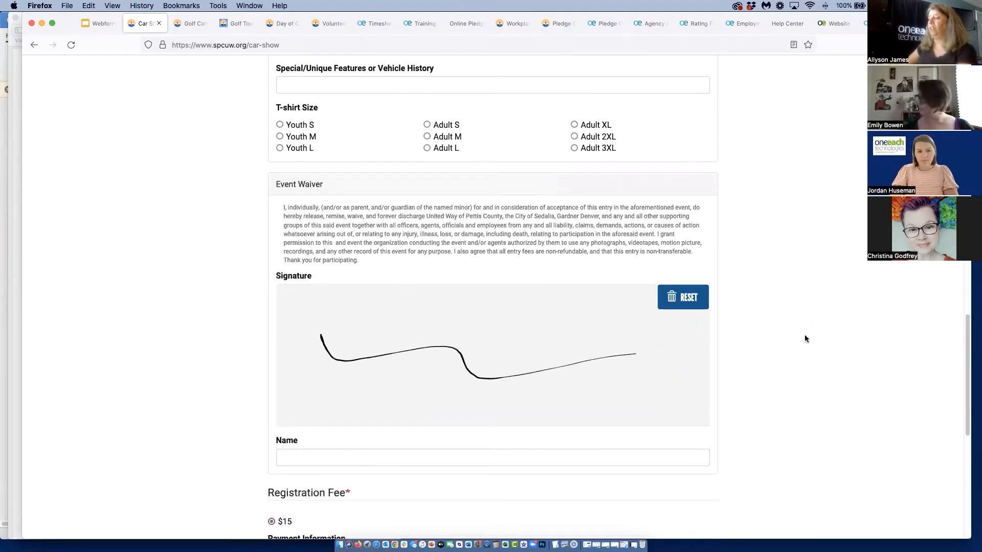
# Inspect the Car Show form's registration fee, card payment and CAPTCHA sections, leaving the card field empty, and return to the page start
pyautogui.scroll(-5, 811, 329)
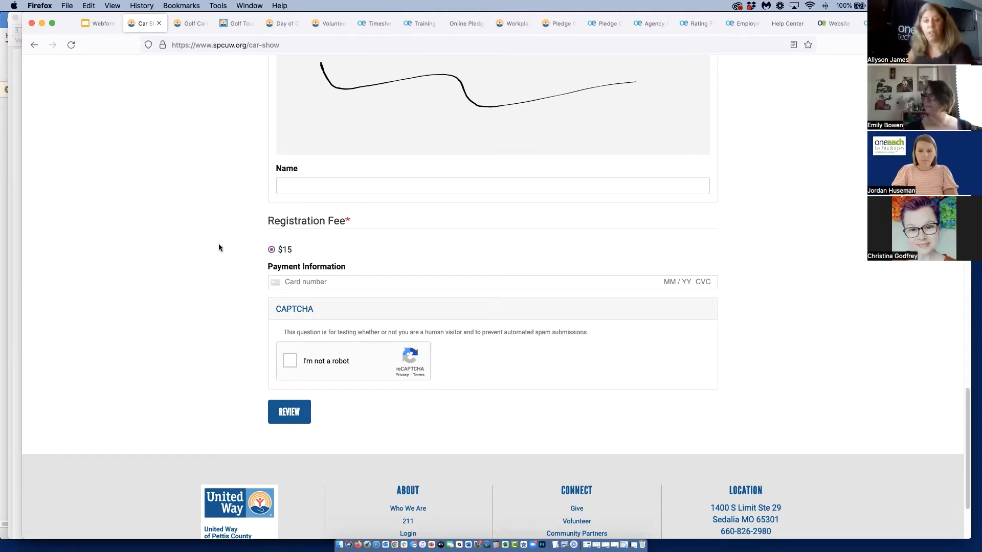
pyautogui.click(295, 283)
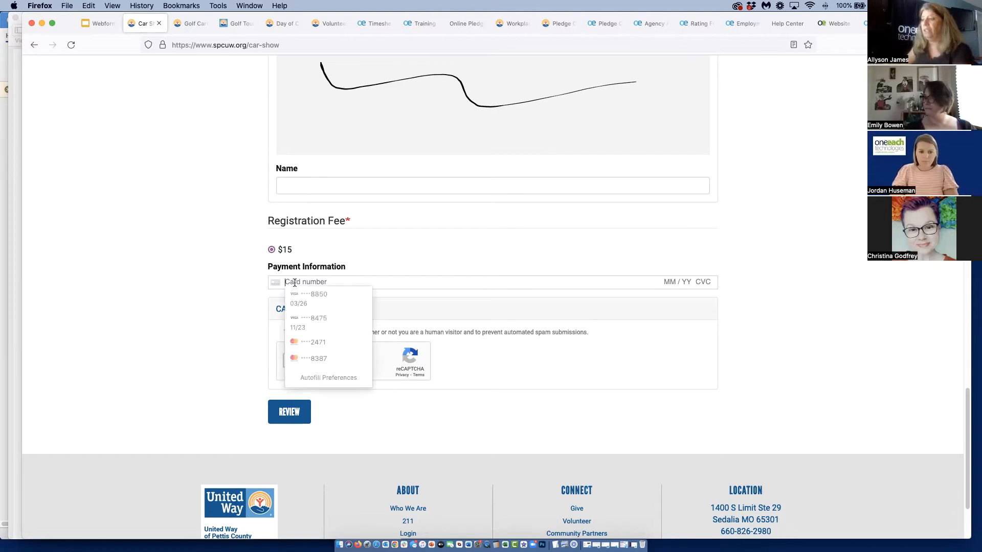
pyautogui.click(329, 250)
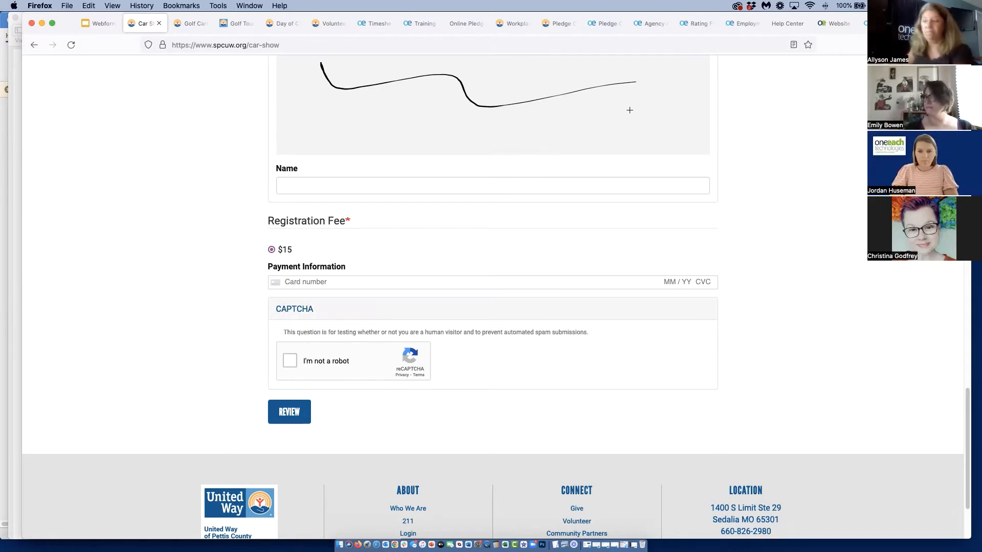
pyautogui.scroll(3, 845, 221)
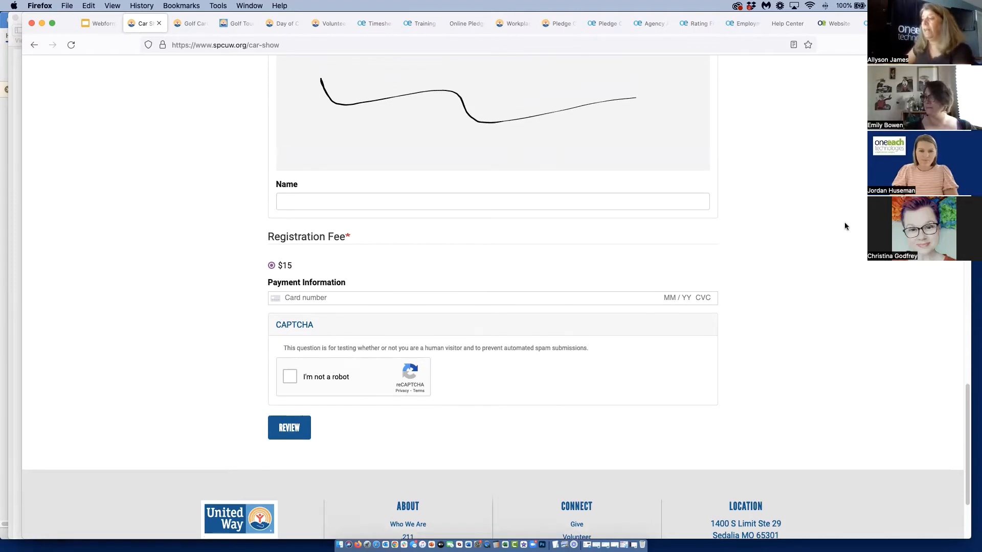
pyautogui.scroll(15, 808, 303)
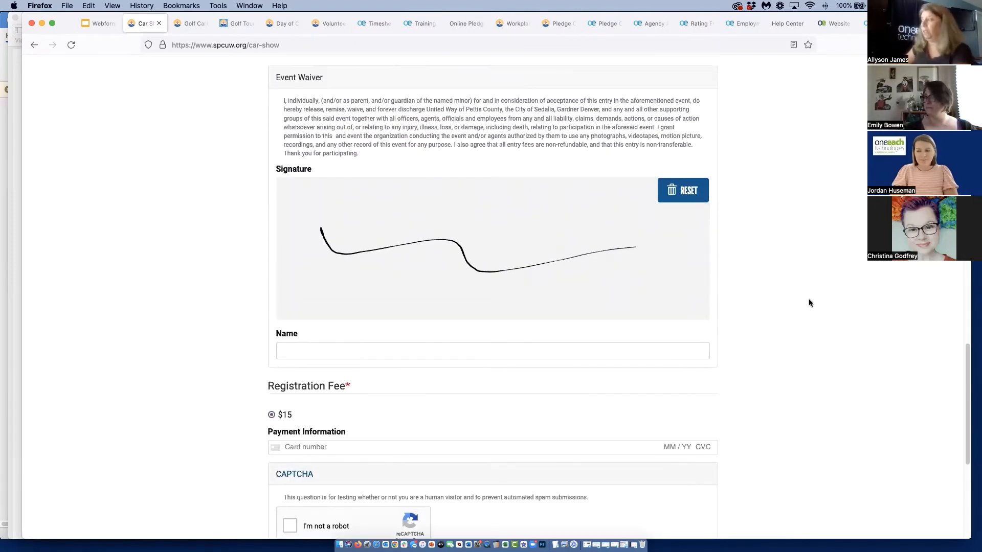
pyautogui.scroll(15, 809, 302)
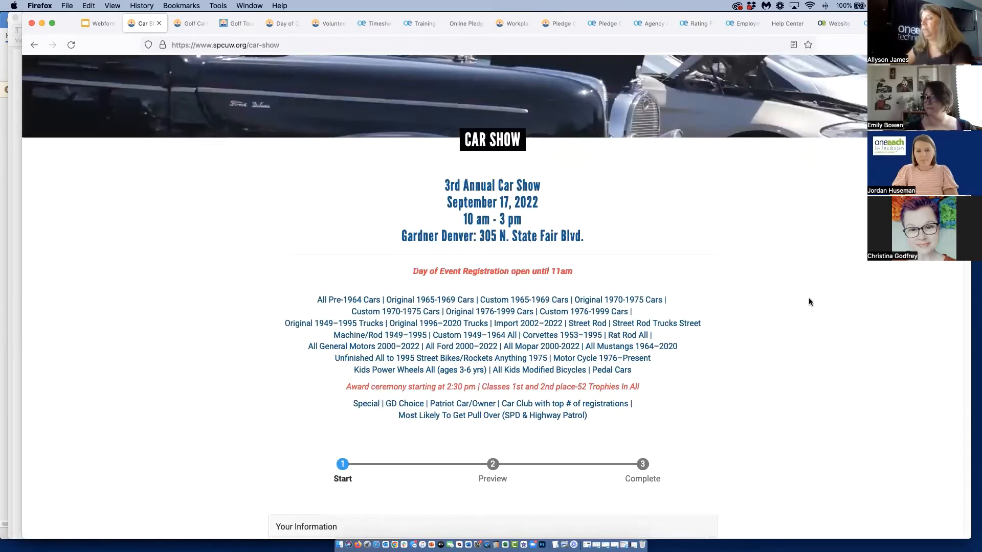
pyautogui.scroll(1, 796, 296)
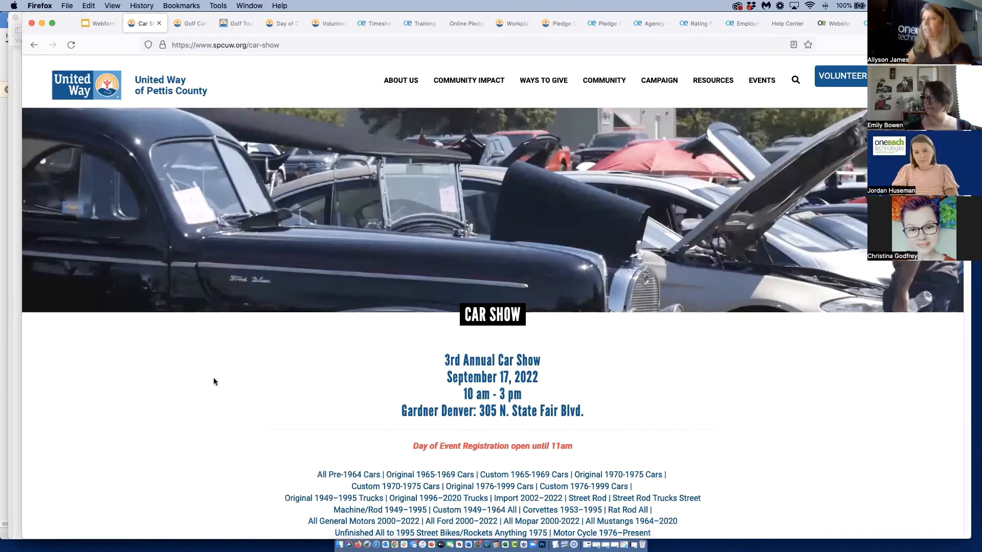
# Open the Golf Cart Parade page and draw a freehand sample signature in the registration form's Required Signature field
pyautogui.click(191, 27)
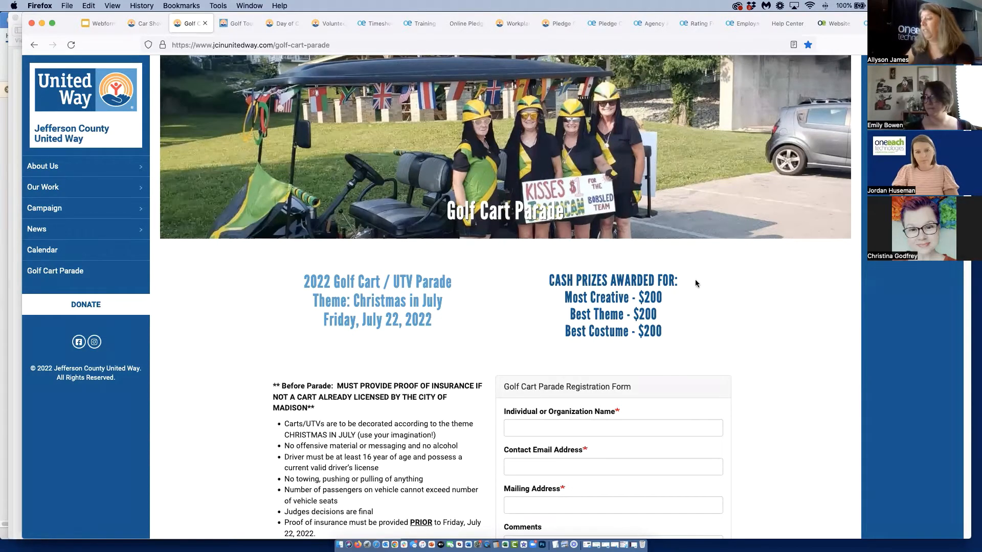
pyautogui.scroll(-5, 818, 268)
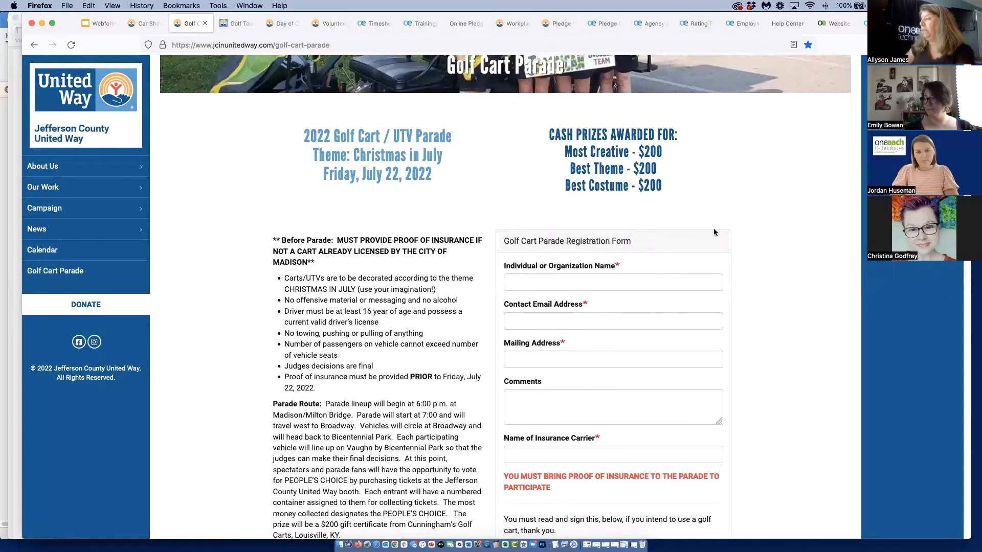
pyautogui.scroll(-4, 661, 210)
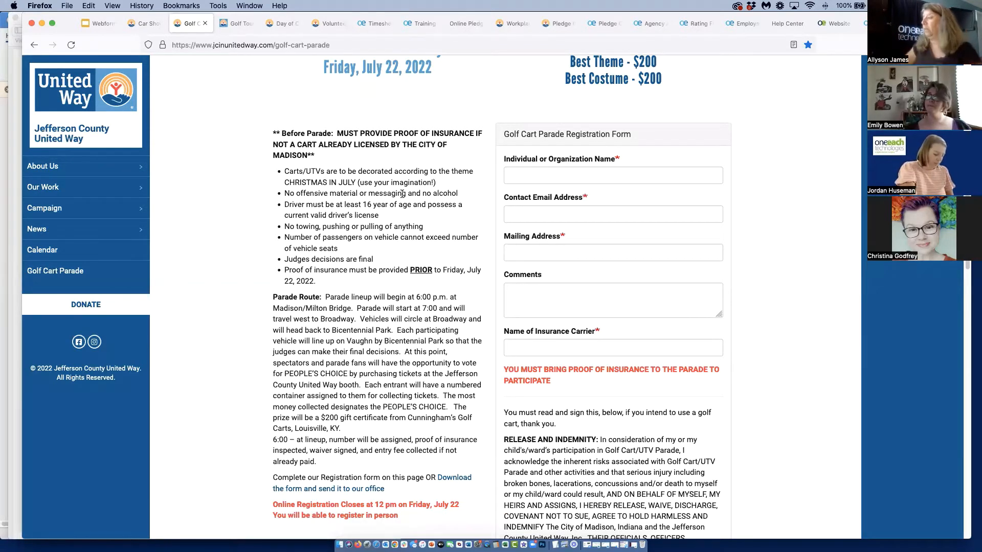
pyautogui.scroll(-5, 601, 247)
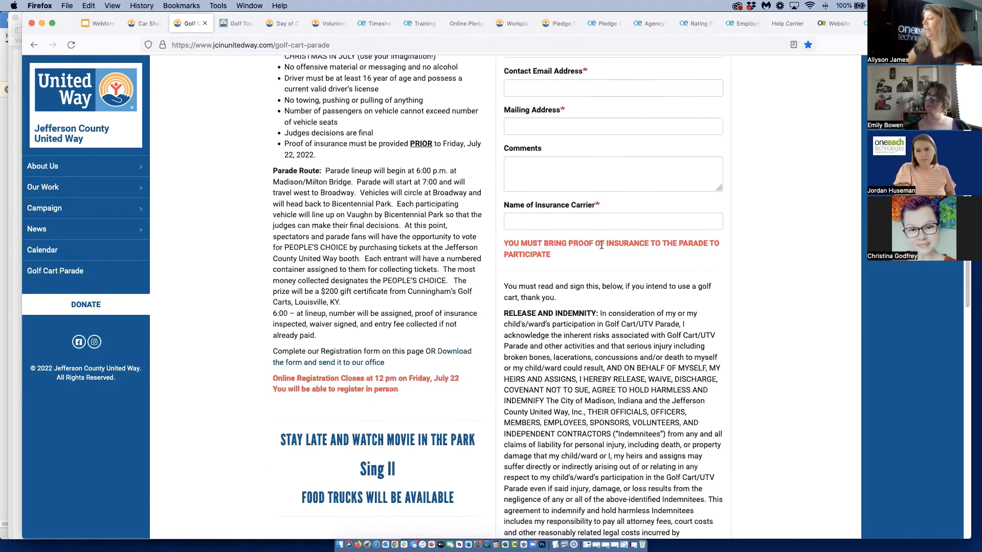
pyautogui.scroll(-3, 602, 247)
pyautogui.scroll(-3, 601, 246)
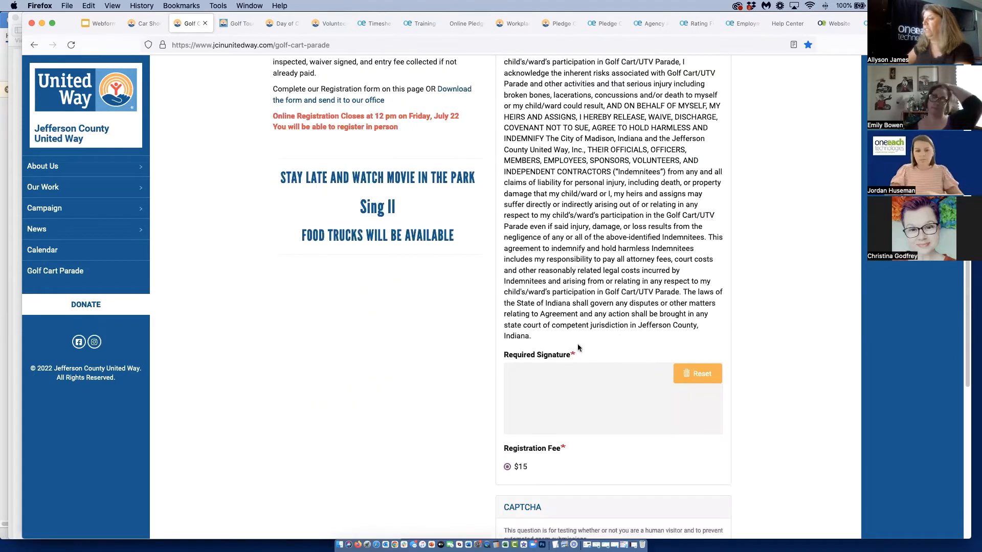
pyautogui.moveTo(555, 410); pyautogui.dragTo(628, 398)
# Review the Golf Cart Parade form's fee, payment and insurance paperwork upload sections, and return to the page start
pyautogui.scroll(-6, 790, 370)
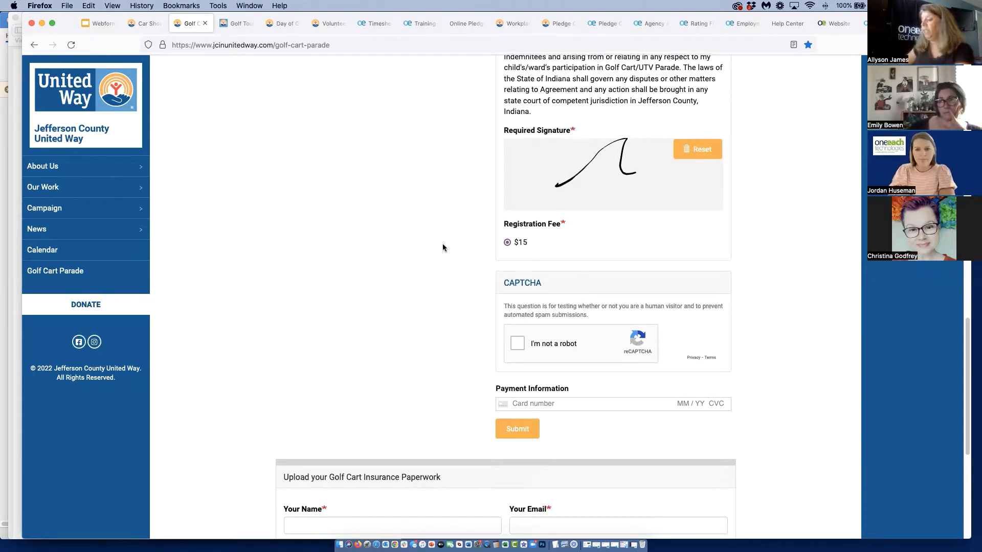
pyautogui.scroll(-3, 443, 248)
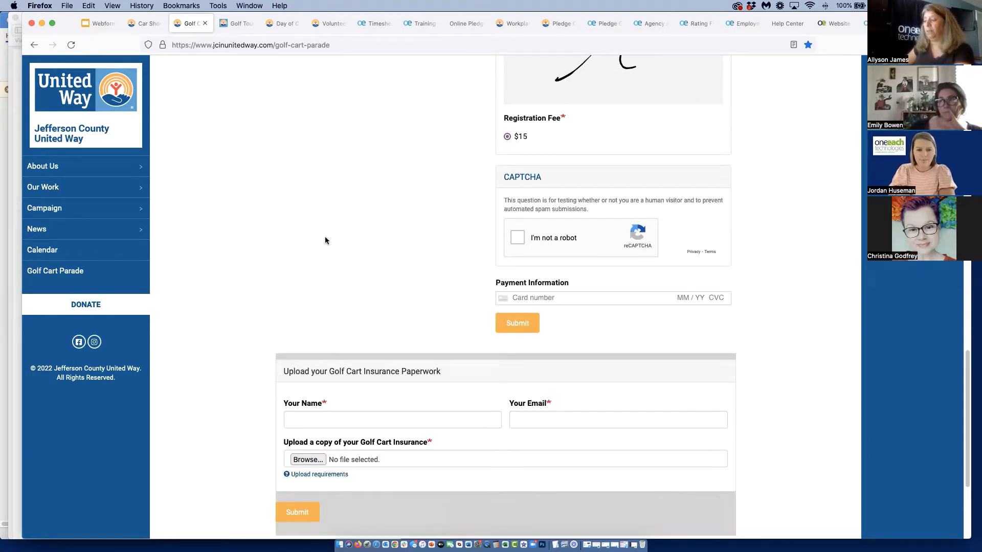
pyautogui.scroll(15, 324, 236)
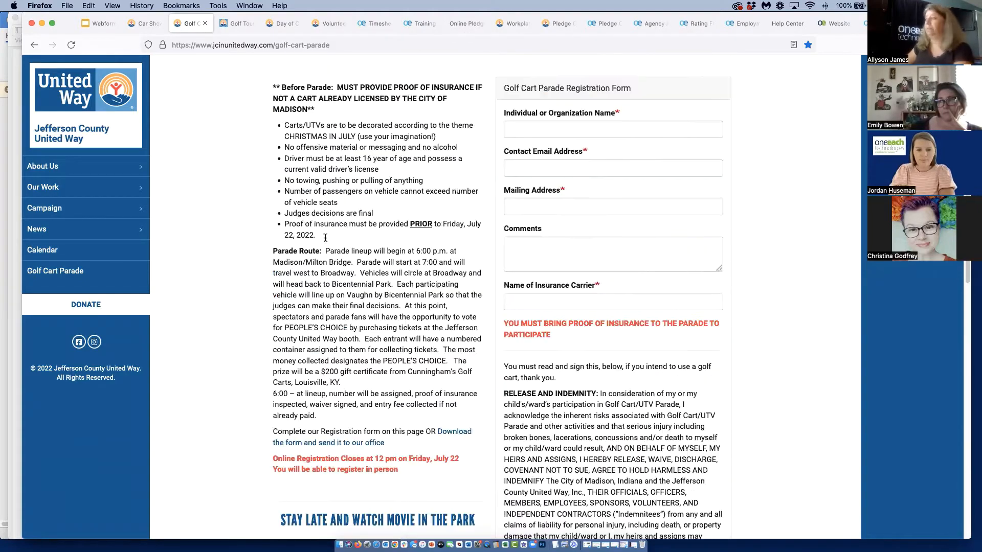
pyautogui.scroll(1, 325, 236)
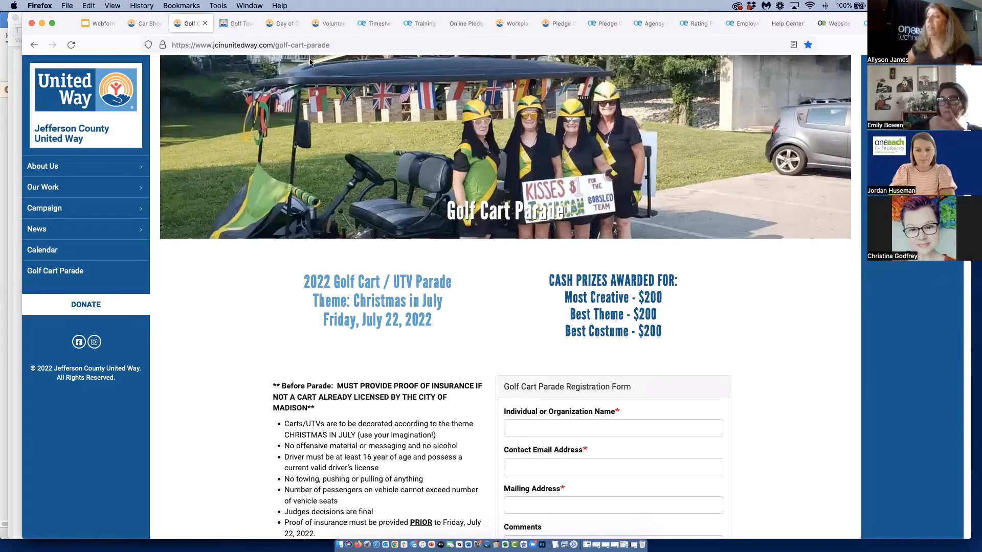
# Open the Golf Tournament Registration form and compare the fields for the Individual - $100 and Team - $400 categories
pyautogui.click(247, 25)
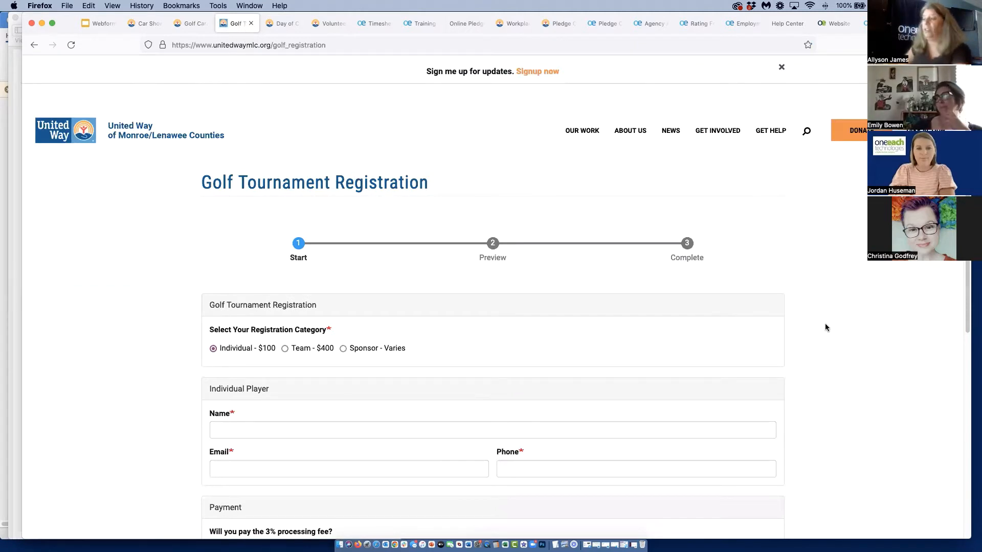
pyautogui.scroll(-3, 786, 335)
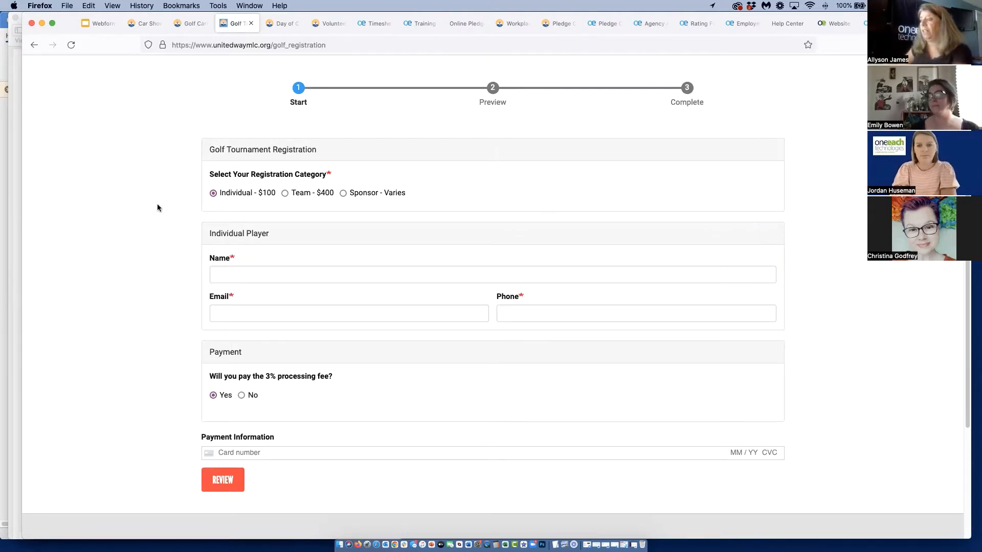
pyautogui.click(285, 193)
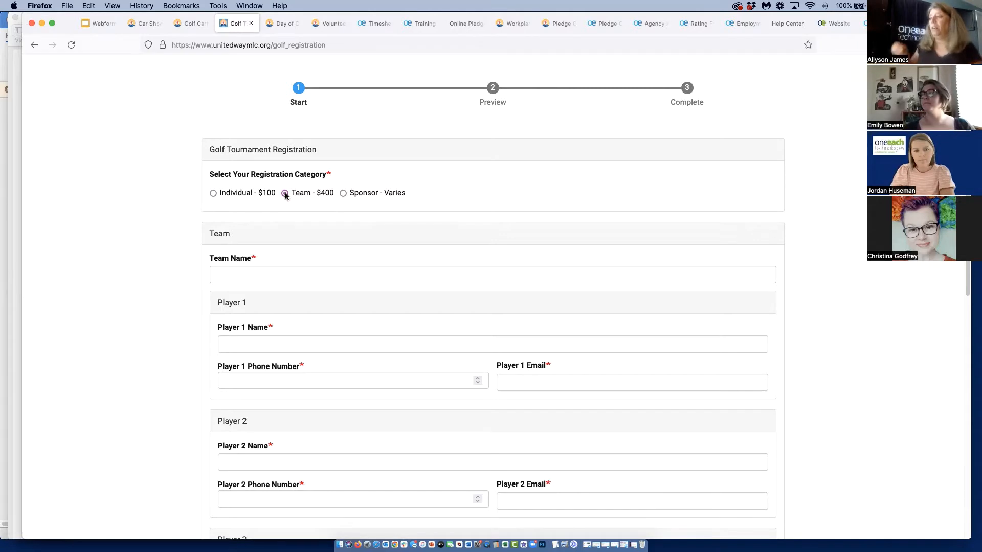
pyautogui.click(213, 194)
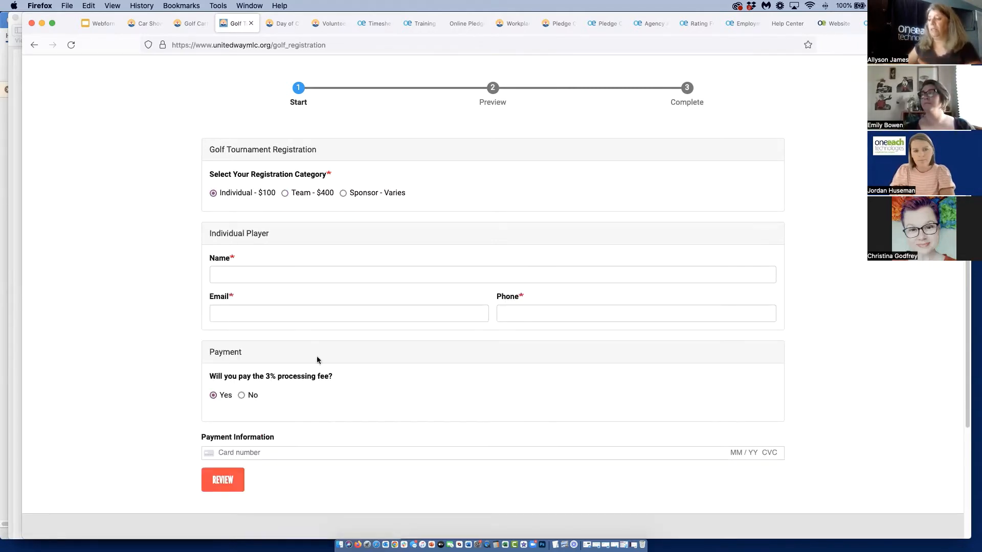
pyautogui.click(285, 194)
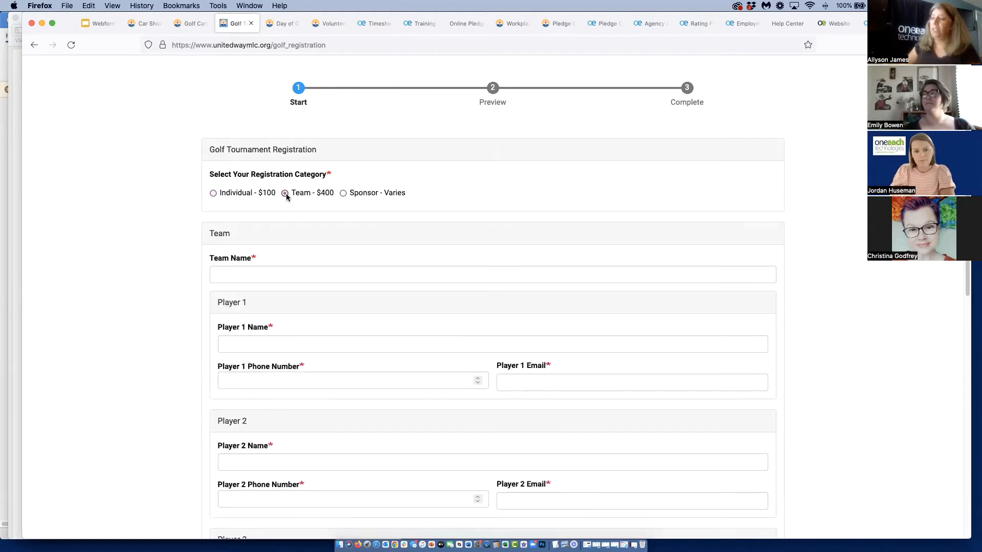
pyautogui.scroll(-5, 357, 430)
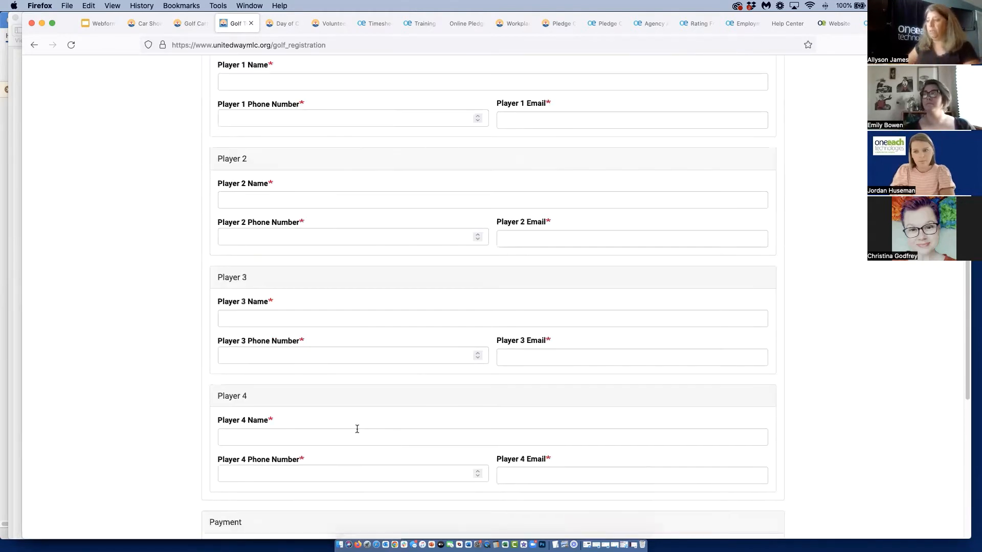
# Choose the Sponsor - Varies category with the Major Sponsor - $2,500 level and review the form's team and payment fields
pyautogui.scroll(3, 357, 430)
pyautogui.click(344, 106)
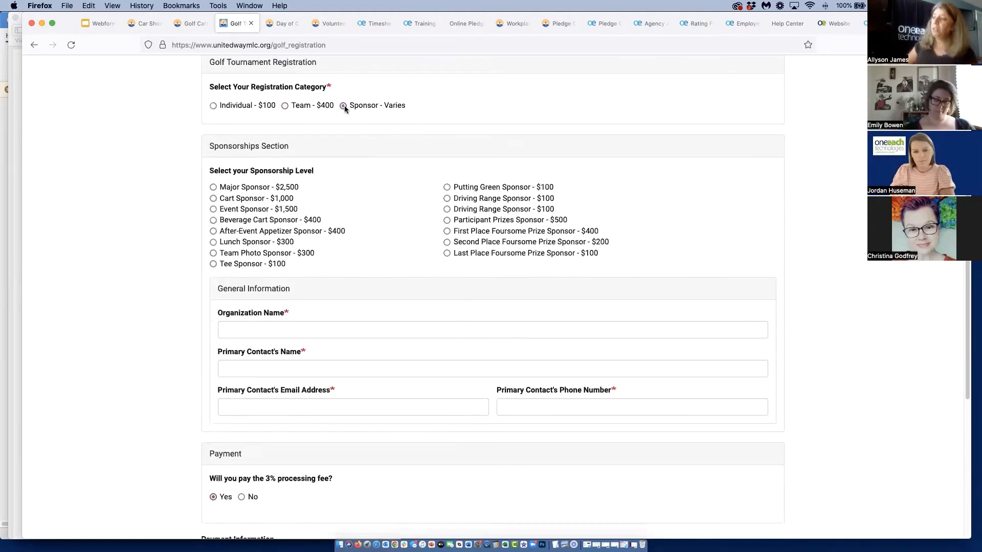
pyautogui.click(214, 187)
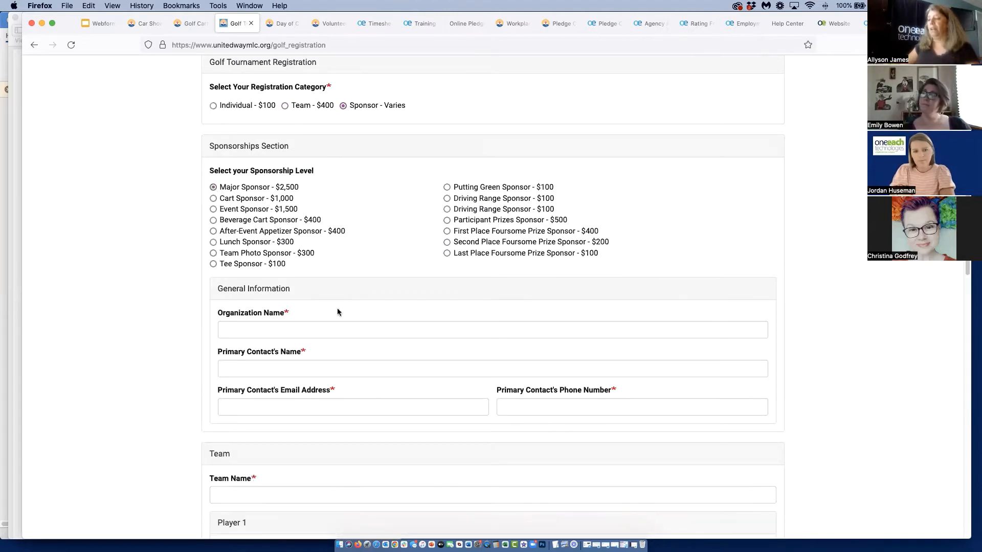
pyautogui.scroll(-8, 336, 307)
pyautogui.scroll(-7, 336, 309)
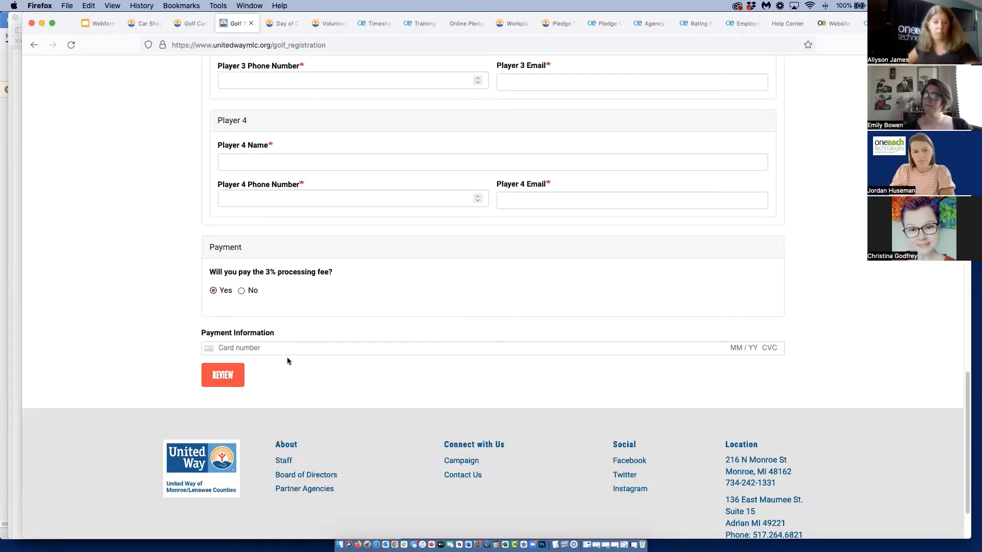
pyautogui.scroll(14, 622, 257)
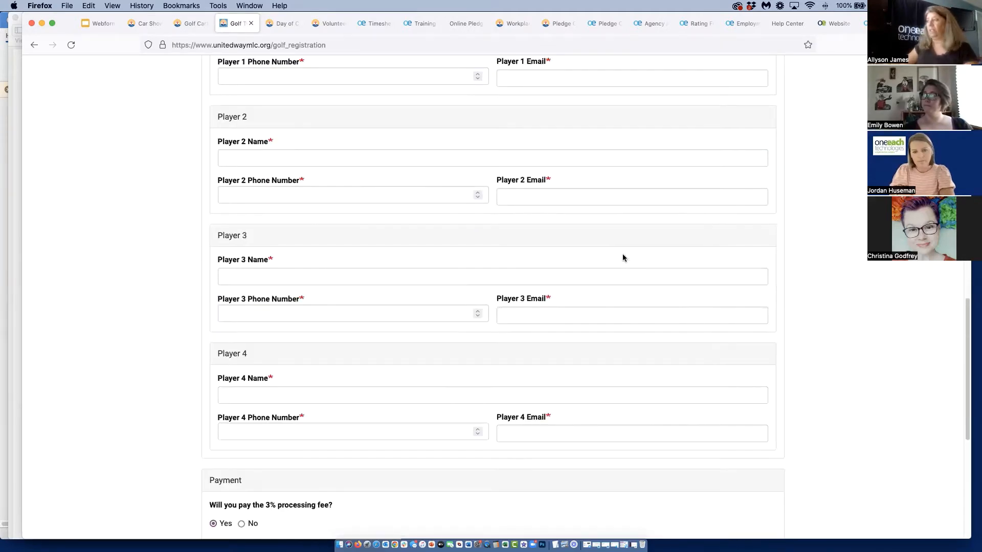
pyautogui.scroll(4, 623, 258)
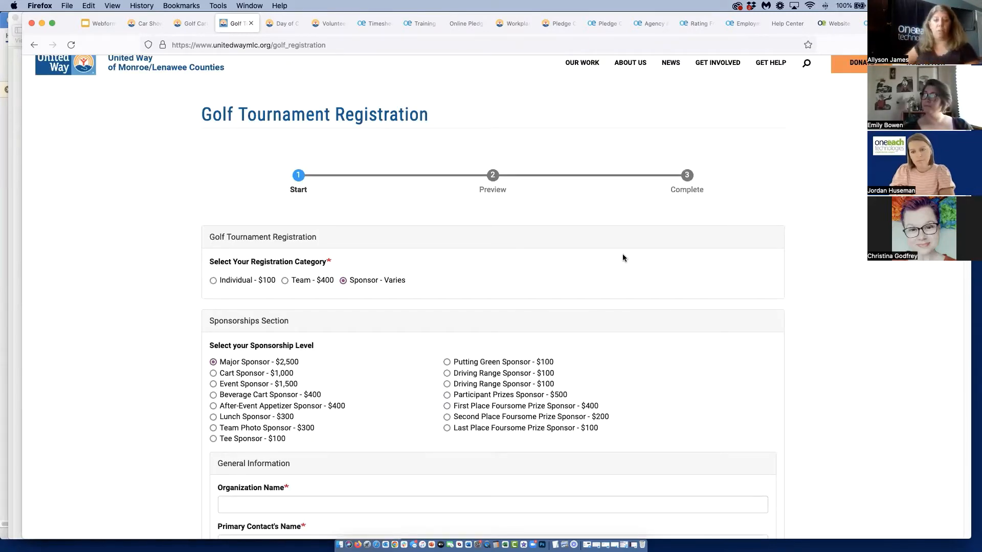
# Open the Day of Caring page and examine the project application's agency, project, requirements and signature sections, ending back at the page start
pyautogui.click(285, 23)
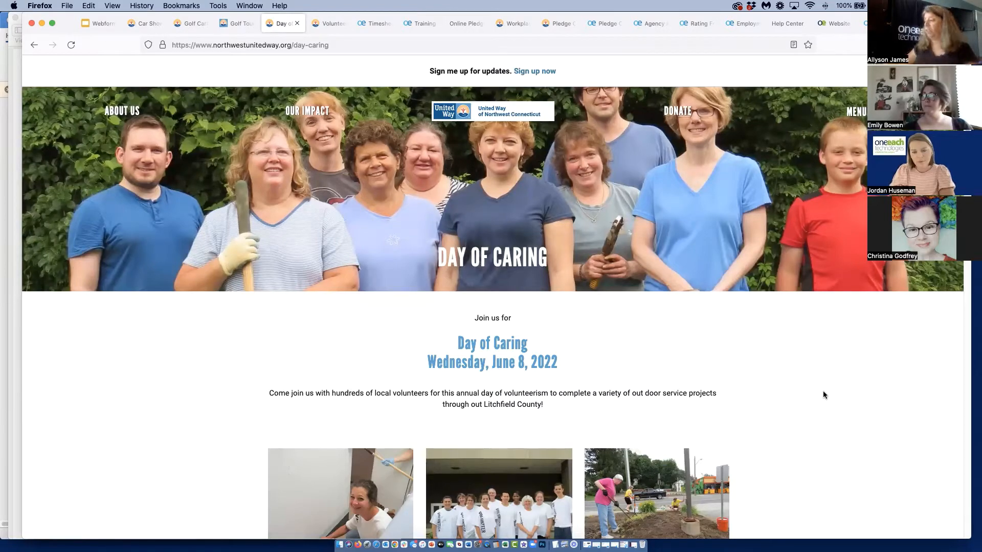
pyautogui.scroll(-6, 823, 394)
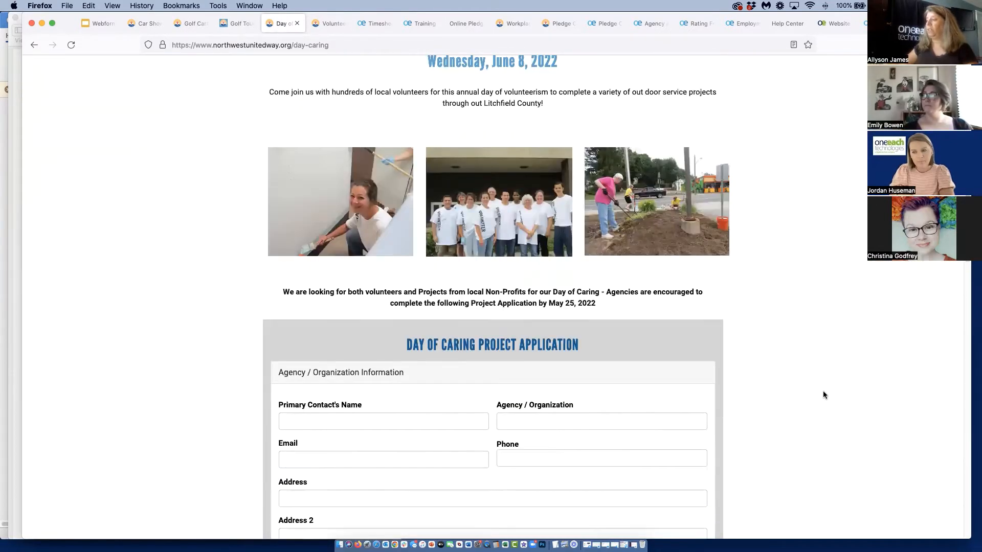
pyautogui.scroll(-4, 823, 394)
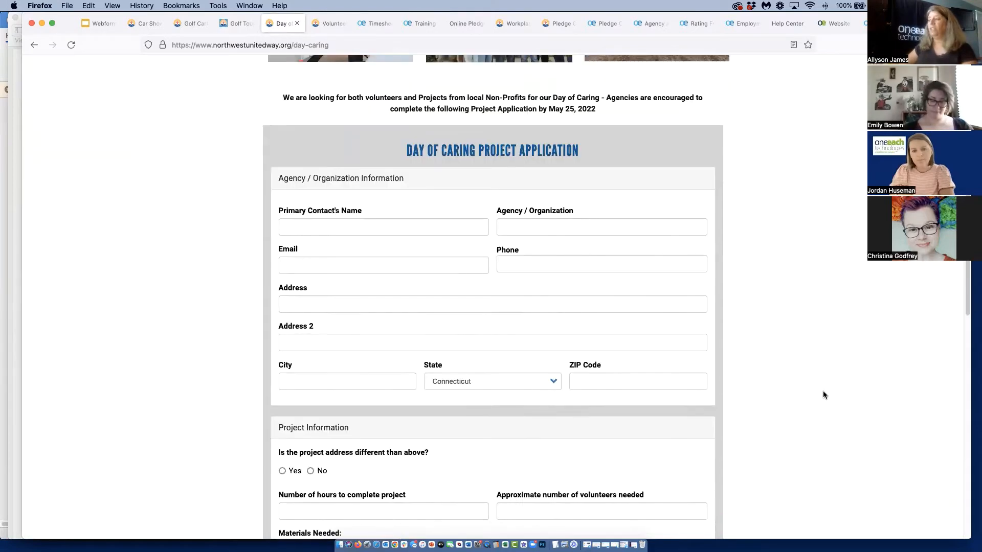
pyautogui.scroll(-3, 824, 395)
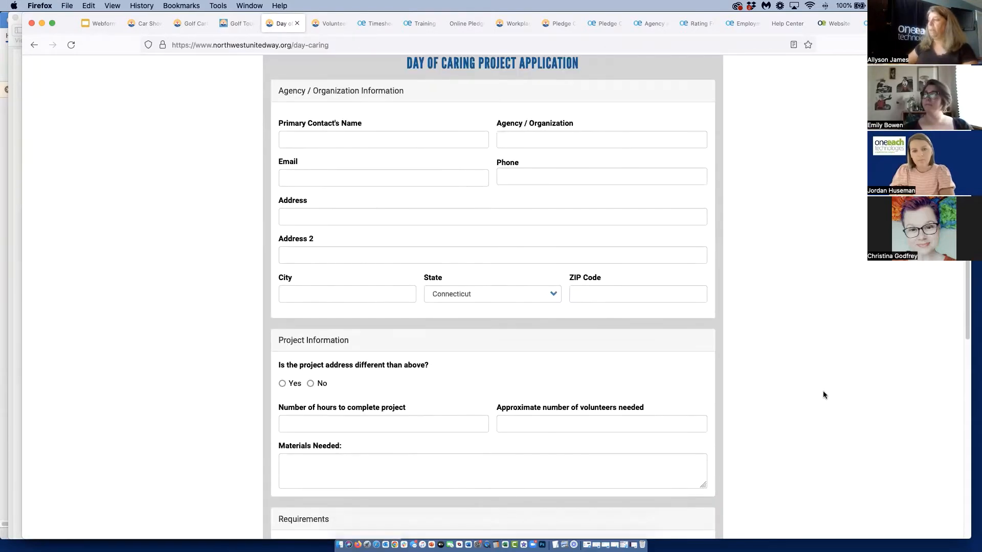
pyautogui.scroll(-4, 823, 394)
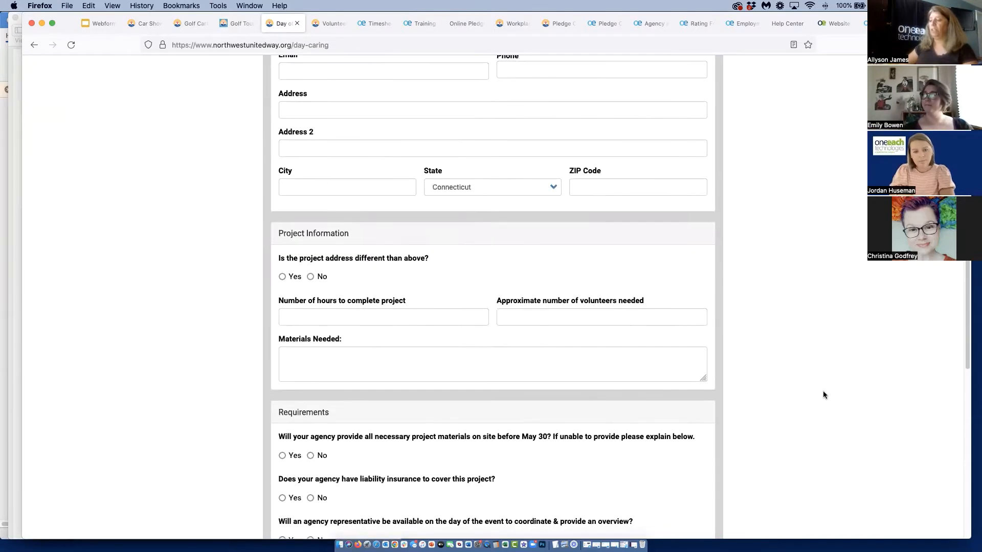
pyautogui.scroll(-4, 823, 395)
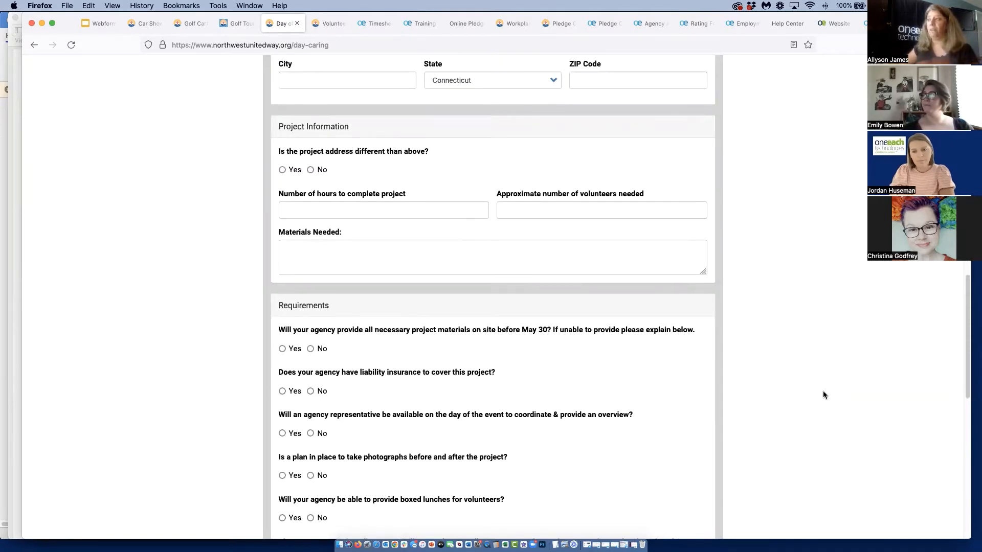
pyautogui.scroll(-8, 823, 394)
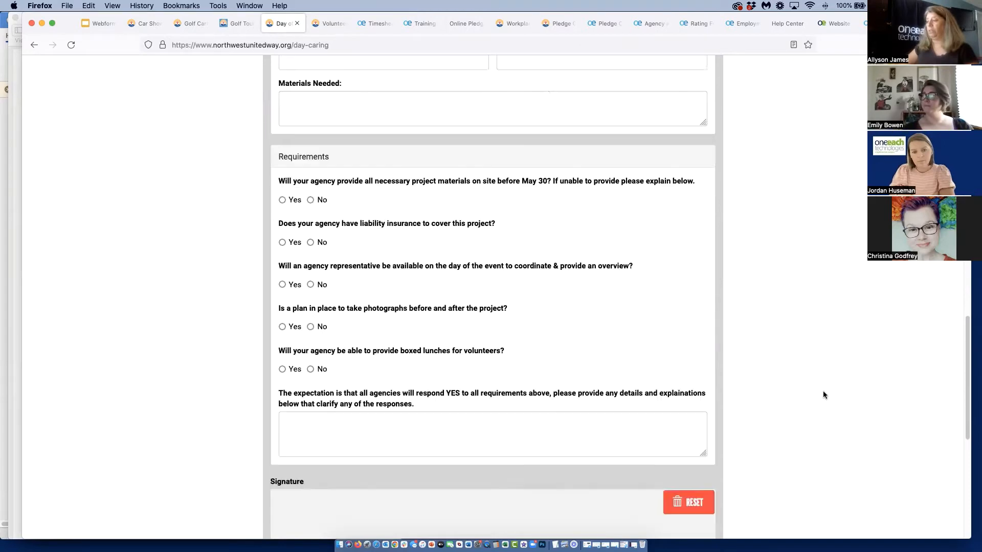
pyautogui.scroll(-4, 824, 395)
pyautogui.scroll(-2, 823, 395)
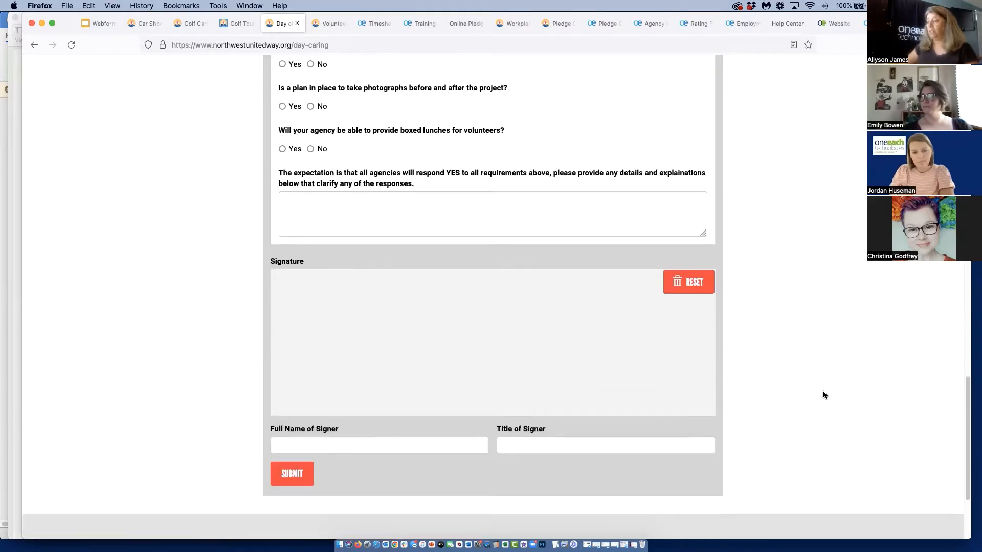
pyautogui.scroll(14, 823, 395)
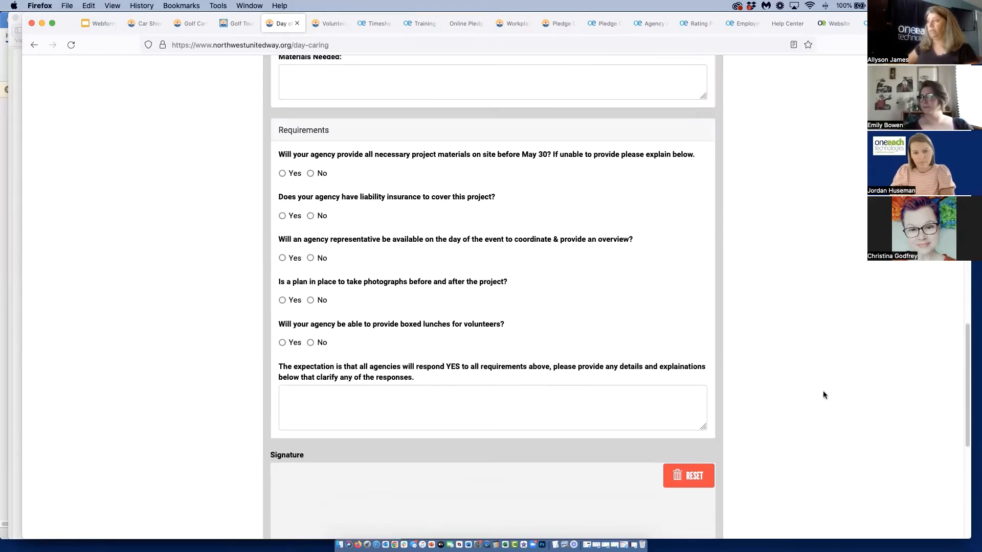
pyautogui.scroll(20, 823, 395)
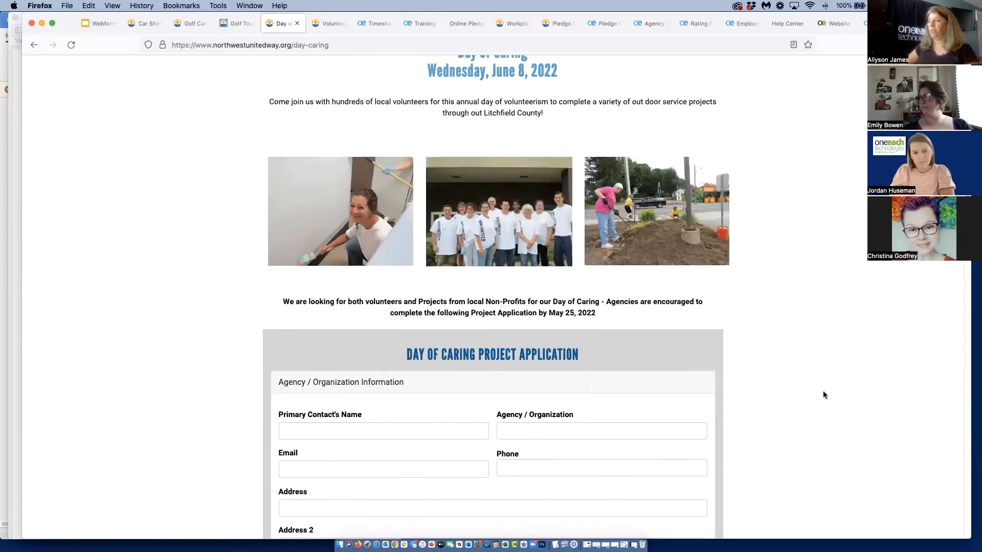
pyautogui.scroll(2, 823, 395)
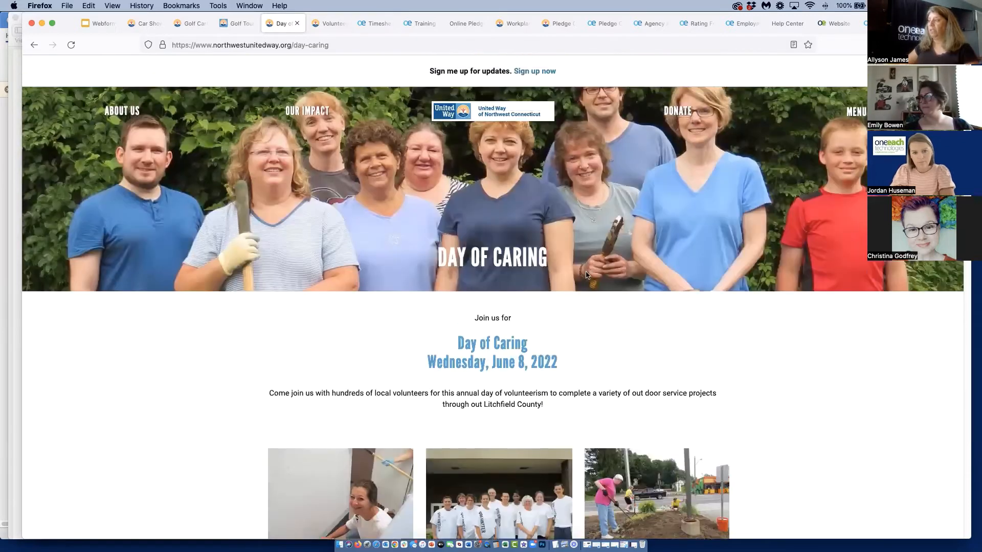
# Open the Volunteers page and examine the 2022 Days of Caring sign-up form's T-shirt sizes and project options with remaining spots
pyautogui.click(328, 25)
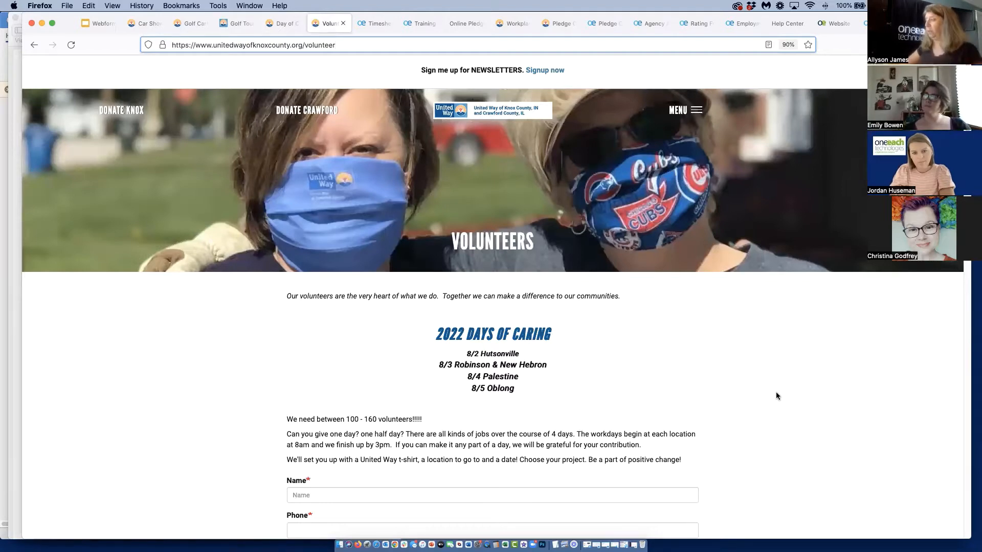
pyautogui.scroll(-5, 776, 394)
pyautogui.scroll(-4, 781, 403)
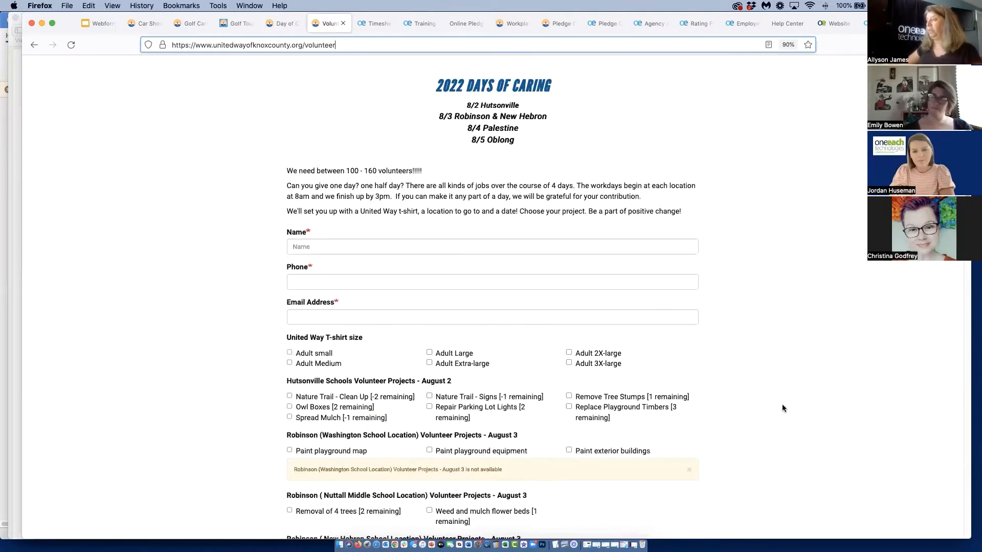
pyautogui.scroll(-5, 783, 408)
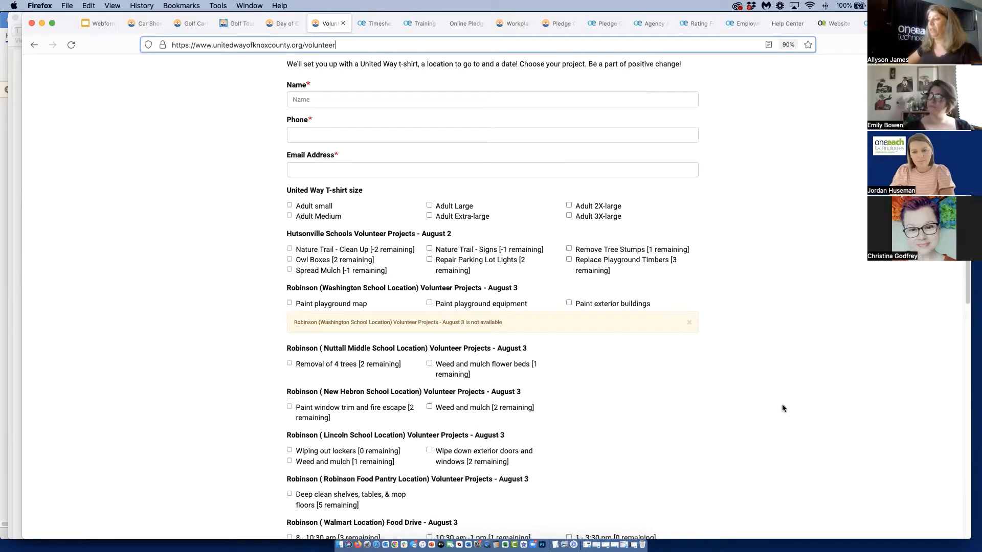
pyautogui.scroll(-2, 782, 408)
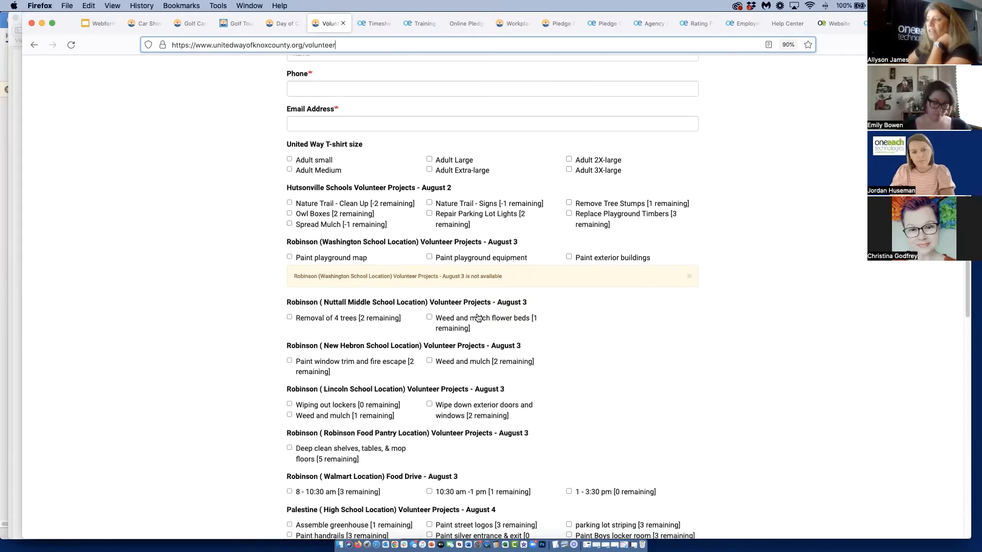
pyautogui.scroll(-5, 449, 367)
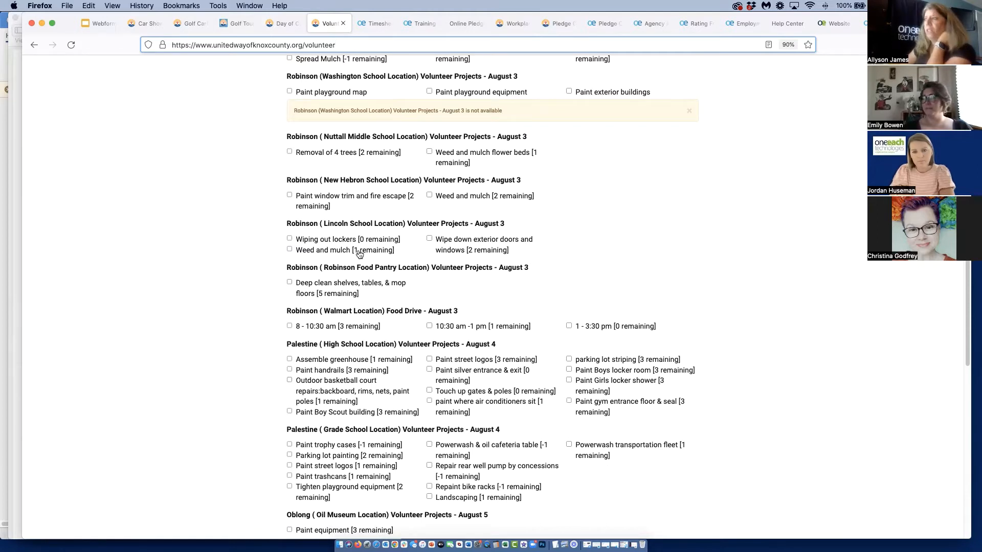
pyautogui.scroll(1, 358, 251)
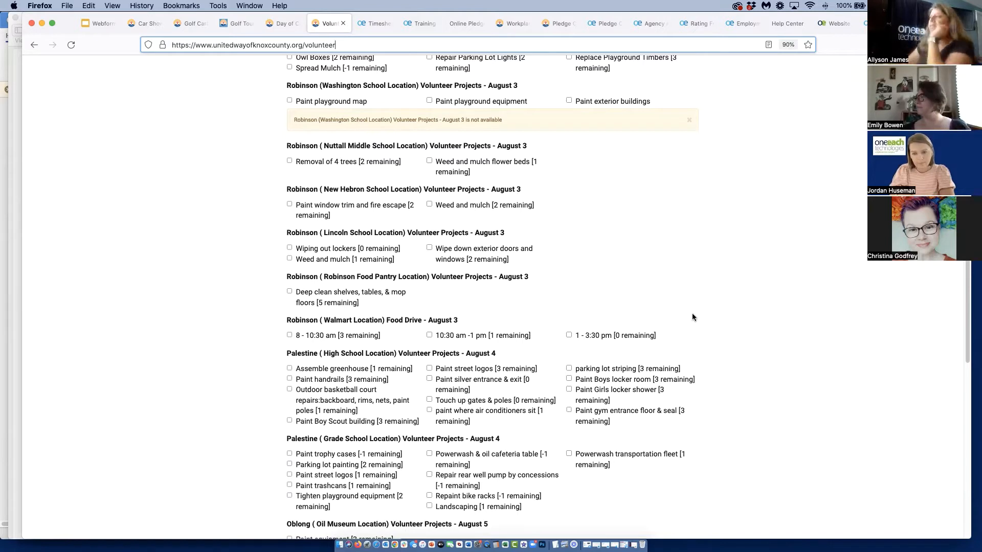
pyautogui.click(416, 310)
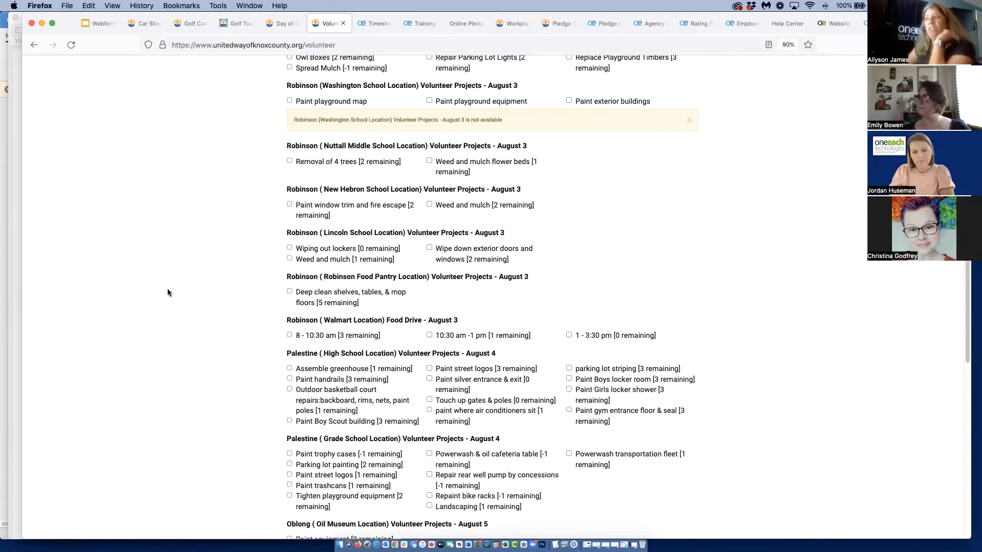
# Open the Timesheet form and fill in Location 1, pay period 01/01/23 - 01/14/23, and 8 hours each for Week 1 Monday through Wednesday
pyautogui.click(373, 24)
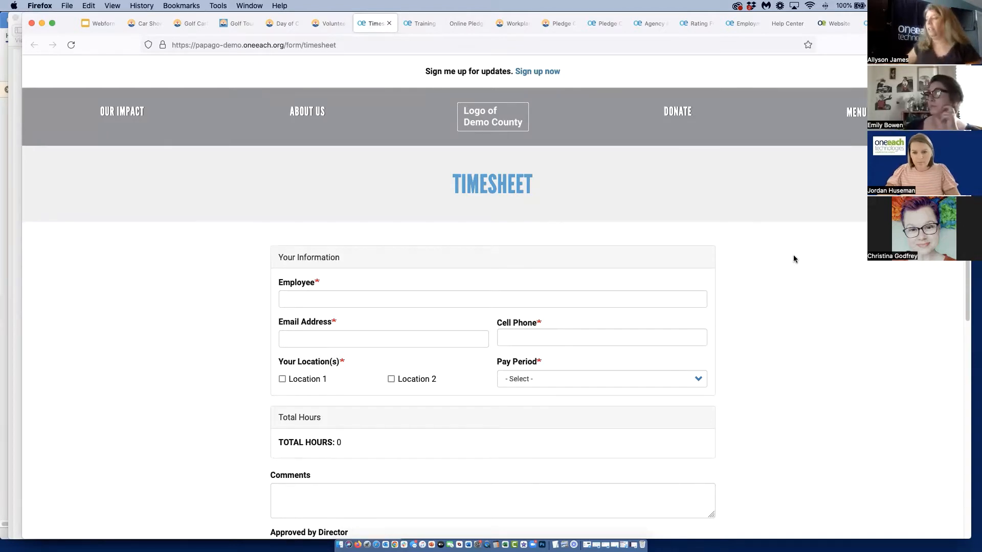
pyautogui.scroll(-3, 794, 258)
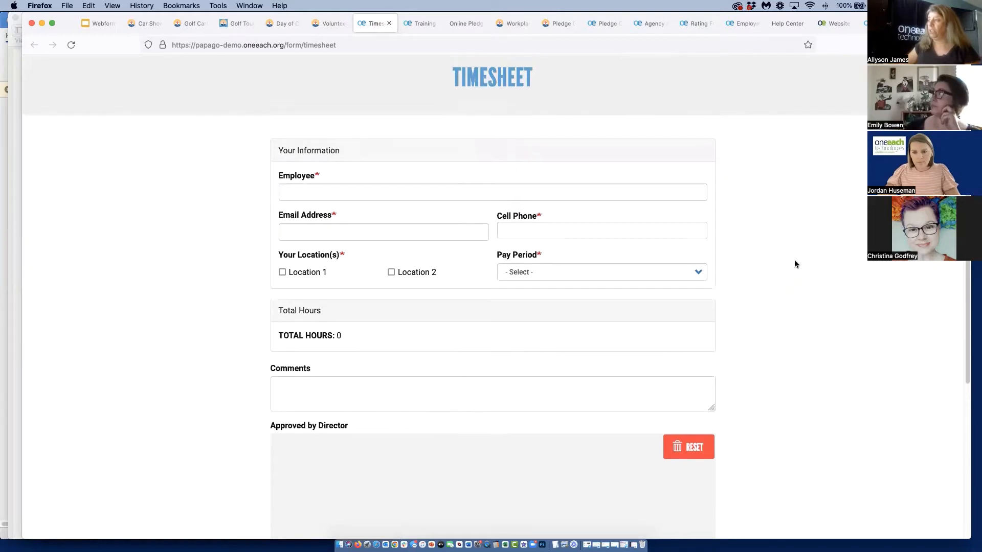
pyautogui.click(282, 272)
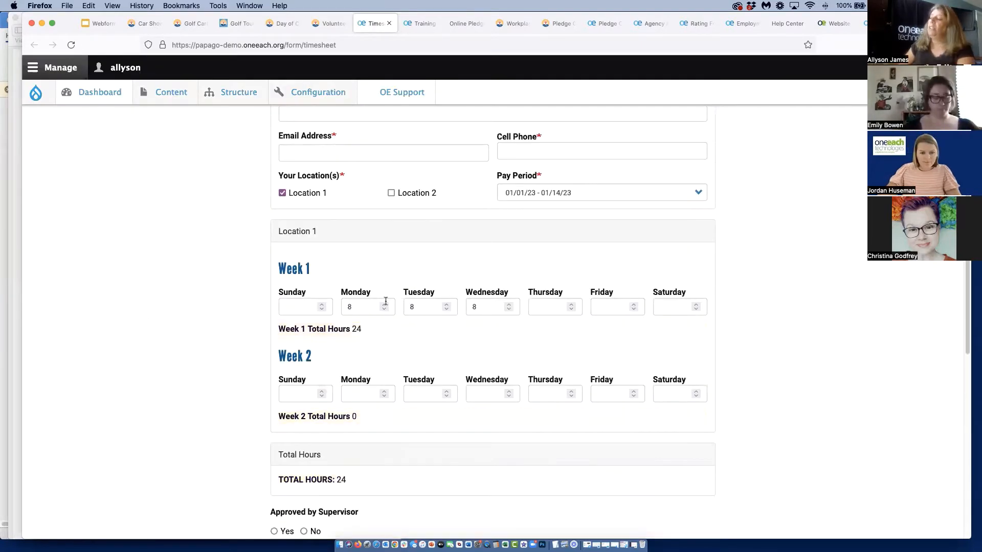
# Review the Timesheet's total hours, supervisor approval, comments and director signature sections, and return to the page start
pyautogui.scroll(-3, 381, 304)
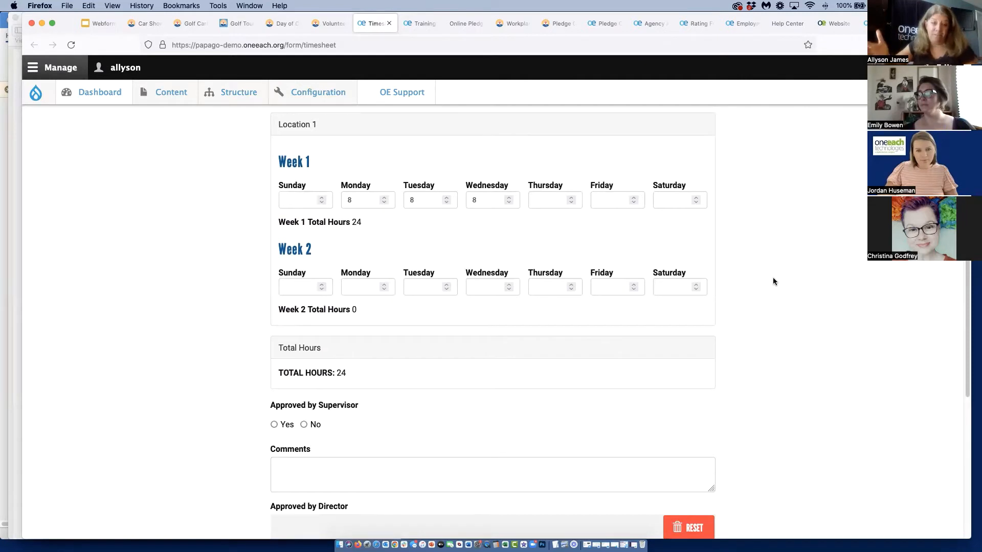
pyautogui.scroll(-8, 660, 379)
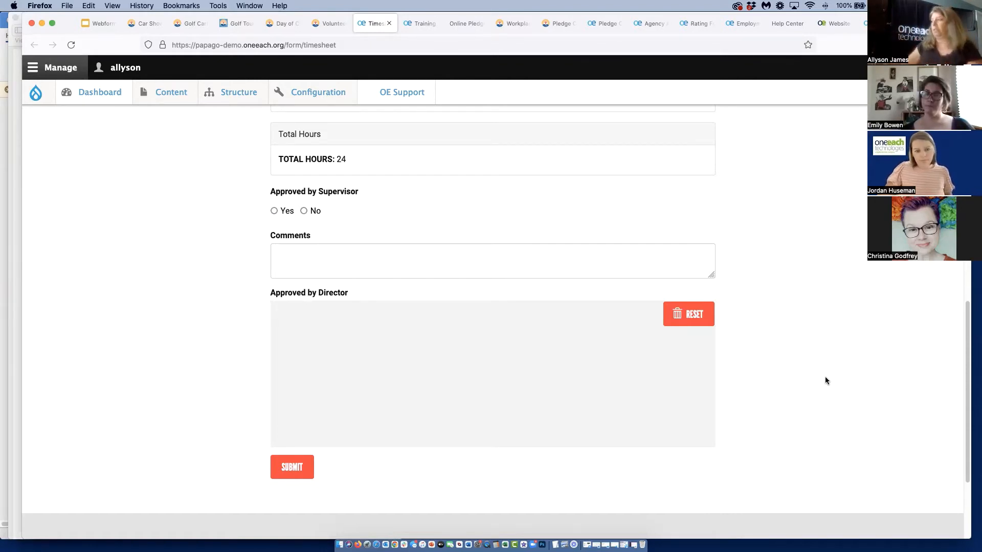
pyautogui.scroll(20, 837, 366)
pyautogui.scroll(1, 837, 367)
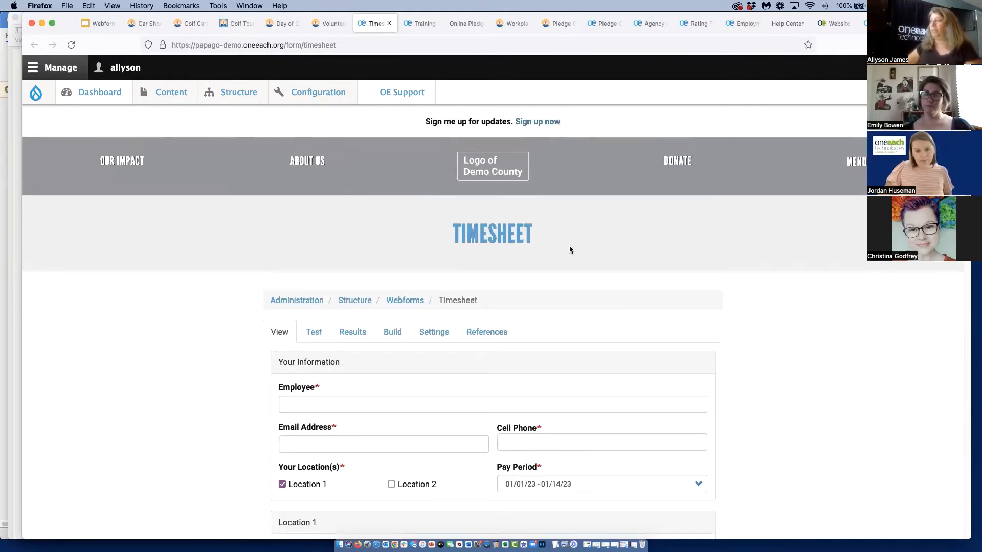
# Open the Training Tracker form, mark Safe Food Handler as completed, and set its number of training hours to 3
pyautogui.click(421, 24)
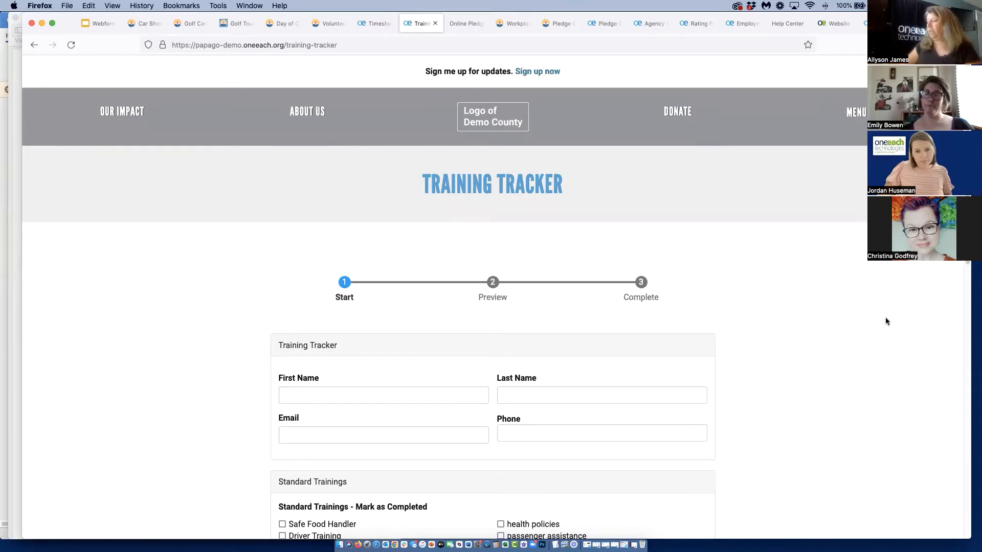
pyautogui.scroll(-1, 851, 303)
pyautogui.scroll(-3, 851, 302)
pyautogui.scroll(-2, 851, 303)
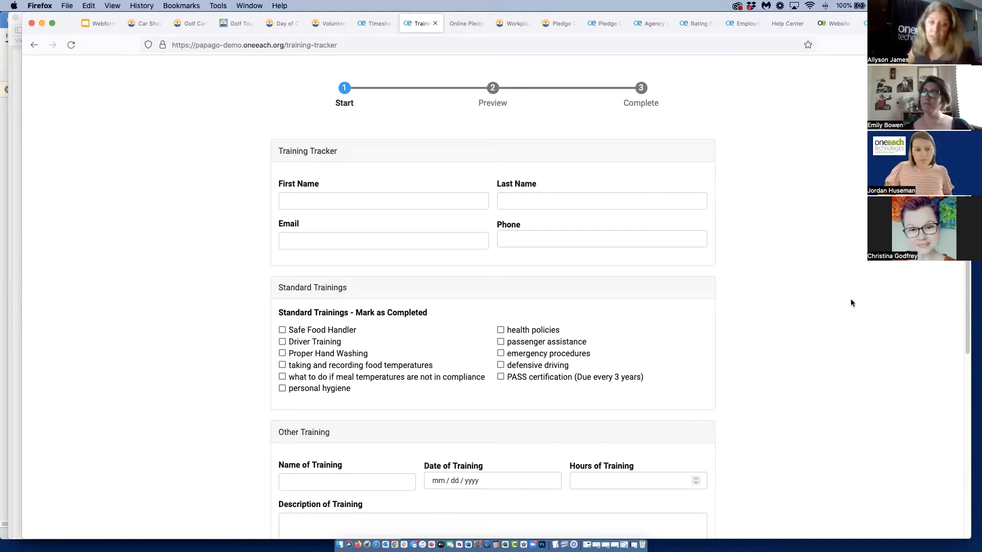
pyautogui.scroll(-2, 851, 303)
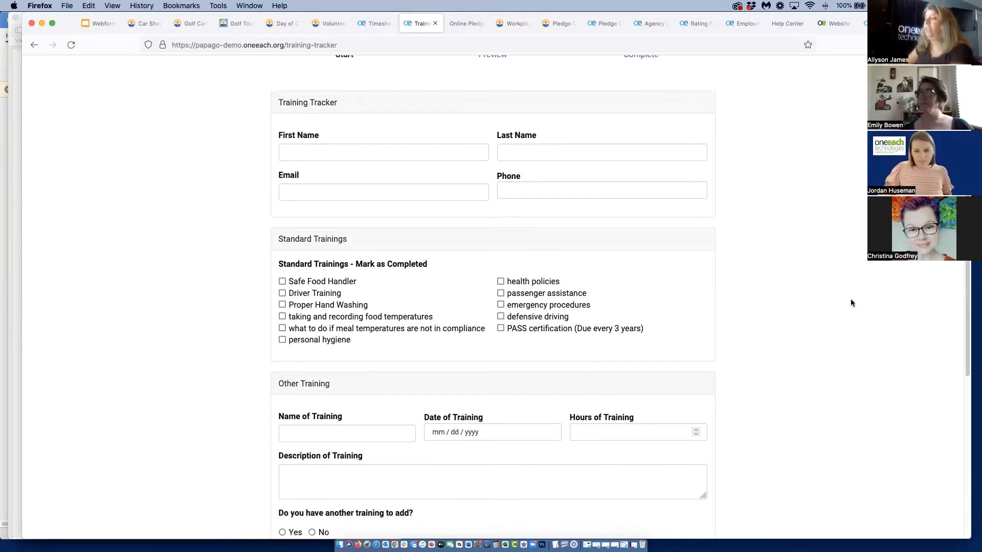
pyautogui.click(282, 282)
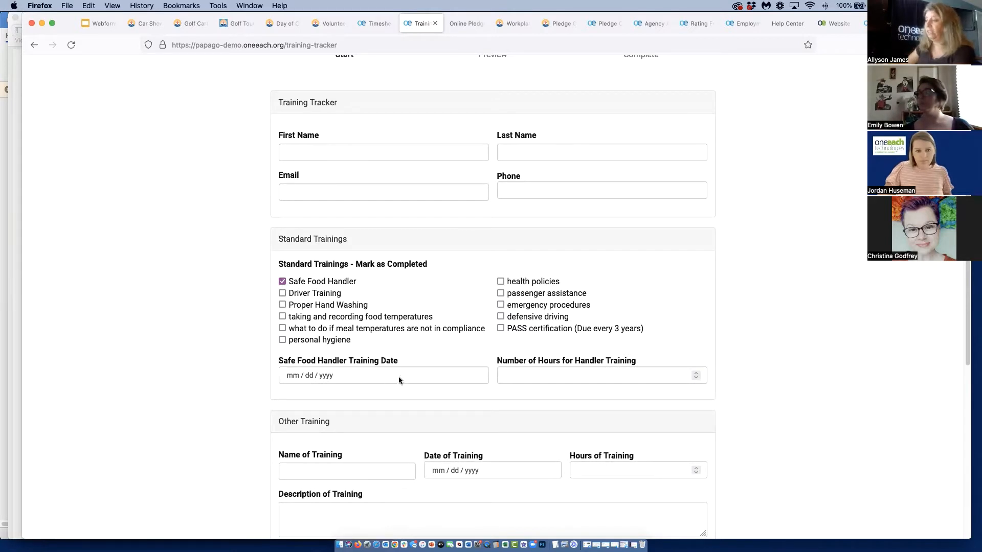
pyautogui.click(565, 376)
pyautogui.write('3')
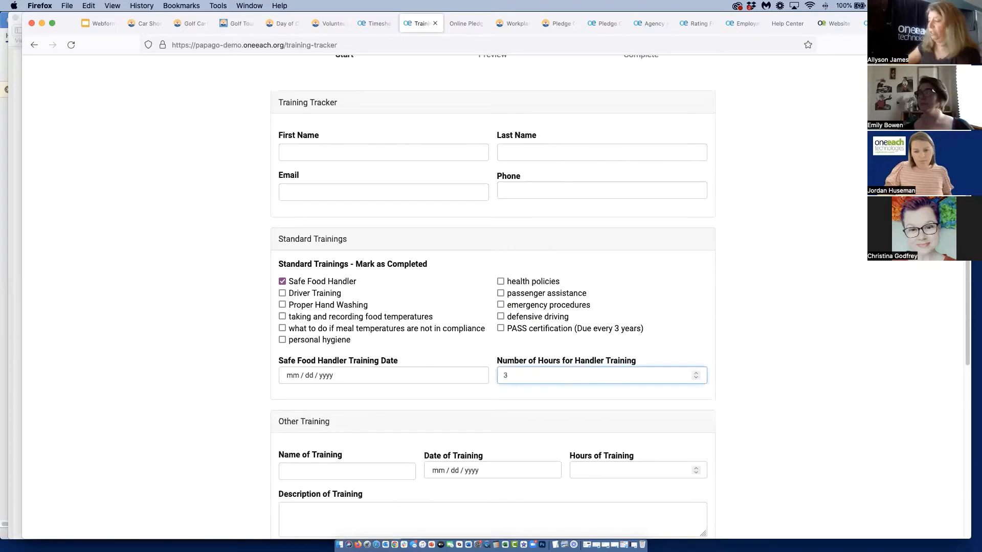
pyautogui.scroll(-2, 533, 354)
pyautogui.scroll(5, 424, 366)
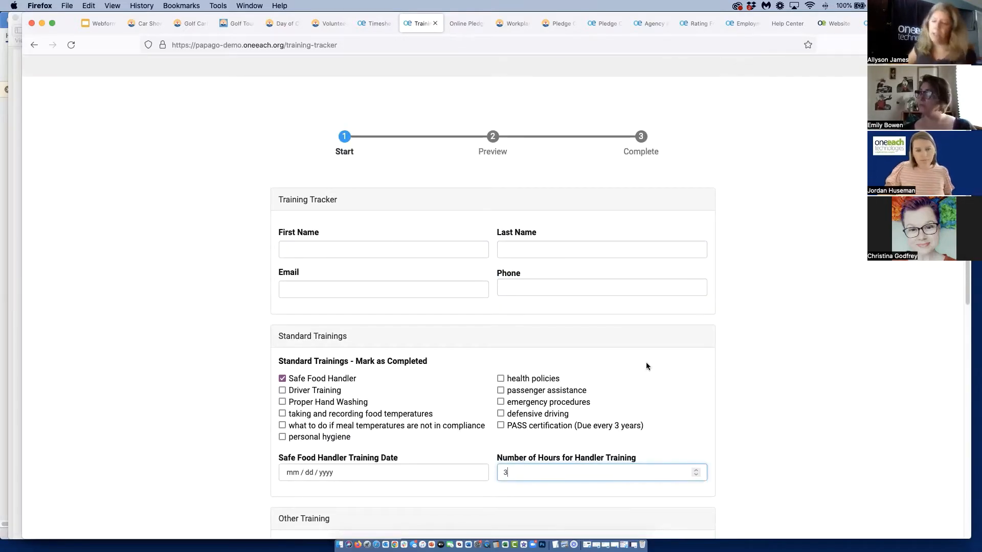
pyautogui.scroll(5, 209, 277)
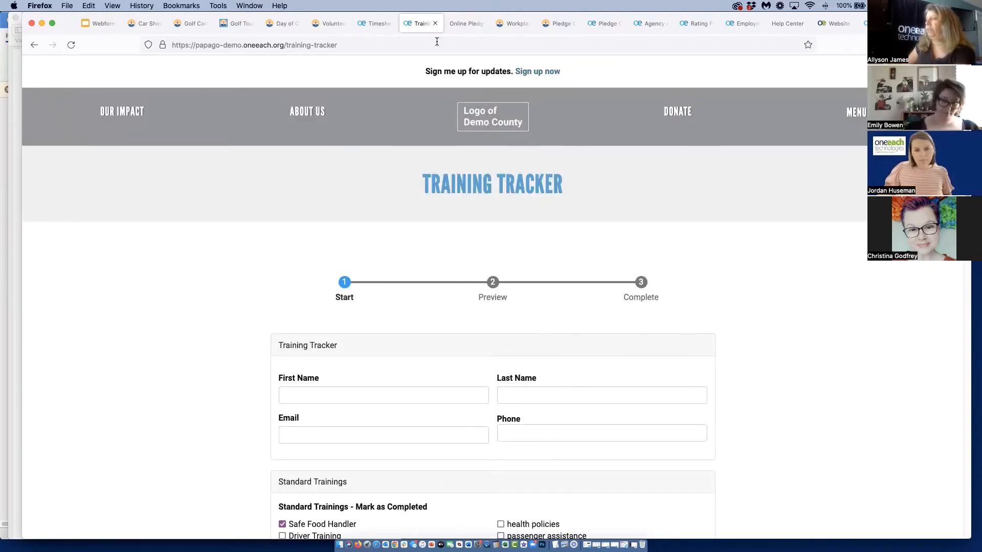
# View the Online Pledge Portals page, and review the Workplace Campaign Page template's pledge card through its donation method options
pyautogui.click(464, 23)
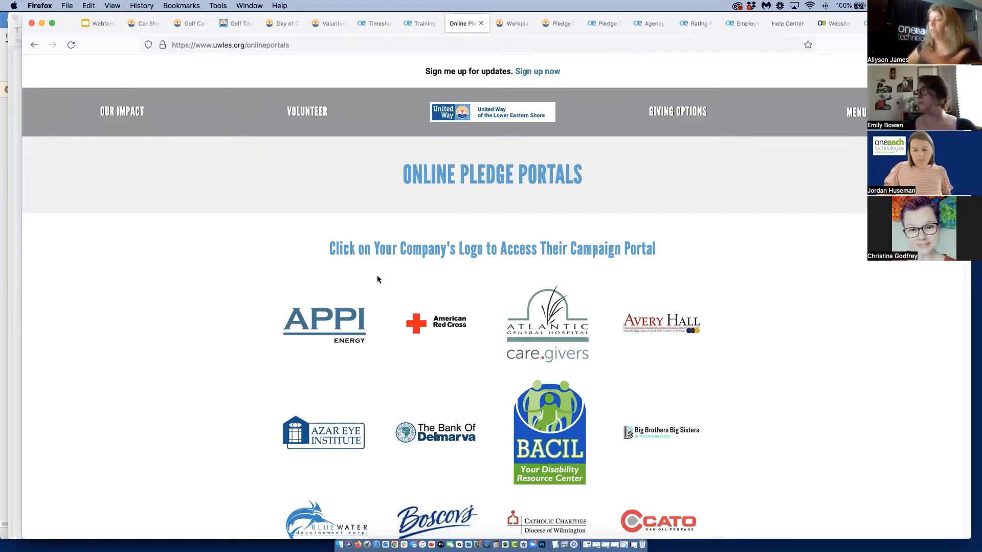
pyautogui.click(515, 24)
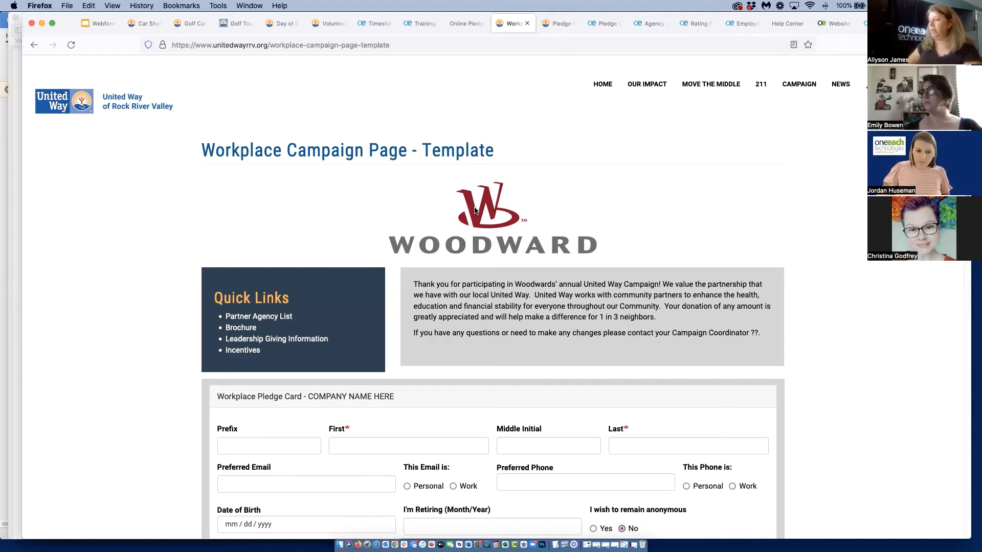
pyautogui.scroll(-2, 474, 213)
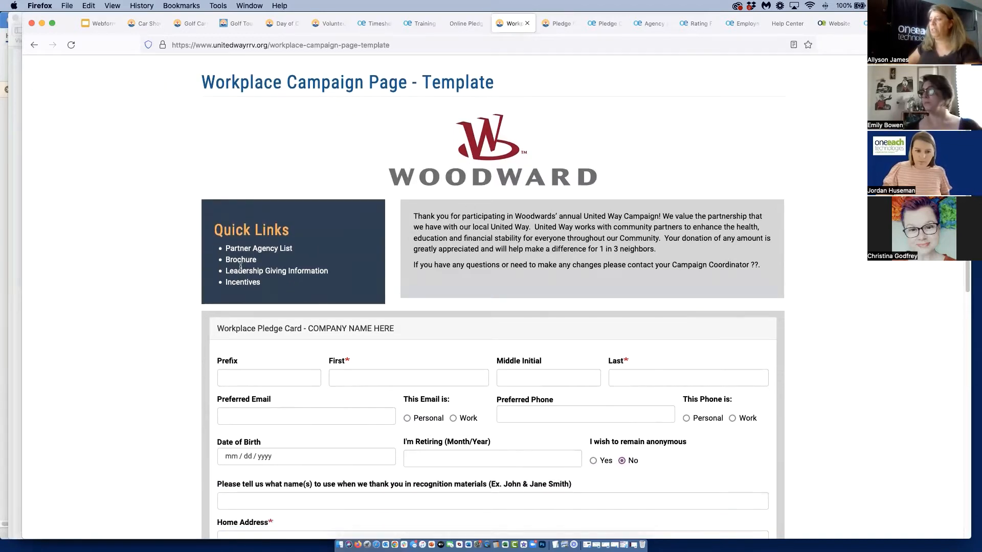
pyautogui.scroll(-7, 842, 376)
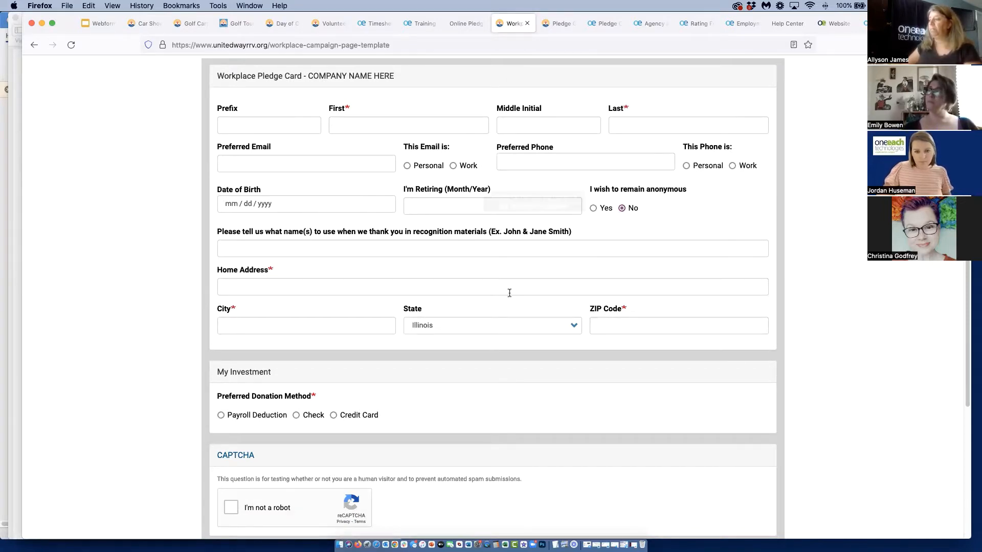
pyautogui.scroll(-1, 499, 307)
pyautogui.scroll(-3, 499, 308)
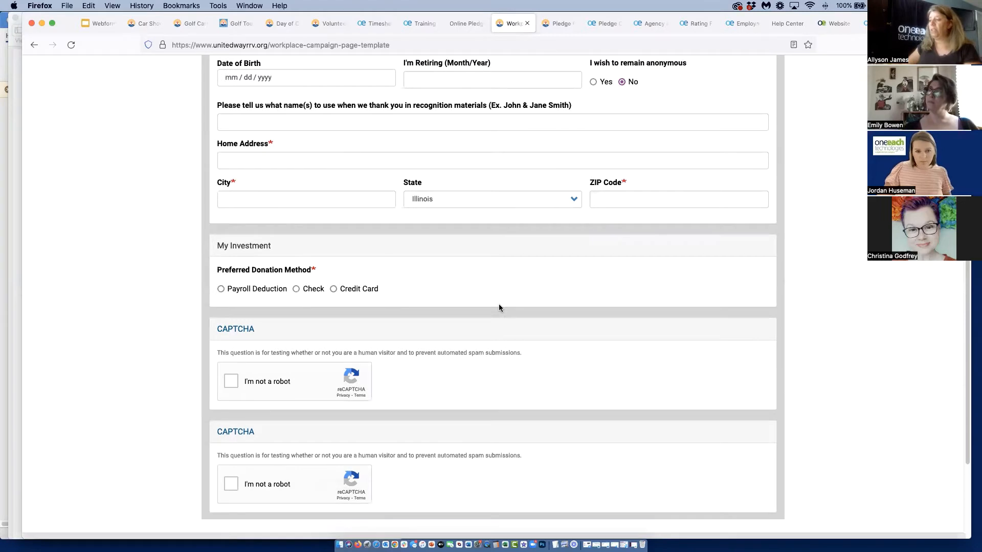
# Choose Payroll Deduction as the donation method, with $75 per pay period and 24 (Bi-Monthly) pay periods per year
pyautogui.click(221, 289)
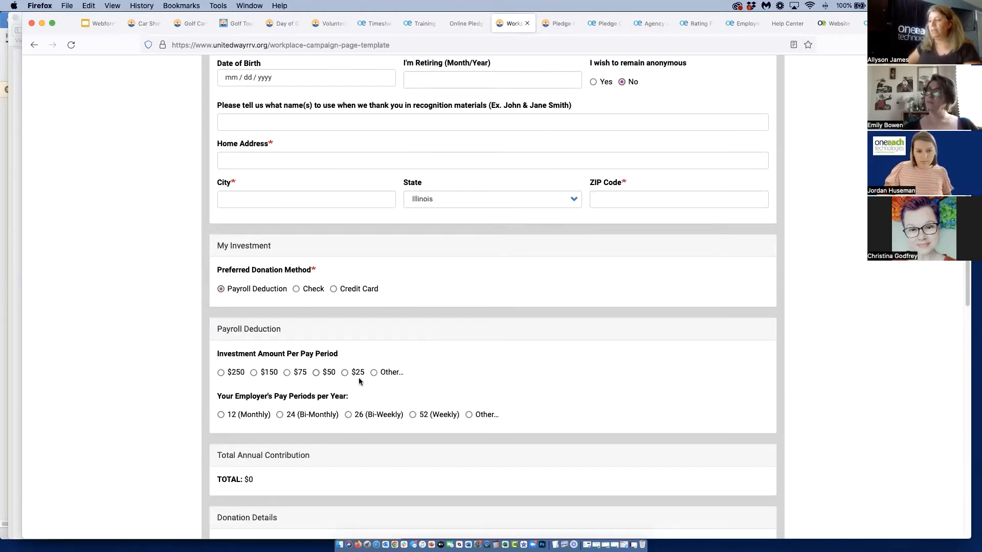
pyautogui.scroll(-3, 282, 328)
pyautogui.click(287, 285)
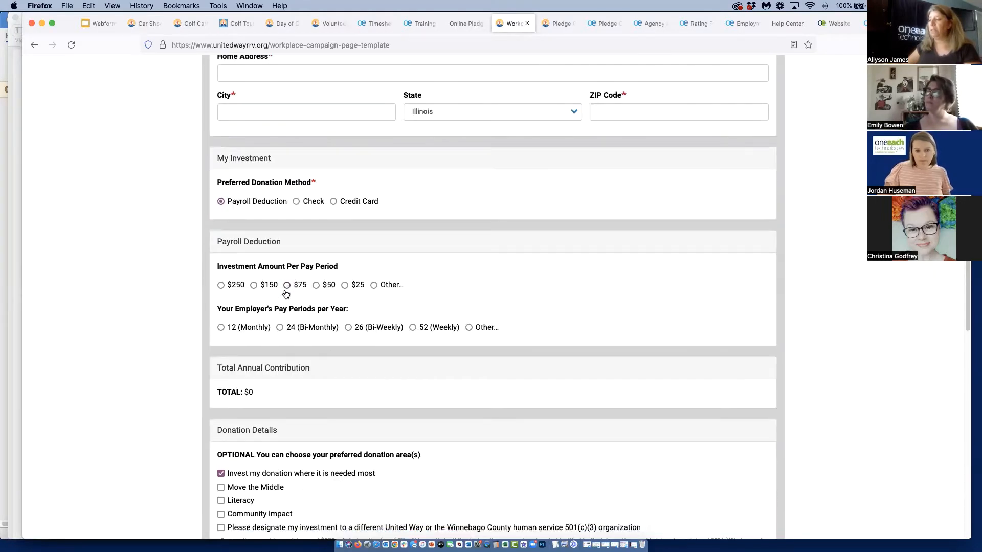
pyautogui.click(281, 329)
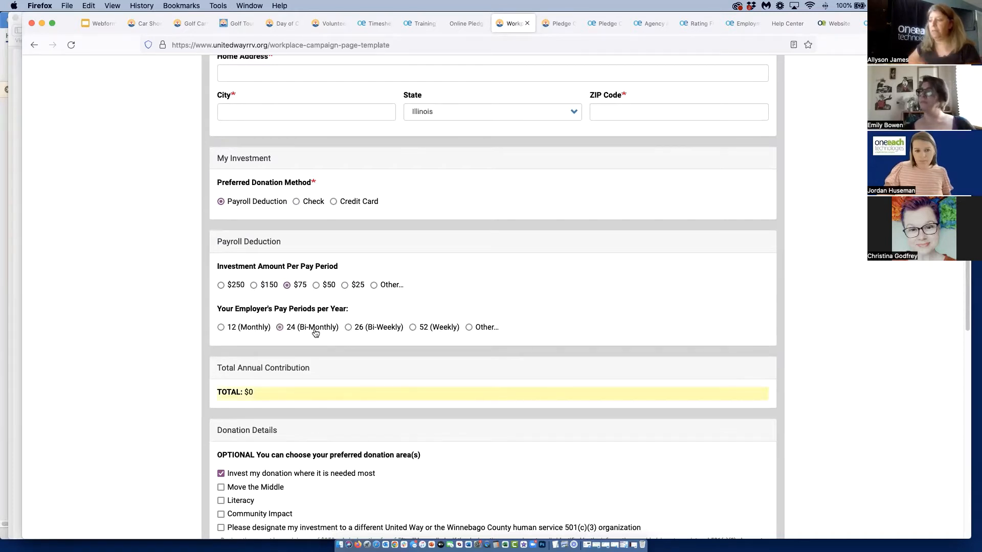
# Switch the preferred donation method to Credit Card and open the Pledge Card - Credit Card Payment form
pyautogui.click(333, 201)
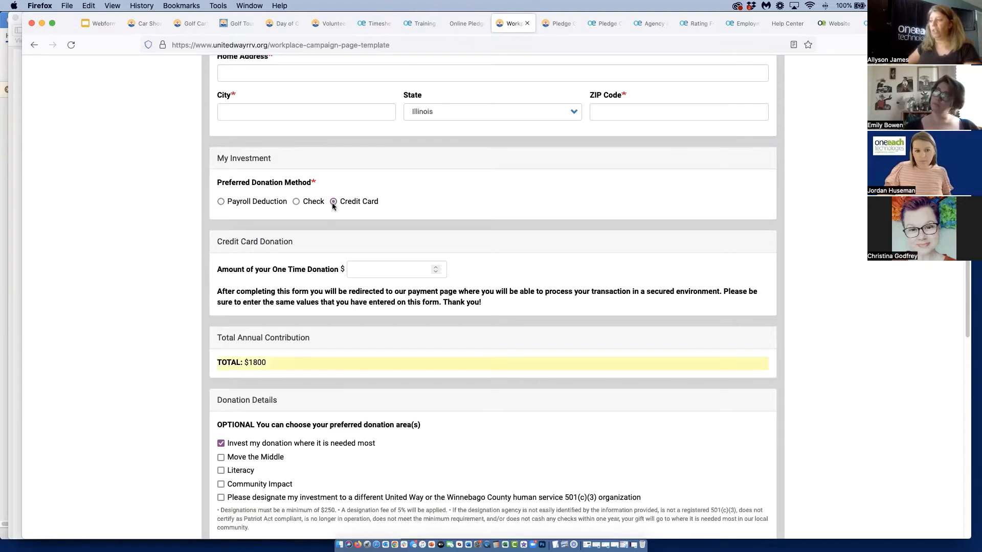
pyautogui.scroll(-4, 378, 356)
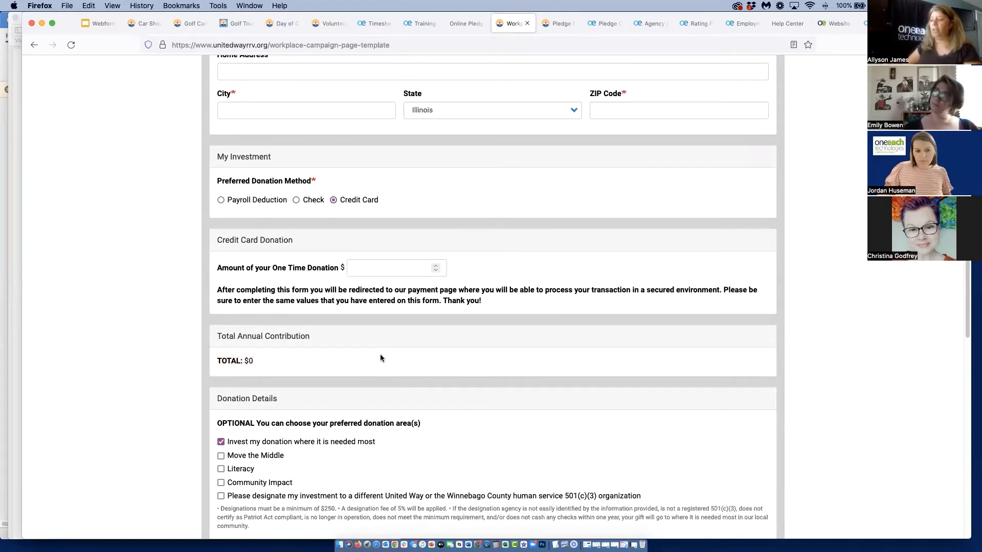
pyautogui.click(551, 24)
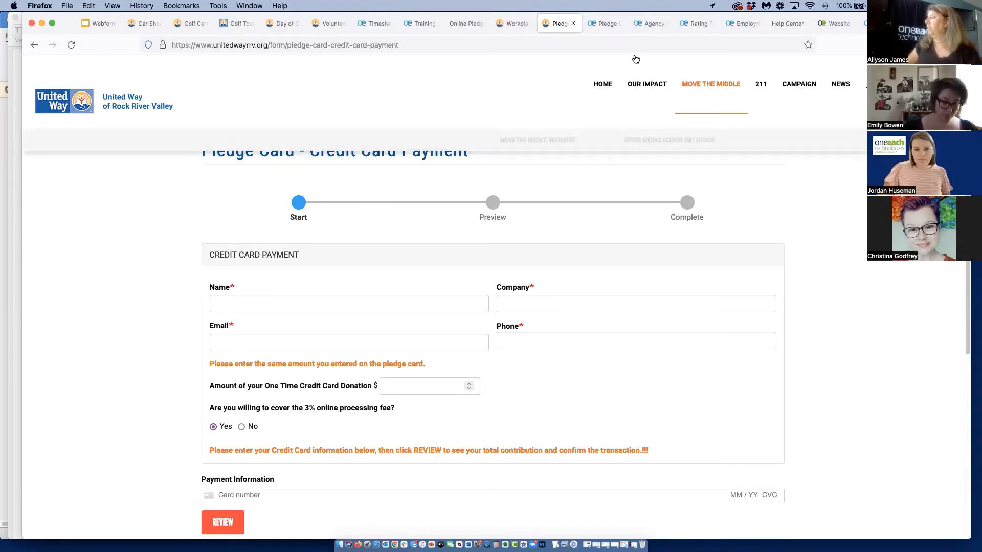
# Open the Pledge Card for Cloning form and examine its setup instructions, name, contact information and donation method sections
pyautogui.click(605, 25)
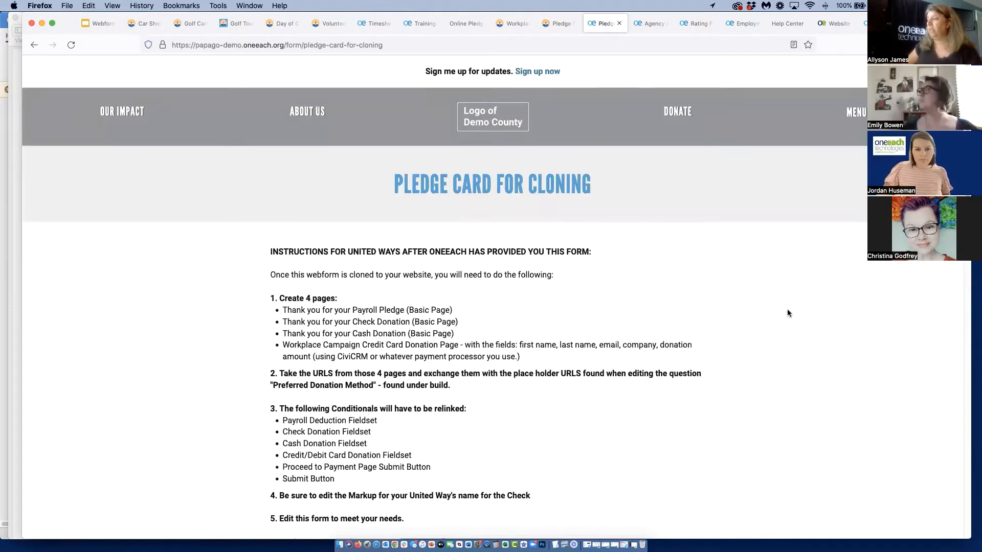
pyautogui.scroll(-5, 790, 327)
pyautogui.scroll(-6, 793, 337)
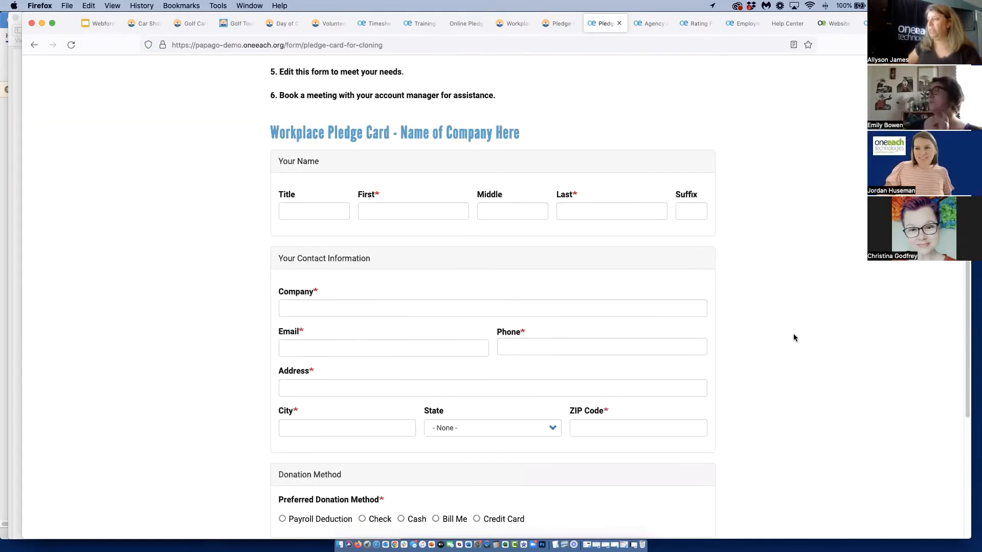
pyautogui.scroll(-1, 793, 337)
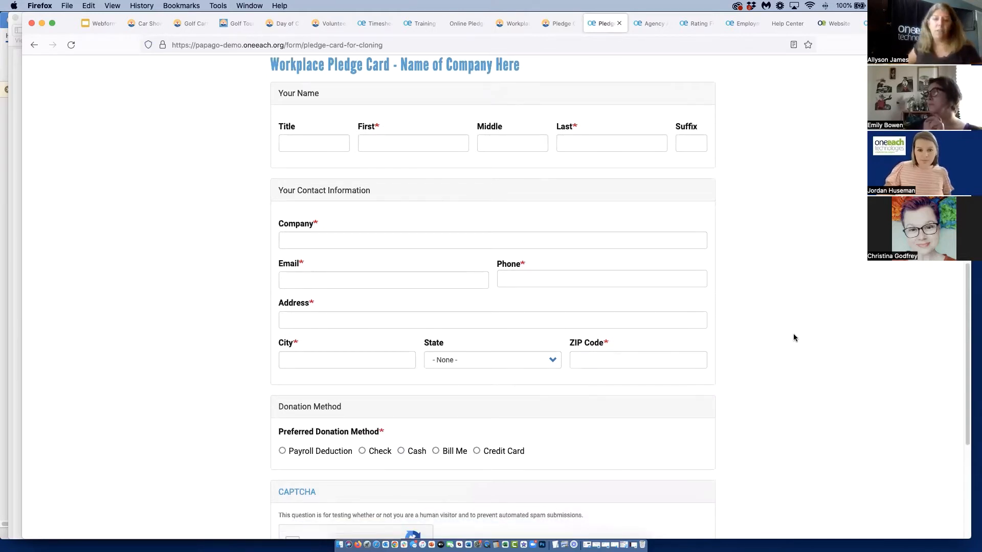
pyautogui.scroll(-3, 794, 340)
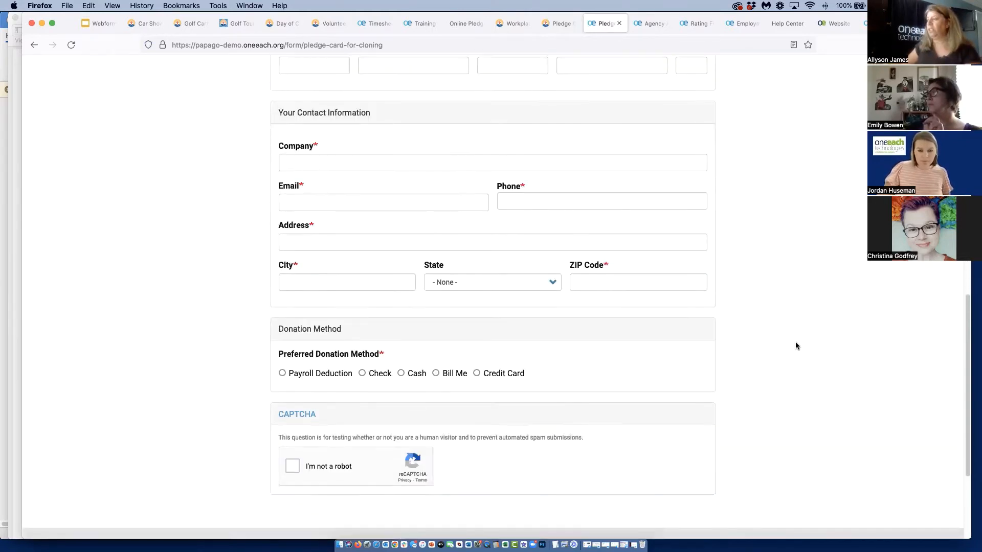
pyautogui.scroll(4, 796, 346)
pyautogui.scroll(3, 796, 345)
pyautogui.scroll(-2, 796, 345)
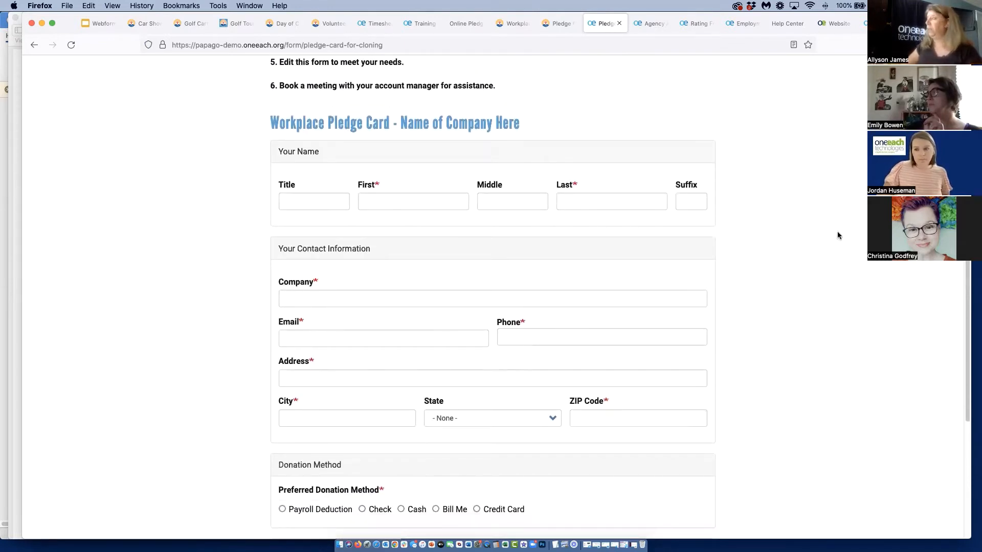
# Open the Agency Application form and review its Part I agency, primary contact and CEO contact sections
pyautogui.click(654, 25)
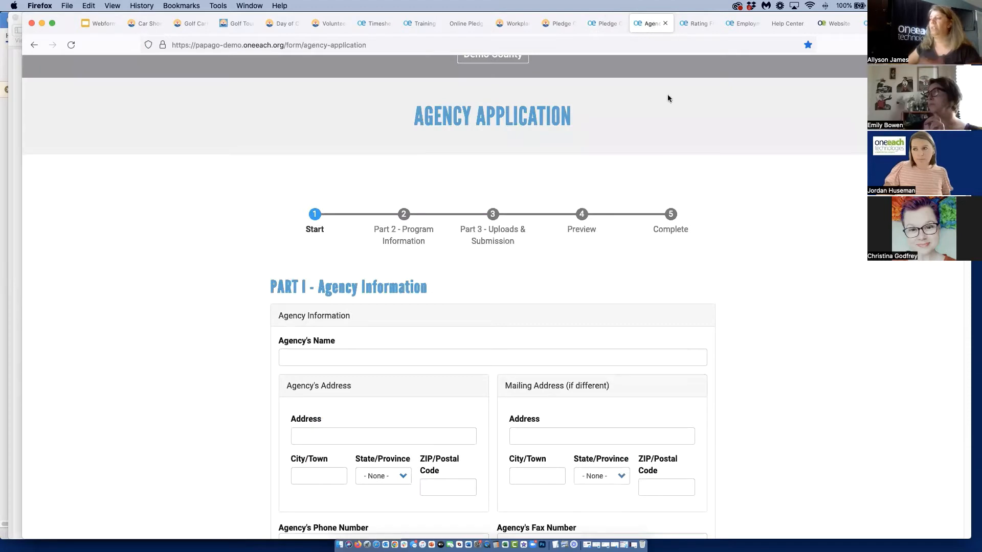
pyautogui.scroll(-5, 806, 340)
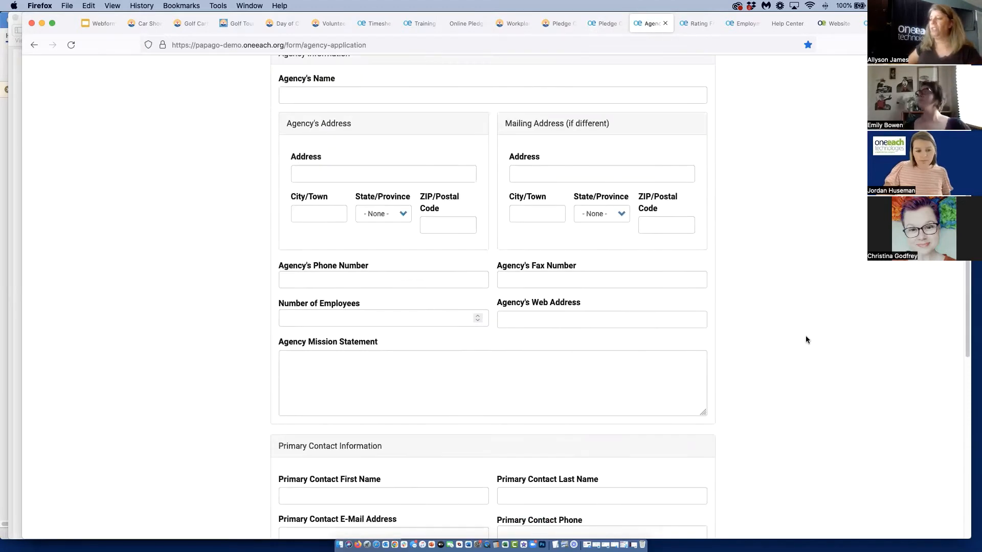
pyautogui.scroll(-2, 805, 340)
pyautogui.scroll(-5, 798, 341)
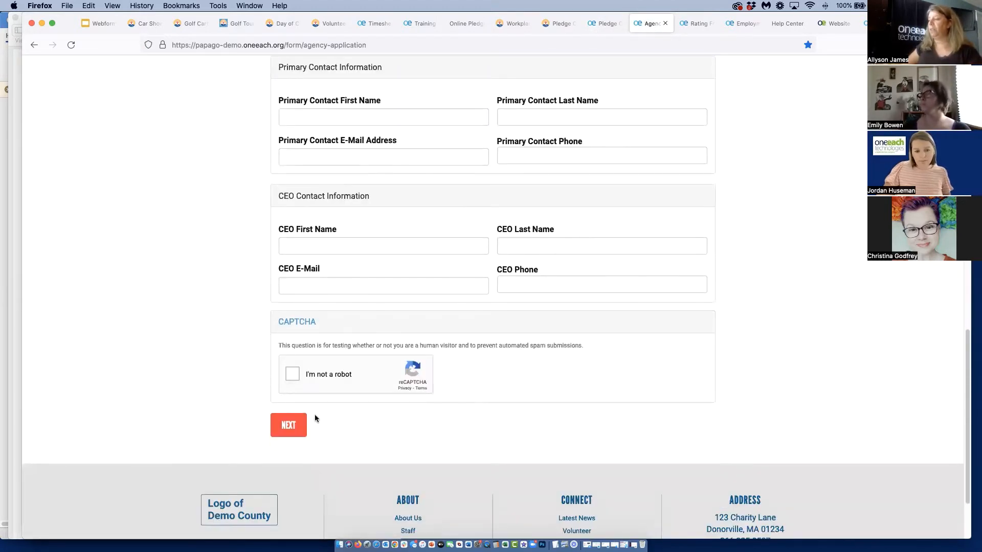
# Try to advance the Agency Application to Part 2 - Program Information, and look over the agency information fields
pyautogui.click(292, 430)
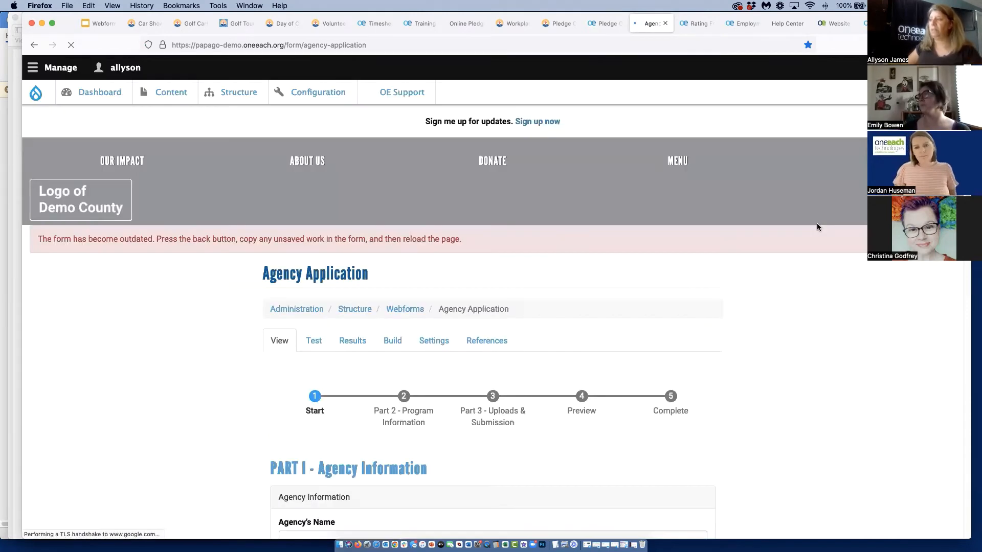
pyautogui.scroll(-8, 803, 276)
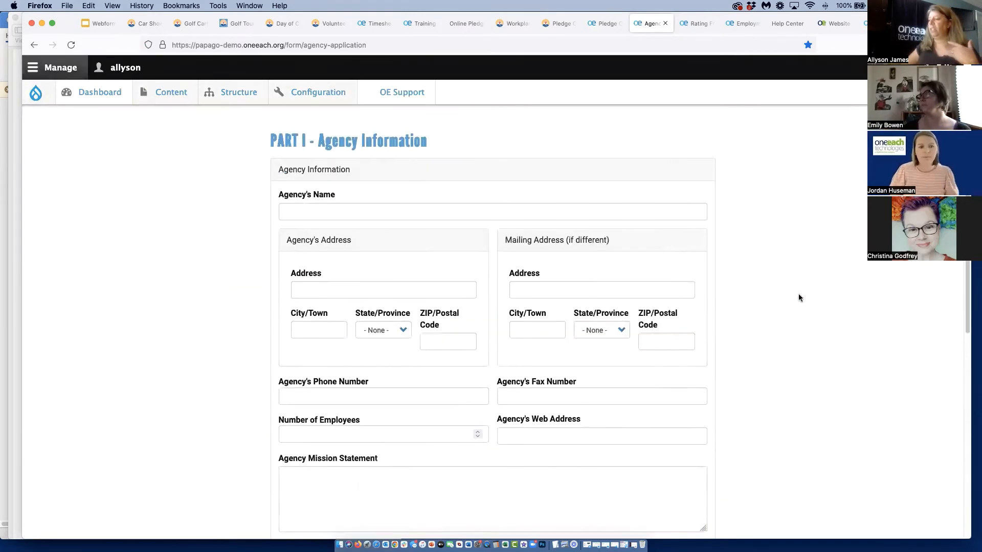
pyautogui.scroll(-1, 800, 297)
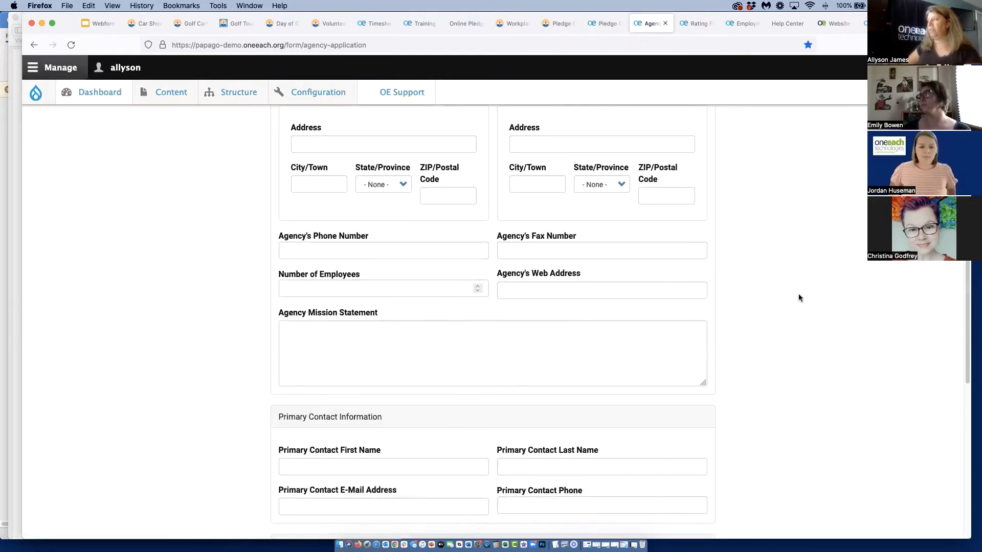
# Close the Agency Application form and review the Rating Form's weighted criteria, scoring instructions and rater fields
pyautogui.click(666, 23)
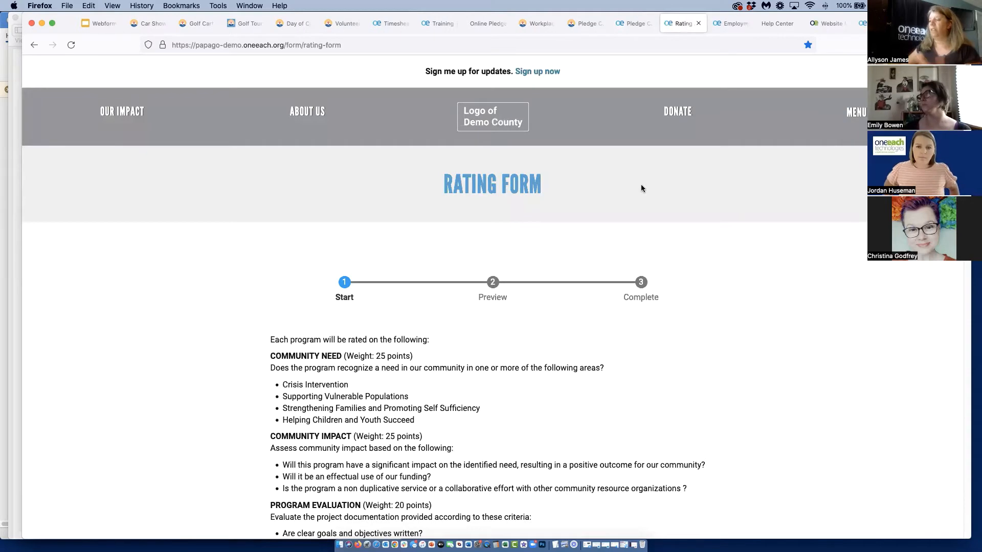
pyautogui.scroll(-15, 640, 186)
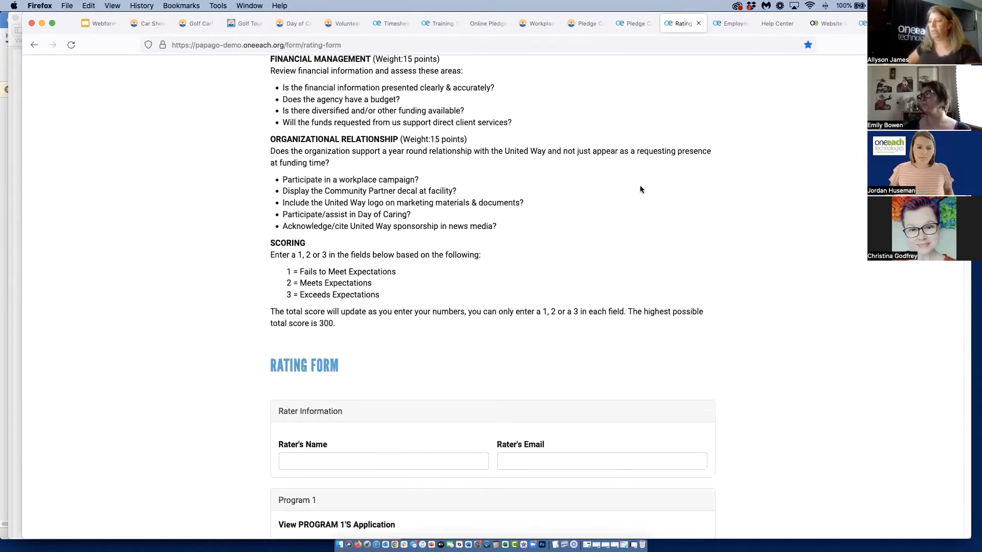
pyautogui.scroll(-2, 640, 190)
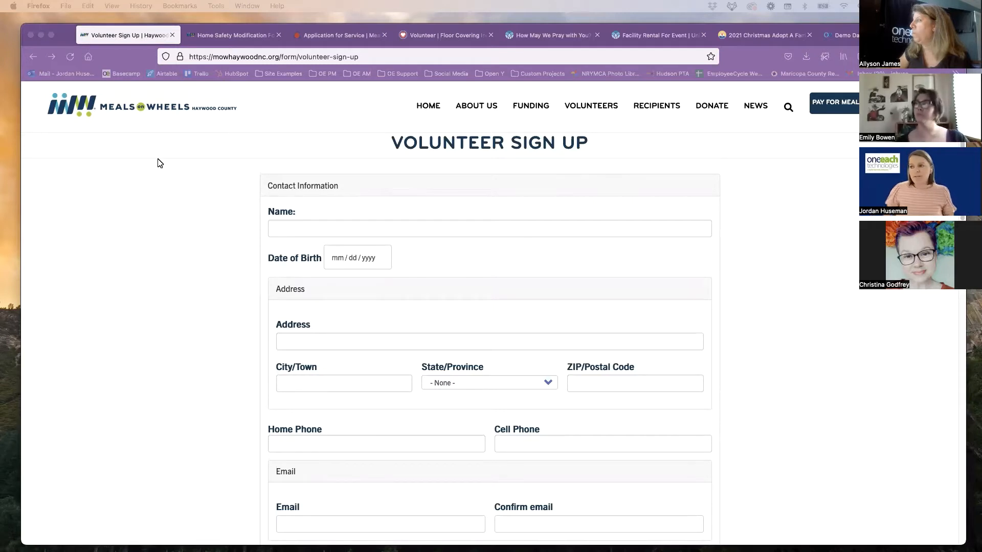
# Review the Meals on Wheels Haywood County Volunteer Sign Up form from its contact information through its policies of agreement
pyautogui.scroll(-1, 187, 273)
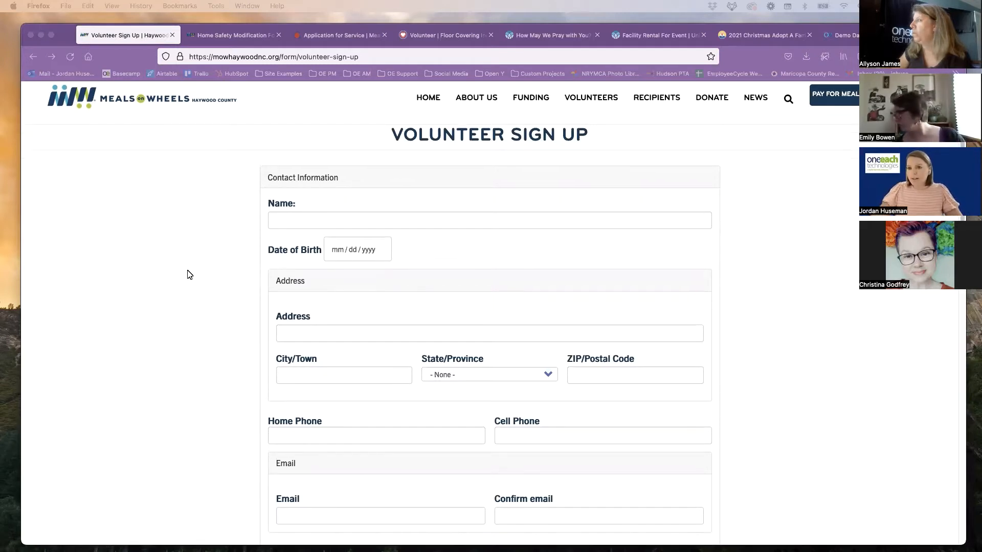
pyautogui.scroll(-5, 189, 275)
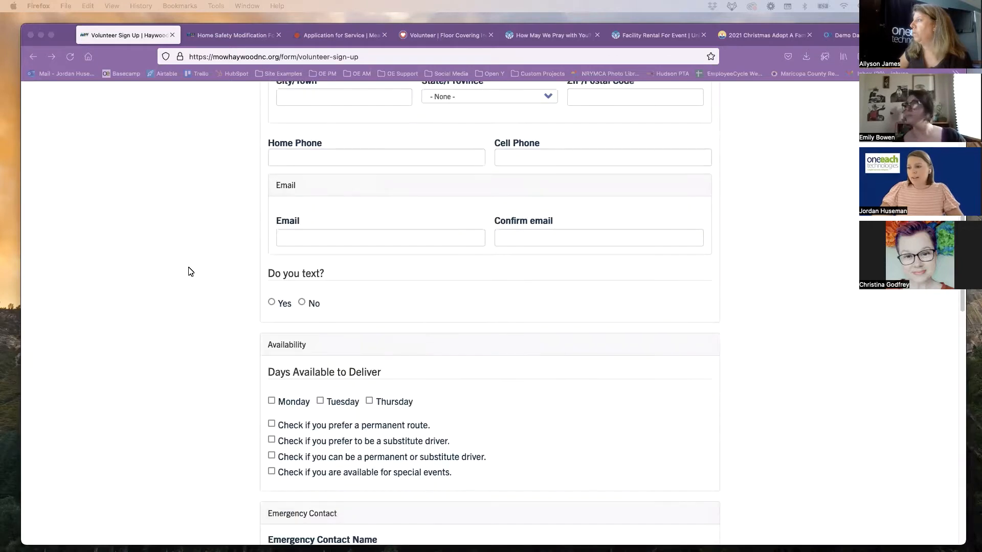
pyautogui.scroll(-6, 190, 271)
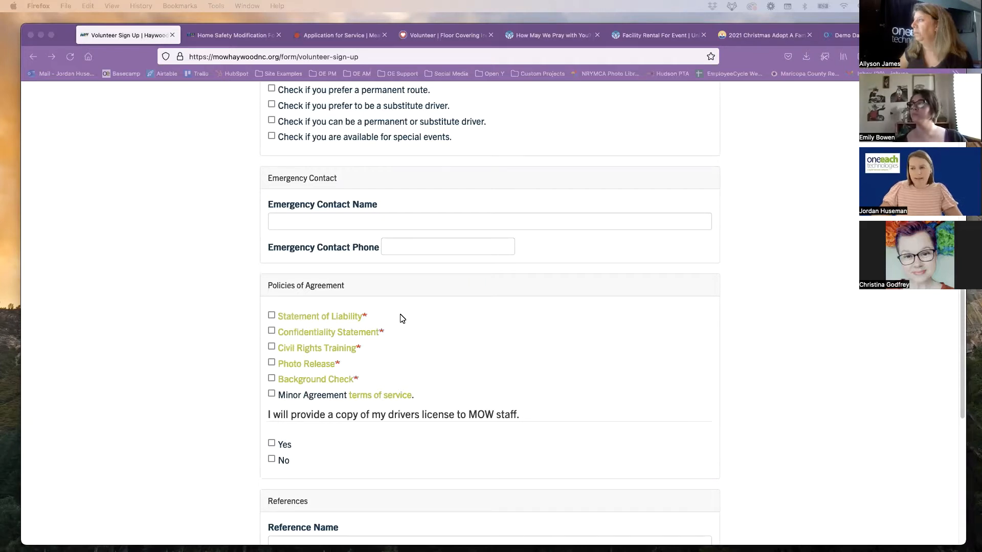
# Expand the Statement of Liability and Confidentiality Statement texts, and mark the Statement of Liability as agreed
pyautogui.click(364, 310)
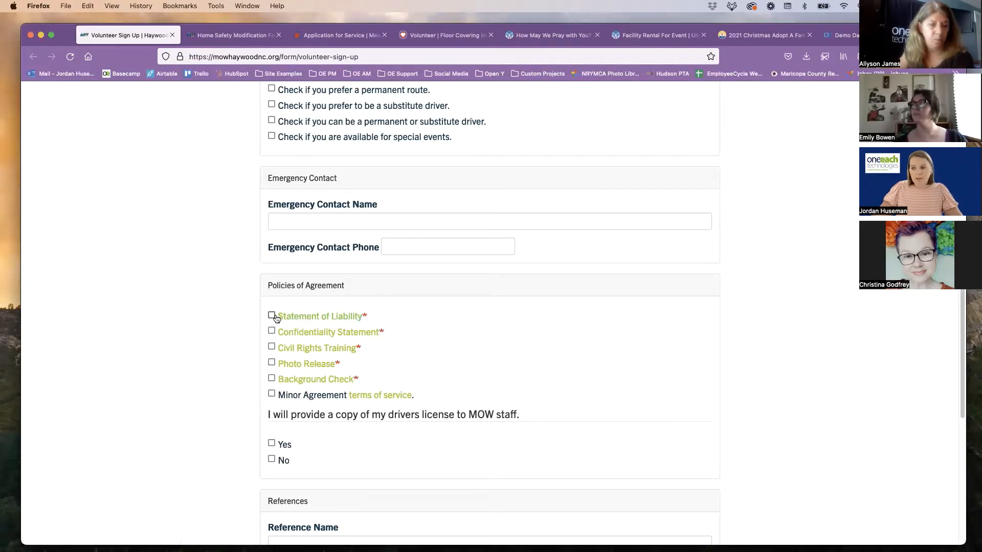
pyautogui.click(342, 317)
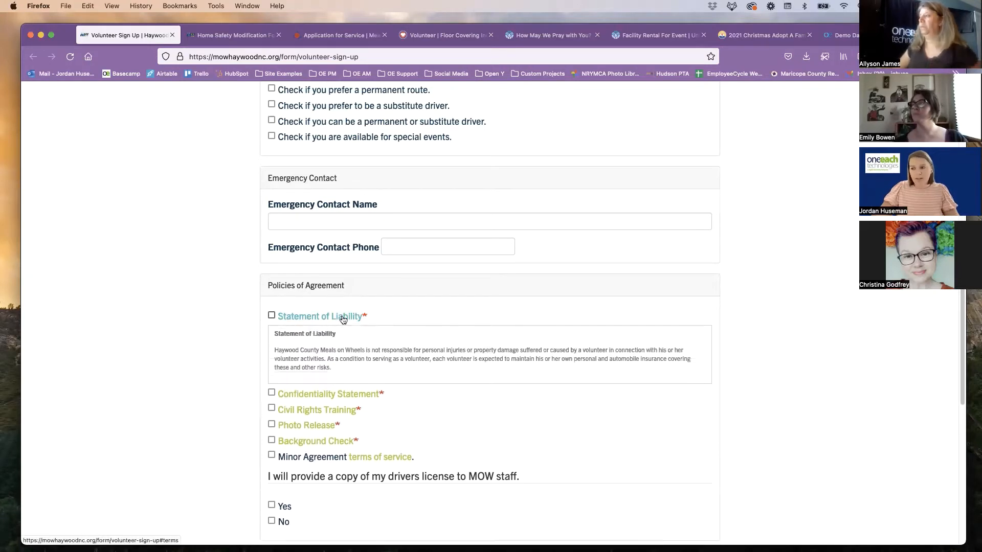
pyautogui.click(308, 393)
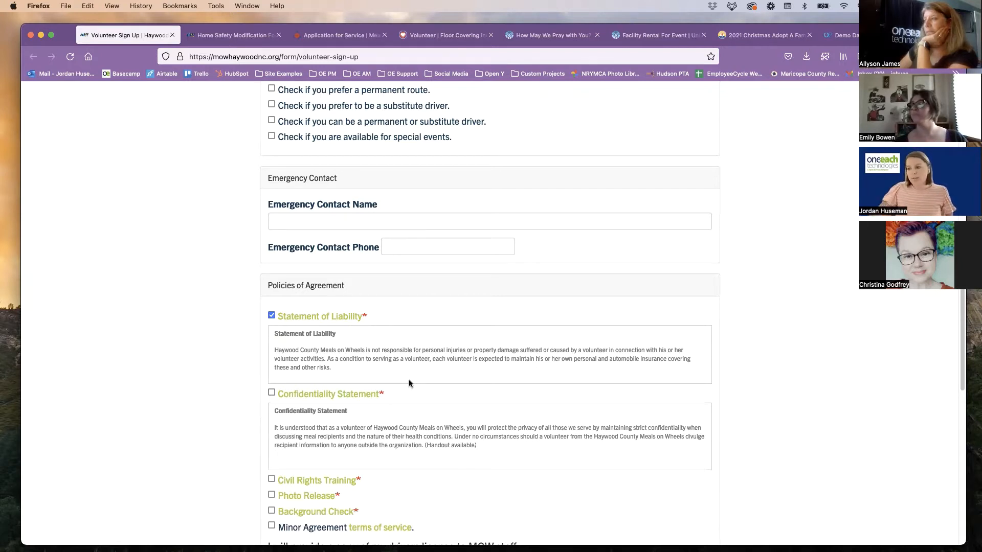
pyautogui.scroll(-3, 408, 381)
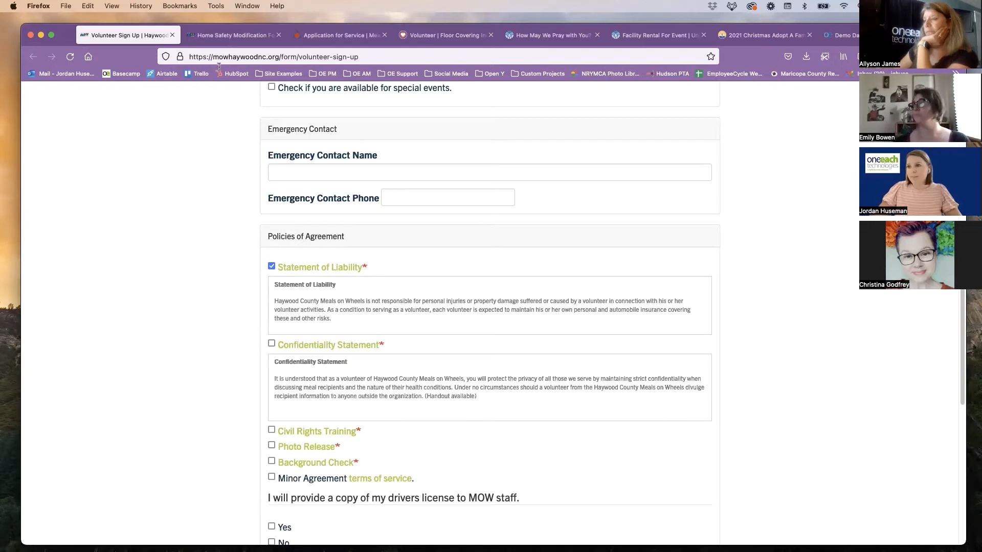
# Open the Meals on Wheels Diablo Region Home Safety Modification Form and review its Referred By and Client Information fields
pyautogui.click(218, 34)
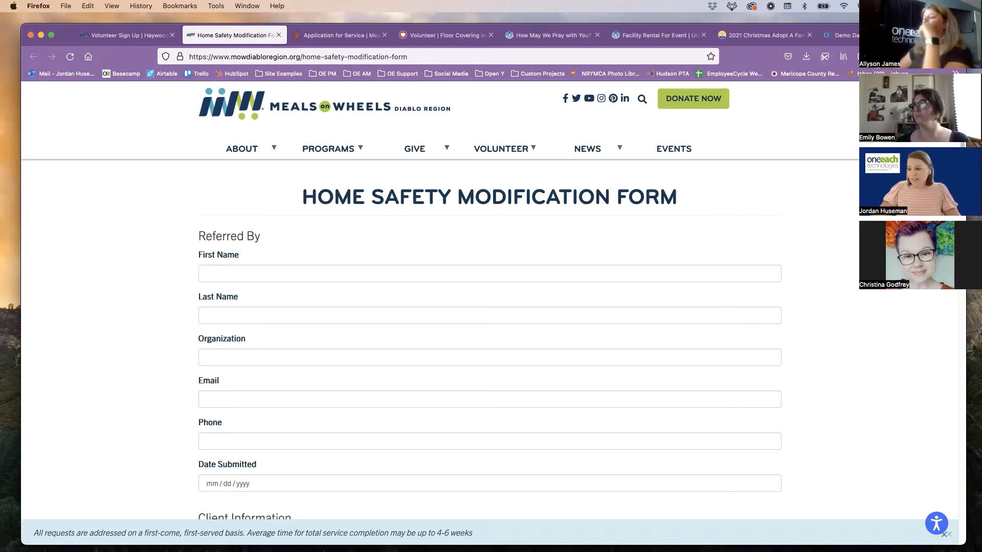
pyautogui.scroll(-3, 740, 462)
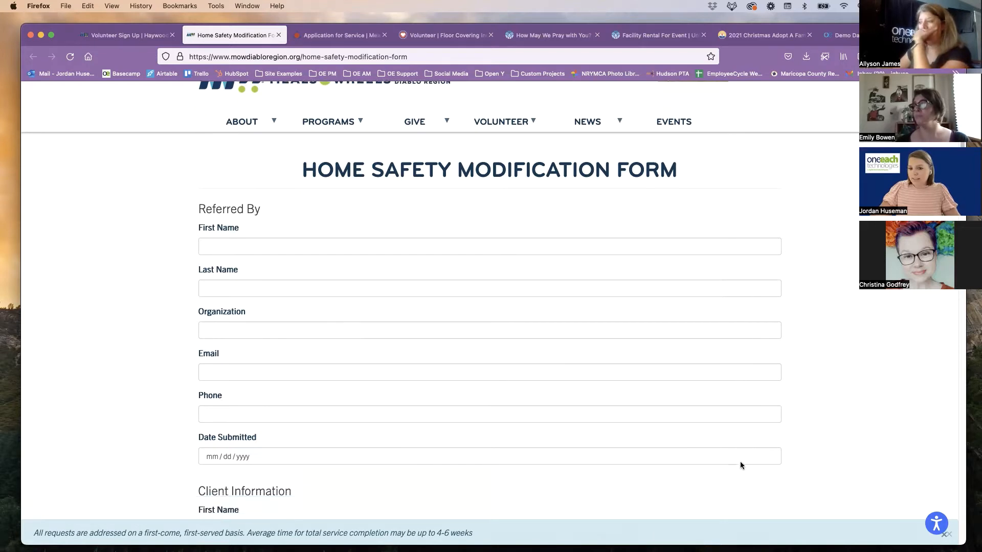
pyautogui.scroll(-1, 740, 463)
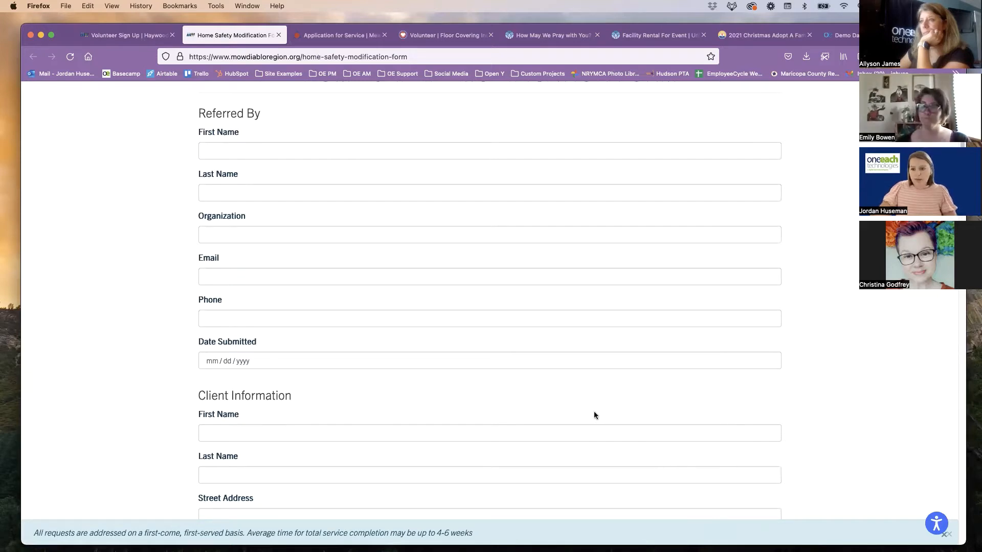
# Review the Home Safety Modification Form's Client Information fields and dismiss the notice about service completion times
pyautogui.scroll(-2, 474, 401)
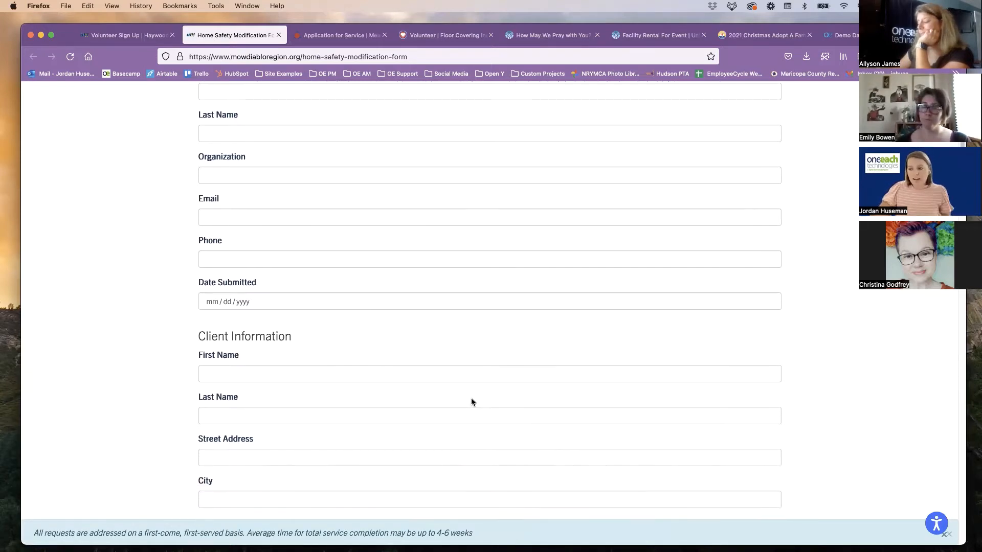
pyautogui.scroll(-2, 471, 402)
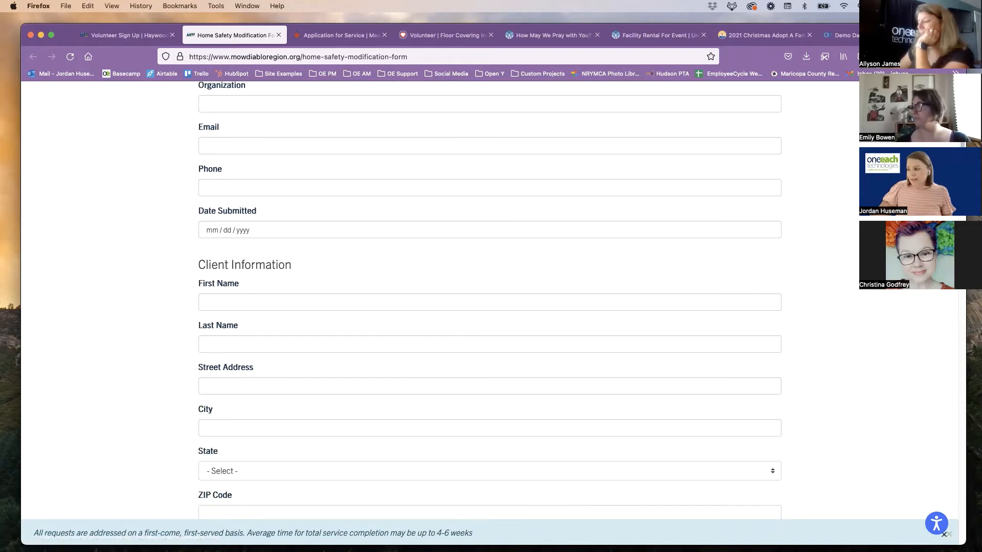
pyautogui.click(944, 534)
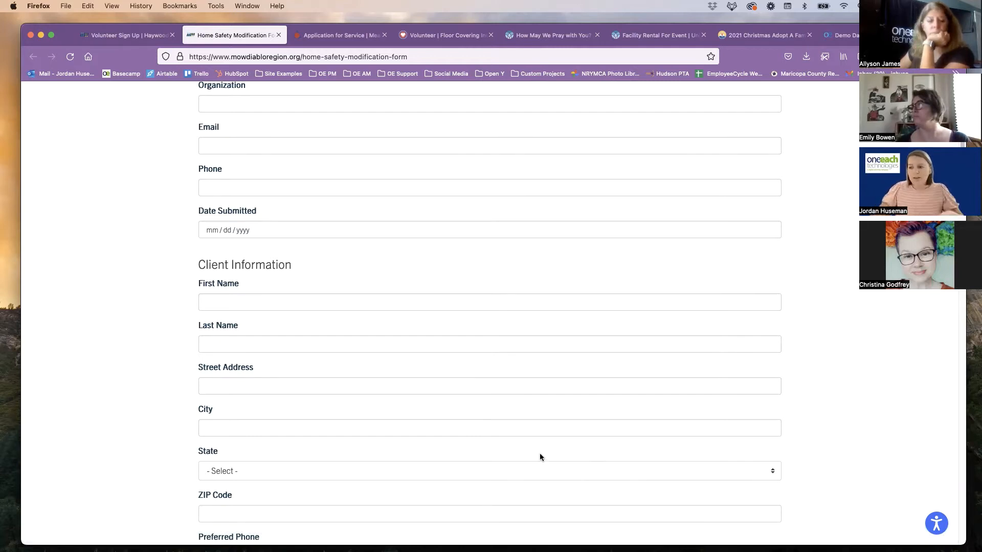
pyautogui.scroll(3, 538, 456)
pyautogui.scroll(5, 535, 454)
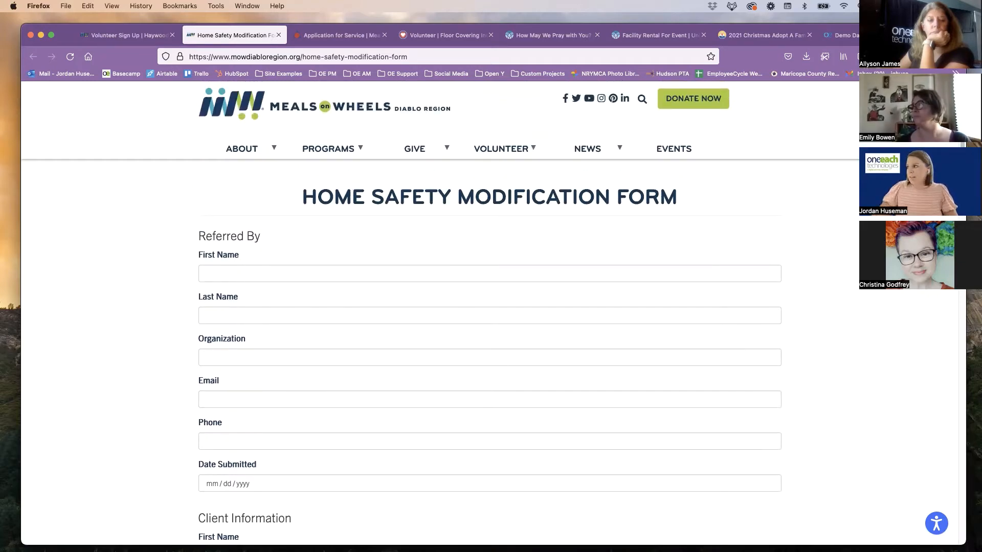
# Open the Meals on Wheels of Summerville Application for Service and answer the Greater Summerville or Ladson residency question with No, then Yes
pyautogui.click(337, 42)
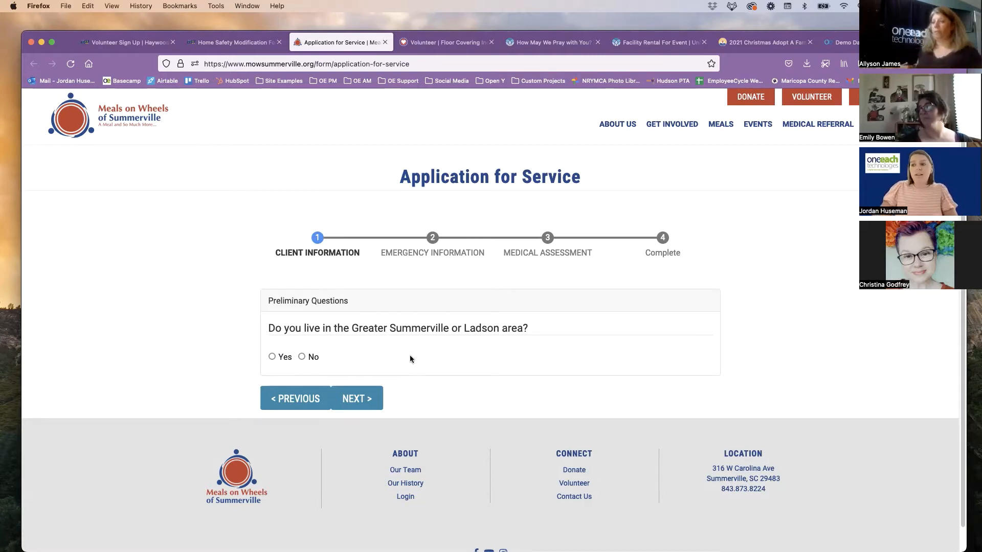
pyautogui.click(311, 360)
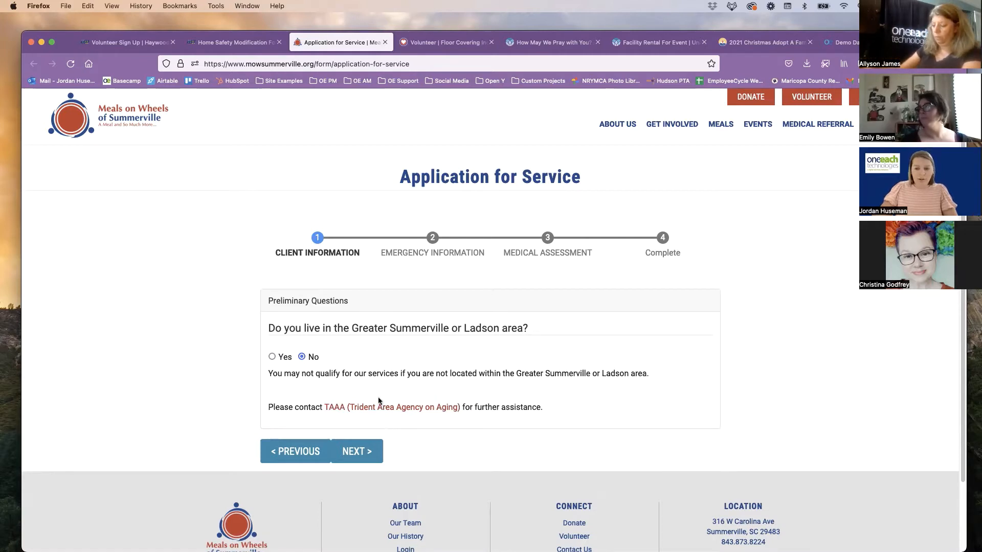
pyautogui.click(272, 357)
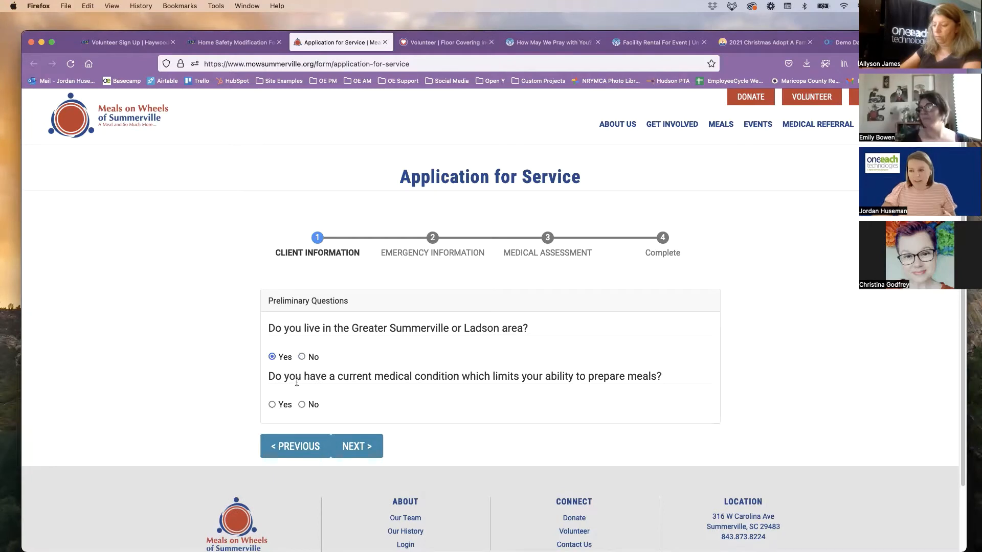
# Answer the medical condition question with No, then Yes, and look over the Contact Information section
pyautogui.click(310, 405)
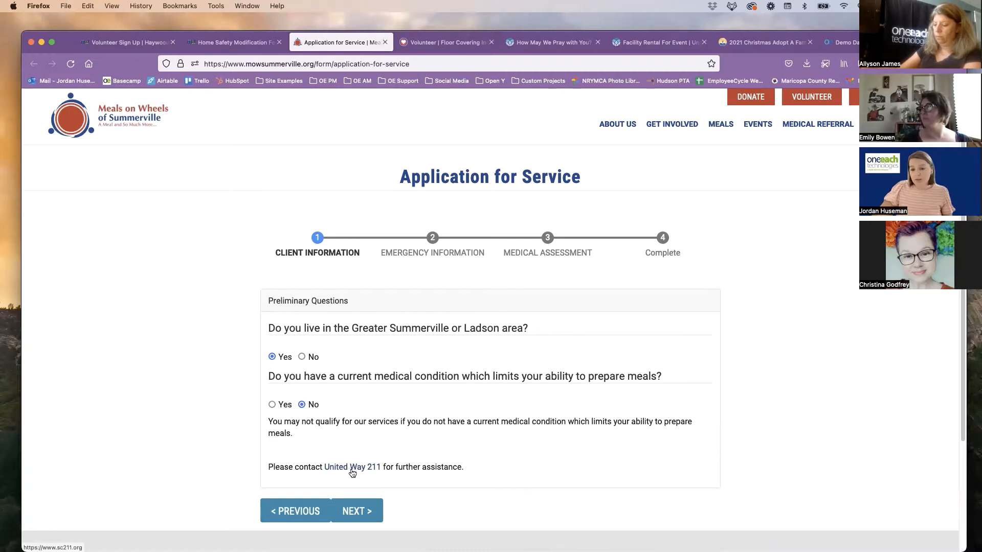
pyautogui.click(282, 405)
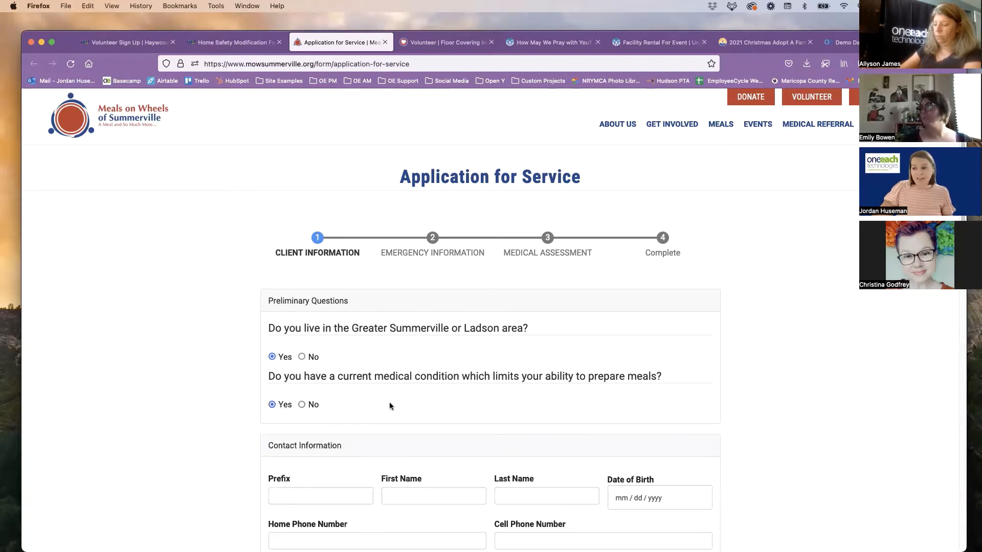
pyautogui.scroll(-3, 401, 403)
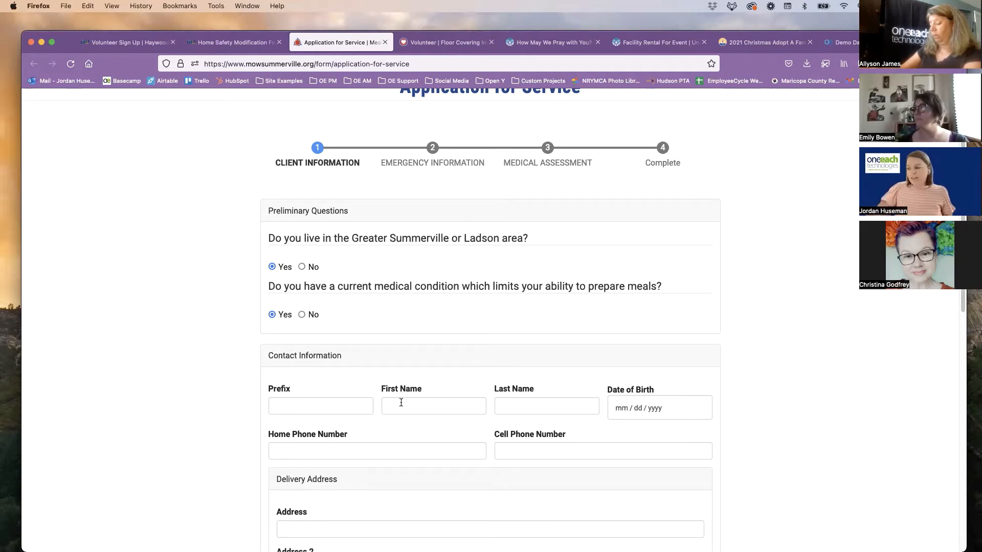
pyautogui.scroll(4, 401, 402)
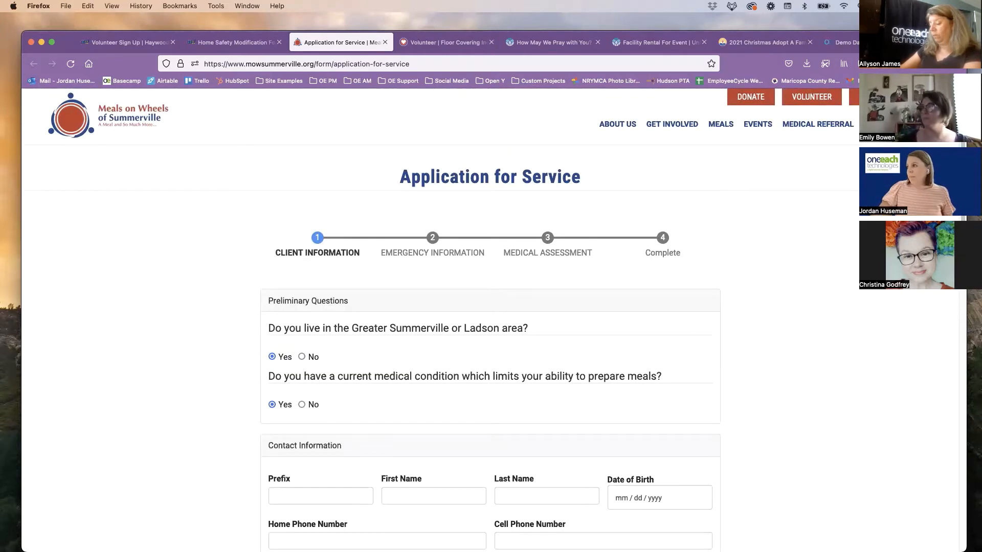
# Open the Floor Covering Industry Foundation Volunteer page, highlight the /volunteer part of its address, and review the embedded form's fields
pyautogui.moveTo(71, 35); pyautogui.dragTo(75, 49)
pyautogui.click(449, 64)
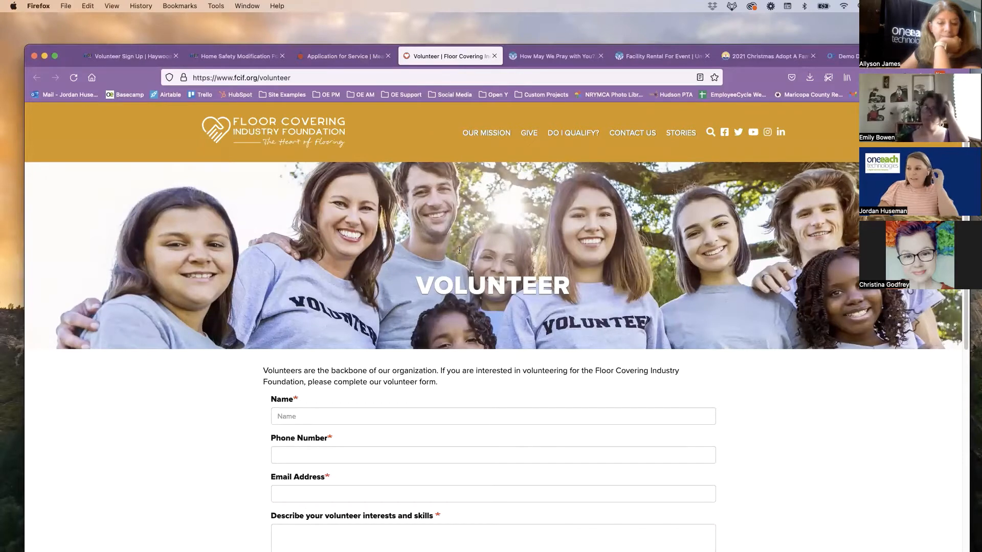
pyautogui.scroll(-1, 450, 316)
pyautogui.scroll(-1, 457, 309)
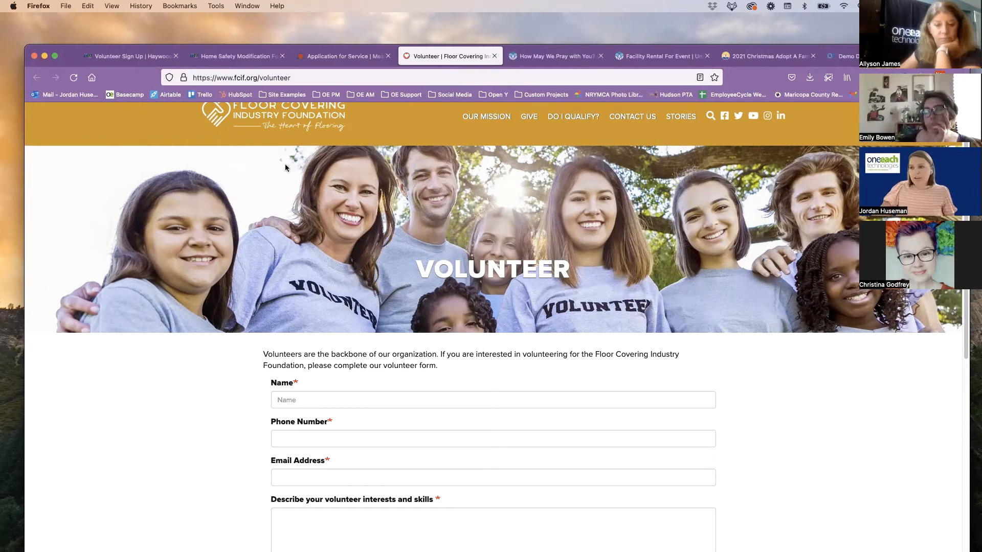
pyautogui.doubleClick(317, 78)
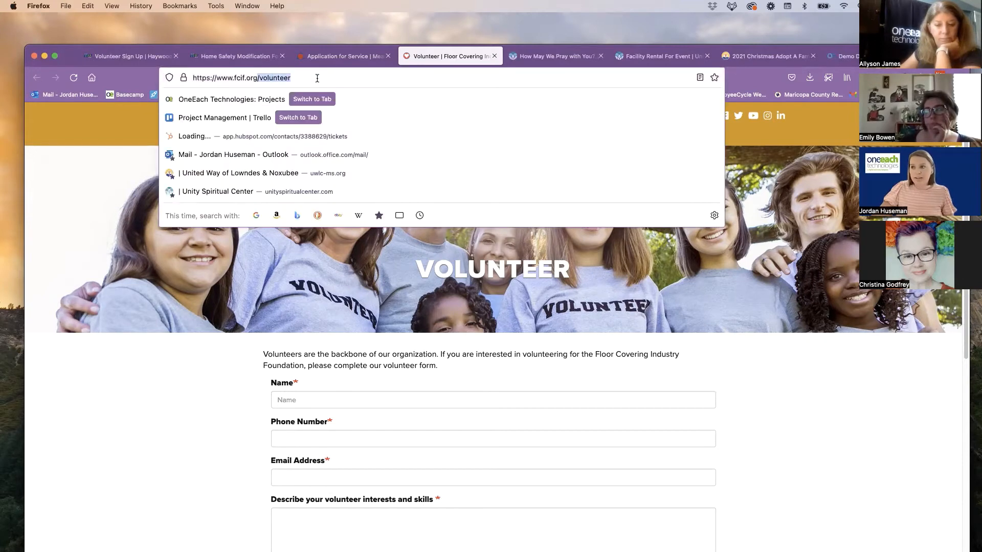
pyautogui.click(392, 255)
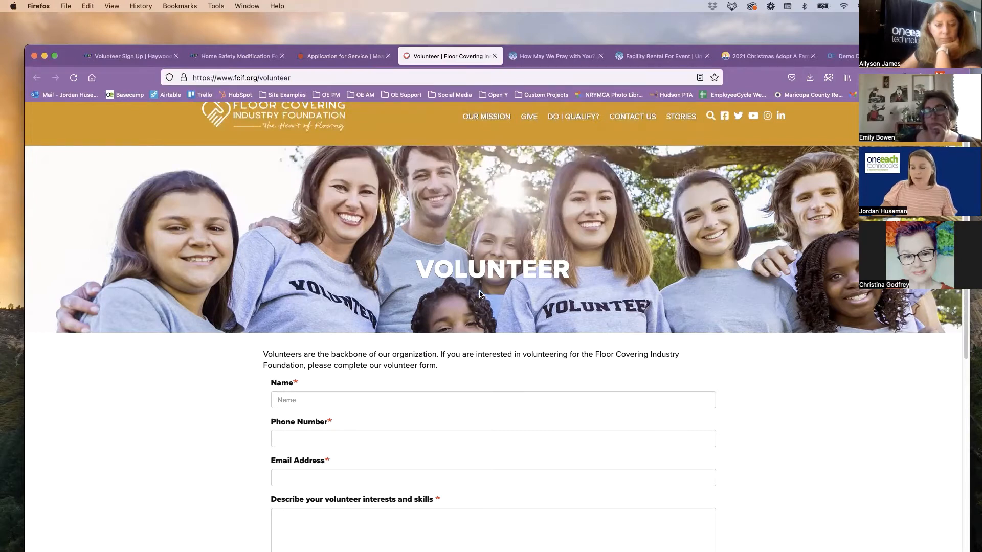
pyautogui.scroll(-5, 479, 294)
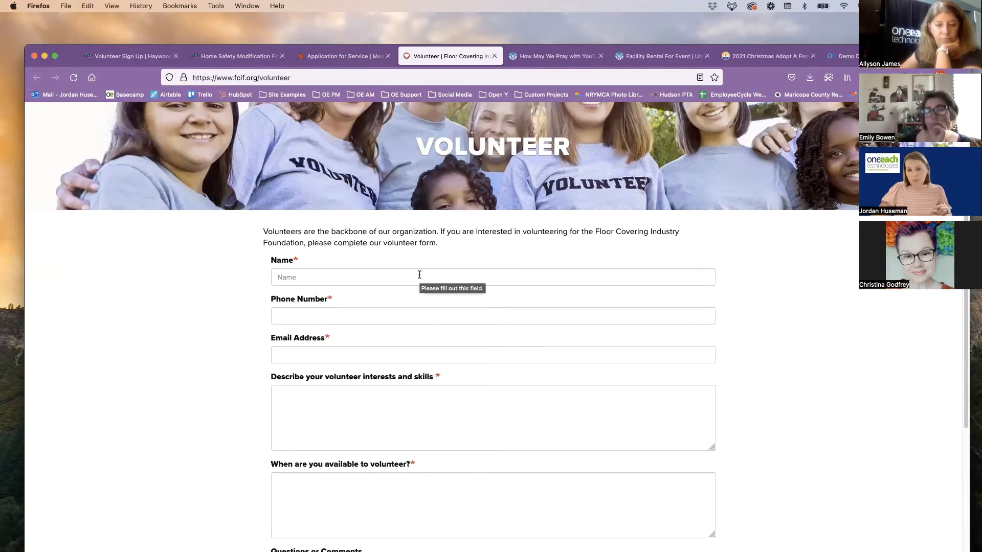
pyautogui.scroll(5, 419, 275)
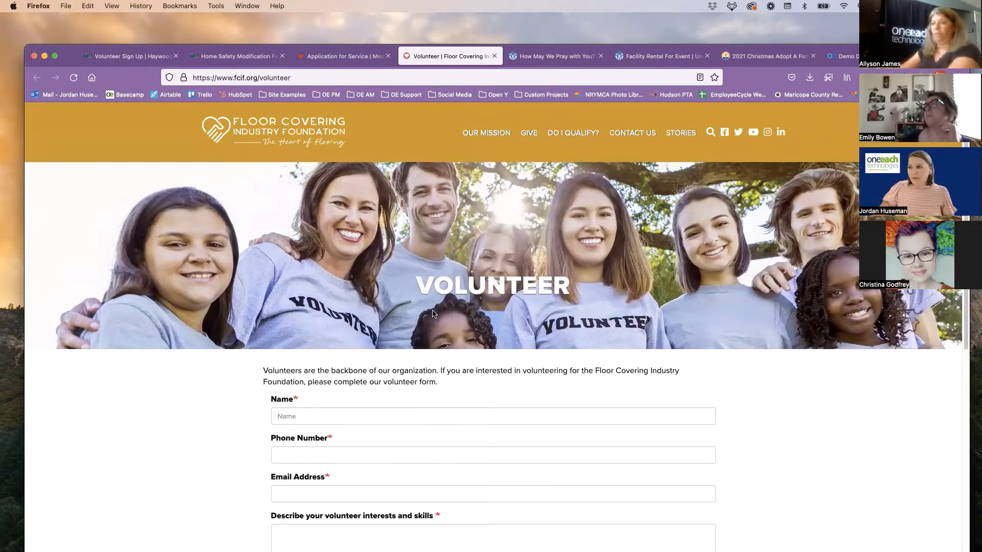
# Open Unity in the Olympics' How May We Pray With You page and highlight the /prayer ending of its address
pyautogui.click(530, 57)
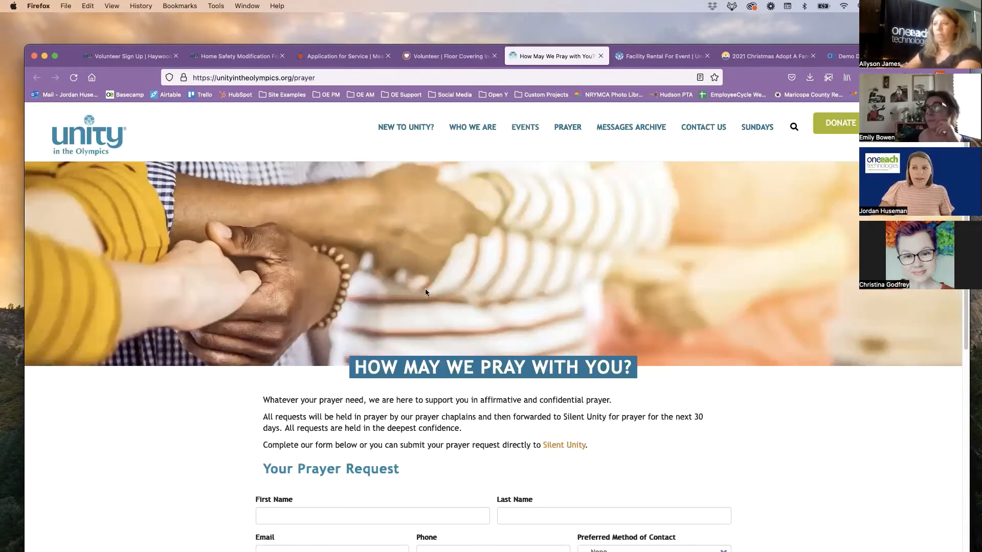
pyautogui.scroll(-1, 444, 335)
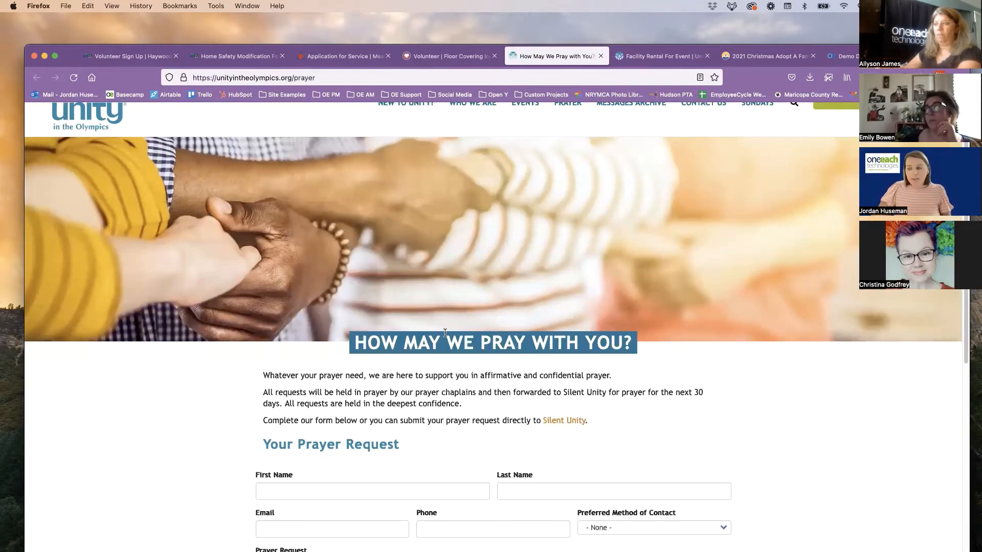
pyautogui.scroll(1, 443, 332)
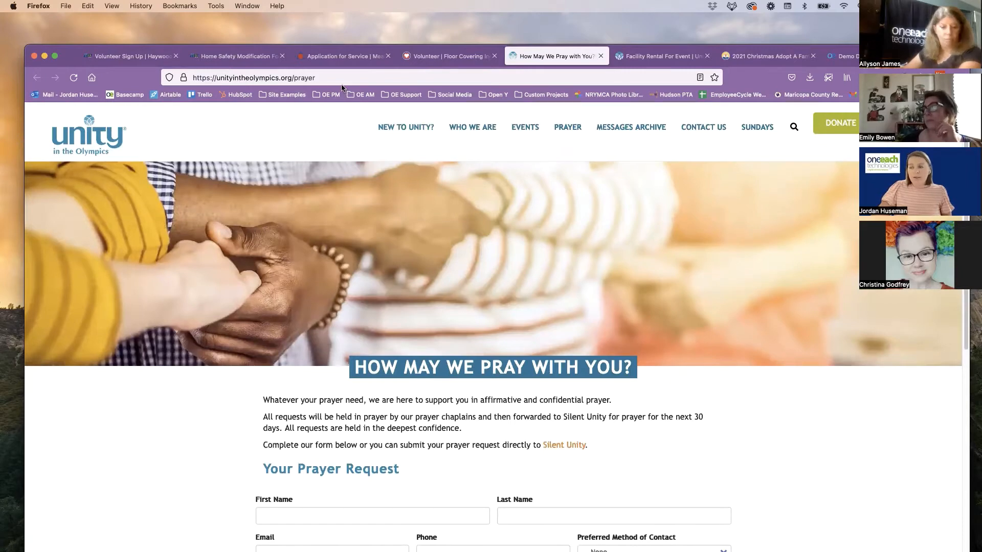
pyautogui.moveTo(287, 77); pyautogui.dragTo(352, 78)
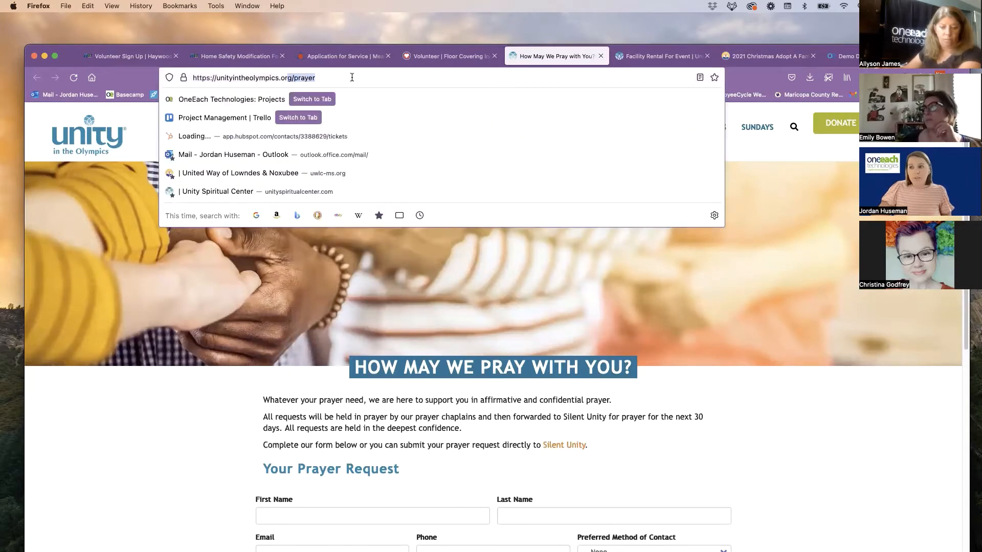
pyautogui.click(570, 209)
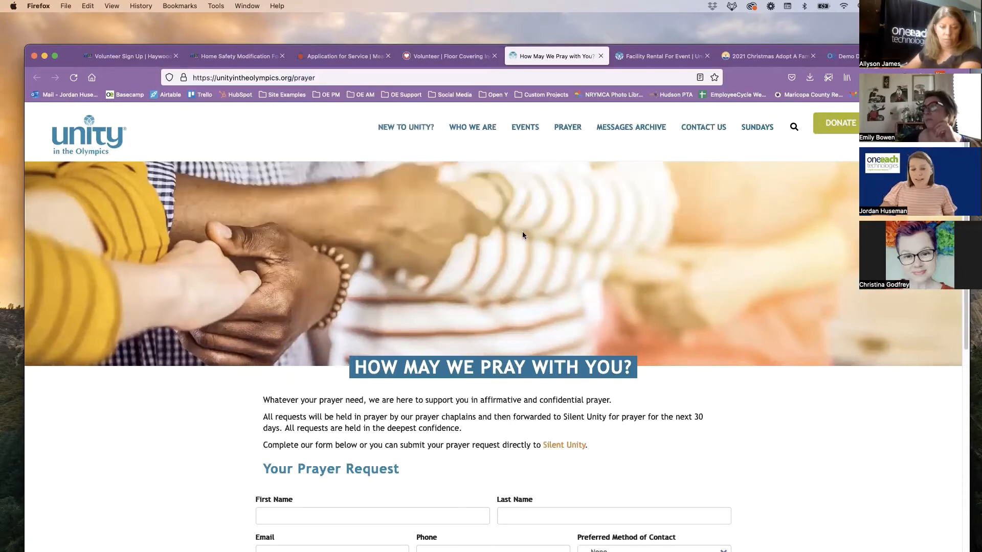
# Highlight the text on how prayer requests are handled and review the Your Prayer Request form through its CAPTCHA
pyautogui.scroll(-3, 486, 317)
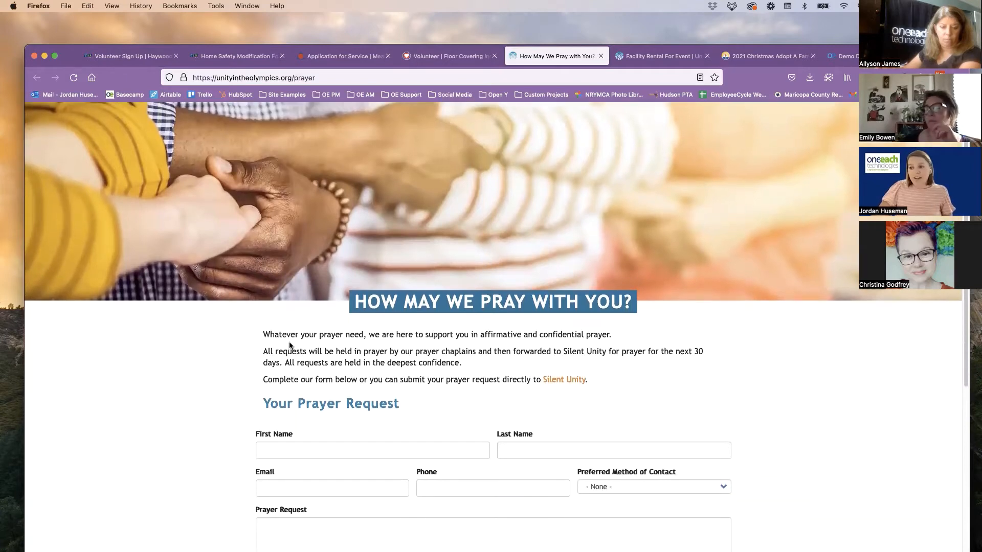
pyautogui.moveTo(263, 351); pyautogui.dragTo(372, 377)
pyautogui.scroll(-5, 372, 377)
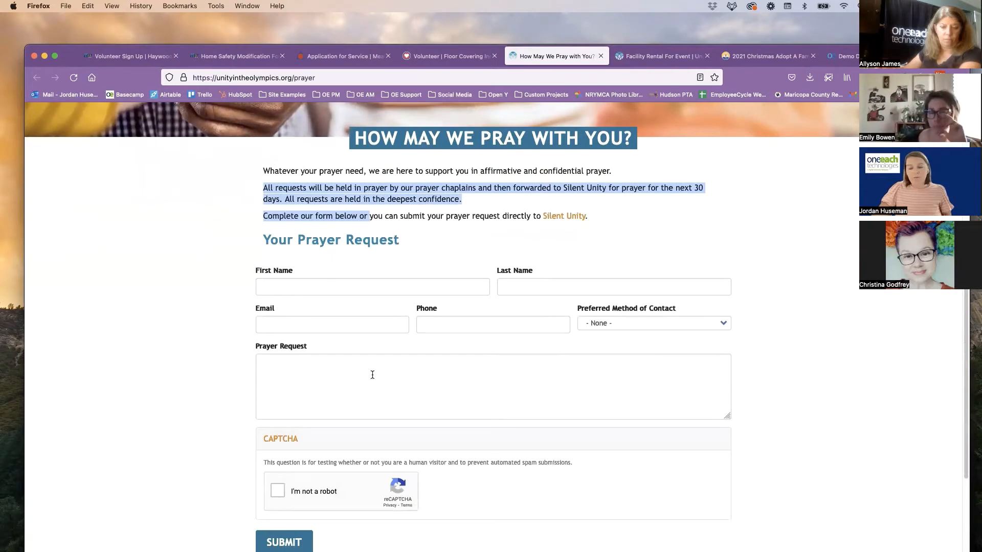
pyautogui.scroll(-1, 373, 375)
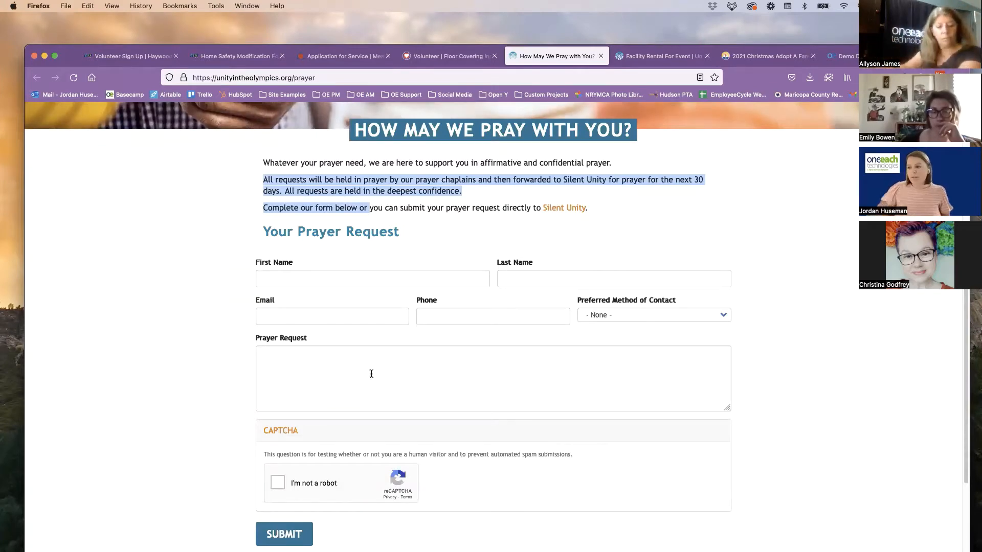
pyautogui.click(440, 264)
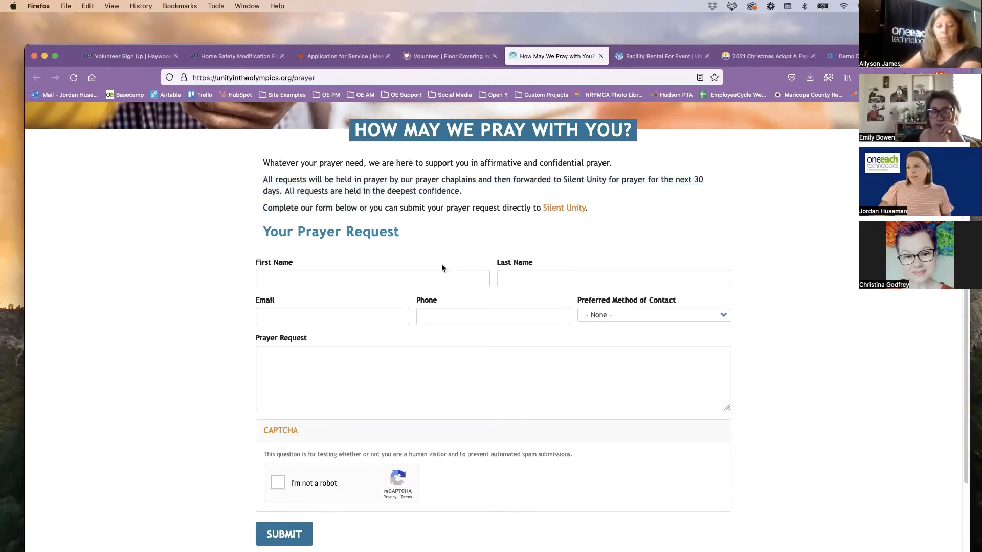
# Open Unity of The Blue Ridge's Facility Rental For Event page, review the Event Rental Form, and collapse the Rental Process section
pyautogui.click(636, 57)
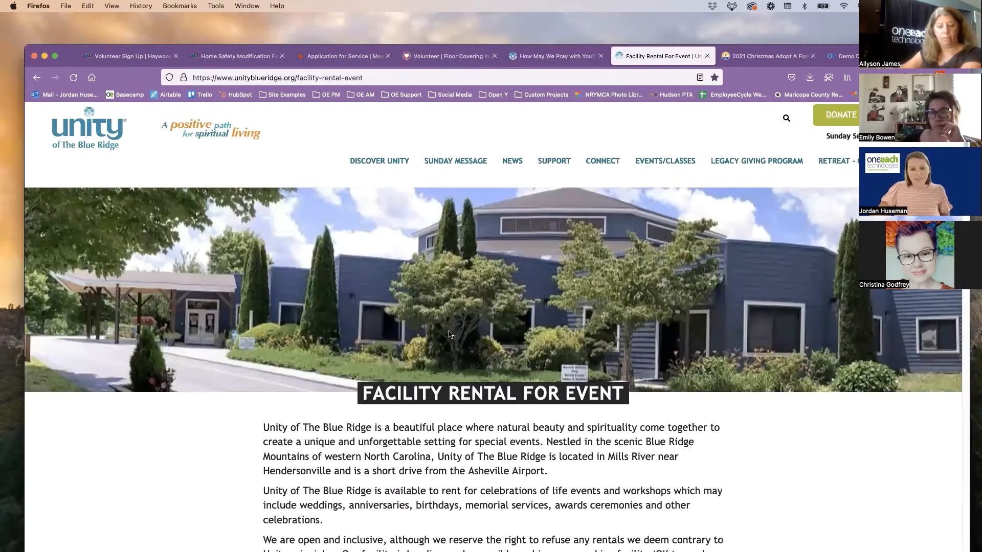
pyautogui.scroll(-1, 442, 334)
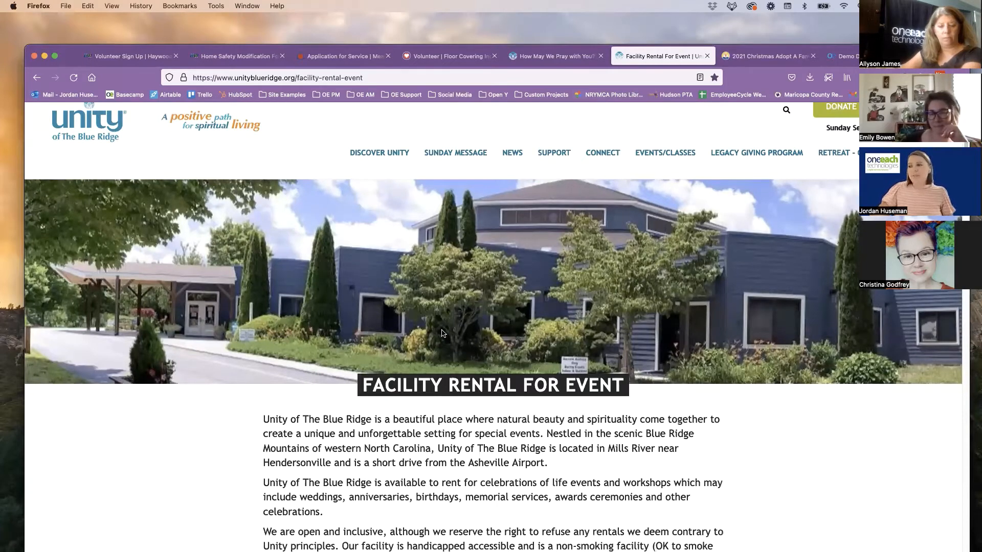
pyautogui.scroll(-5, 443, 334)
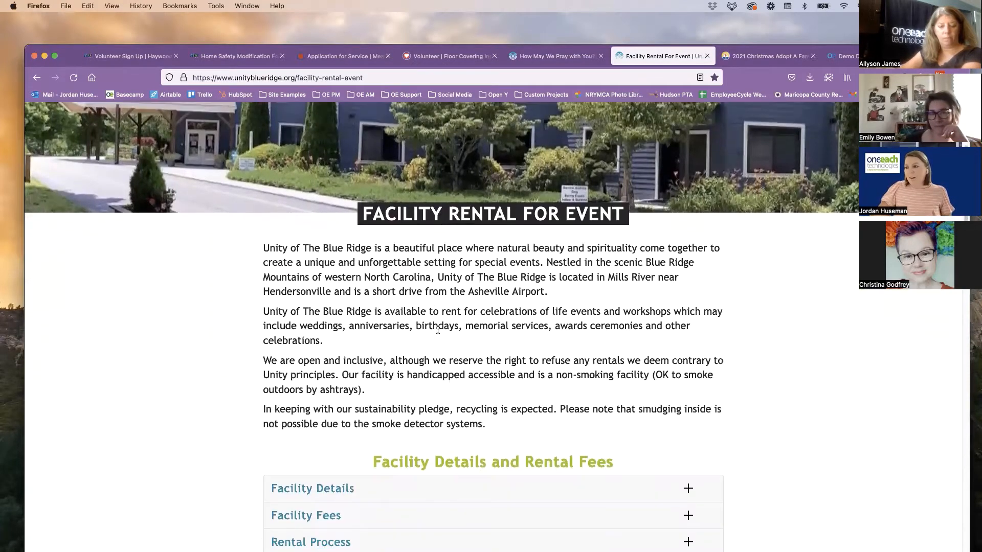
pyautogui.scroll(-2, 438, 330)
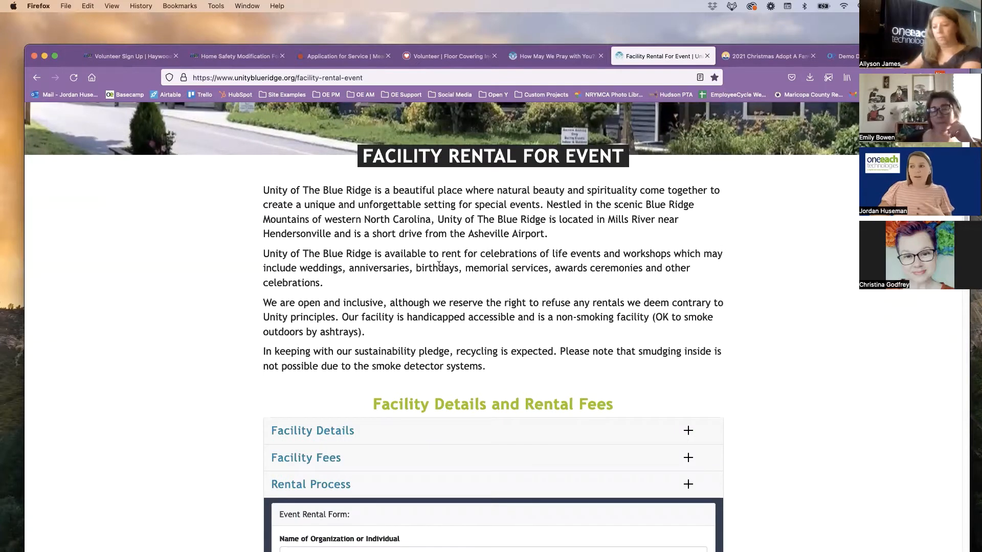
pyautogui.scroll(-3, 439, 265)
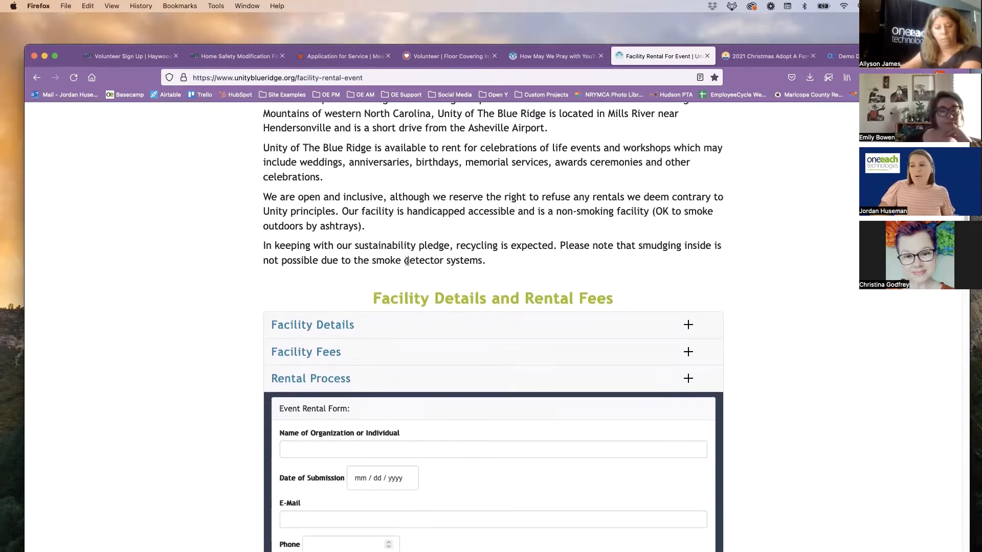
pyautogui.scroll(-3, 407, 261)
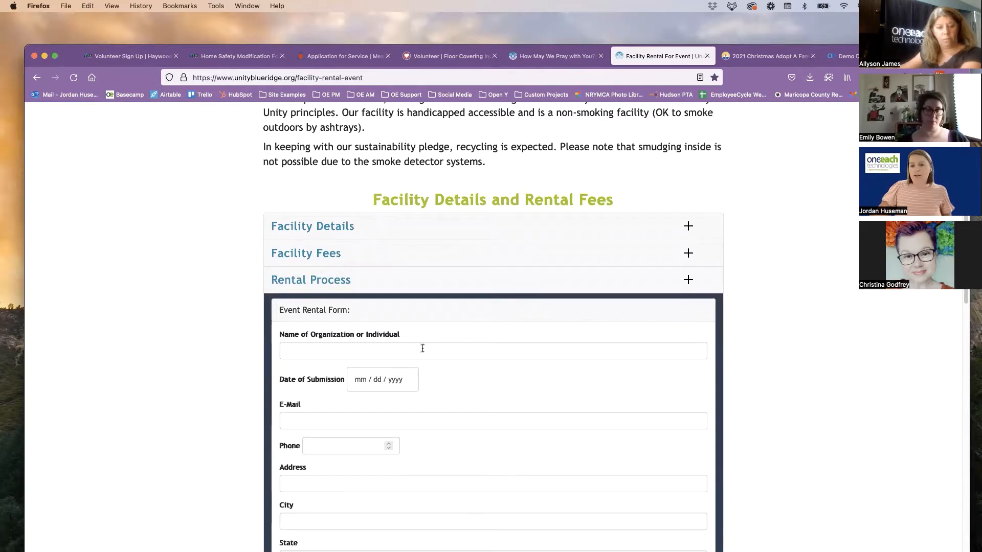
pyautogui.scroll(-1, 204, 319)
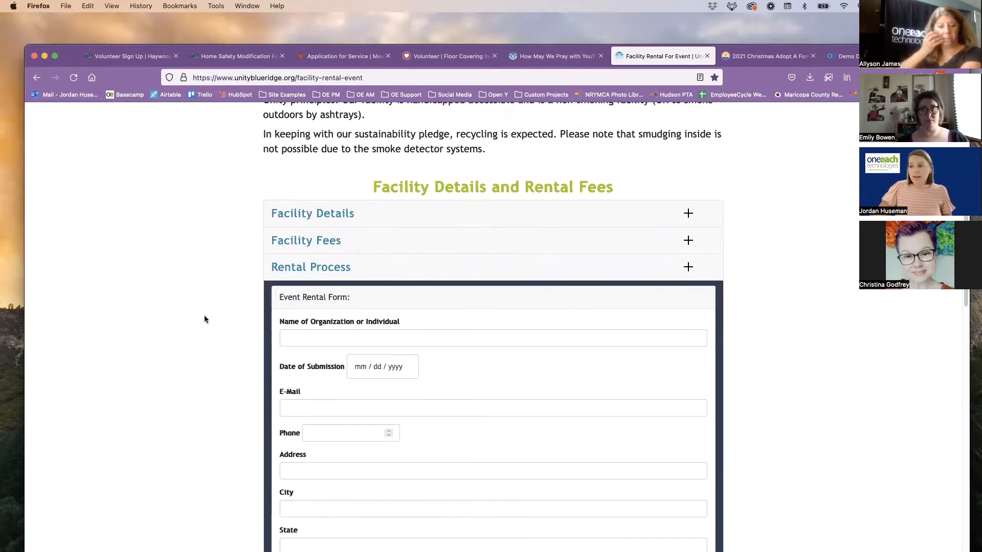
pyautogui.scroll(-2, 204, 315)
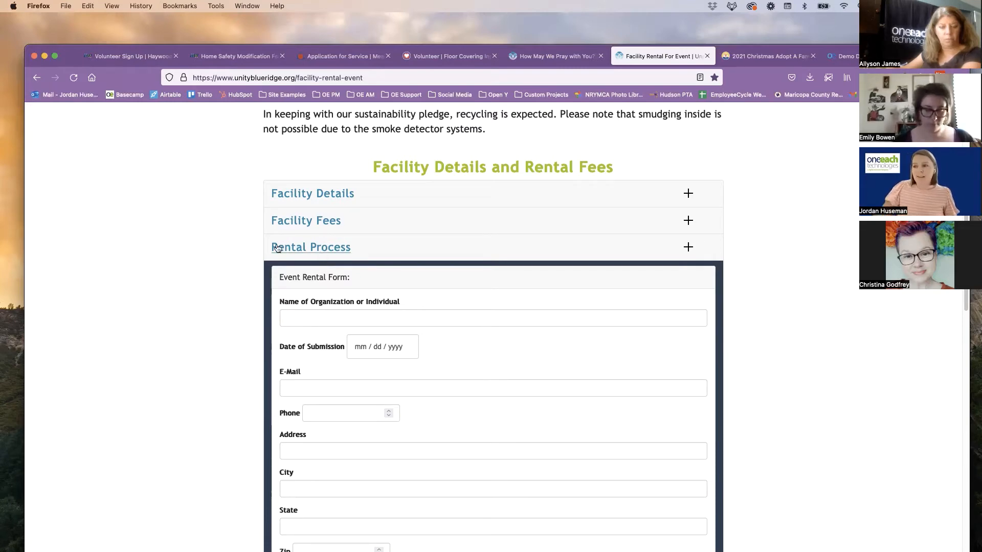
pyautogui.click(308, 251)
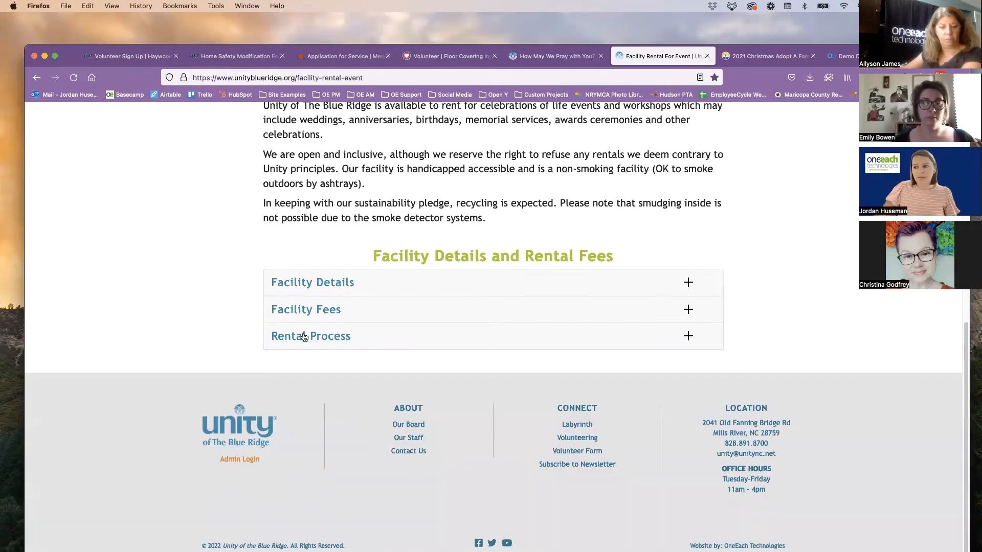
# Expand the Rental Process section on the facility rental page to show the Event Rental Form
pyautogui.click(275, 341)
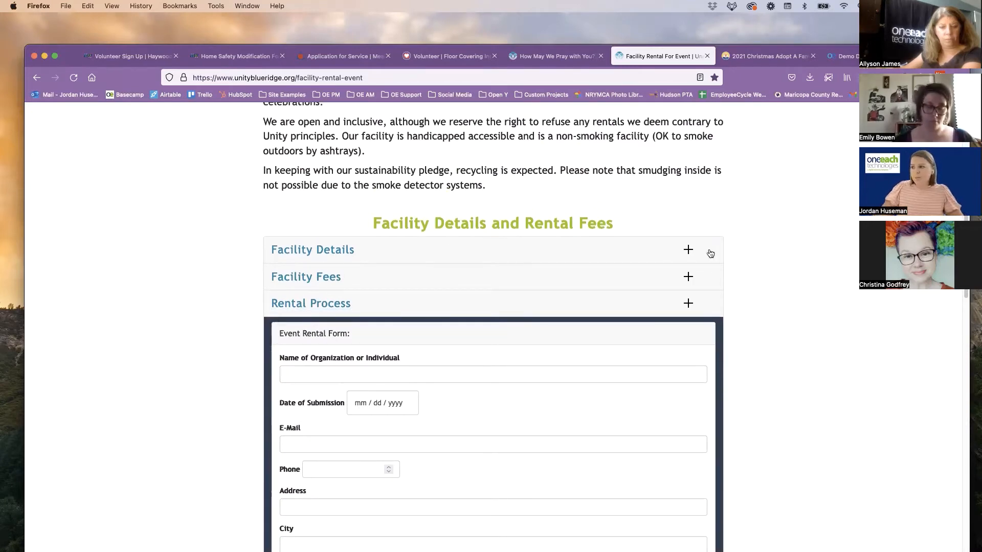
pyautogui.scroll(3, 756, 235)
# Open United Way's 2021 Christmas Adopt A Family form and select Family#5 and Family#7 under Families of 2
pyautogui.click(767, 57)
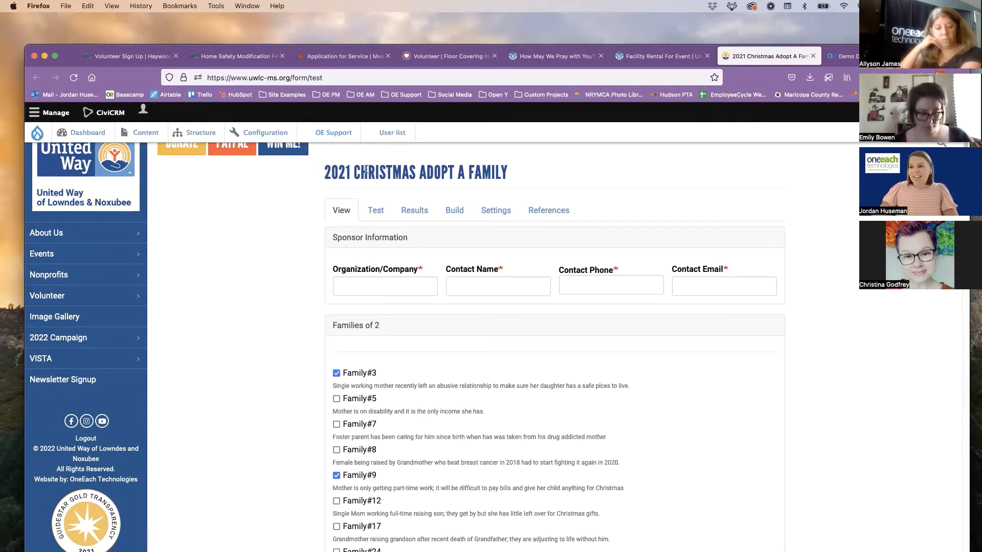
pyautogui.scroll(-1, 358, 363)
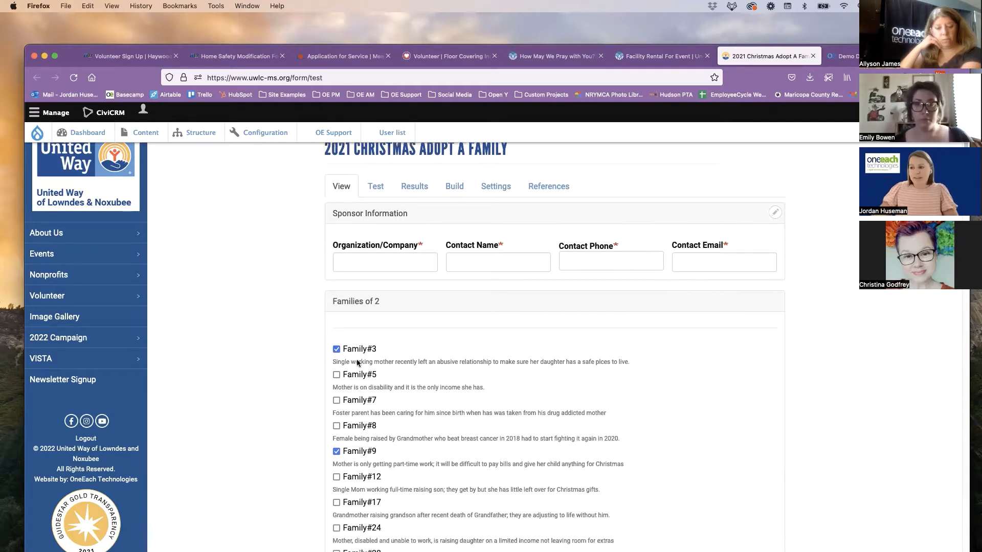
pyautogui.scroll(-4, 358, 363)
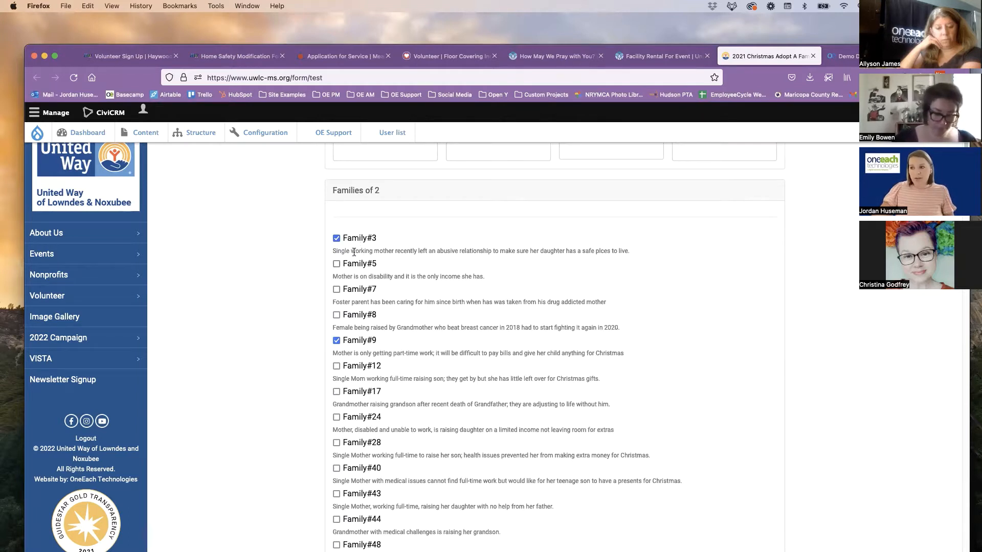
pyautogui.scroll(2, 440, 276)
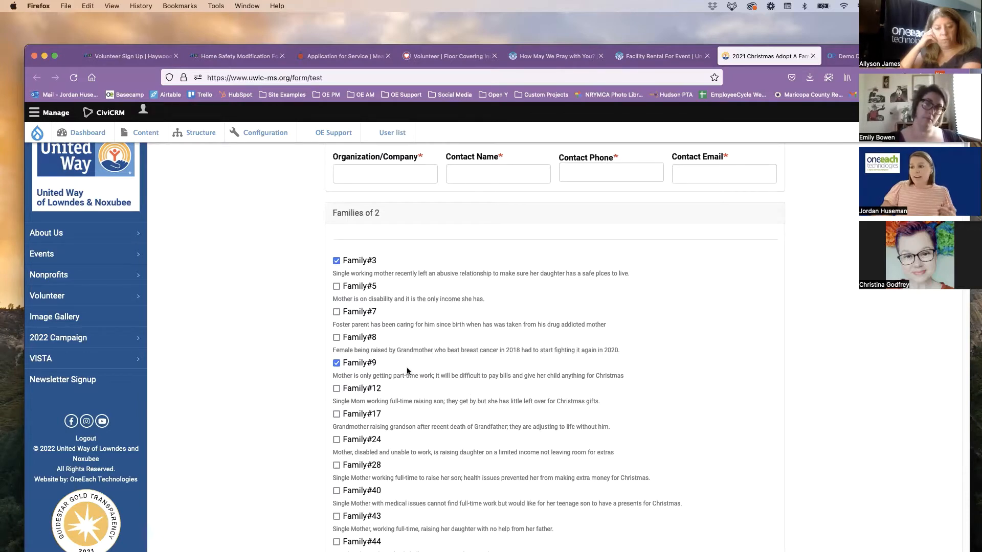
pyautogui.click(357, 287)
pyautogui.click(354, 313)
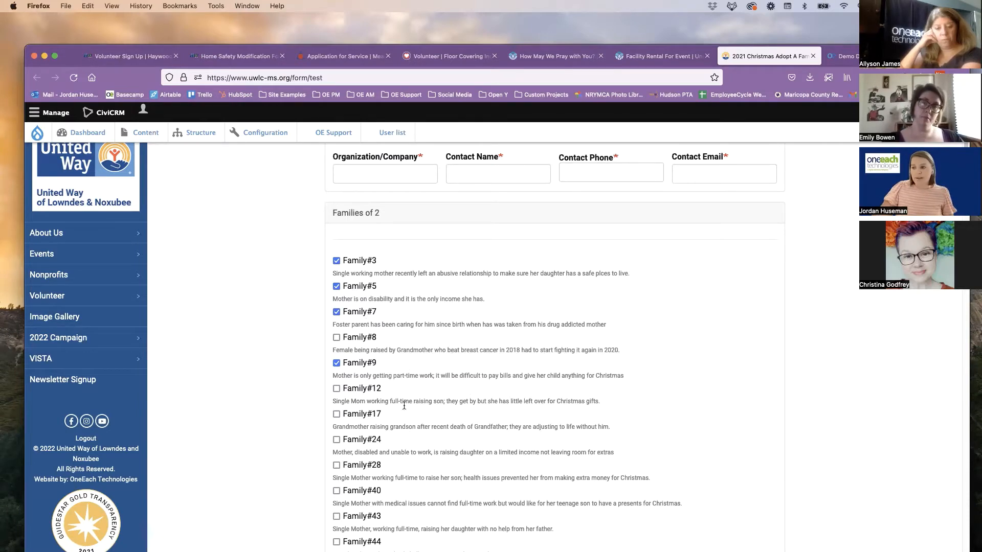
# Review the checkbox lists and family descriptions in the Families of 2, Families of 3 and Families of 4 sections
pyautogui.scroll(-2, 345, 422)
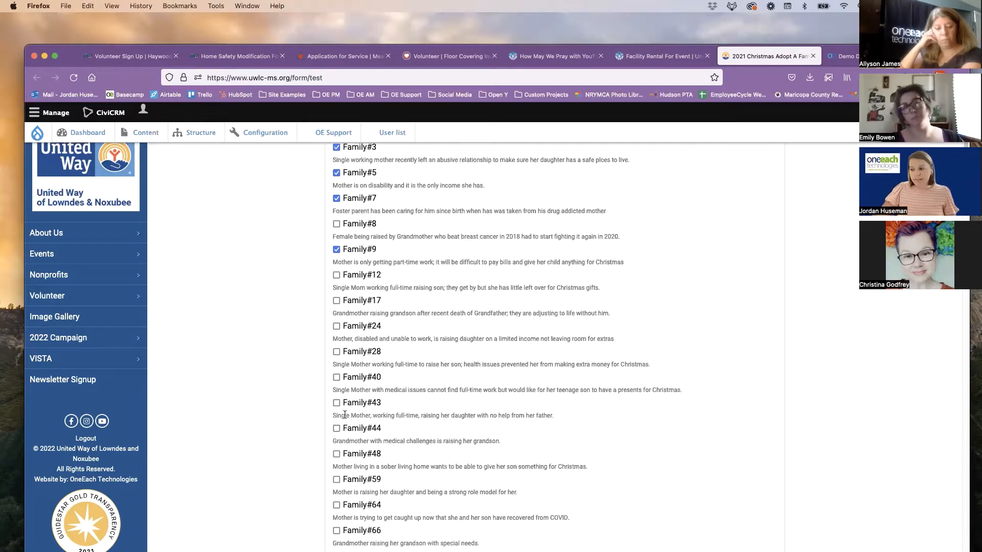
pyautogui.scroll(-3, 345, 422)
pyautogui.scroll(-10, 345, 418)
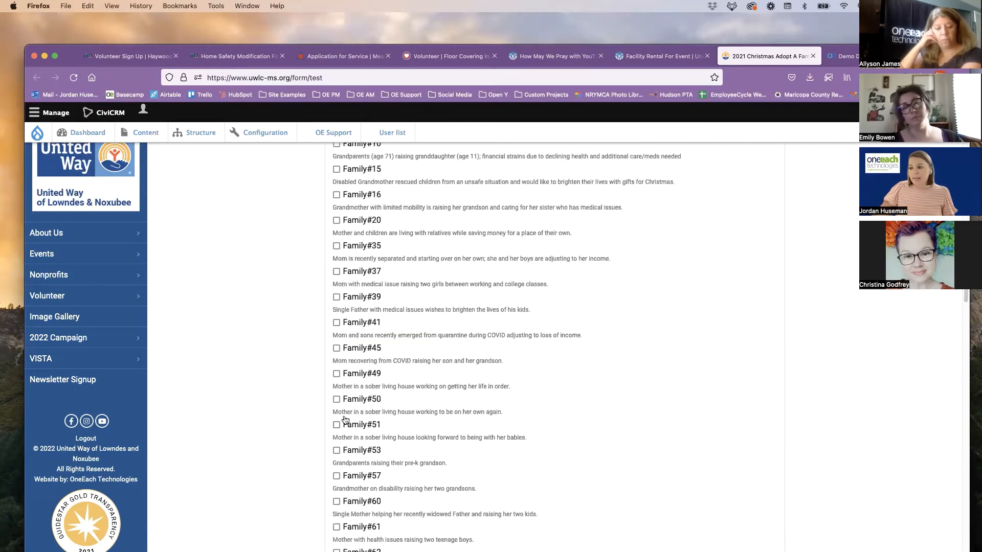
pyautogui.scroll(-10, 345, 420)
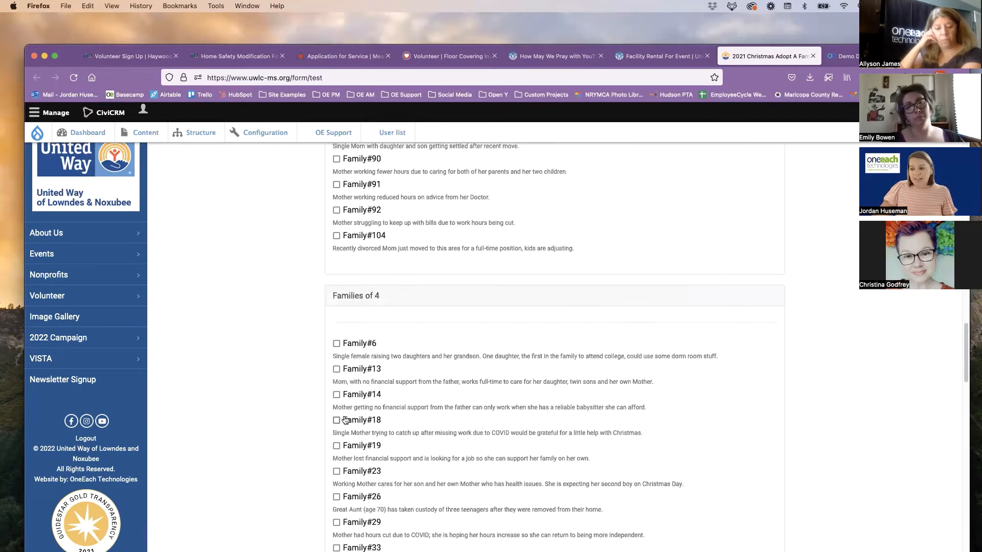
pyautogui.scroll(-3, 345, 420)
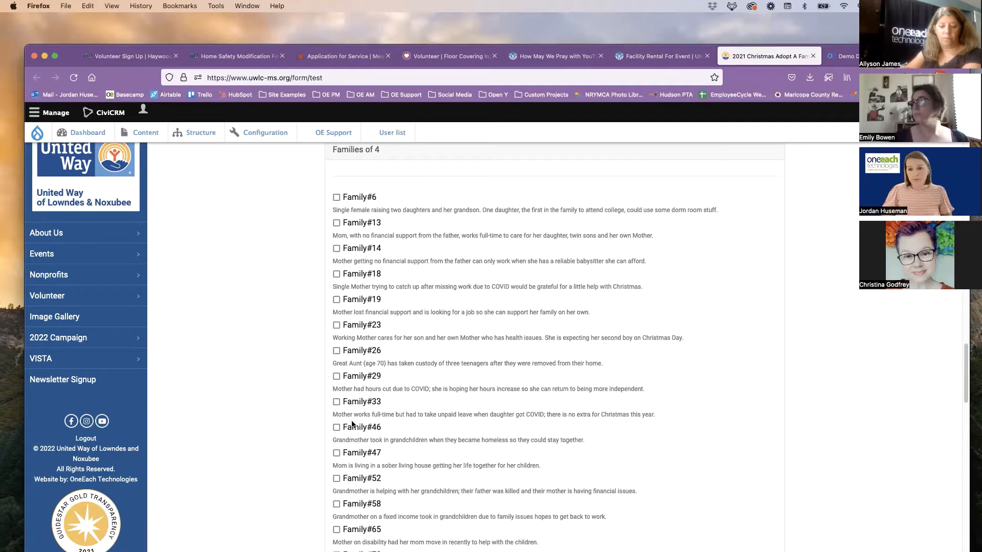
pyautogui.scroll(1, 358, 419)
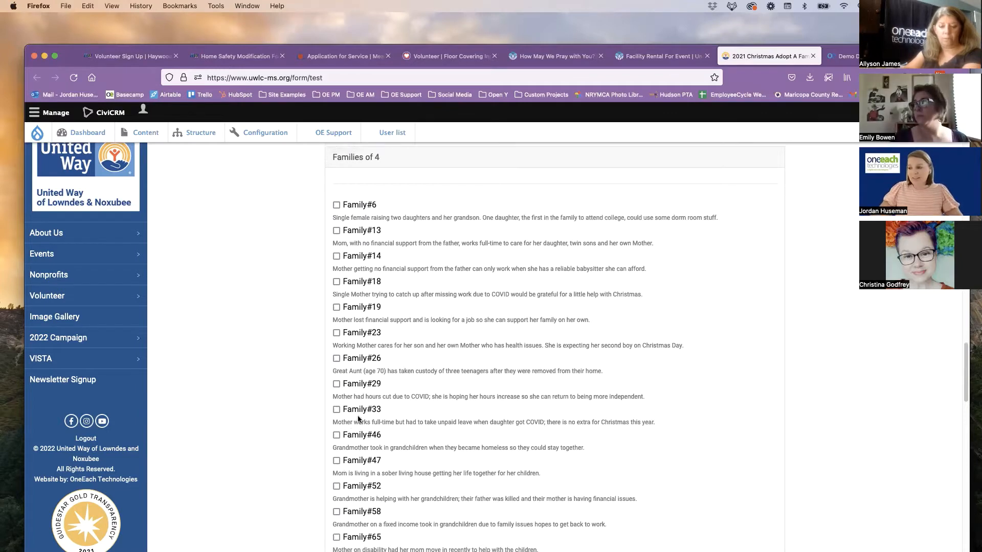
pyautogui.scroll(10, 358, 419)
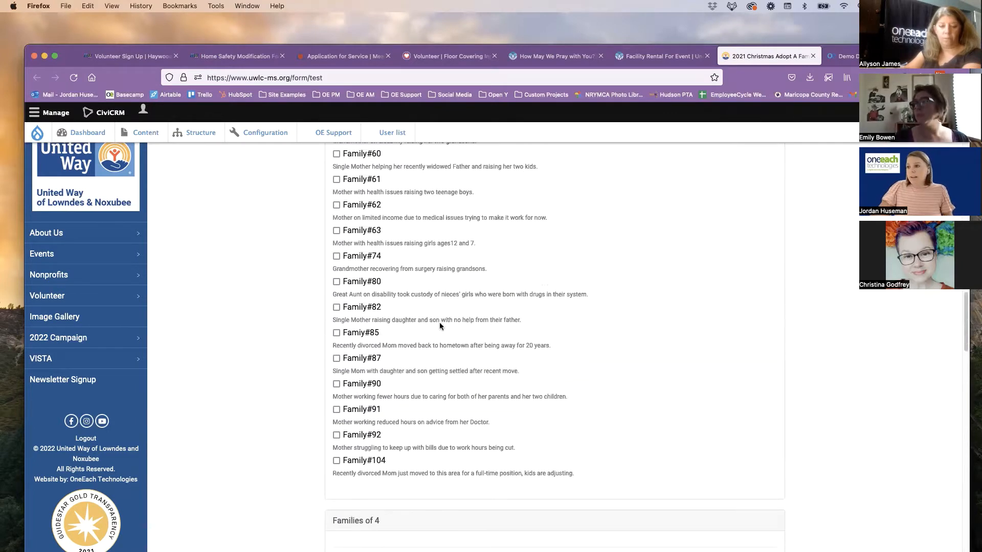
pyautogui.scroll(11, 433, 342)
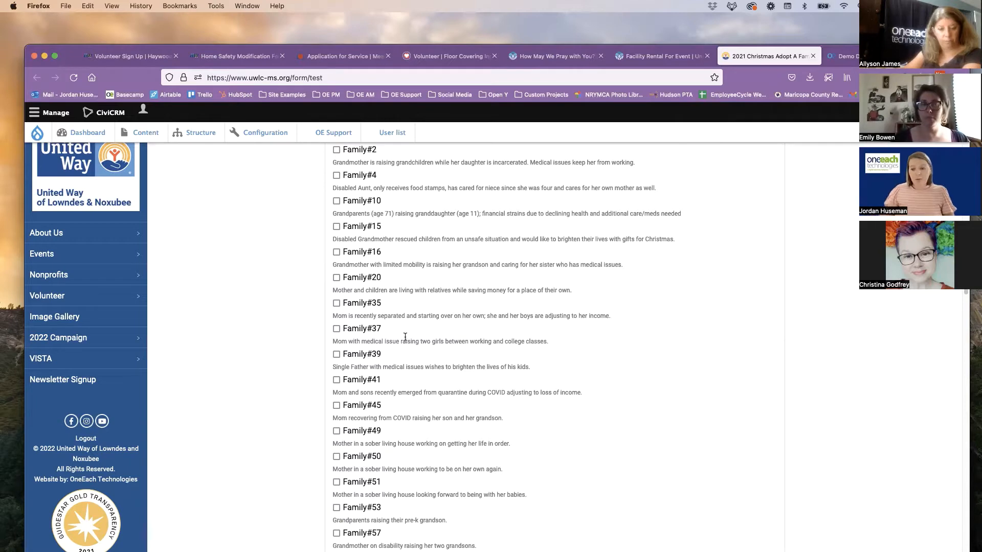
pyautogui.scroll(-15, 428, 339)
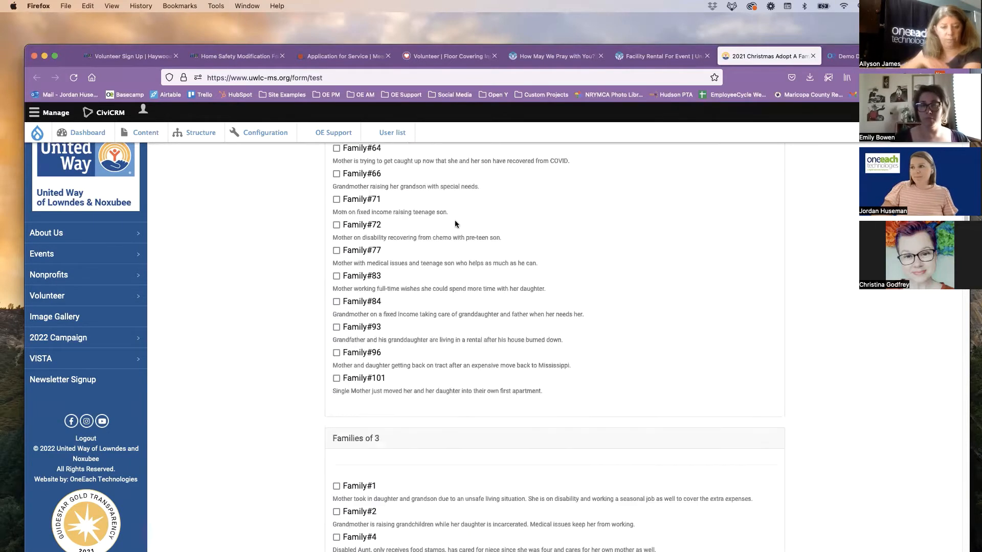
pyautogui.scroll(3, 427, 115)
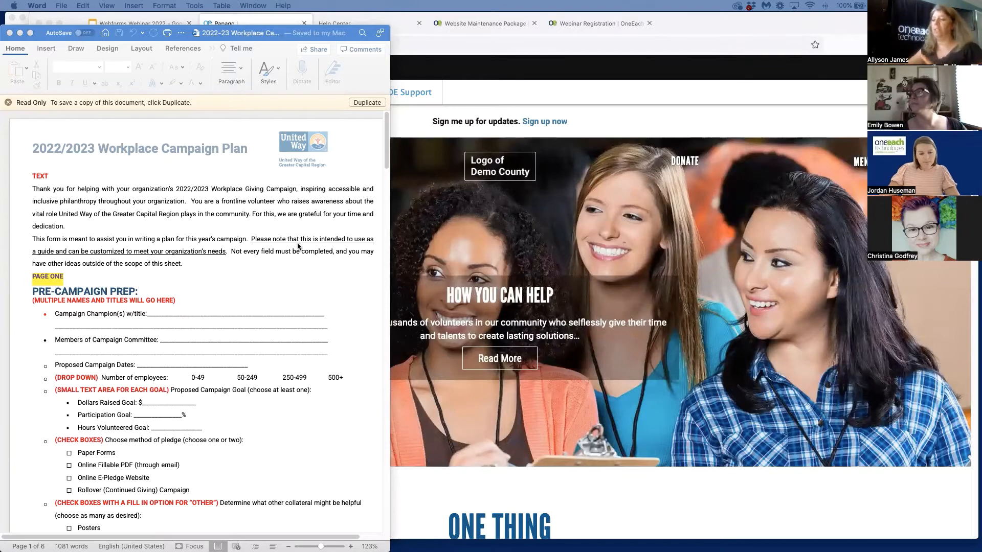
# Review the annotated 2022/2023 Workplace Campaign Plan in Word from Pre-Campaign Prep through Kickoff, and return to its beginning
pyautogui.scroll(-1, 263, 286)
pyautogui.scroll(-3, 264, 286)
pyautogui.scroll(4, 264, 287)
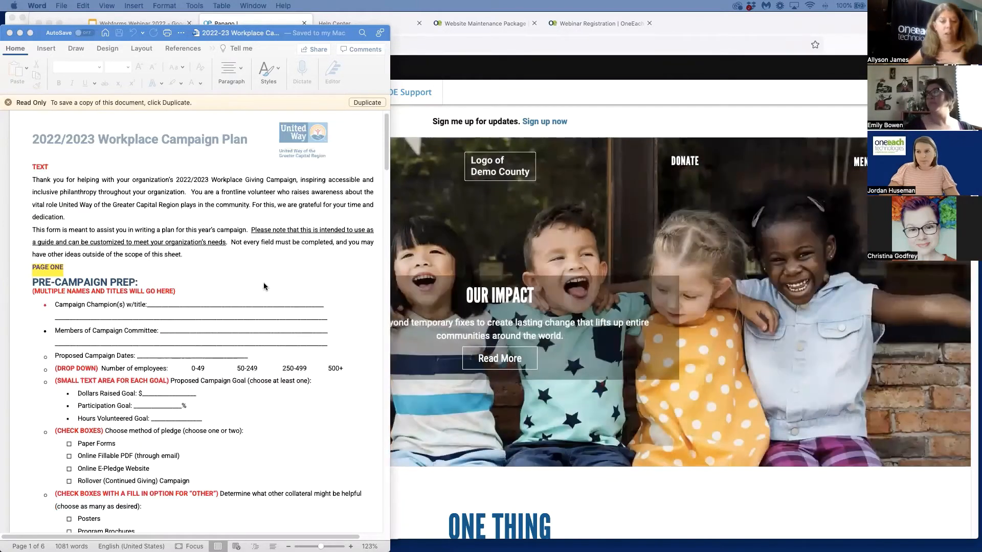
pyautogui.scroll(-6, 264, 287)
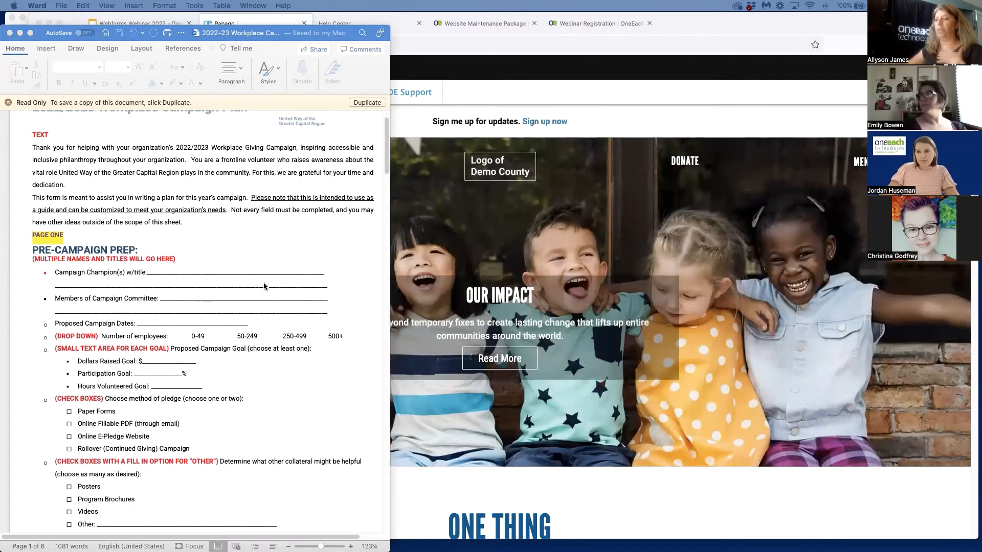
pyautogui.scroll(-4, 264, 286)
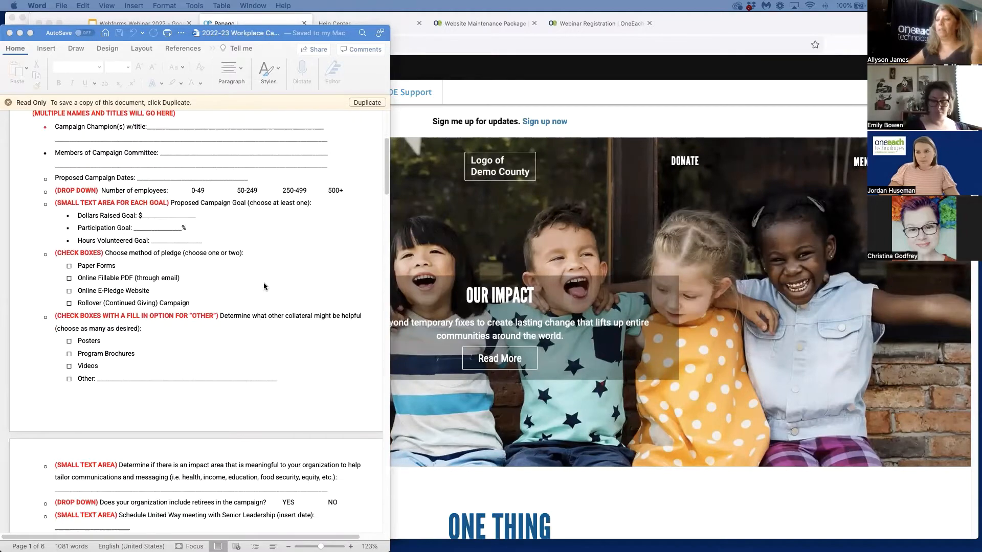
pyautogui.scroll(-11, 146, 323)
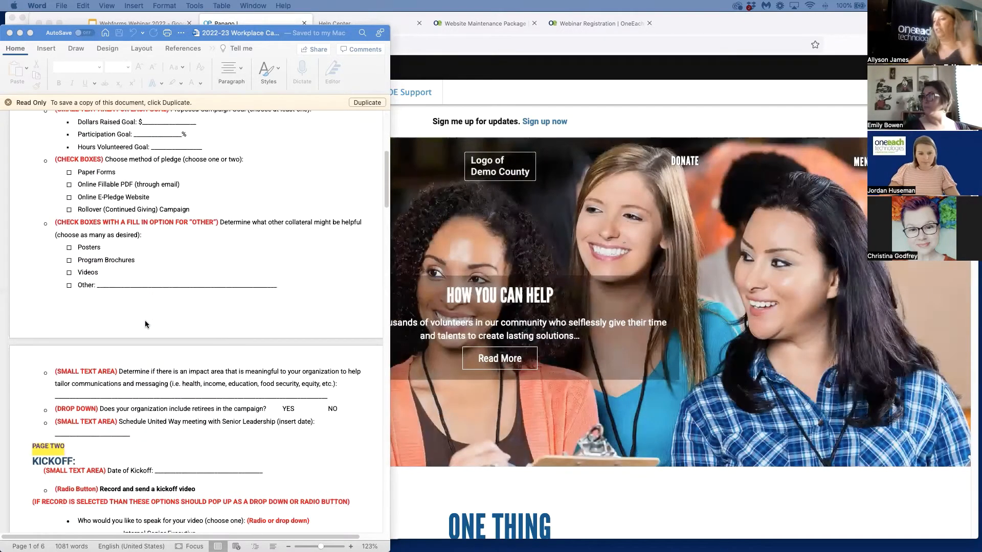
pyautogui.scroll(-12, 146, 323)
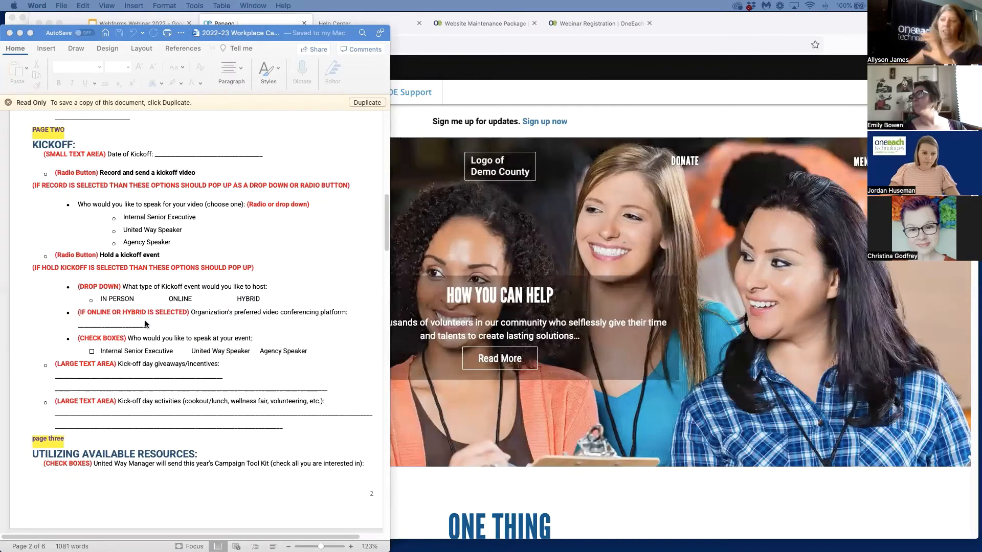
pyautogui.scroll(20, 145, 323)
pyautogui.scroll(9, 146, 323)
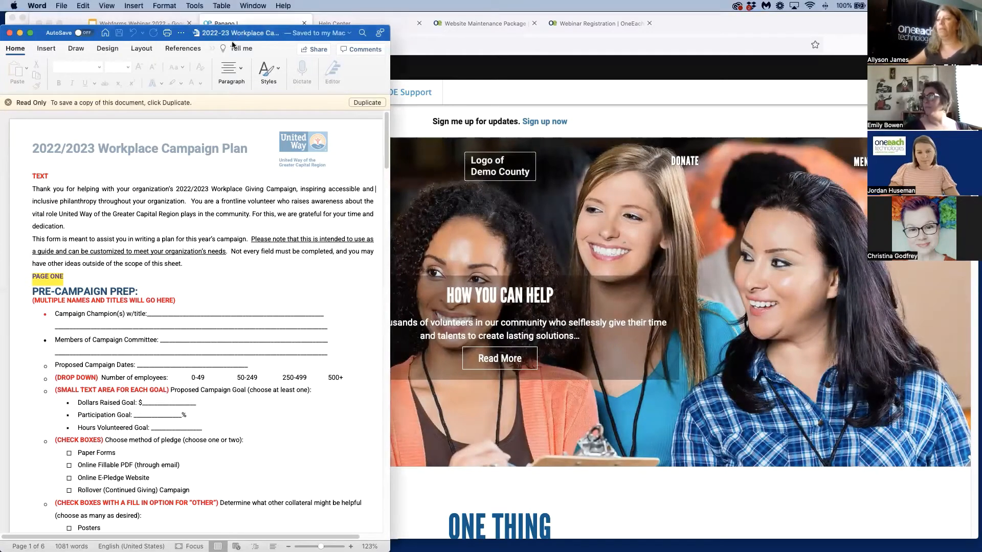
# Bring the 2022 Volunteer Group Form PDF forward and narrow the Firefox window so both are visible side by side
pyautogui.moveTo(234, 34)
pyautogui.mouseDown()
pyautogui.moveTo(234, 53)
pyautogui.moveTo(222, 45)
pyautogui.mouseUp()
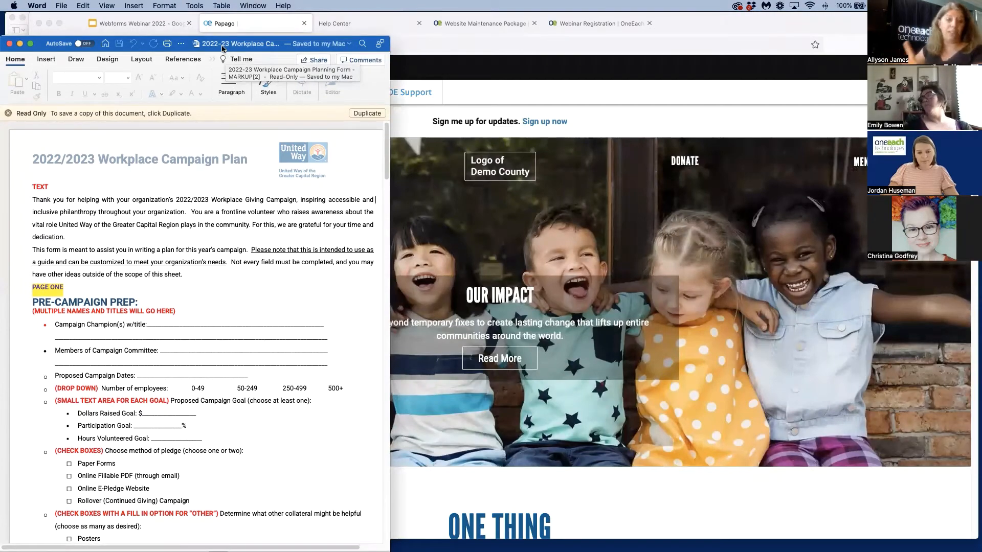
pyautogui.click(6, 24)
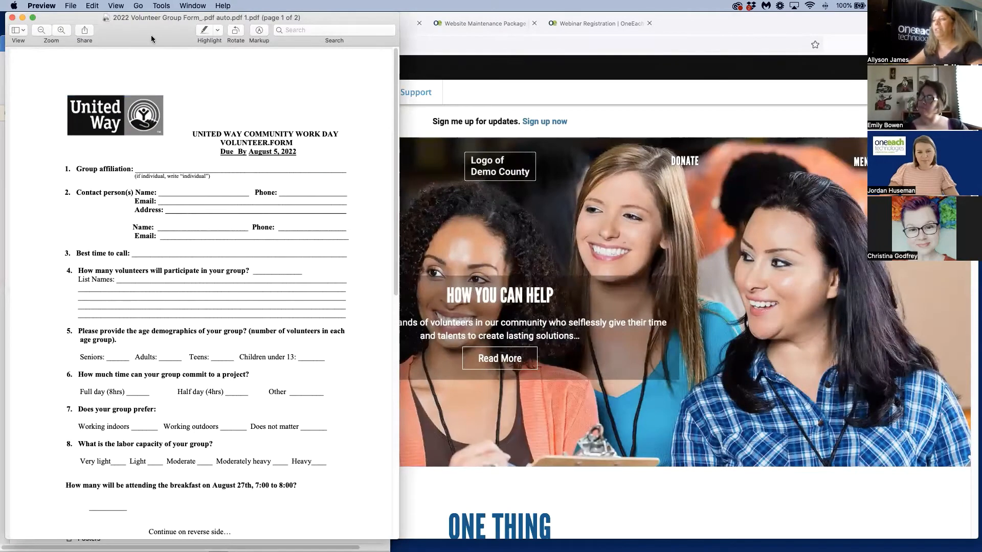
pyautogui.moveTo(151, 39); pyautogui.dragTo(141, 35)
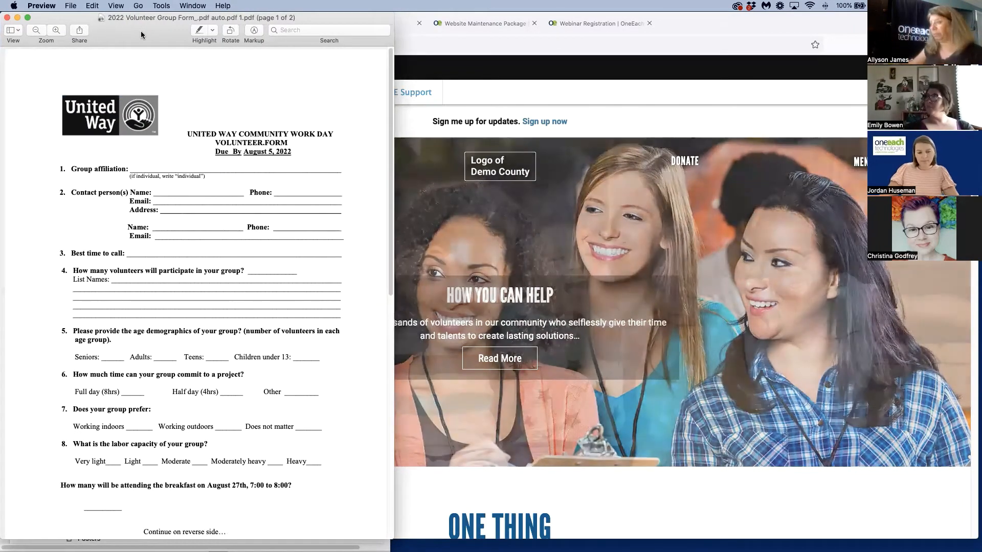
pyautogui.click(731, 35)
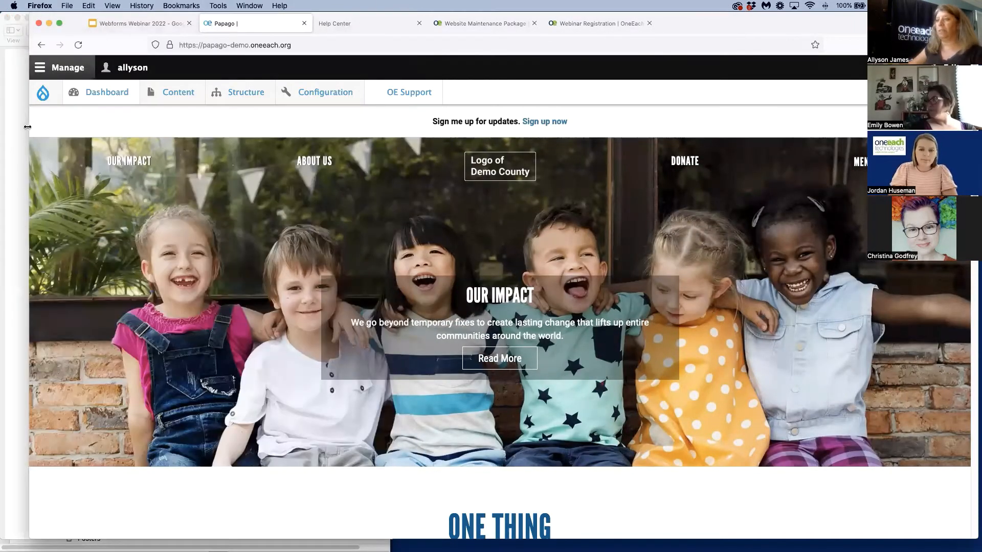
pyautogui.moveTo(29, 128); pyautogui.dragTo(329, 134)
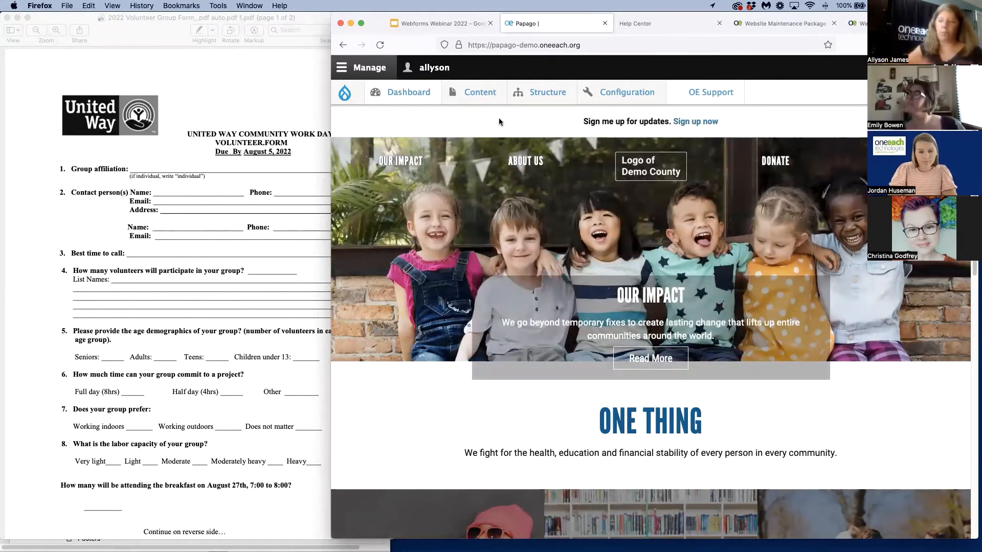
# Open the Papago demo site's Webforms management page and look through the list of existing forms
pyautogui.moveTo(549, 89)
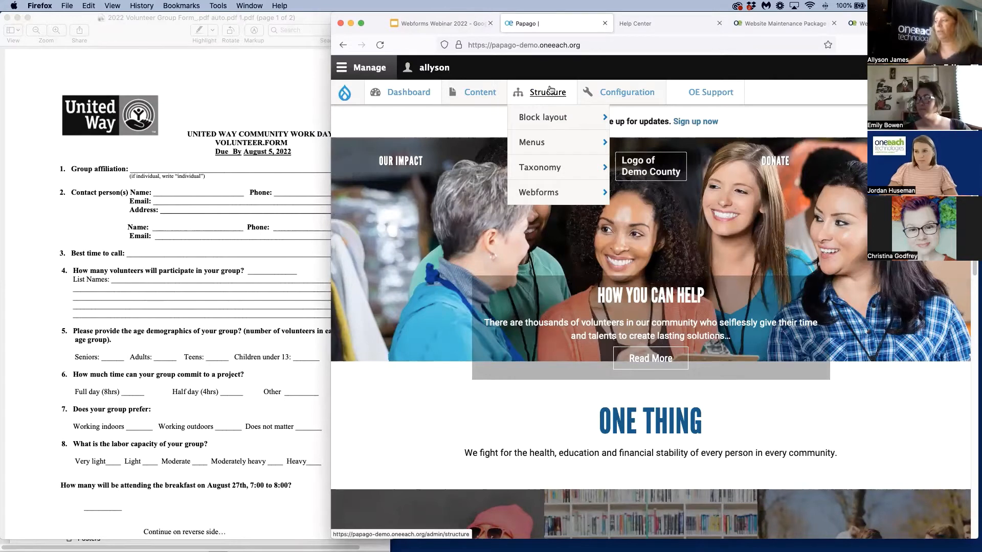
pyautogui.moveTo(545, 195)
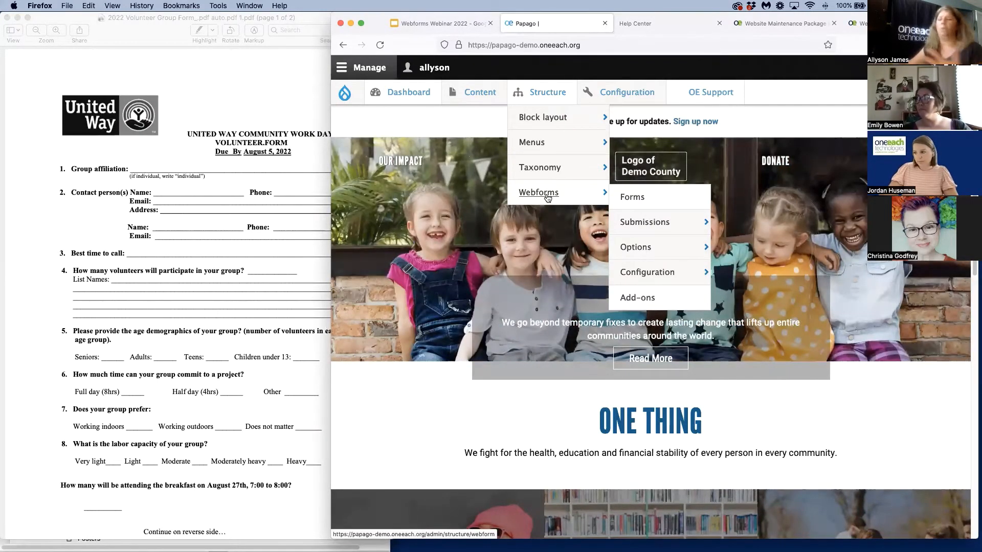
pyautogui.moveTo(476, 92)
pyautogui.moveTo(471, 142)
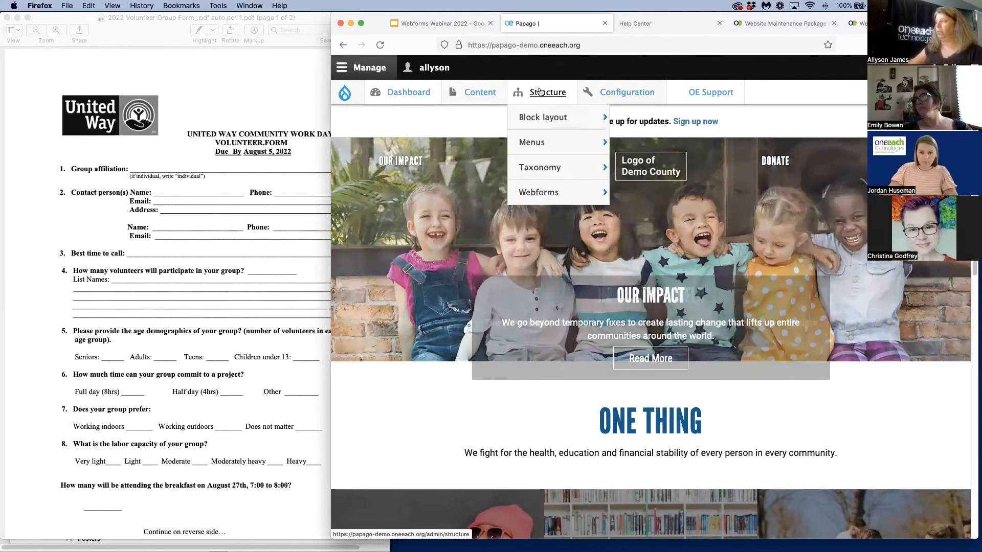
pyautogui.click(534, 194)
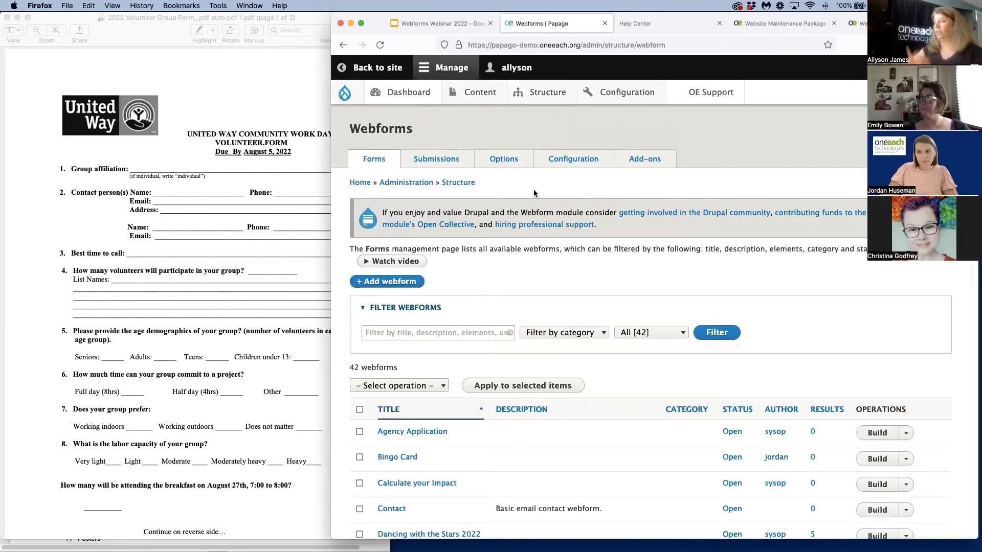
pyautogui.moveTo(593, 132)
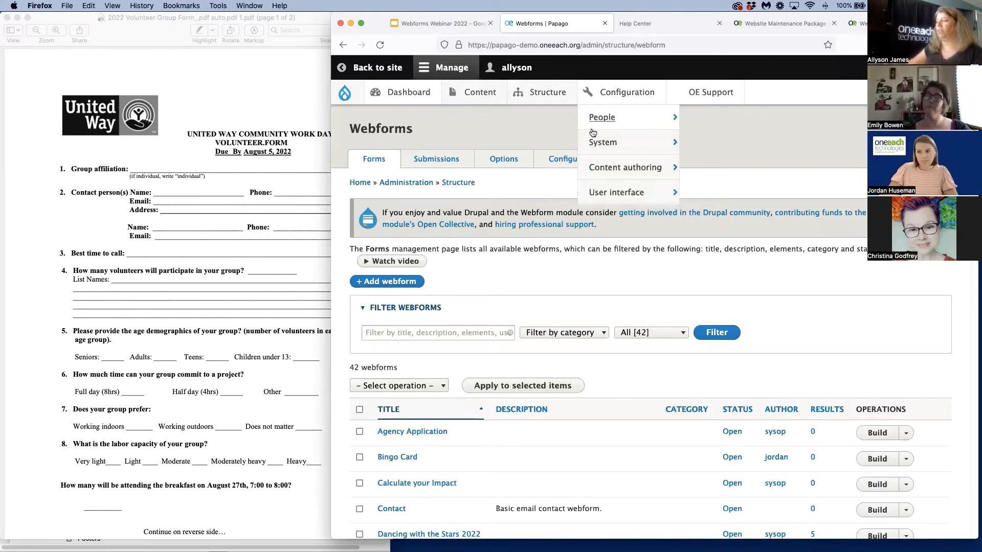
pyautogui.scroll(-4, 878, 276)
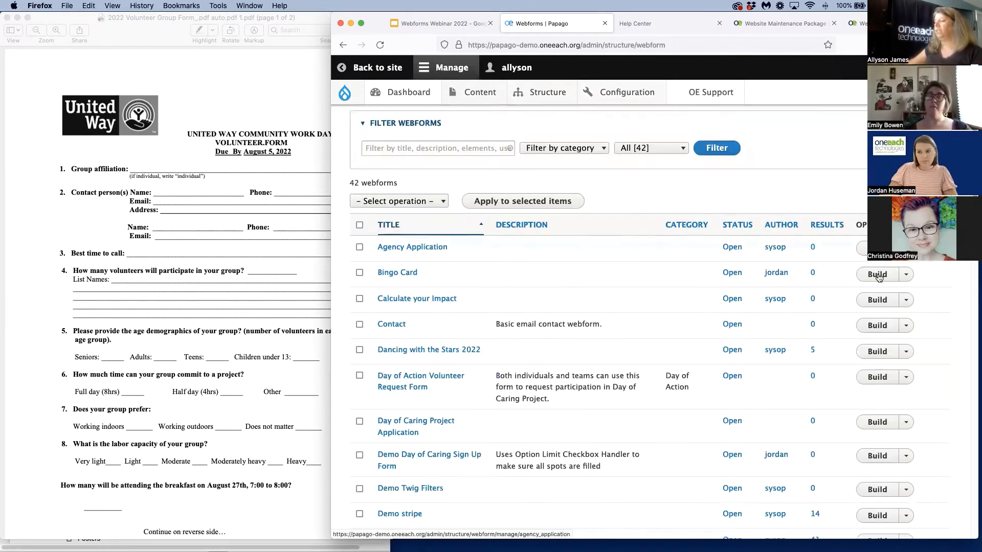
pyautogui.scroll(-6, 878, 277)
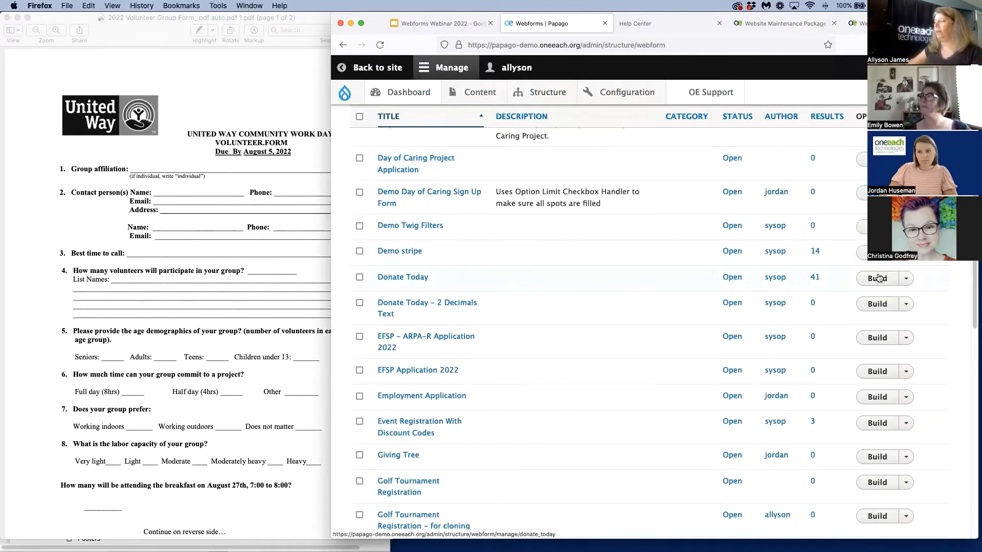
pyautogui.scroll(4, 878, 278)
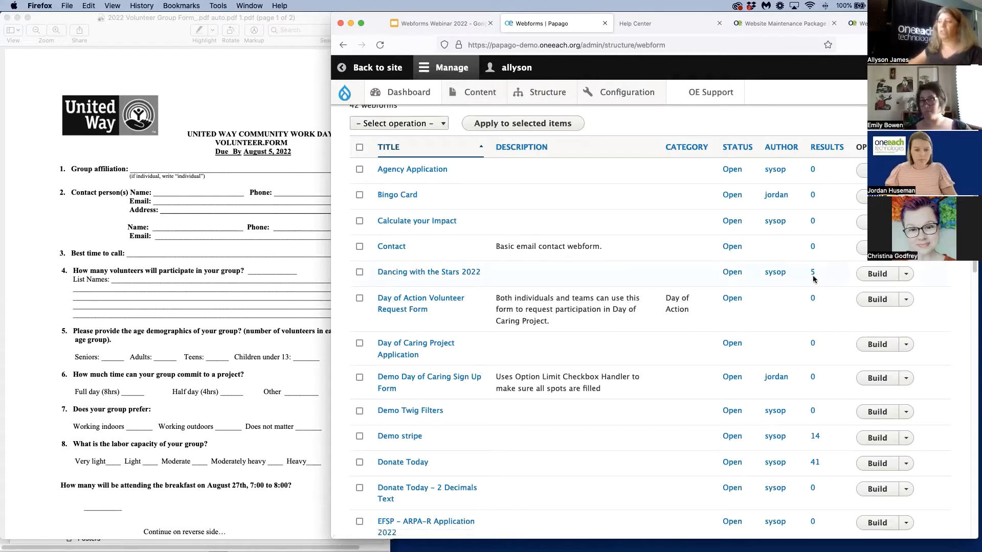
pyautogui.scroll(5, 570, 365)
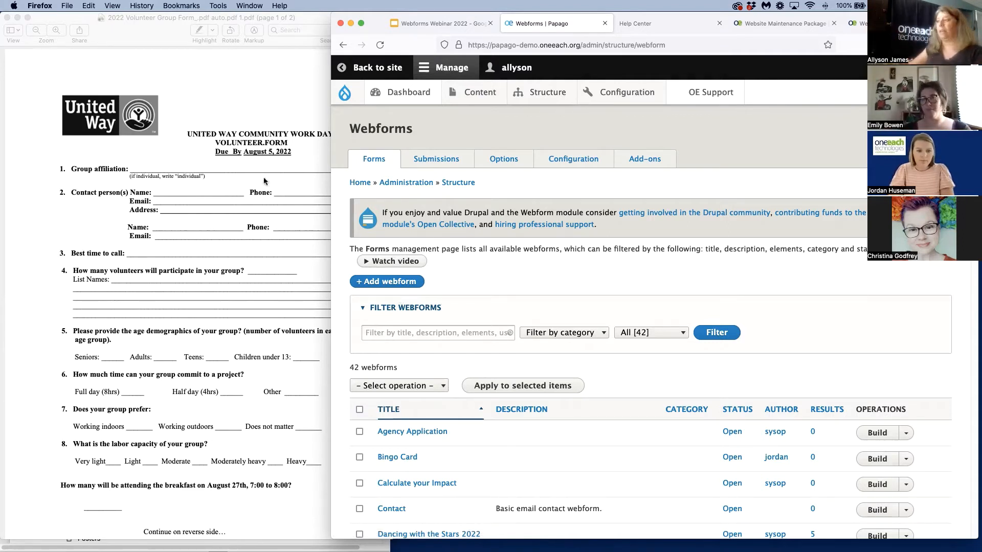
# Create a new webform titled "Community Work Day Volunteer Form" with no category and open status
pyautogui.click(396, 281)
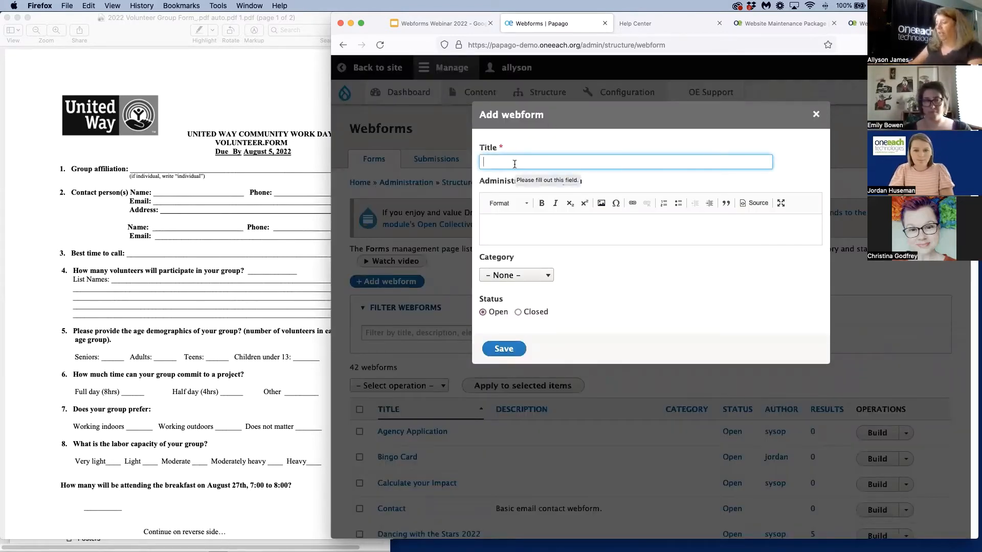
pyautogui.write('Com')
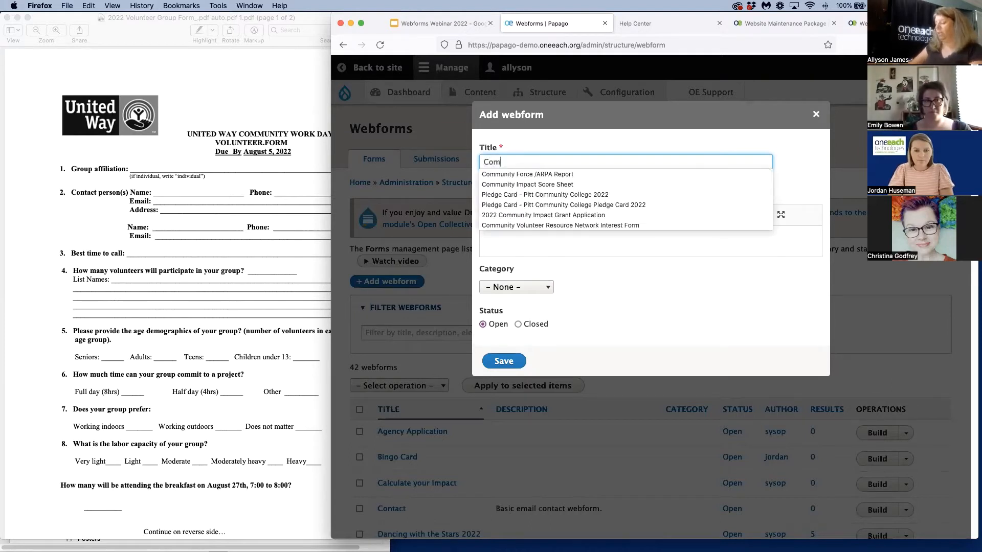
pyautogui.write('unity')
pyautogui.press('BackSpace')
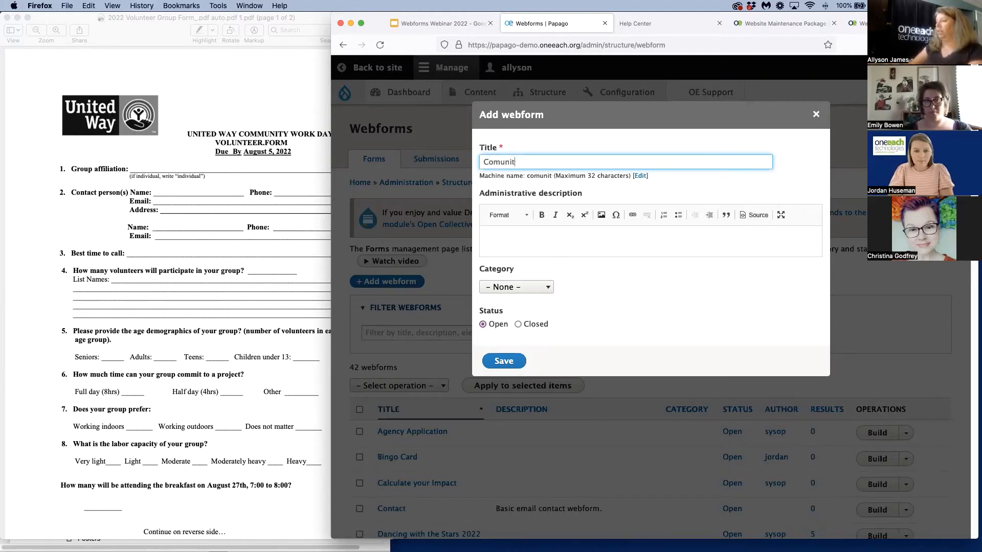
pyautogui.press('BackSpace')
pyautogui.press('BackSpace')
pyautogui.press('BackSpace')
pyautogui.write('m')
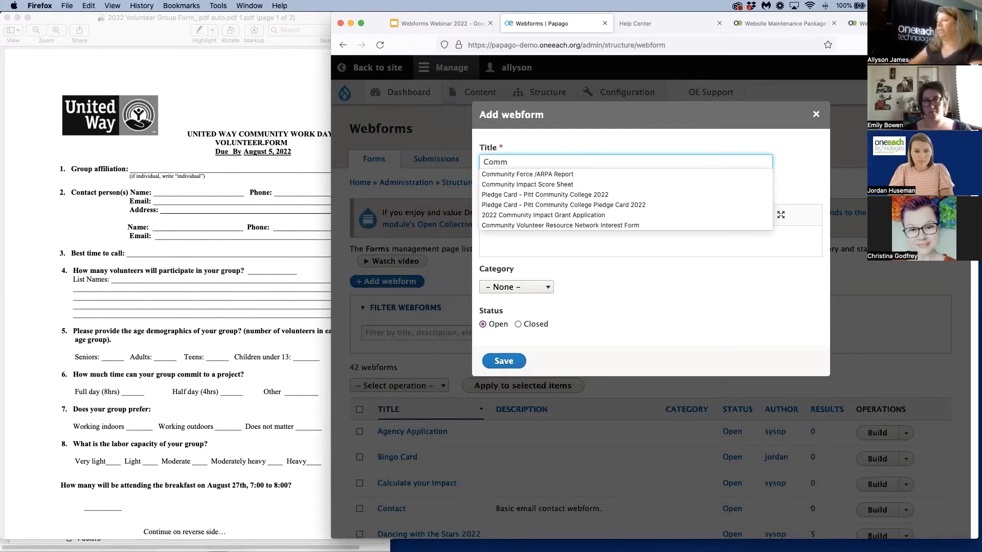
pyautogui.write('unity W')
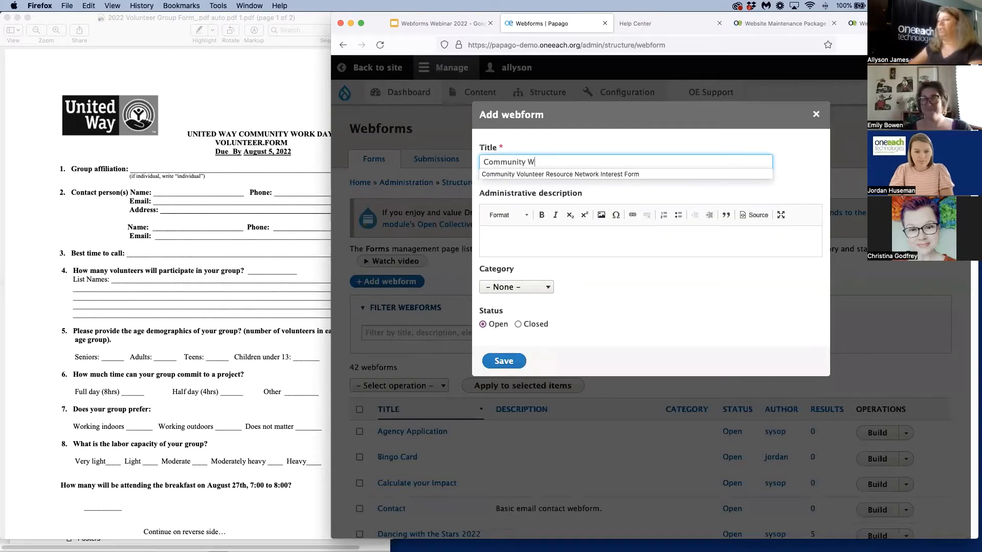
pyautogui.write('ork')
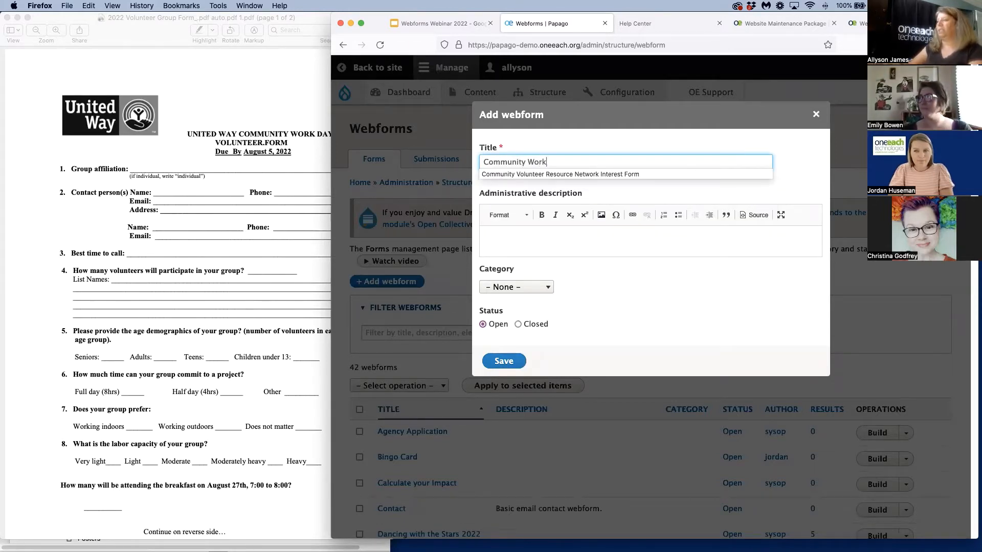
pyautogui.write(' Day Volu')
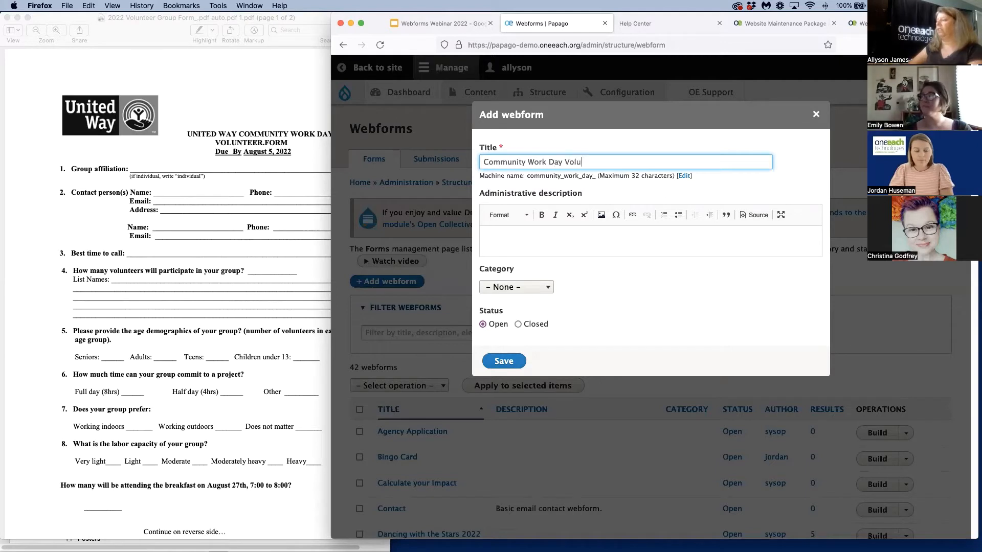
pyautogui.write('nteer Form')
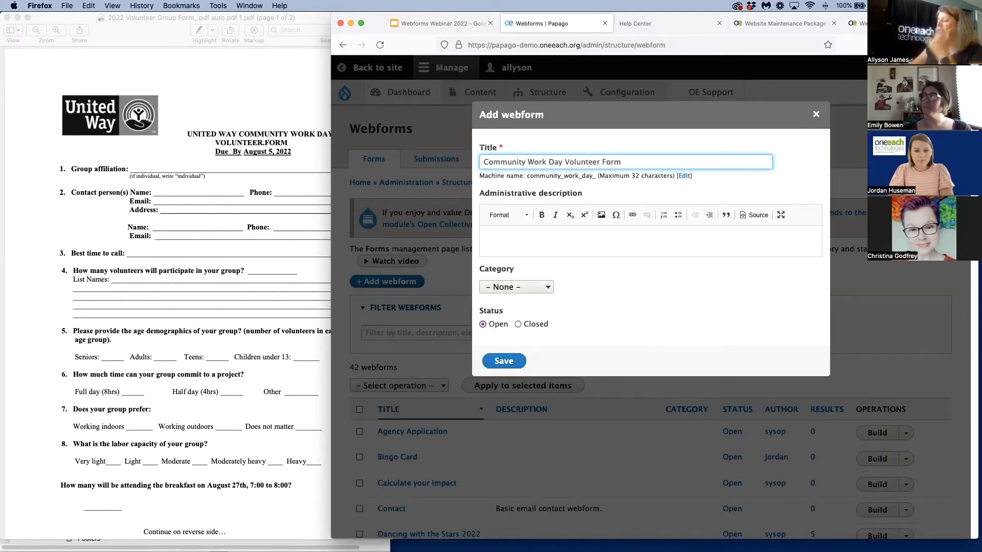
pyautogui.click(502, 363)
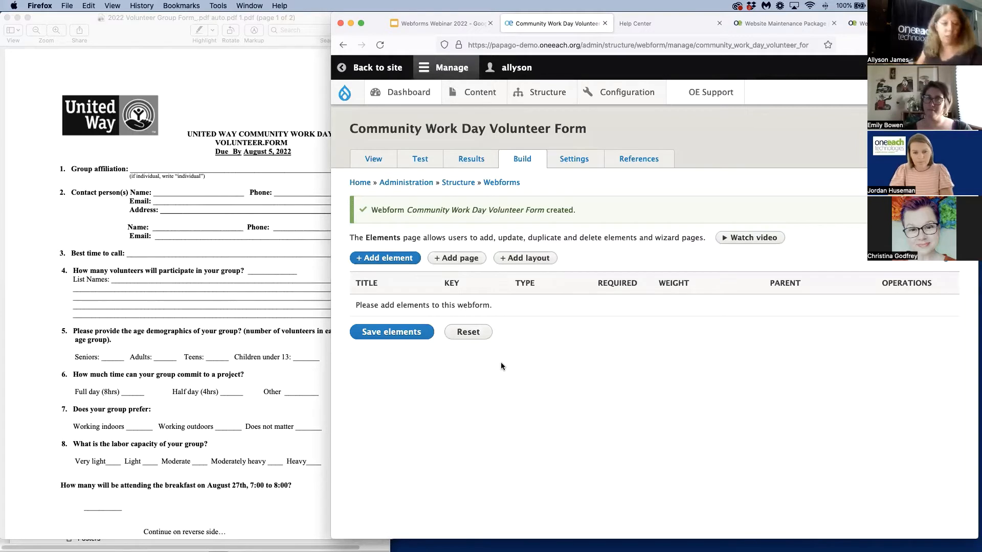
# Open the element picker for the new form, toggle the previews off and on, and look through the available element types from Basic to Computed
pyautogui.click(388, 259)
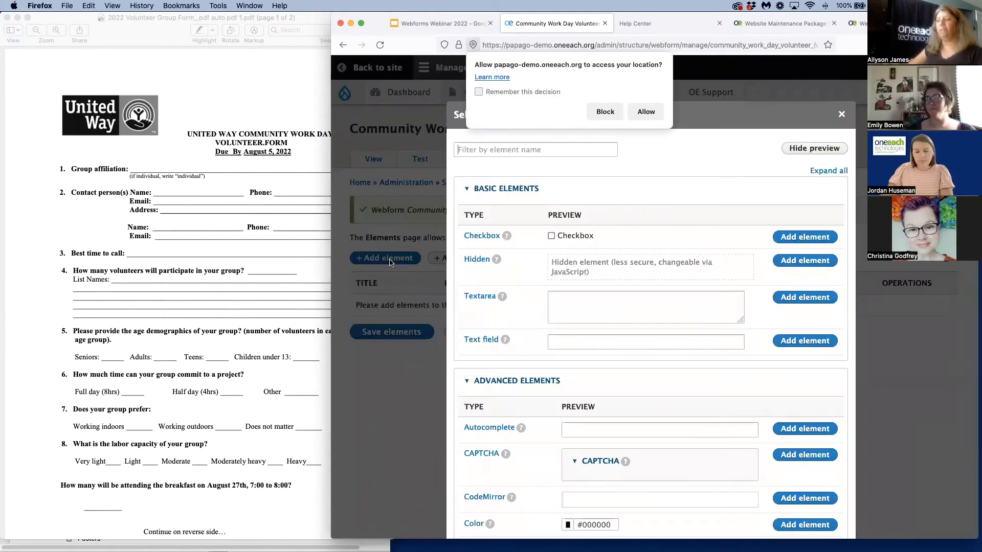
pyautogui.click(820, 149)
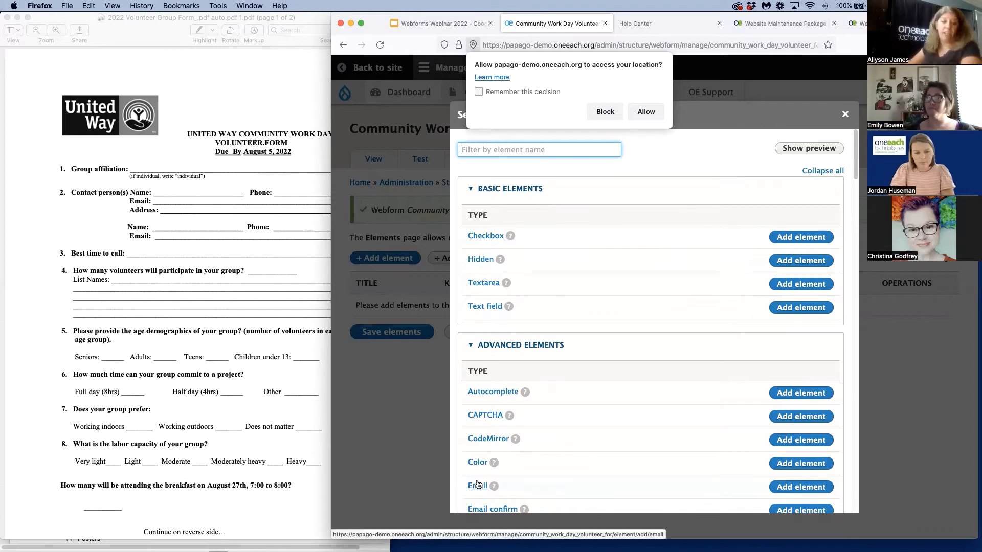
pyautogui.click(802, 153)
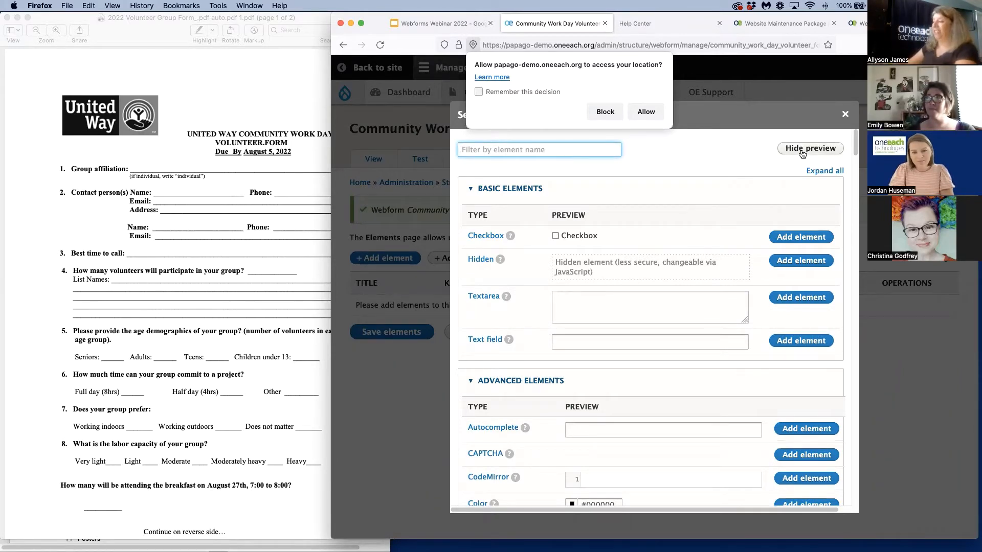
pyautogui.scroll(-10, 679, 236)
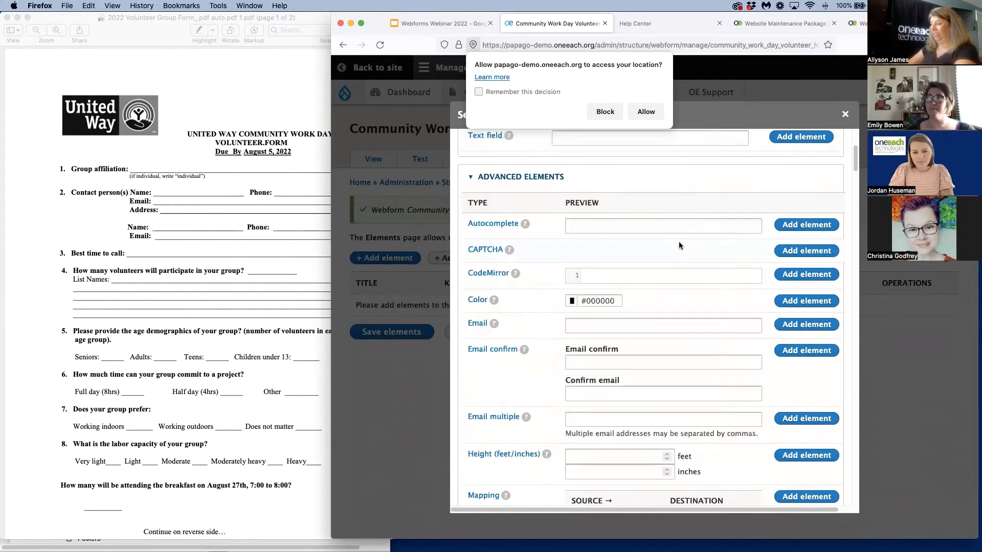
pyautogui.scroll(-10, 679, 241)
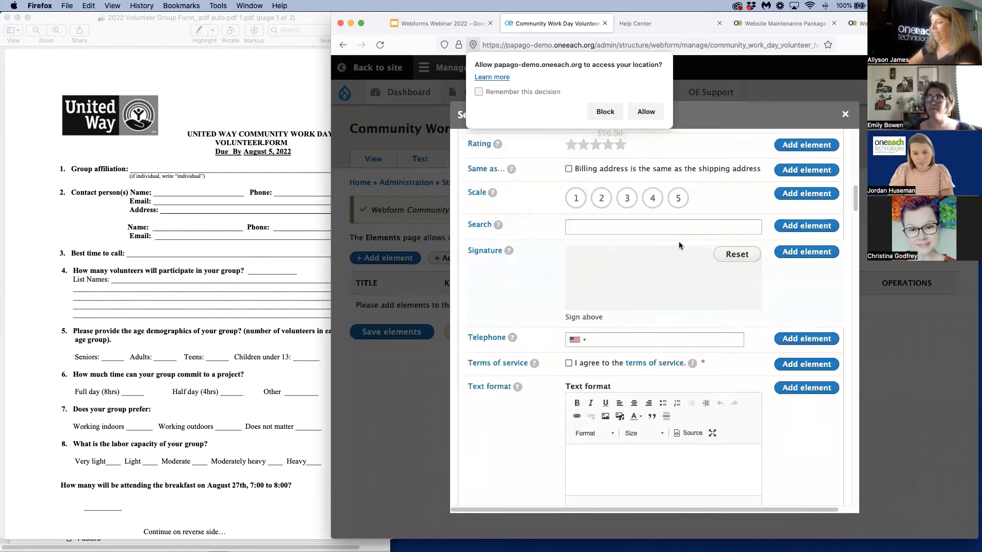
pyautogui.moveTo(646, 262); pyautogui.dragTo(708, 284)
pyautogui.scroll(-12, 572, 319)
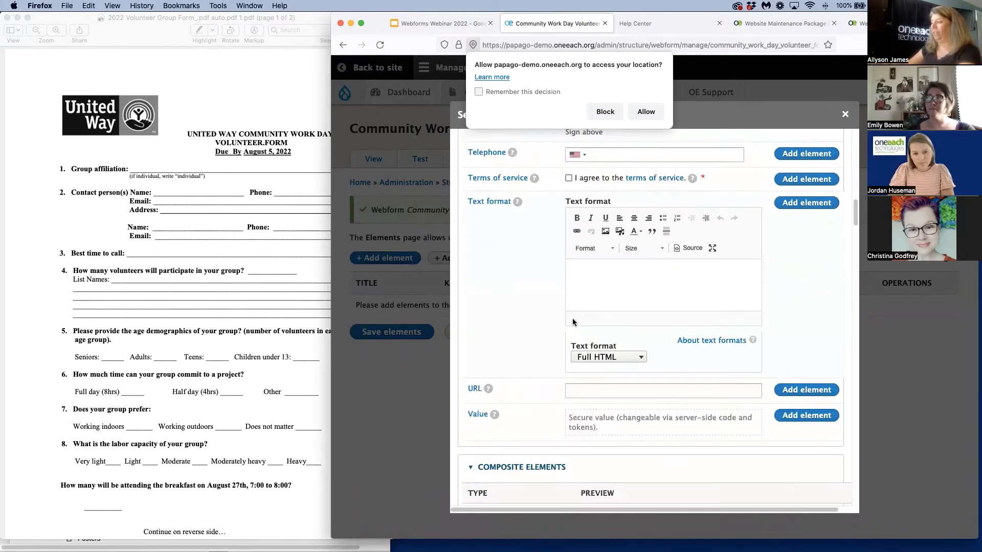
pyautogui.scroll(-20, 572, 322)
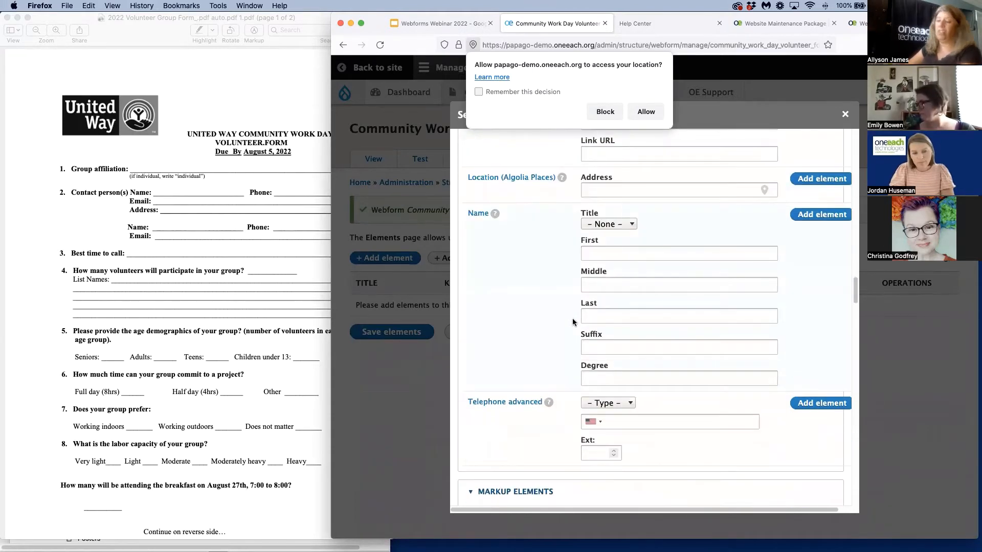
pyautogui.scroll(-12, 573, 322)
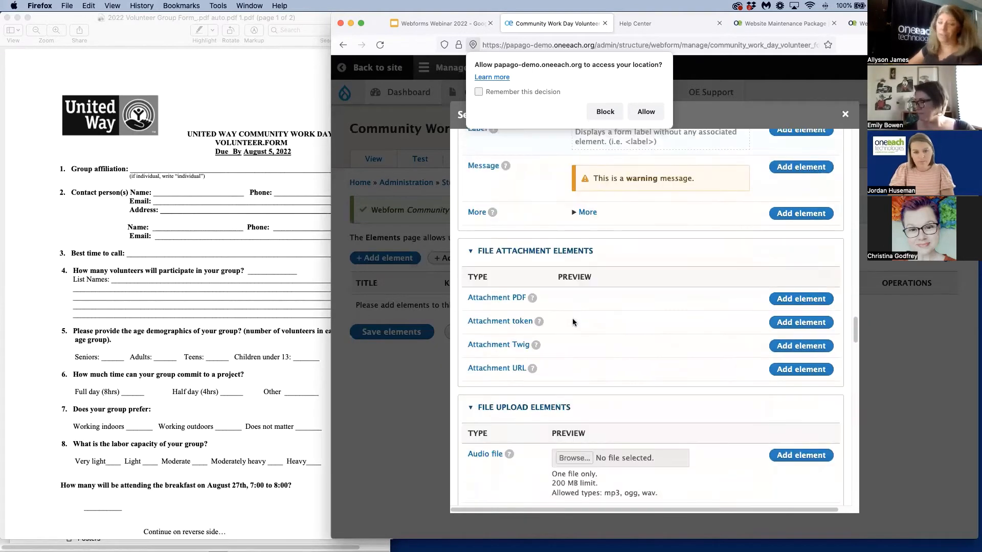
pyautogui.scroll(-15, 572, 322)
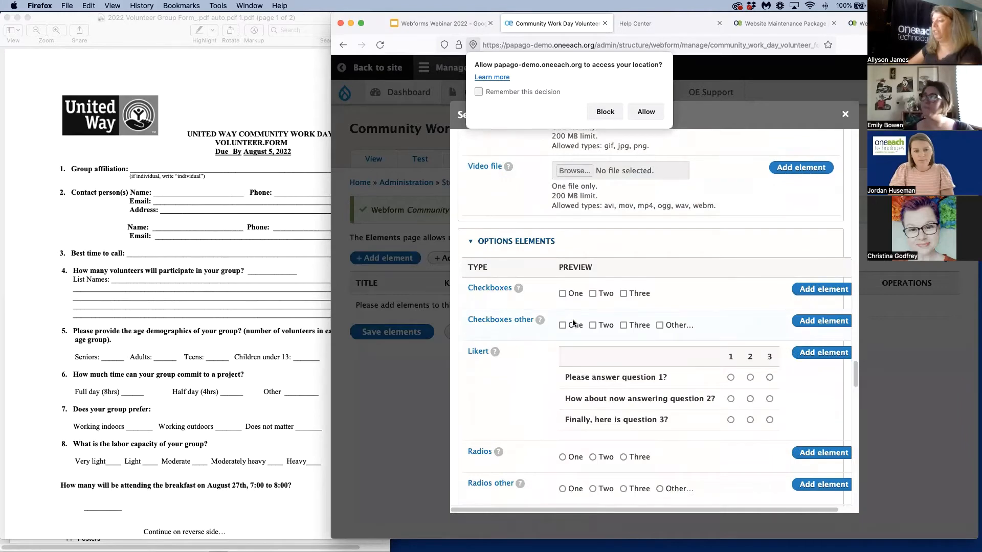
pyautogui.scroll(-5, 573, 323)
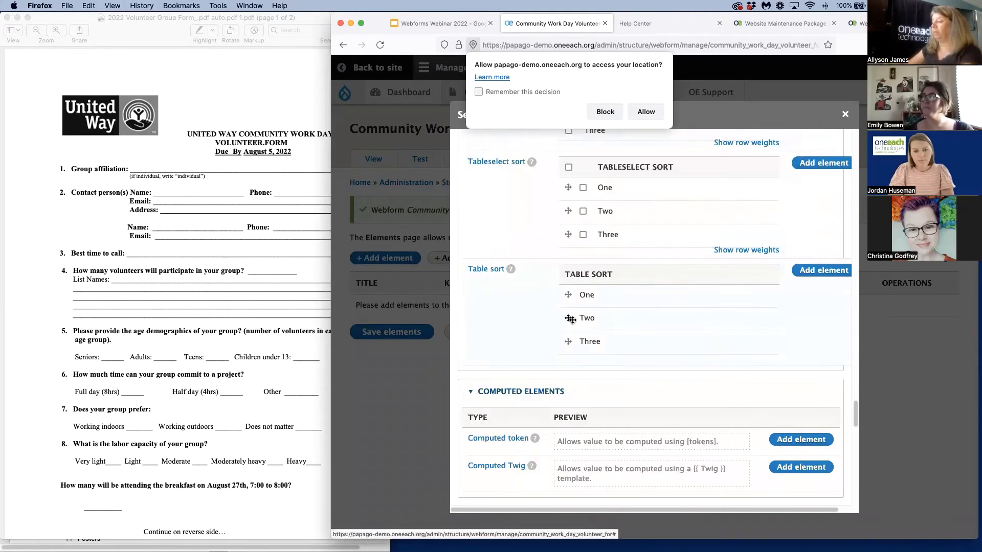
pyautogui.scroll(18, 571, 320)
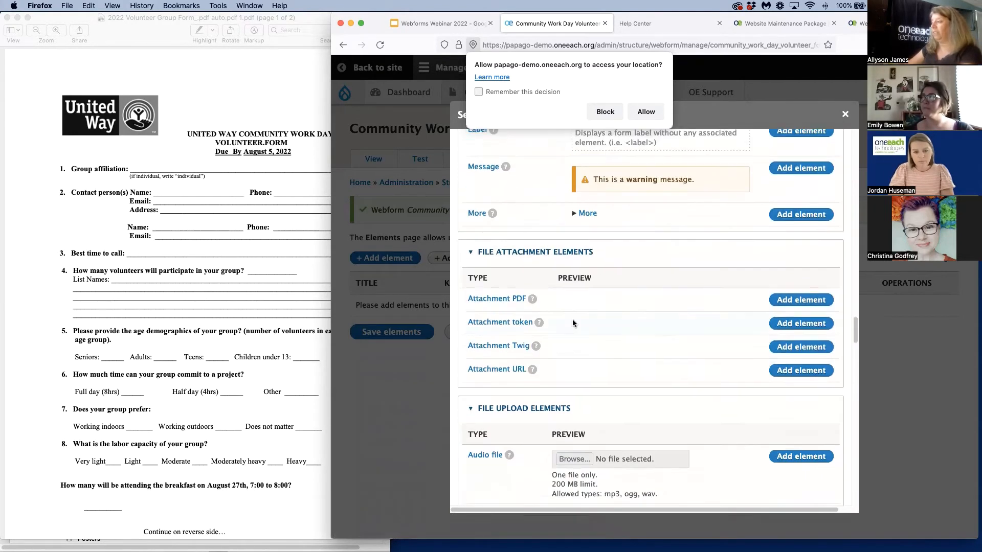
pyautogui.scroll(7, 572, 323)
pyautogui.scroll(8, 572, 321)
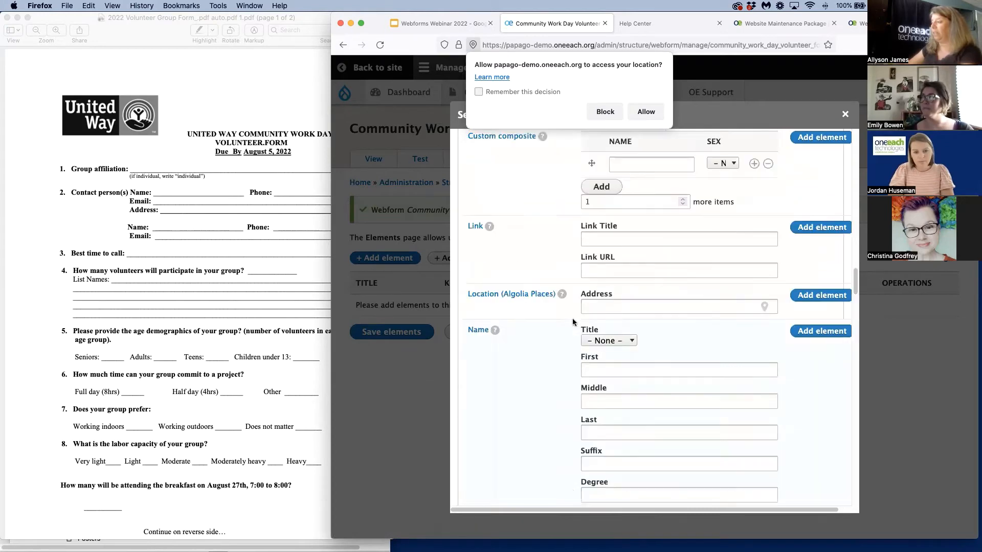
pyautogui.scroll(15, 573, 322)
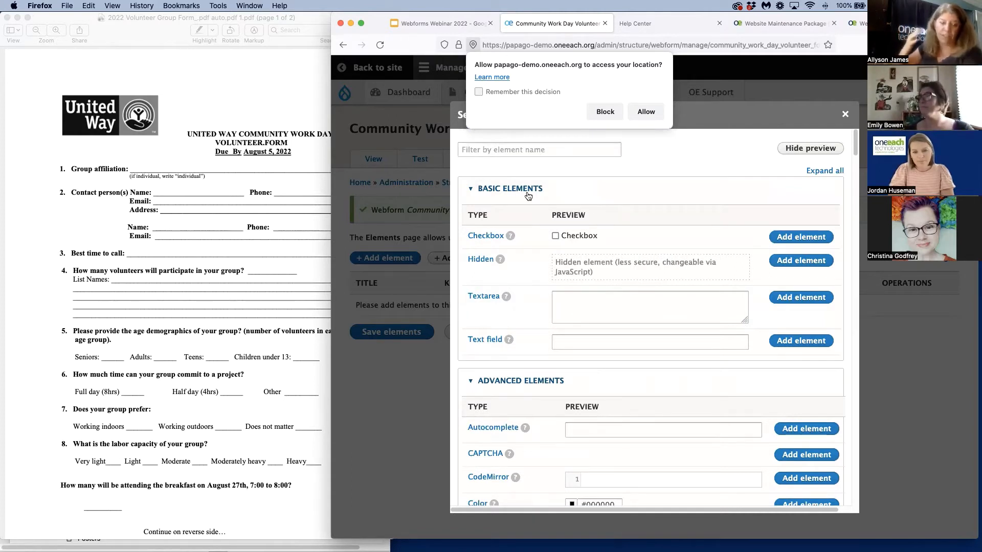
# Filter the element types for "field", add a Fieldset titled "Your Information", and save it while continuing to add an element inside it
pyautogui.click(481, 153)
pyautogui.write('field')
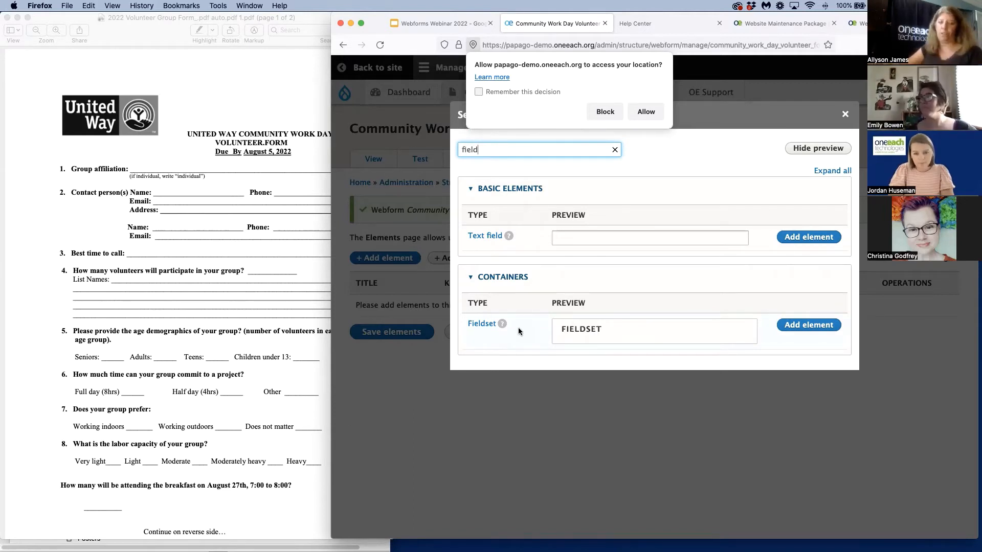
pyautogui.click(812, 327)
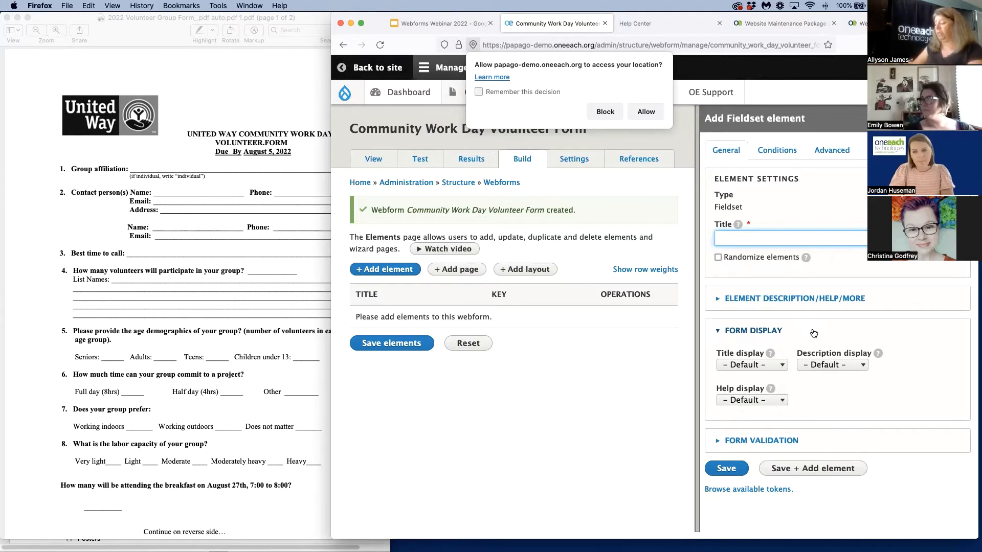
pyautogui.write('Y')
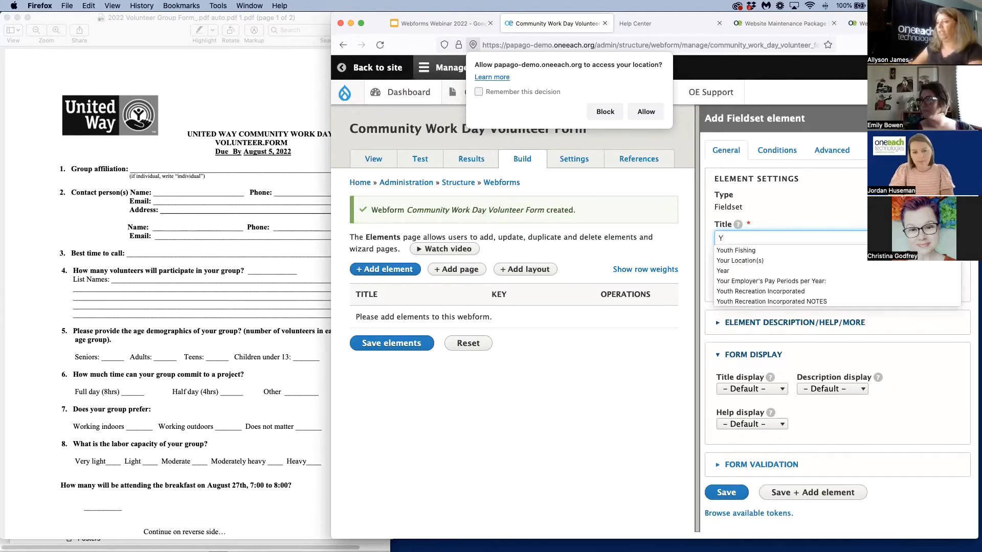
pyautogui.write('our Info')
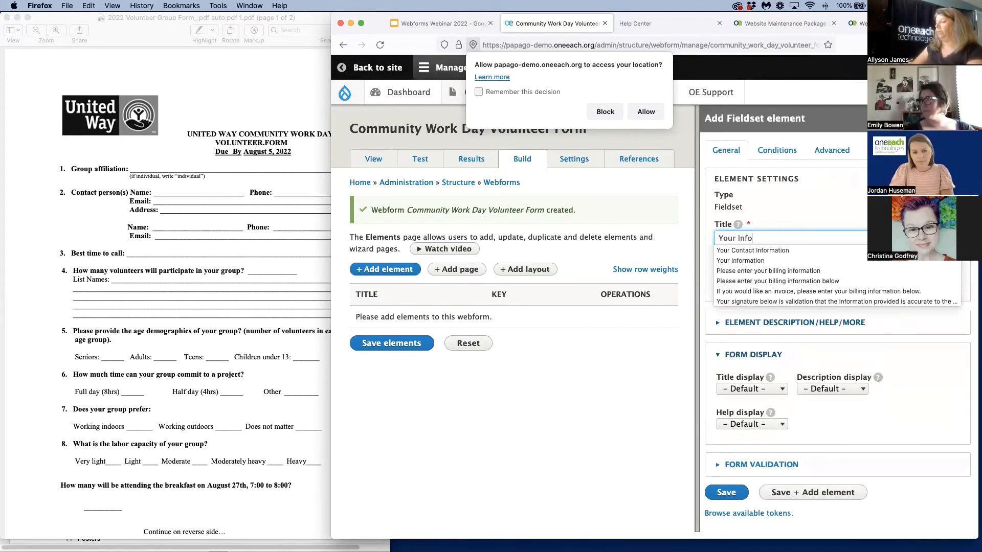
pyautogui.write('rmation')
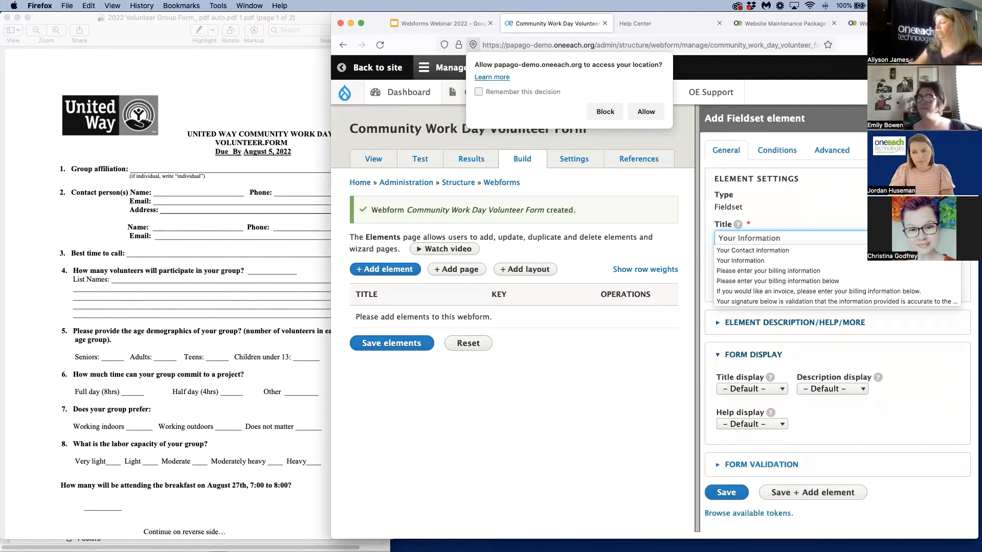
pyautogui.click(956, 430)
pyautogui.click(820, 496)
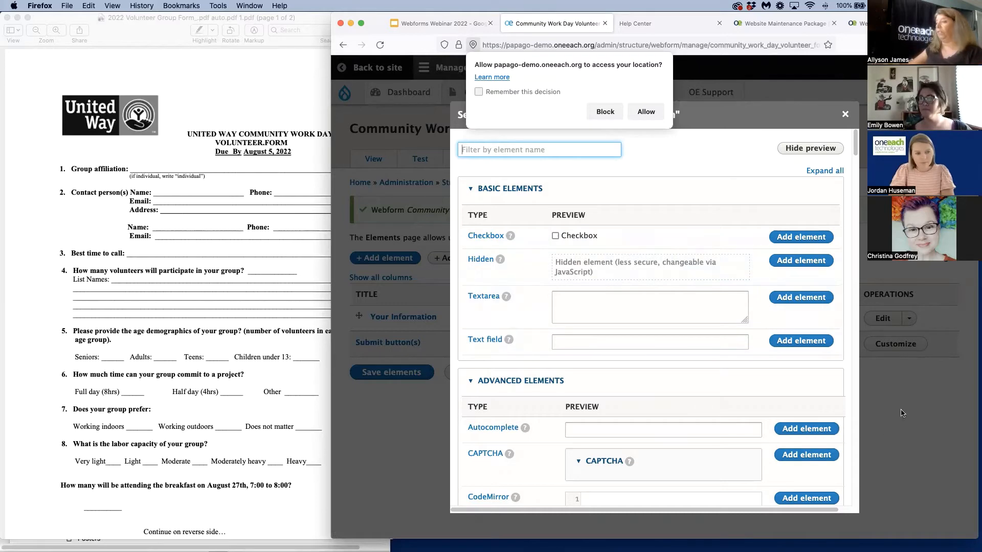
# Add a Text field titled "Group" inside the Your Information fieldset, leaving its other settings at their defaults
pyautogui.click(796, 341)
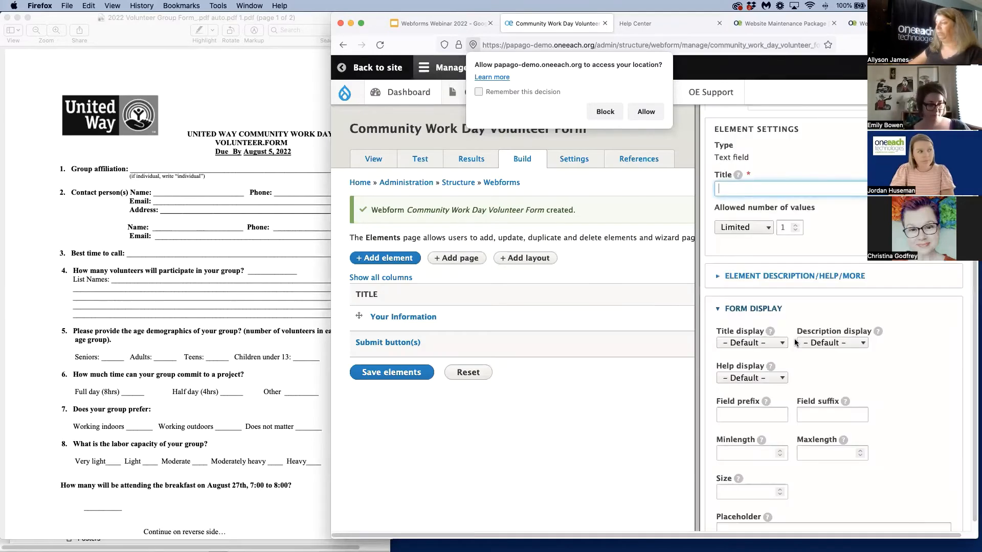
pyautogui.write('Group')
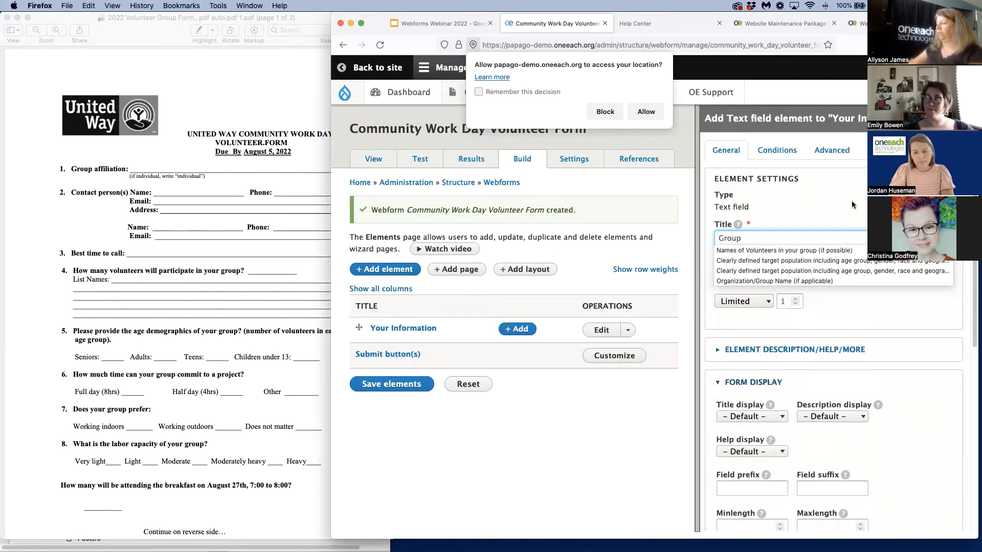
pyautogui.click(898, 440)
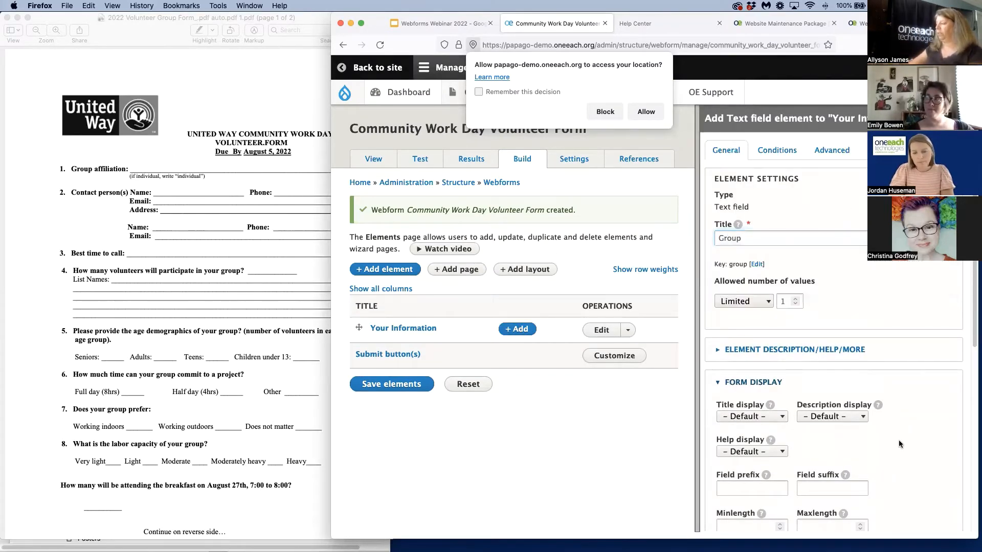
pyautogui.scroll(-6, 895, 464)
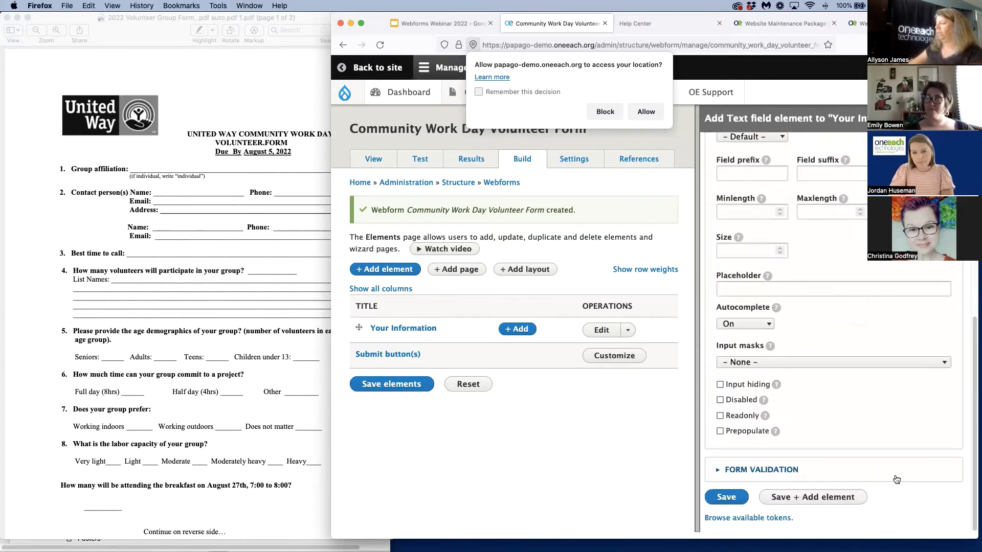
pyautogui.click(729, 497)
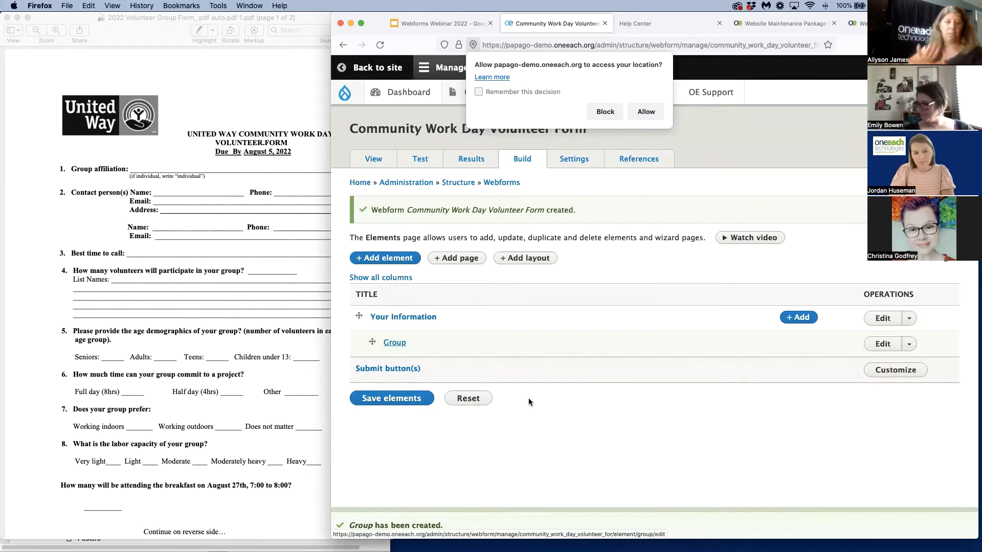
# Save the webform's elements and view the Community Work Day Volunteer Form as visitors see it
pyautogui.click(389, 400)
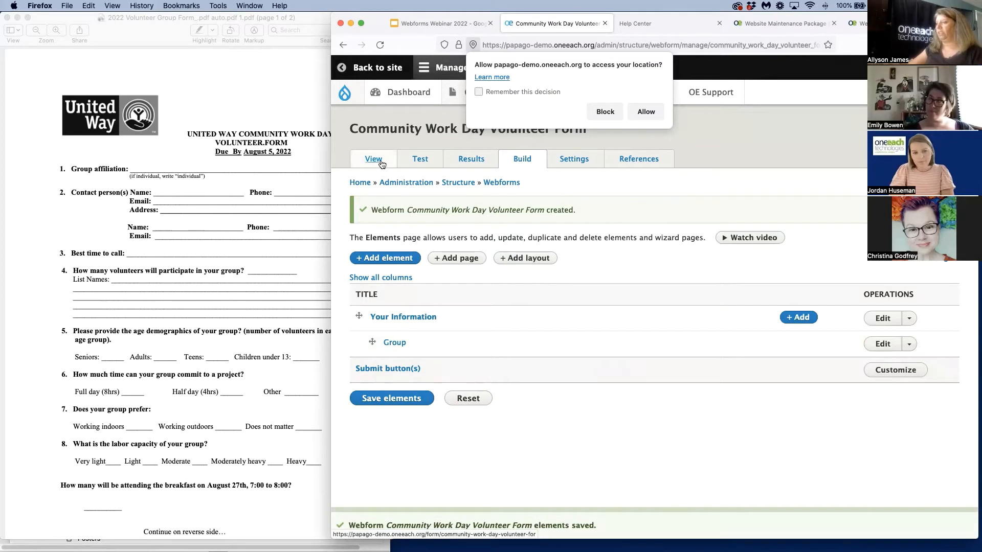
pyautogui.click(381, 164)
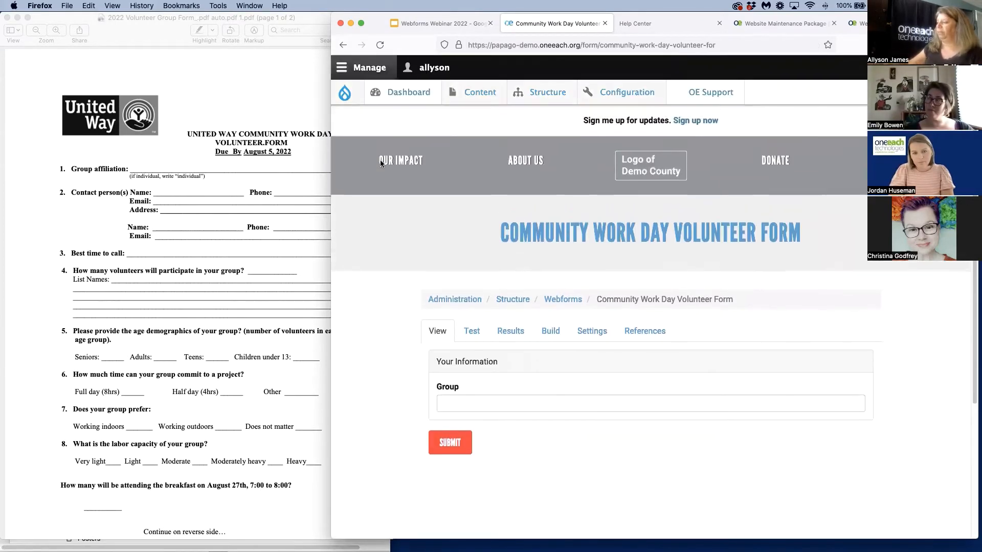
# Return to building the volunteer form and choose the composite Contact element to add as a new element
pyautogui.moveTo(435, 362); pyautogui.dragTo(518, 372)
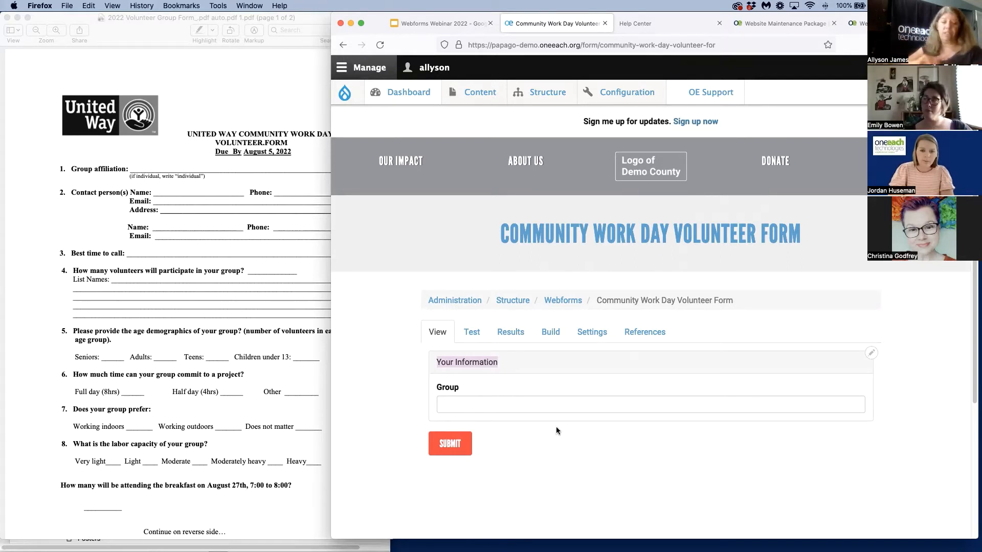
pyautogui.click(550, 335)
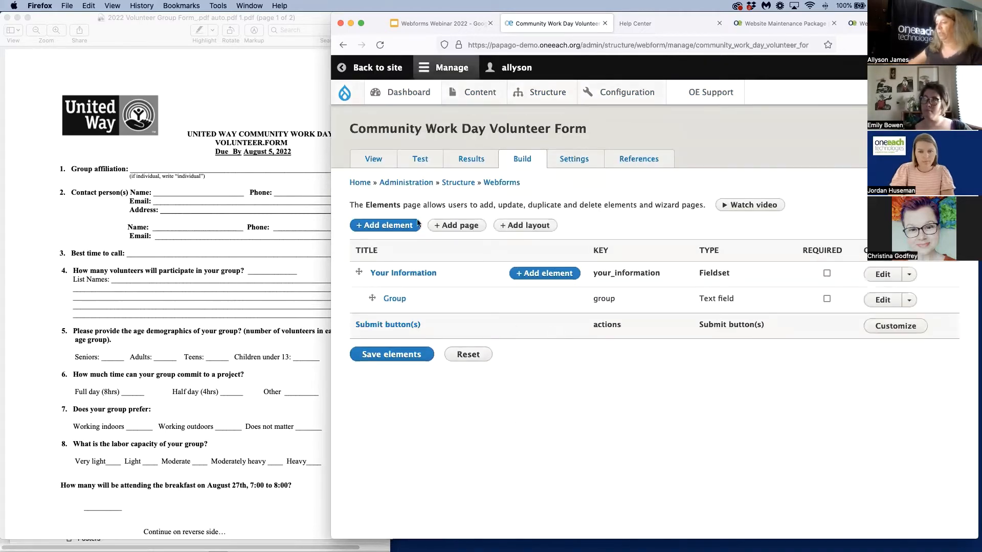
pyautogui.click(380, 226)
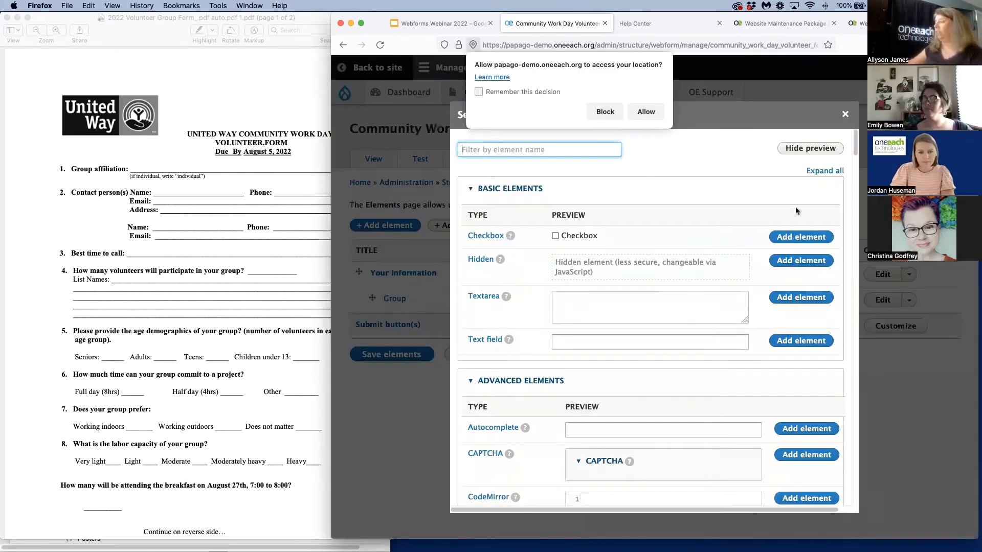
pyautogui.moveTo(859, 149); pyautogui.dragTo(864, 241)
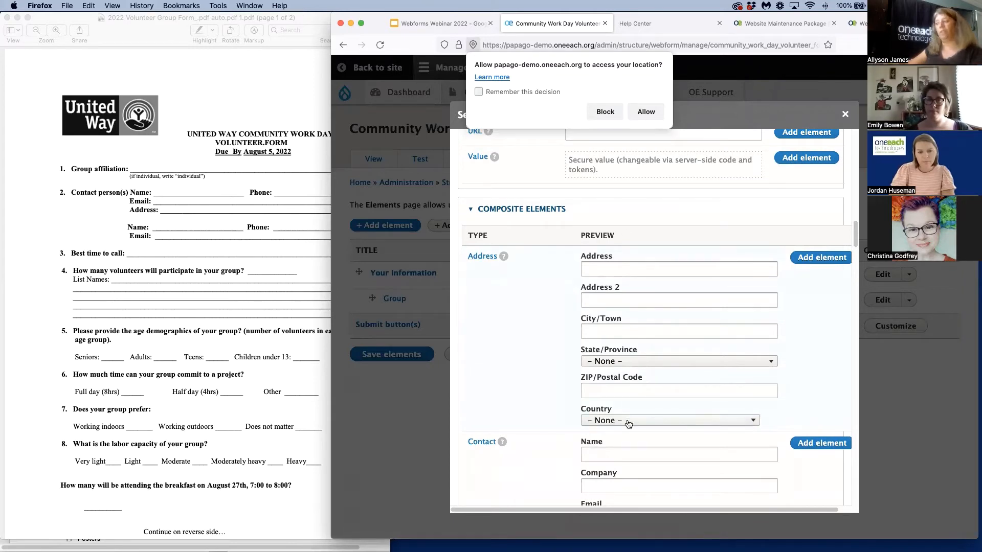
pyautogui.scroll(-5, 628, 381)
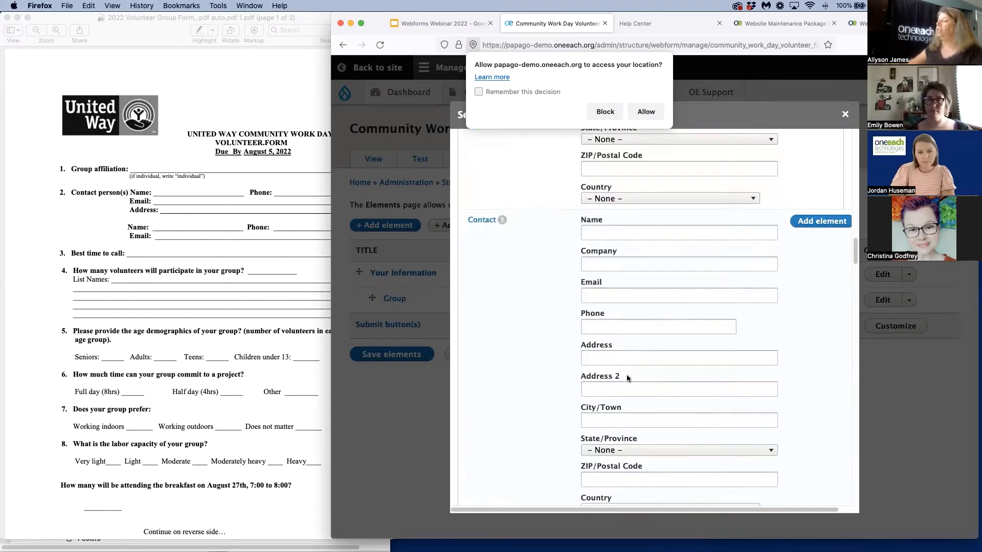
pyautogui.scroll(-5, 655, 445)
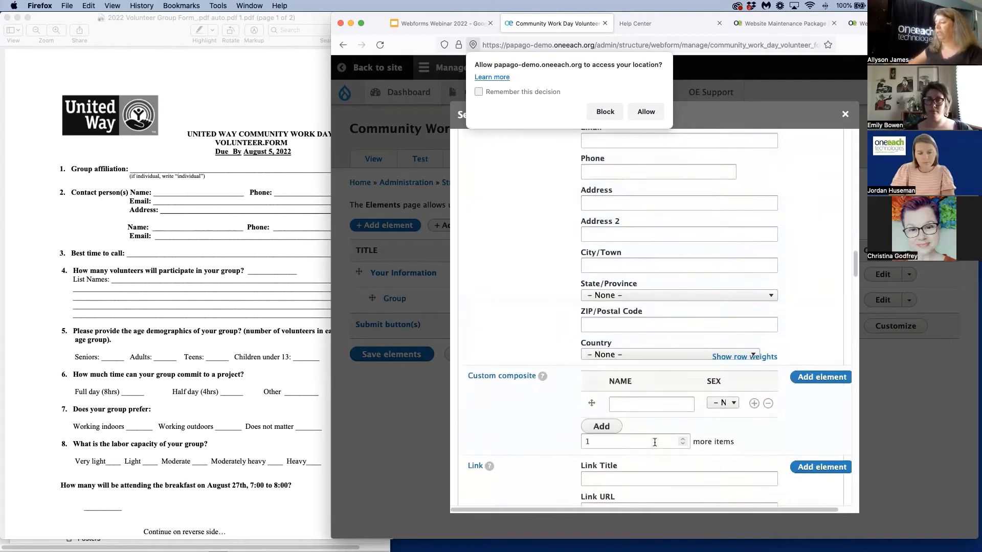
pyautogui.scroll(3, 655, 445)
pyautogui.scroll(1, 655, 446)
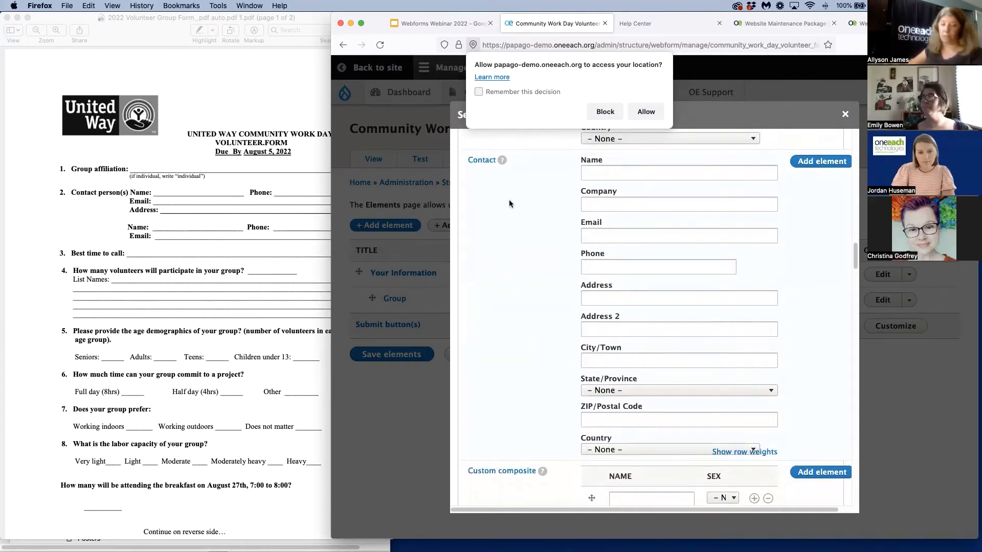
pyautogui.click(821, 162)
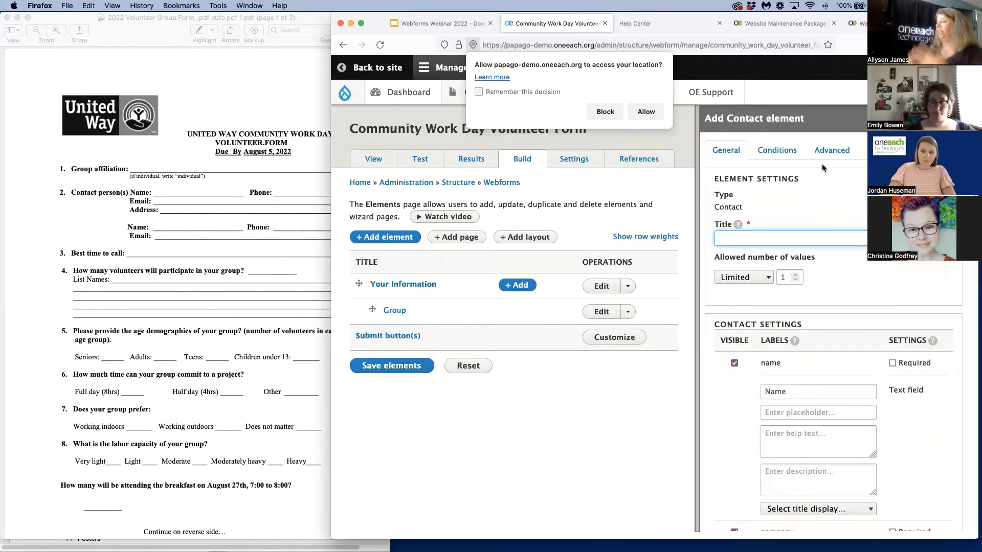
# Title the contact element "Contact Information" and make its name and email fields required
pyautogui.write('C')
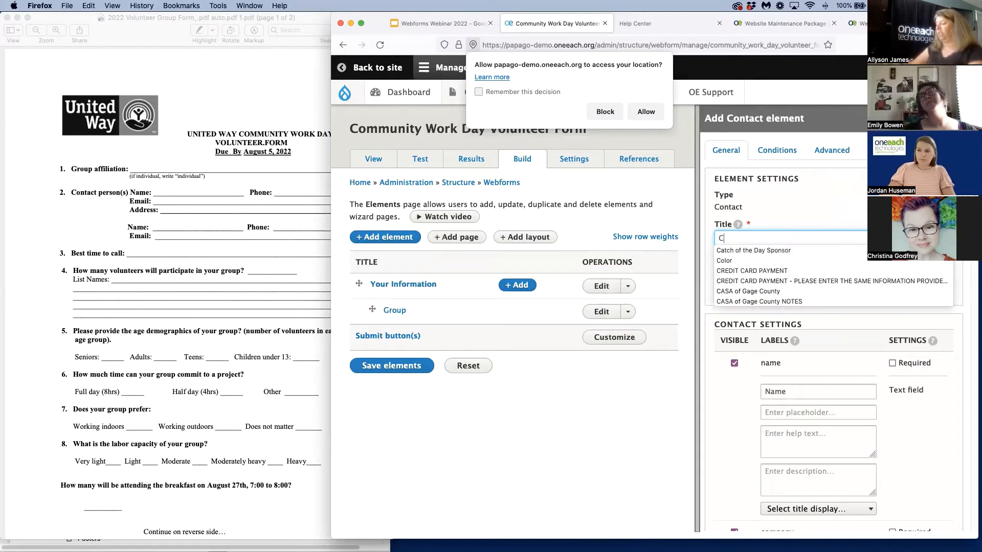
pyautogui.write('ontact Information')
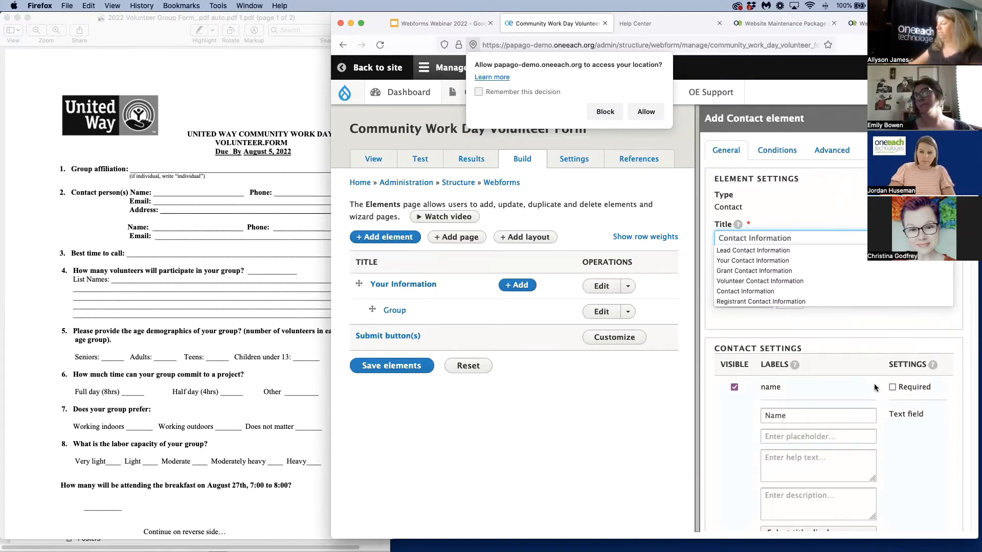
pyautogui.scroll(-3, 796, 326)
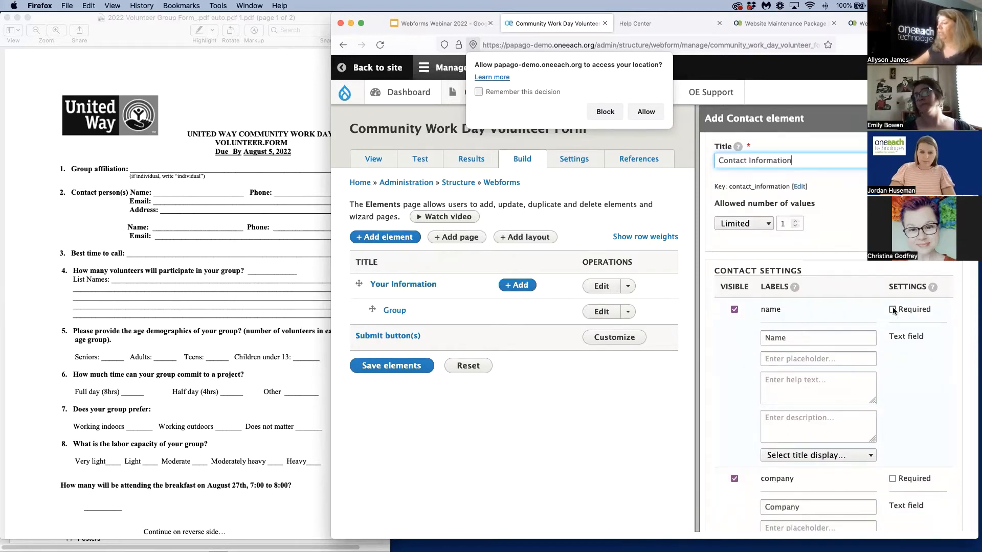
pyautogui.scroll(-5, 893, 409)
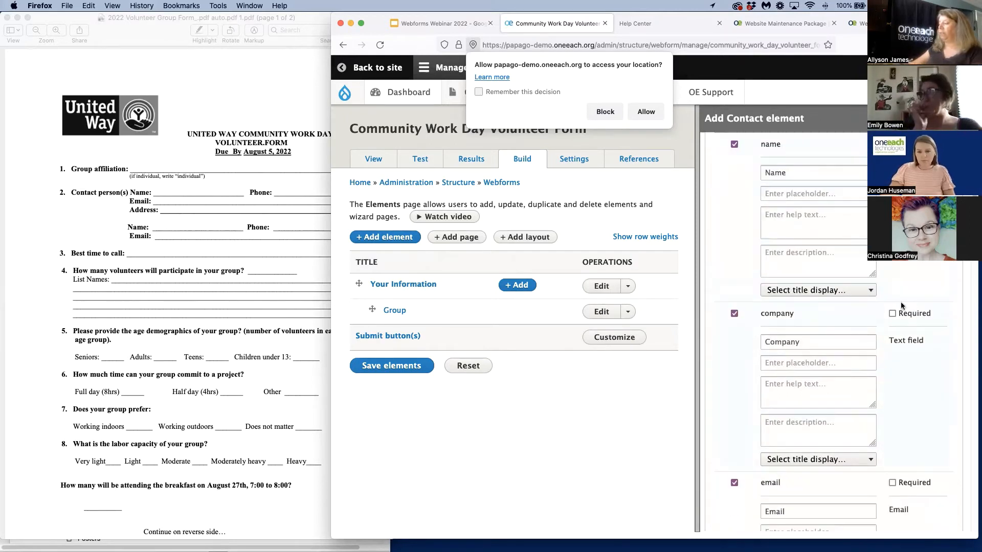
pyautogui.scroll(-5, 892, 307)
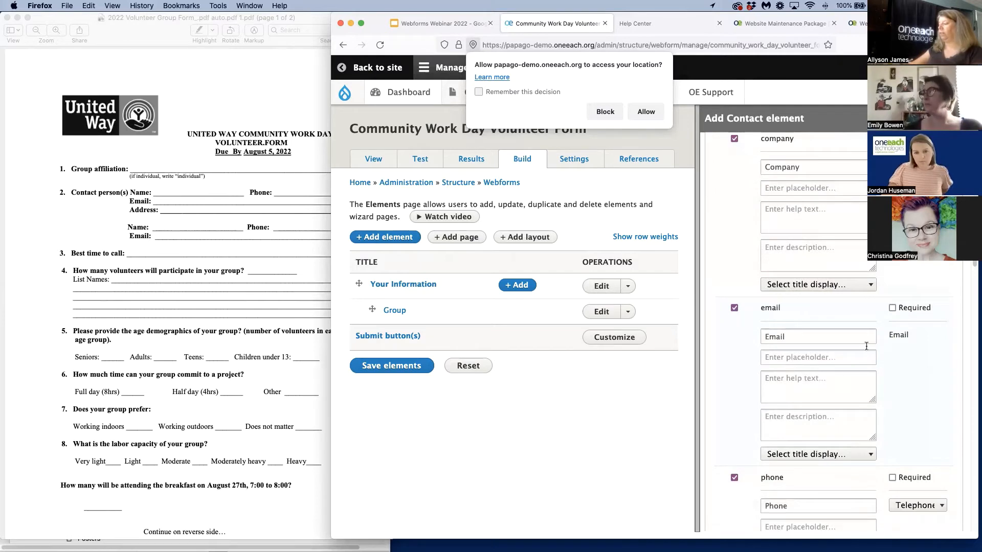
pyautogui.scroll(-5, 864, 368)
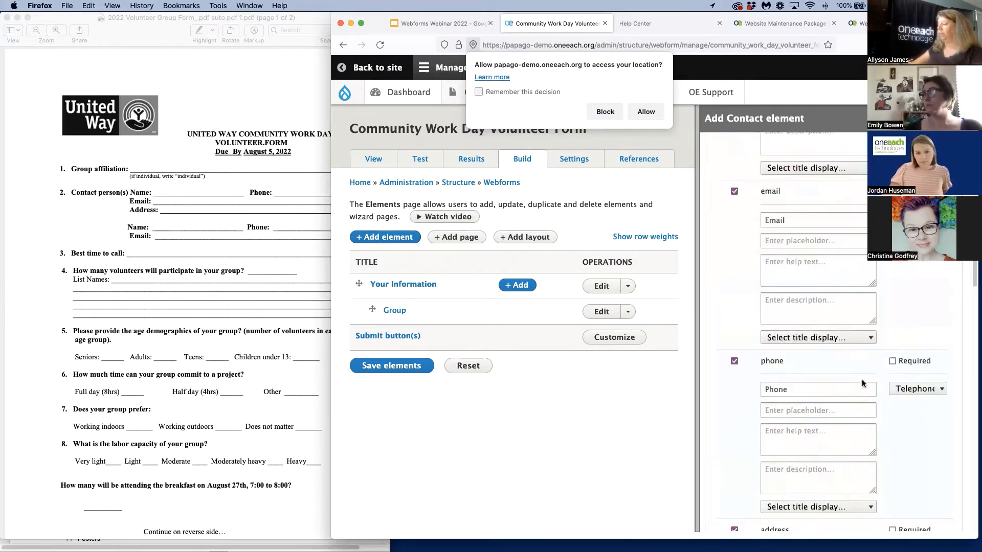
pyautogui.scroll(-5, 759, 377)
pyautogui.scroll(-10, 827, 406)
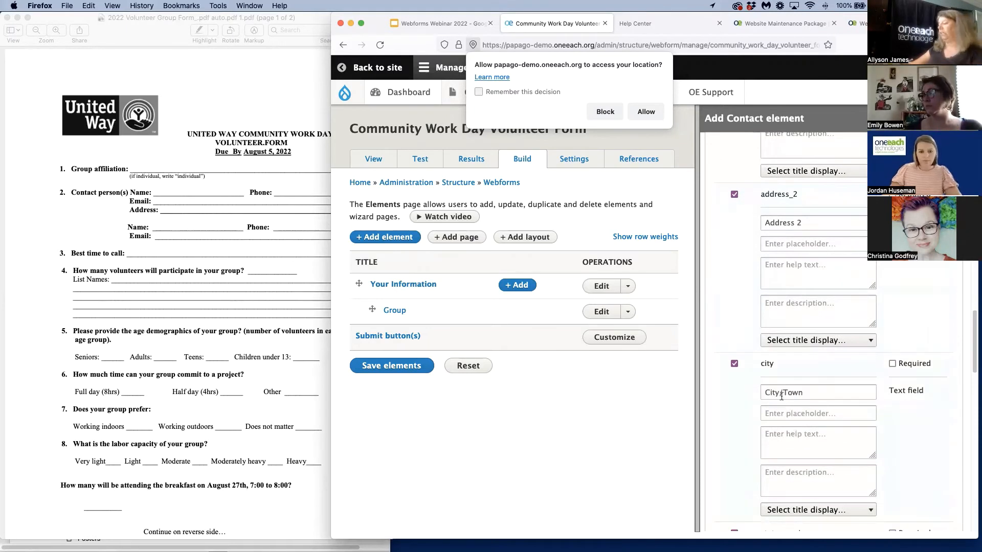
# Shorten the contact element's address labels to "City", "State" and "ZIP Code"
pyautogui.click(789, 388)
pyautogui.moveTo(778, 392); pyautogui.dragTo(824, 399)
pyautogui.press('BackSpace')
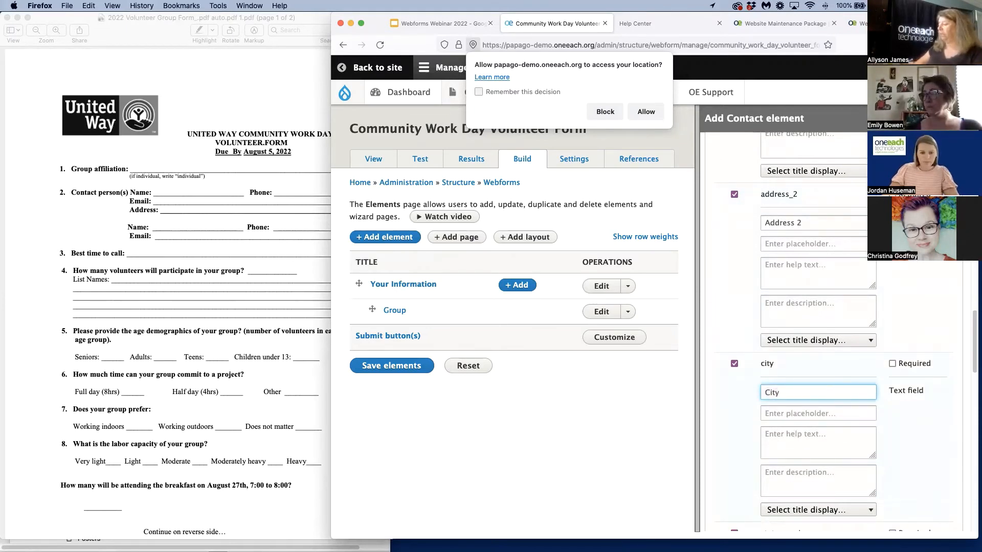
pyautogui.scroll(-6, 786, 409)
pyautogui.moveTo(783, 376); pyautogui.dragTo(844, 388)
pyautogui.press('BackSpace')
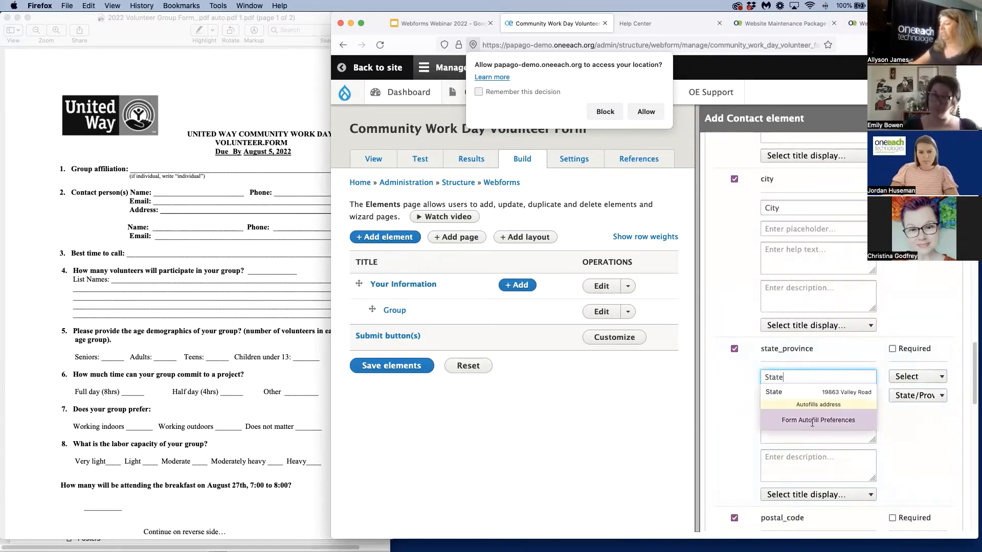
pyautogui.scroll(-5, 786, 390)
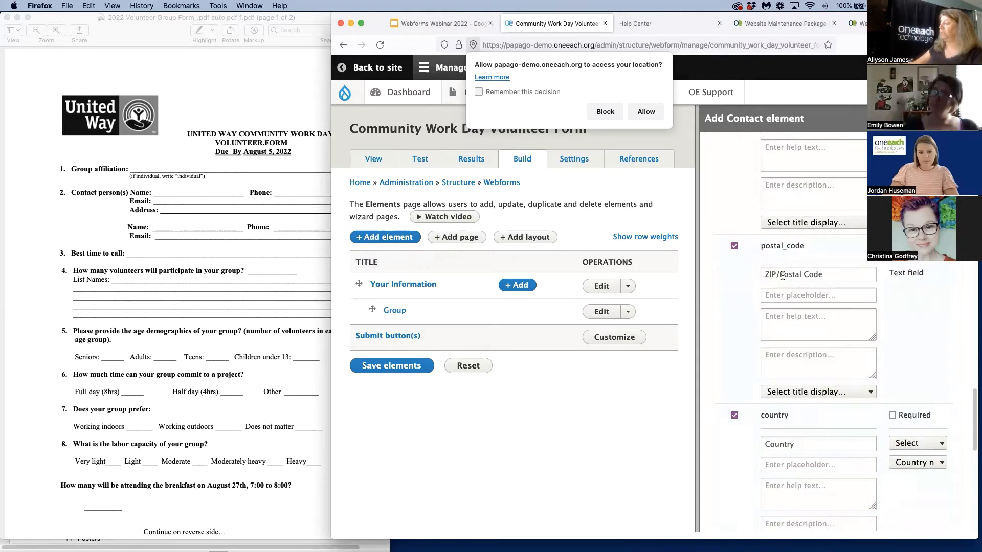
pyautogui.moveTo(776, 274); pyautogui.dragTo(804, 271)
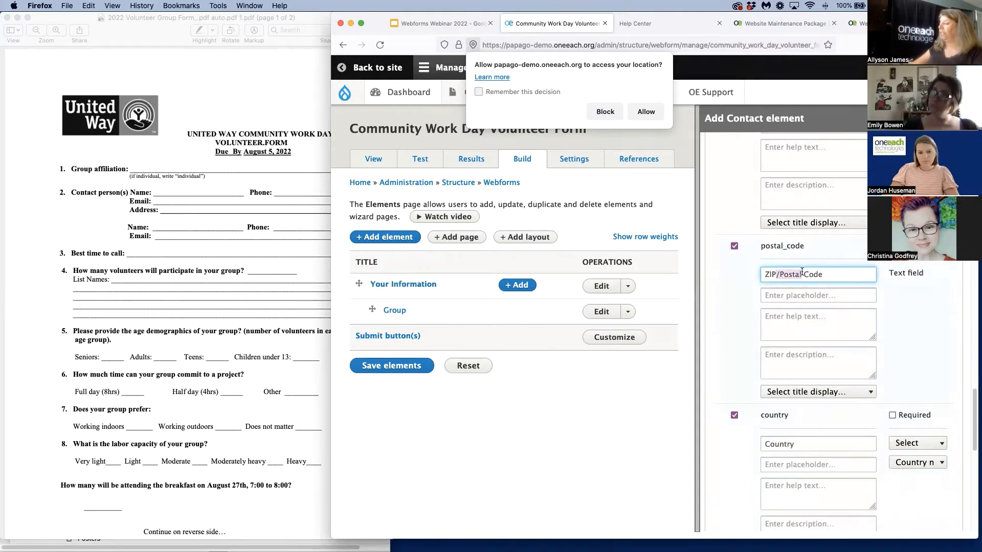
pyautogui.press('BackSpace')
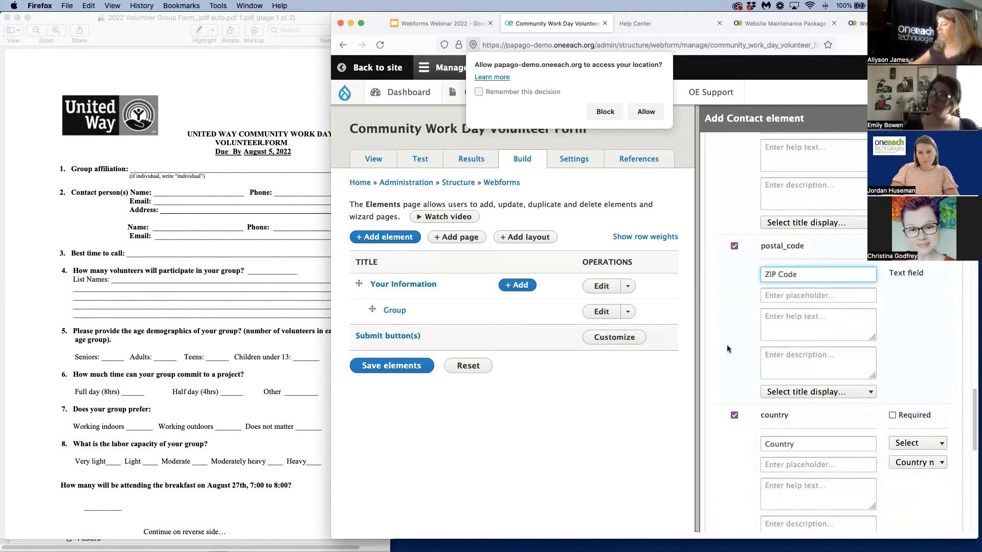
# Hide the country field, set Use Flexbox to Yes, and save the Contact Information element
pyautogui.click(735, 415)
pyautogui.scroll(-6, 734, 432)
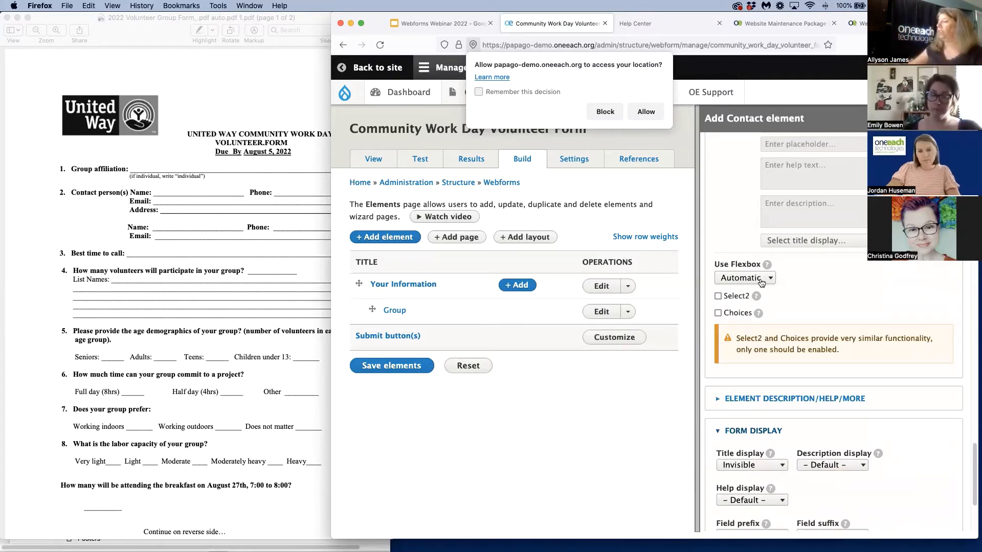
pyautogui.click(765, 281)
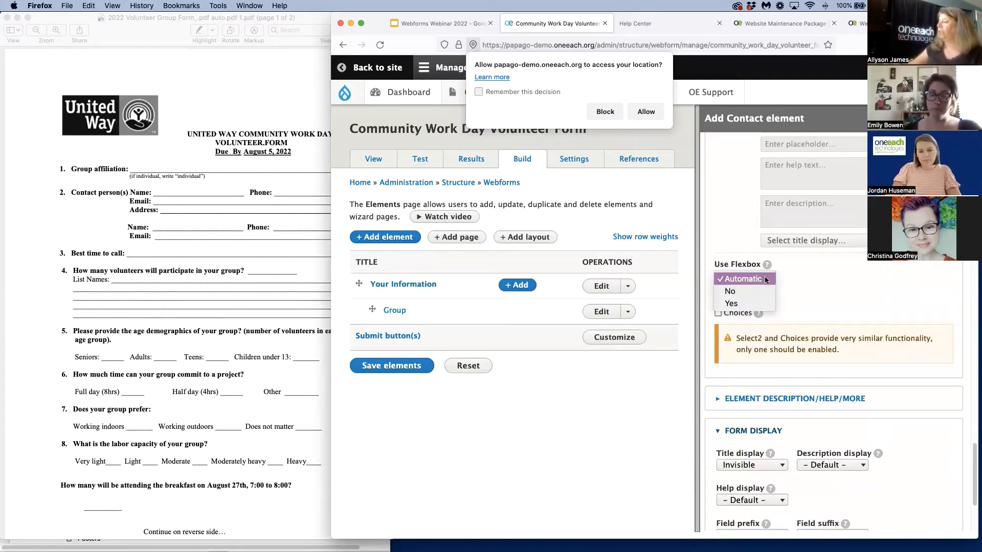
pyautogui.click(753, 304)
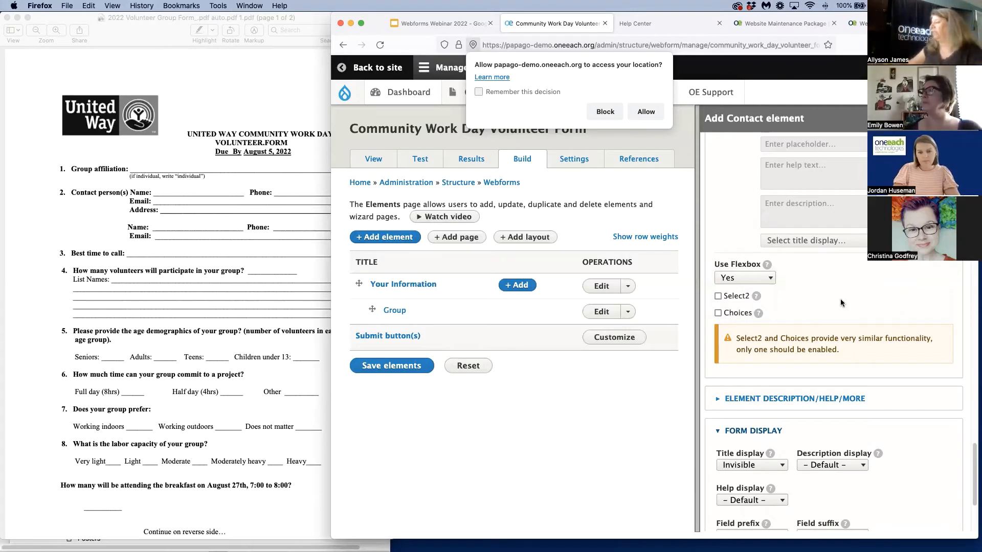
pyautogui.scroll(-3, 912, 293)
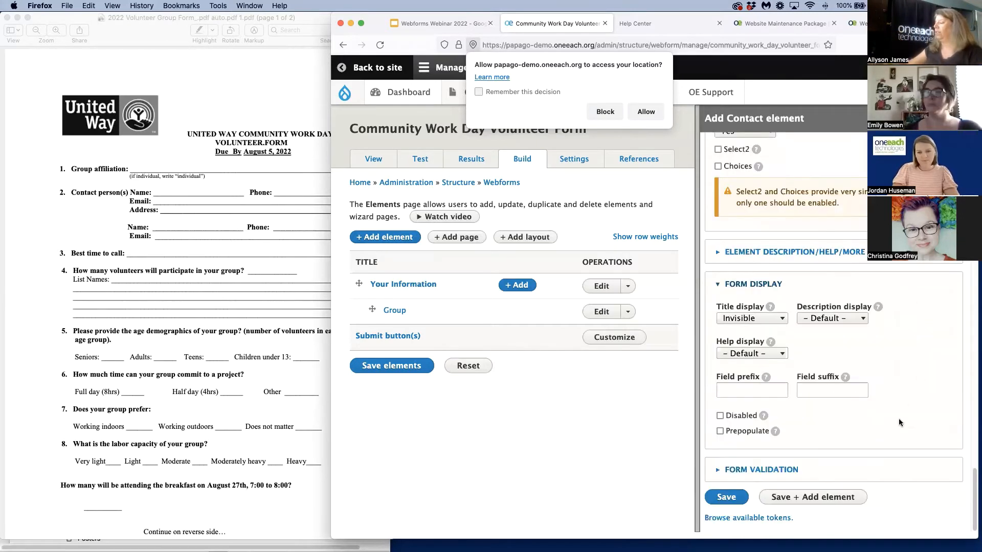
pyautogui.click(726, 498)
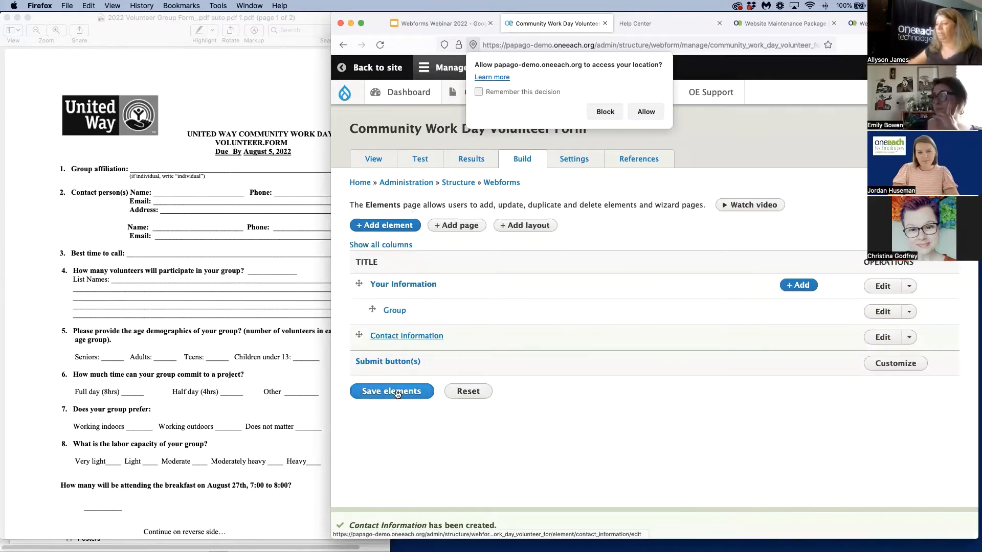
# Save the webform's elements and check the Contact Information section on the form as visitors see it
pyautogui.click(366, 161)
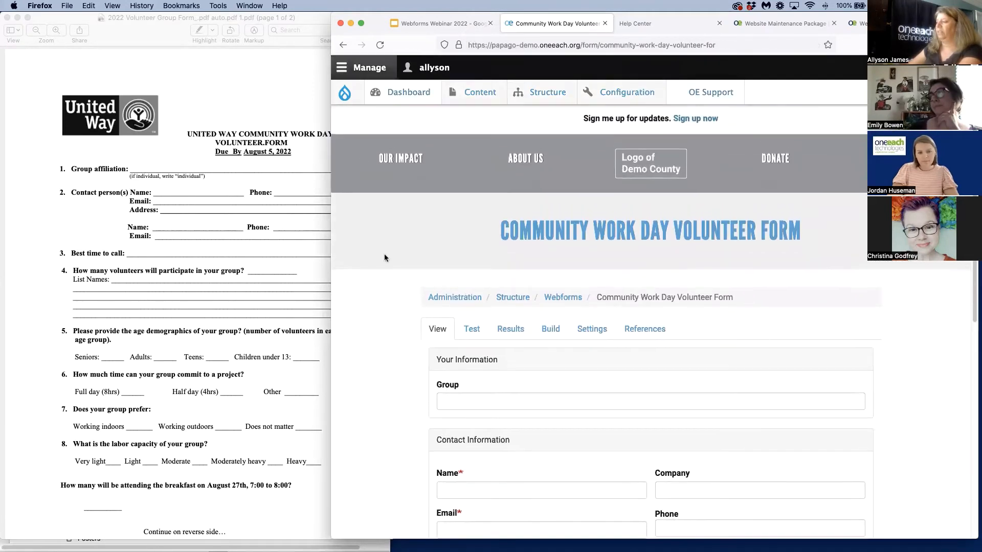
pyautogui.scroll(-3, 388, 310)
pyautogui.scroll(-1, 388, 313)
pyautogui.moveTo(441, 210); pyautogui.dragTo(774, 435)
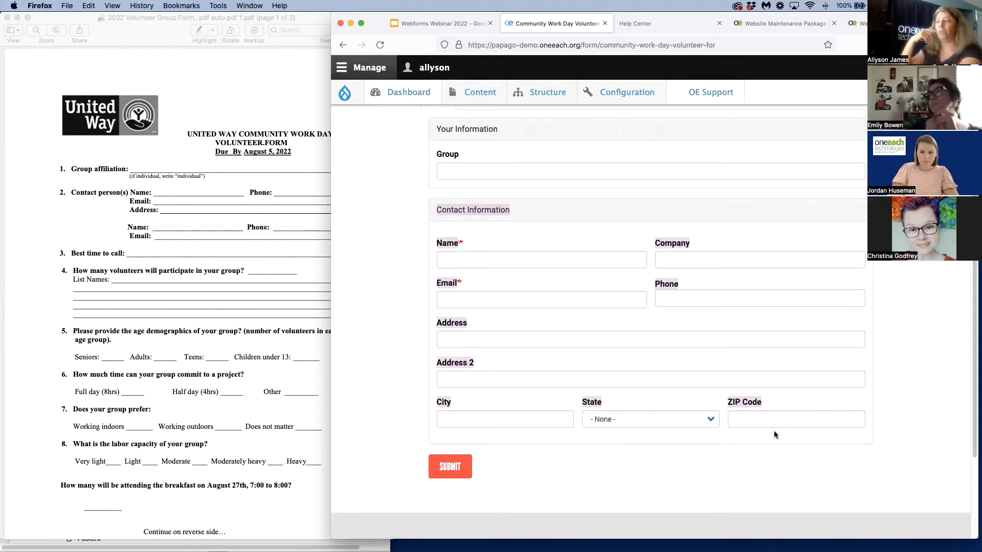
pyautogui.click(403, 326)
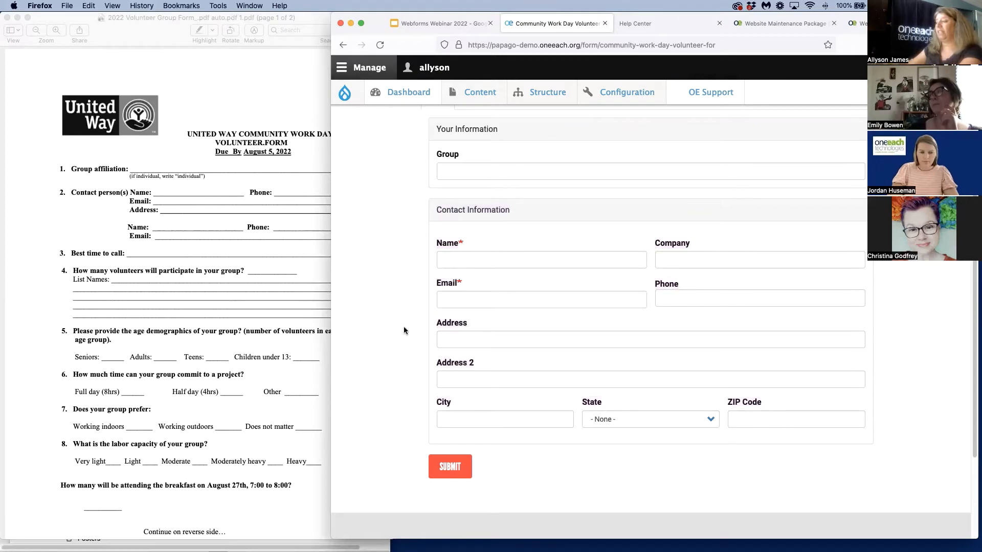
pyautogui.scroll(3, 379, 345)
pyautogui.scroll(-2, 379, 345)
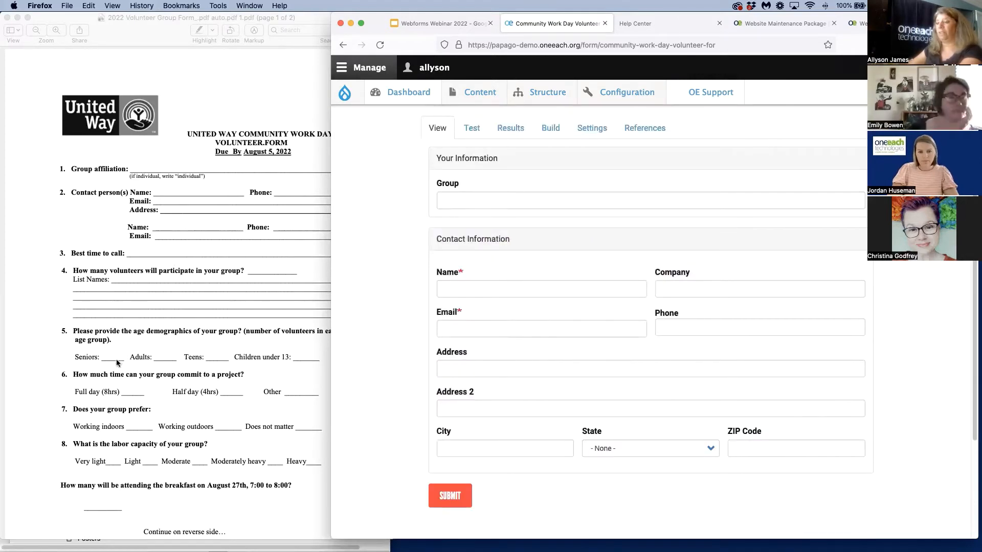
# Switch to the volunteer form PDF in Preview and select the question "Please provide the age demographics of your group?"
pyautogui.scroll(-3, 115, 361)
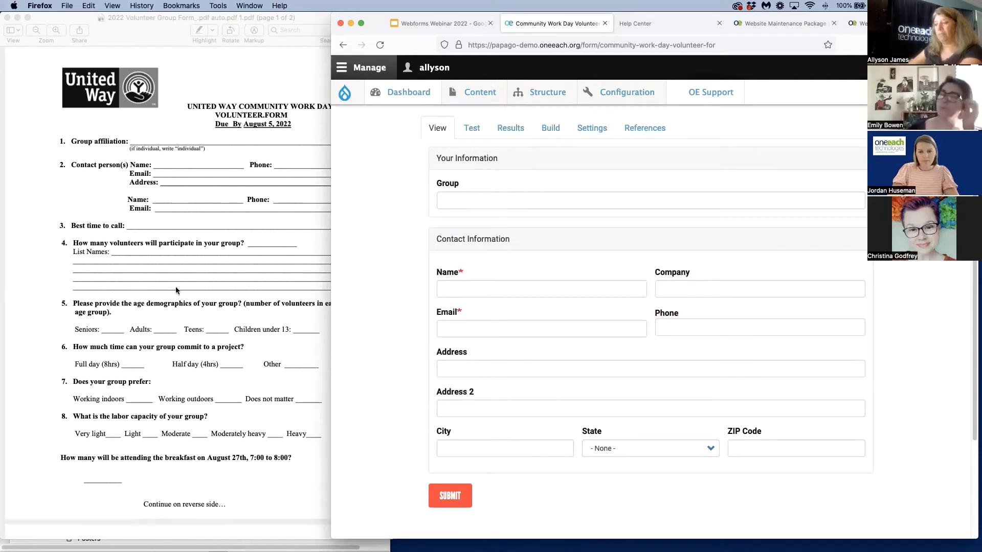
pyautogui.click(160, 295)
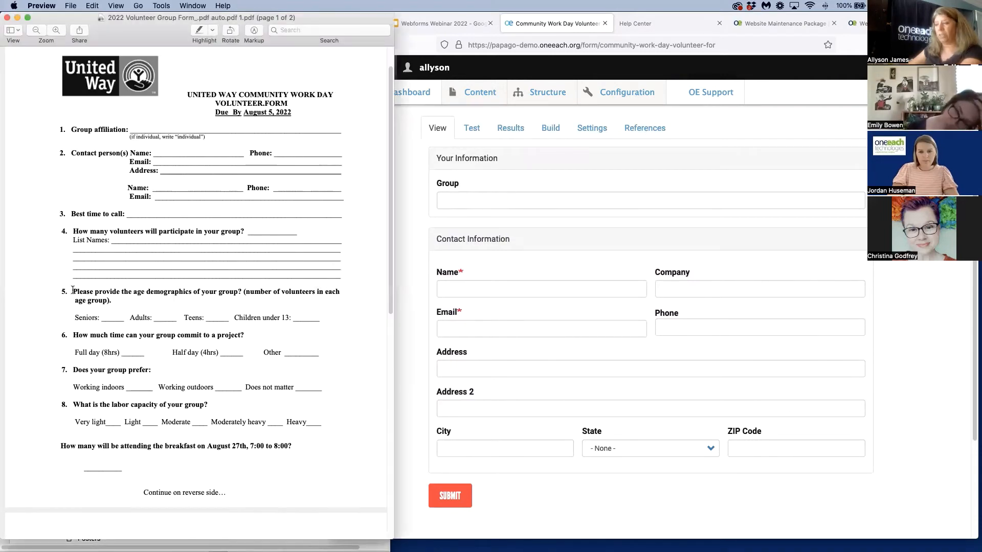
pyautogui.moveTo(54, 293); pyautogui.dragTo(240, 291)
pyautogui.click(207, 296)
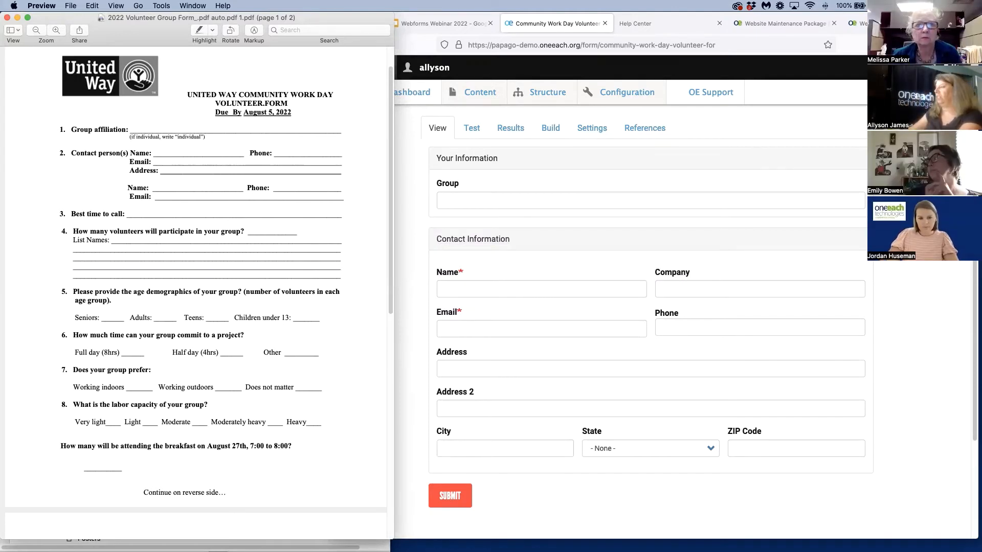
pyautogui.click(407, 385)
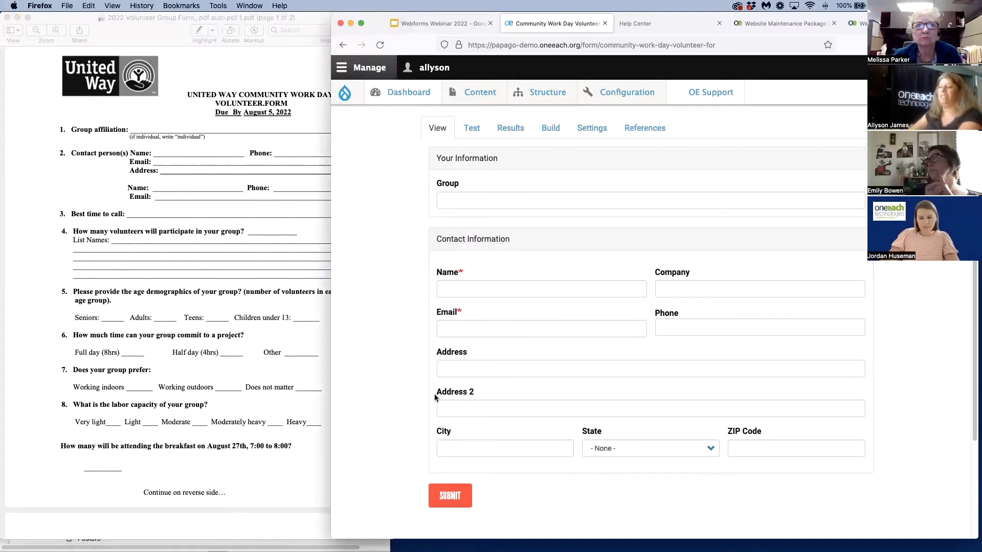
pyautogui.scroll(1, 434, 397)
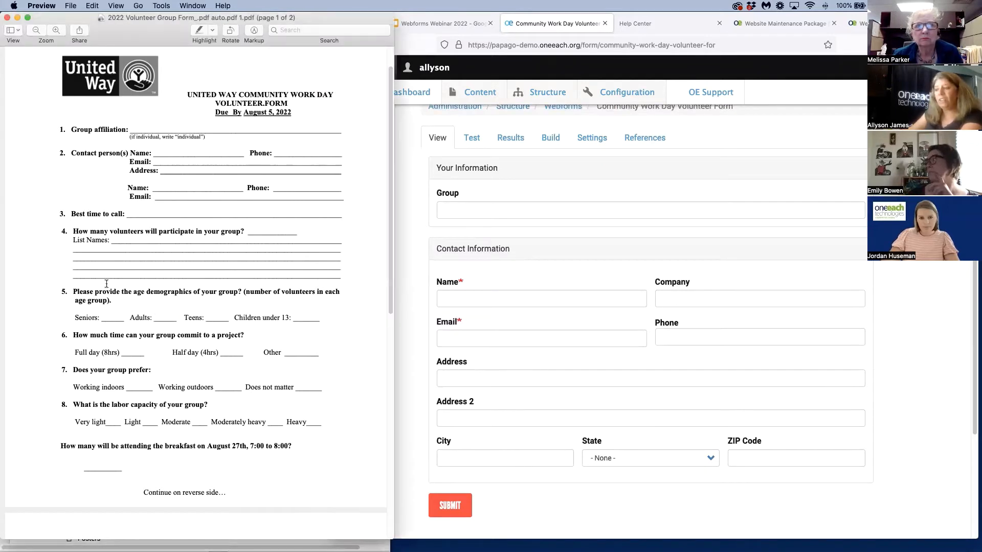
pyautogui.moveTo(73, 287); pyautogui.dragTo(241, 295)
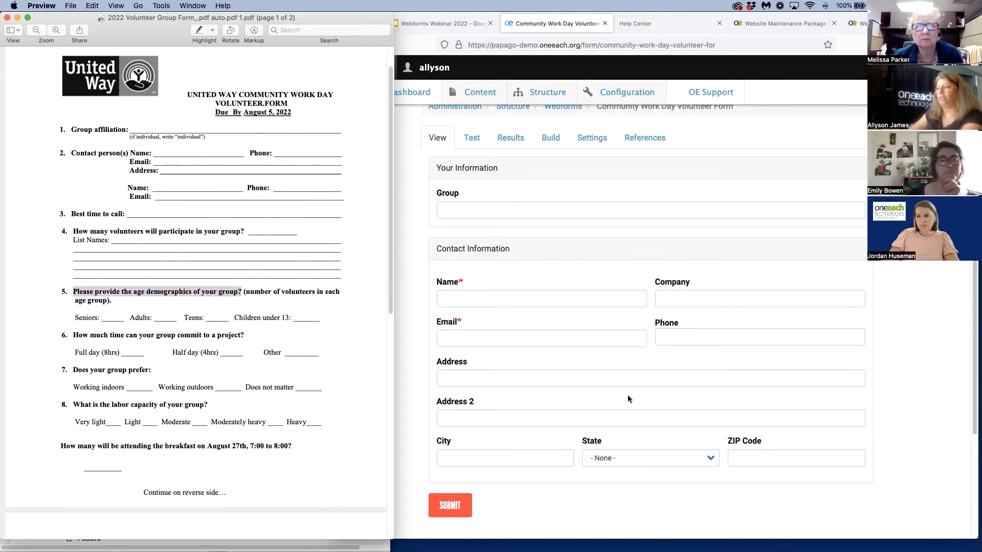
# Go back to building the webform in Firefox, open the element picker, and filter the element types for "htm"
pyautogui.scroll(3, 618, 403)
pyautogui.click(552, 275)
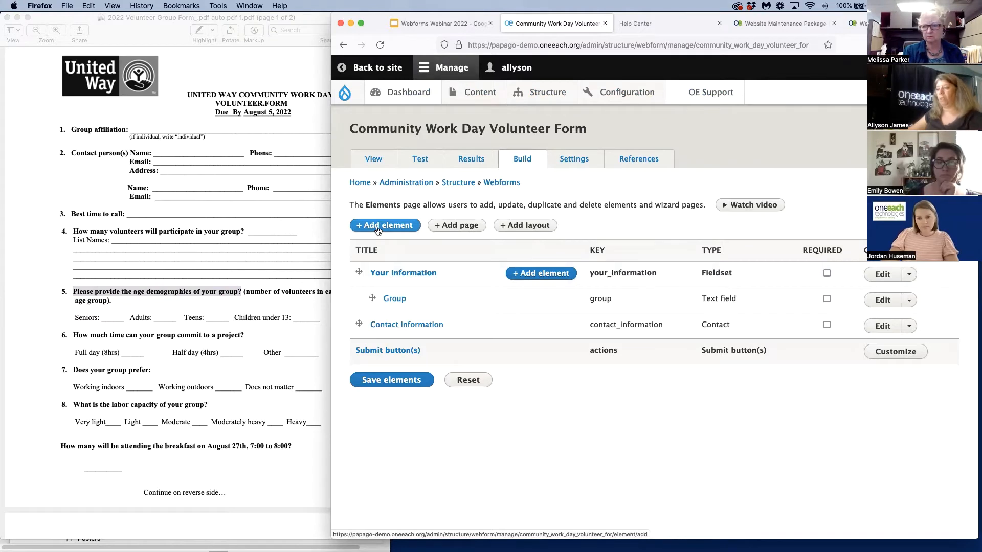
pyautogui.click(377, 228)
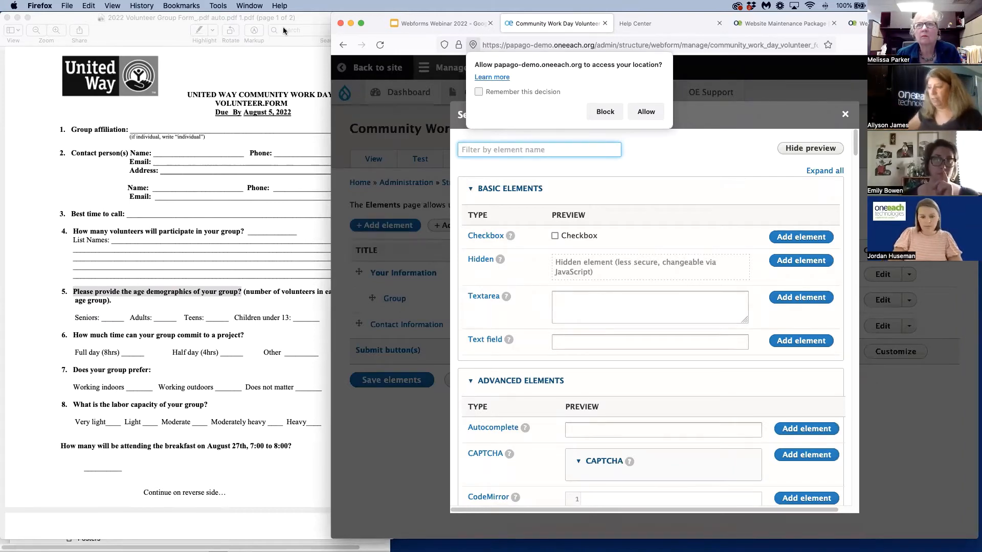
pyautogui.click(127, 302)
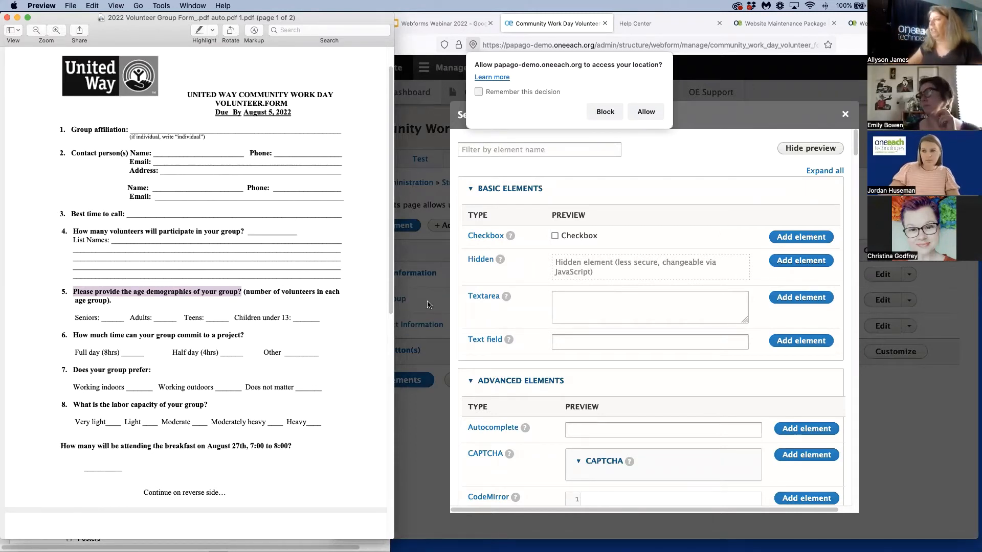
pyautogui.click(463, 149)
pyautogui.write('html')
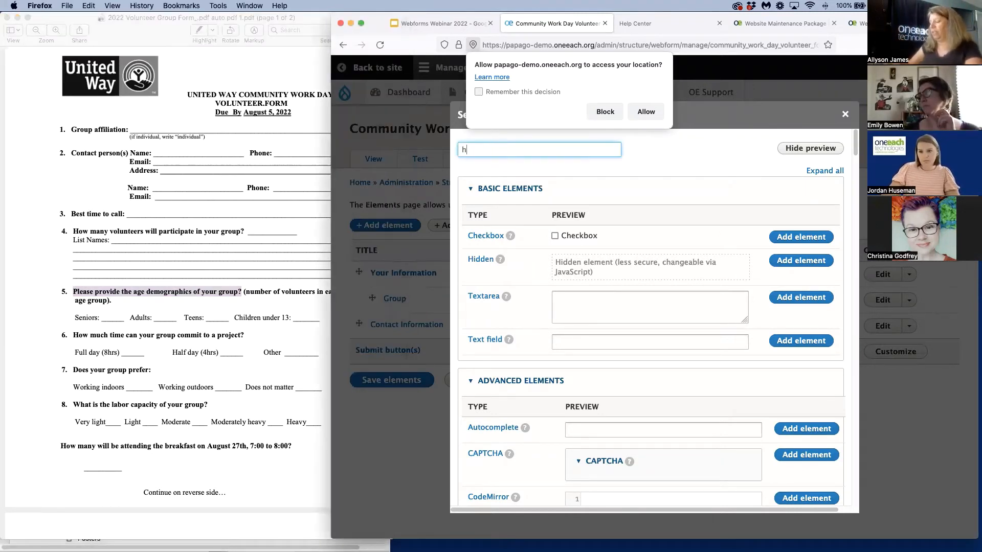
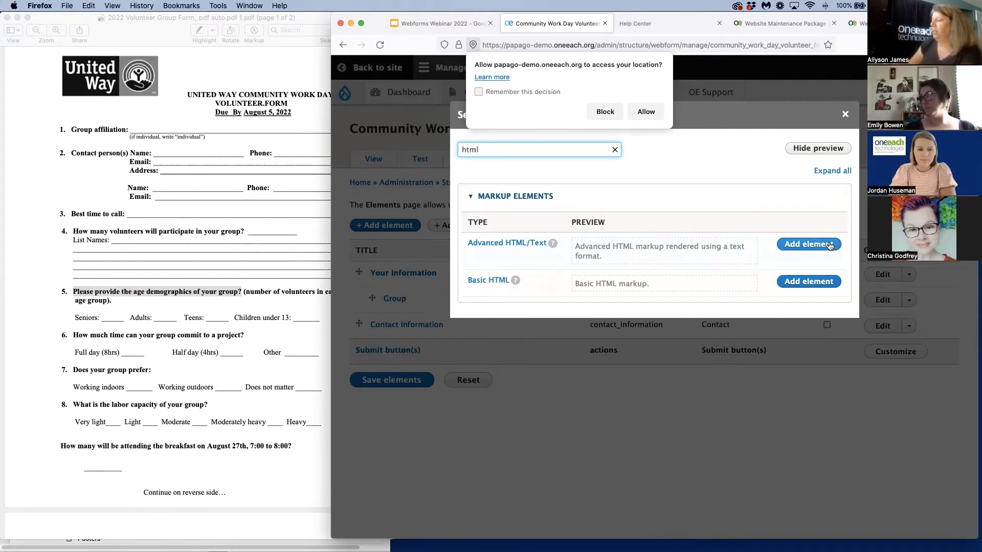
# Add an Advanced HTML/Text element and enter the text "Number of Volunteers in each group." as its content
pyautogui.click(813, 245)
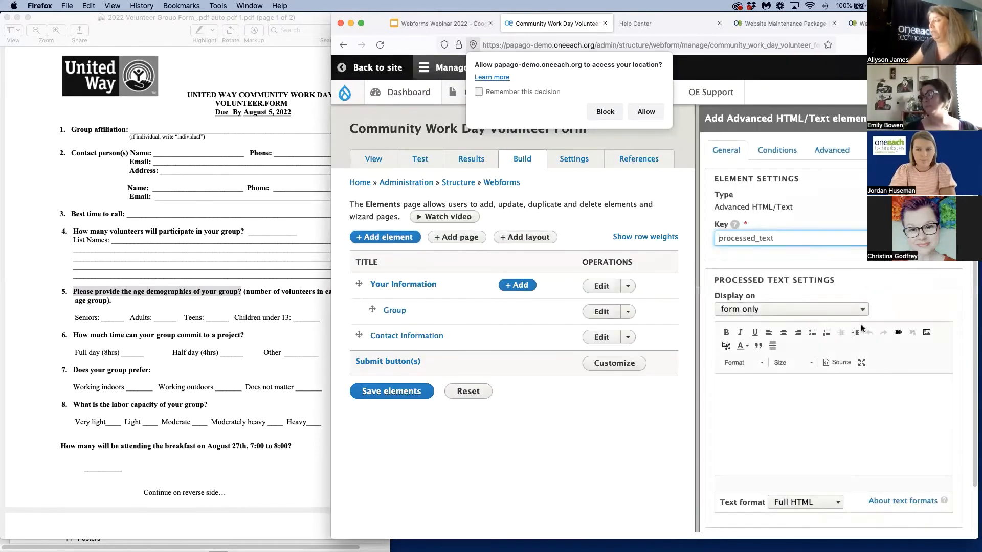
pyautogui.click(742, 408)
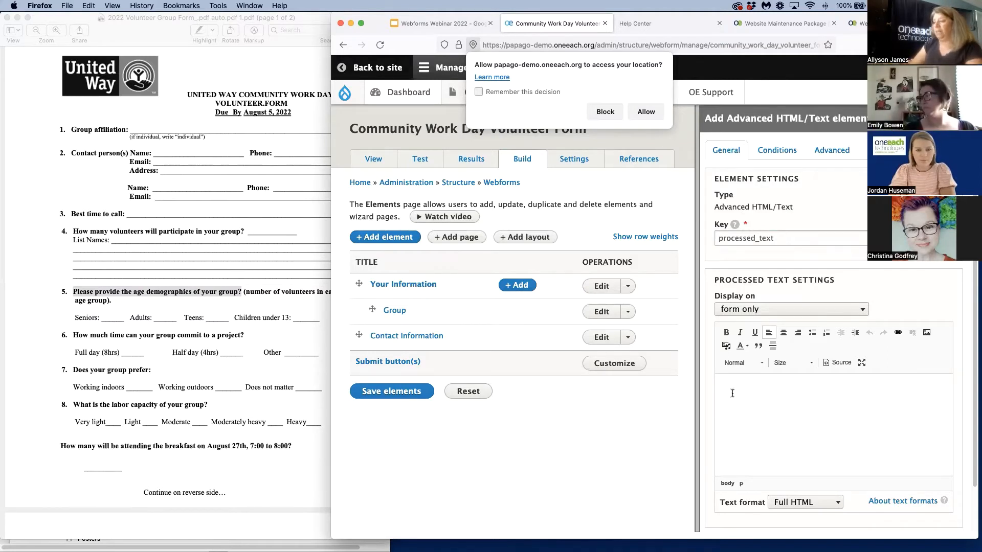
pyautogui.click(257, 292)
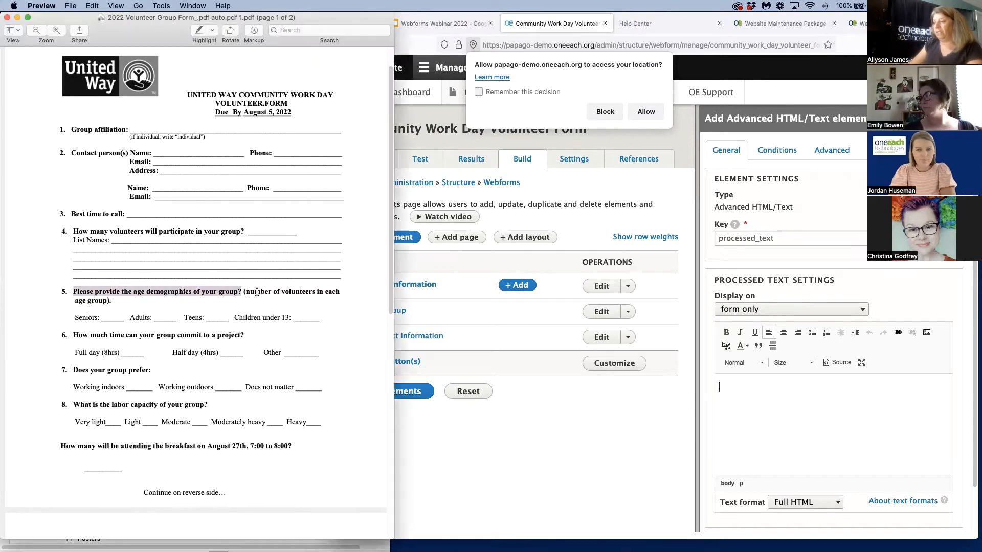
pyautogui.click(759, 397)
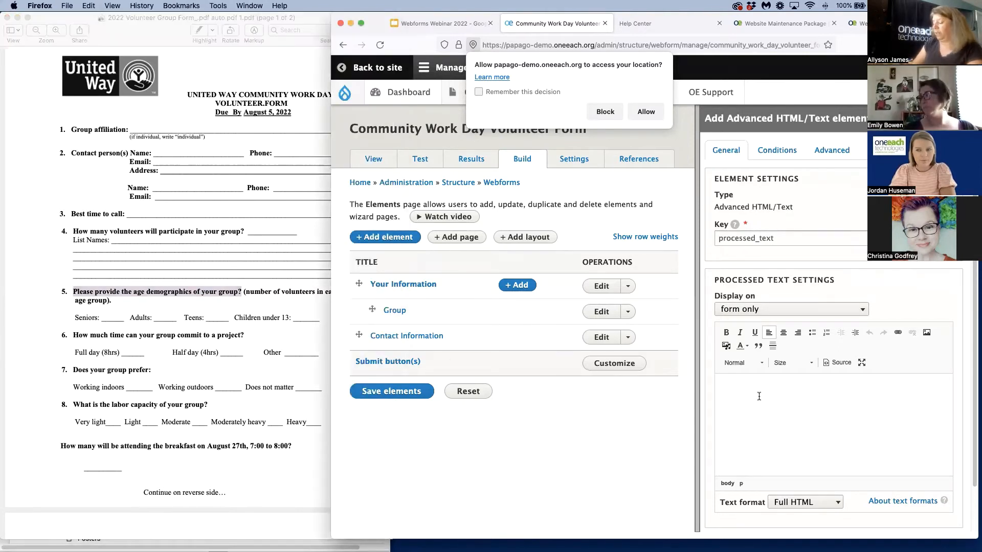
pyautogui.write('Number of')
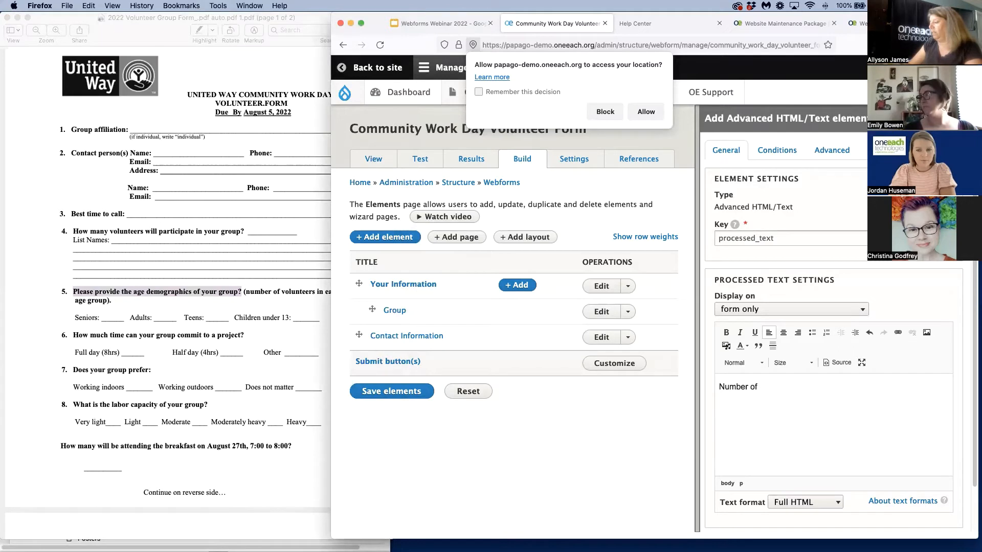
pyautogui.write(' Volunteers i')
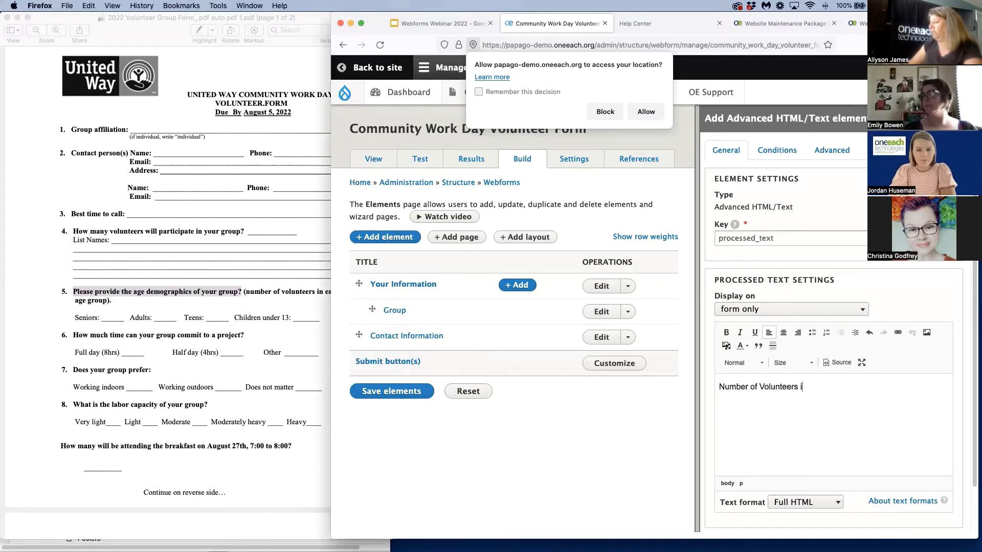
pyautogui.write('n each ')
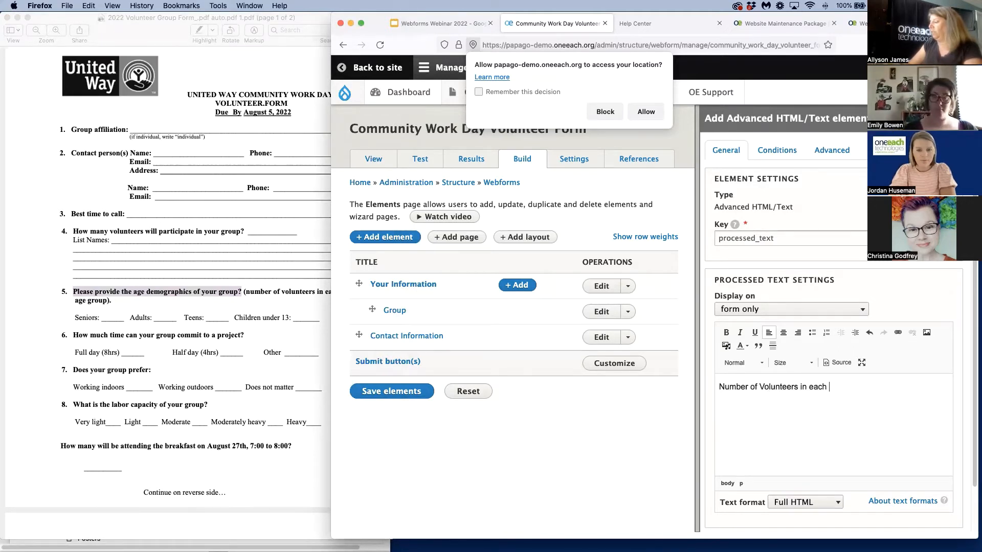
pyautogui.write('group.')
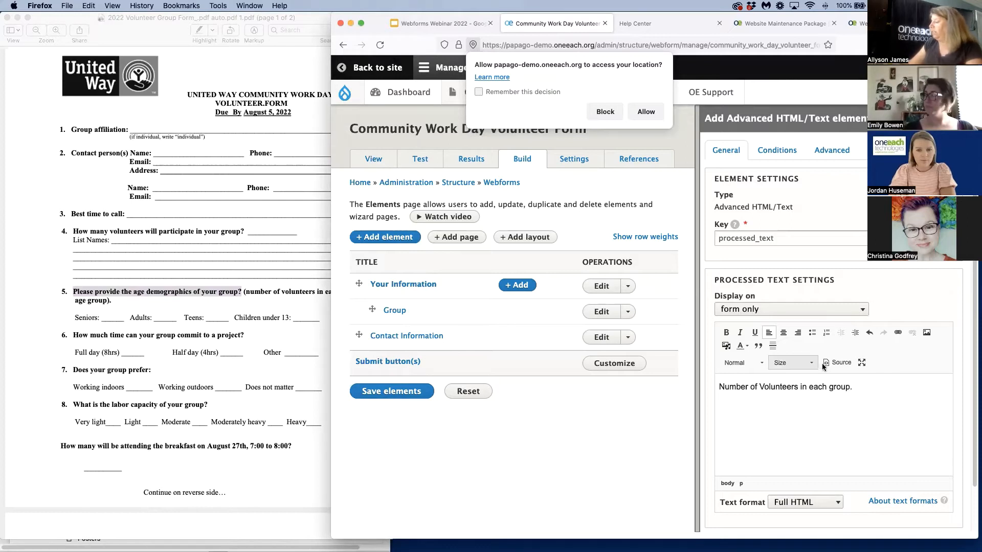
# Make the whole "Number of Volunteers in each group." line bold and save the element, continuing to another new element
pyautogui.moveTo(861, 390); pyautogui.dragTo(711, 386)
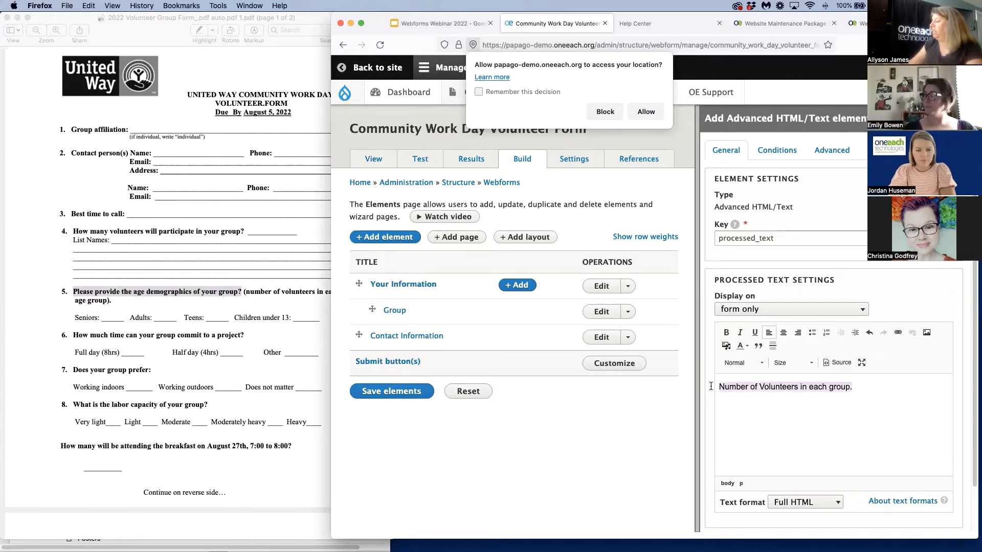
pyautogui.click(726, 332)
pyautogui.scroll(-2, 738, 480)
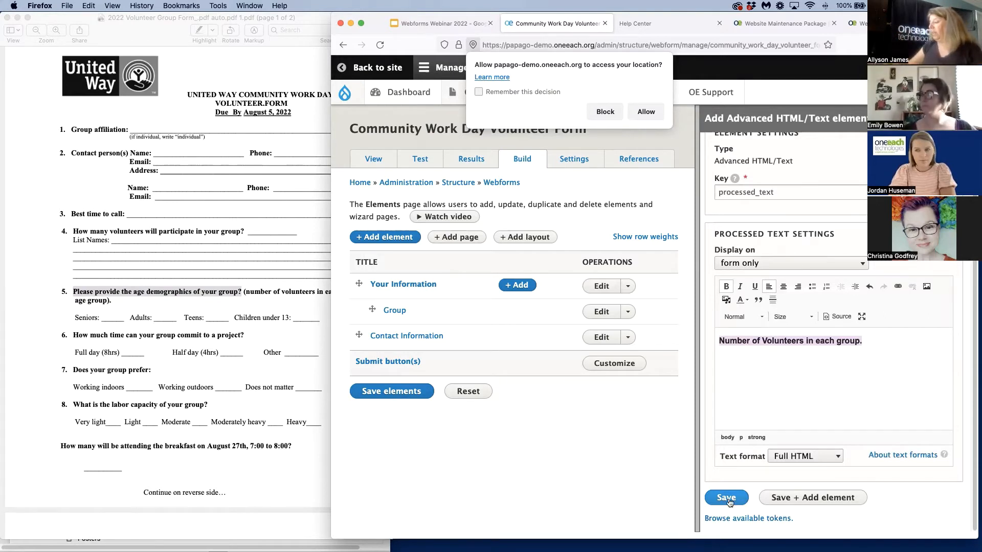
pyautogui.click(793, 499)
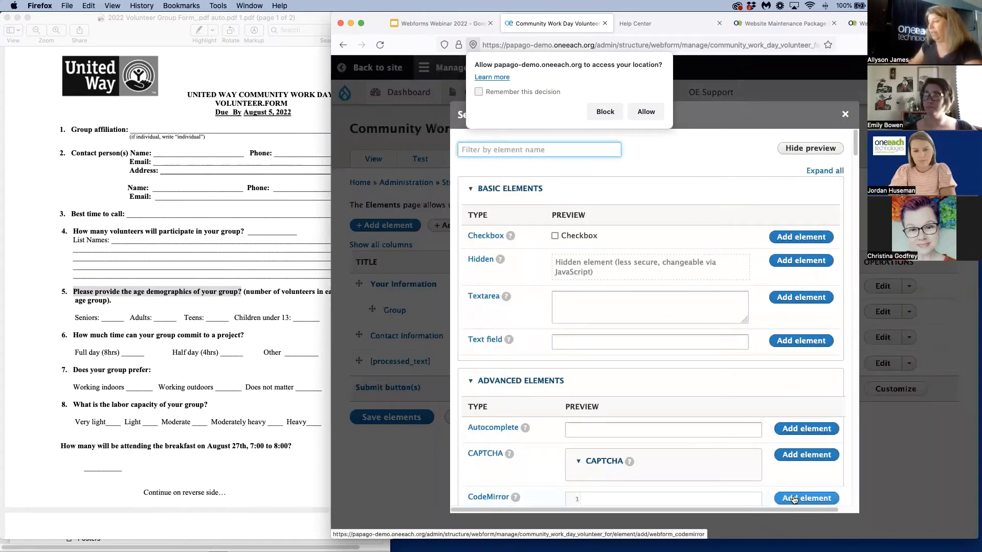
# Add a Flexbox layout element with its default settings and save it, continuing to a new element inside it
pyautogui.write('flex')
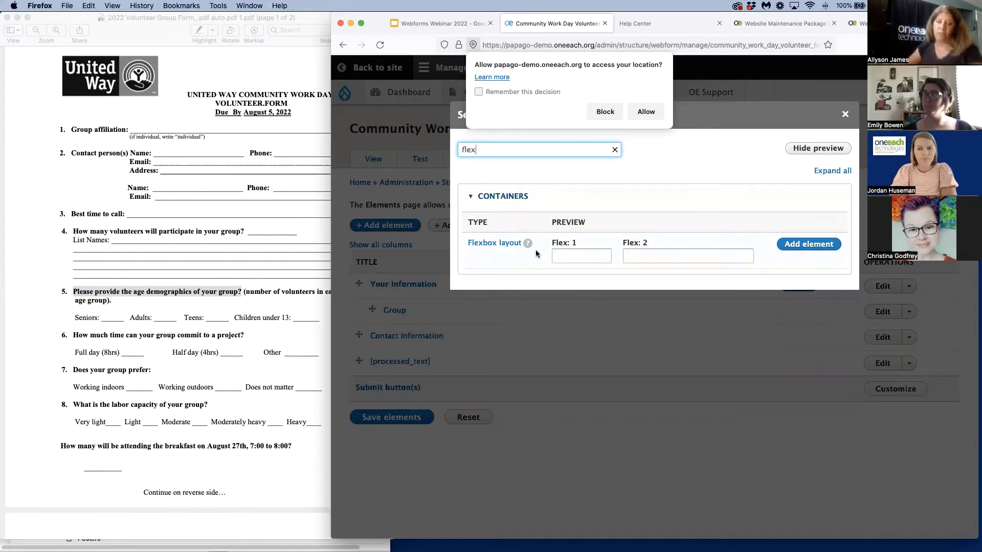
pyautogui.click(811, 244)
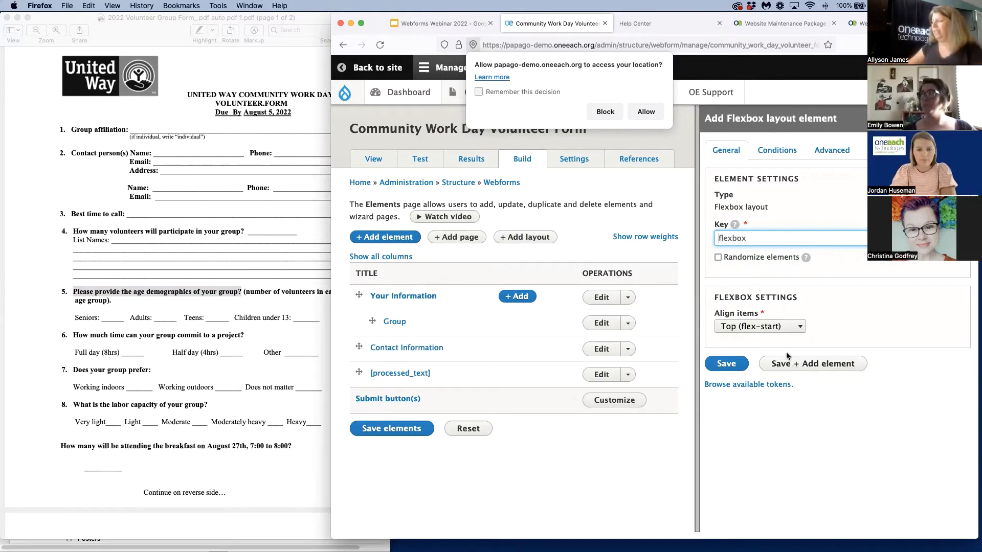
pyautogui.click(810, 365)
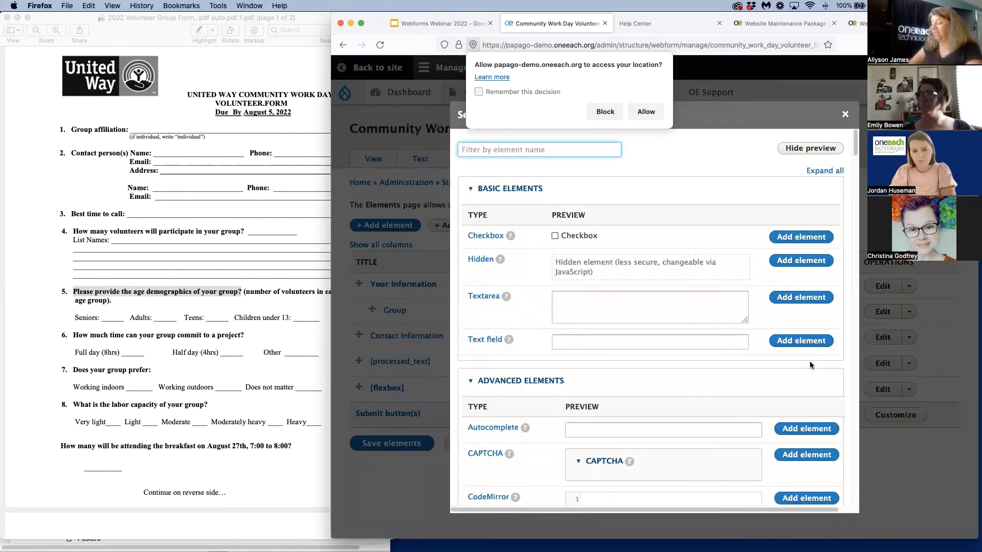
# Add a Number element titled "Seniors" to the flexbox and save it, continuing to another new element
pyautogui.write('Num')
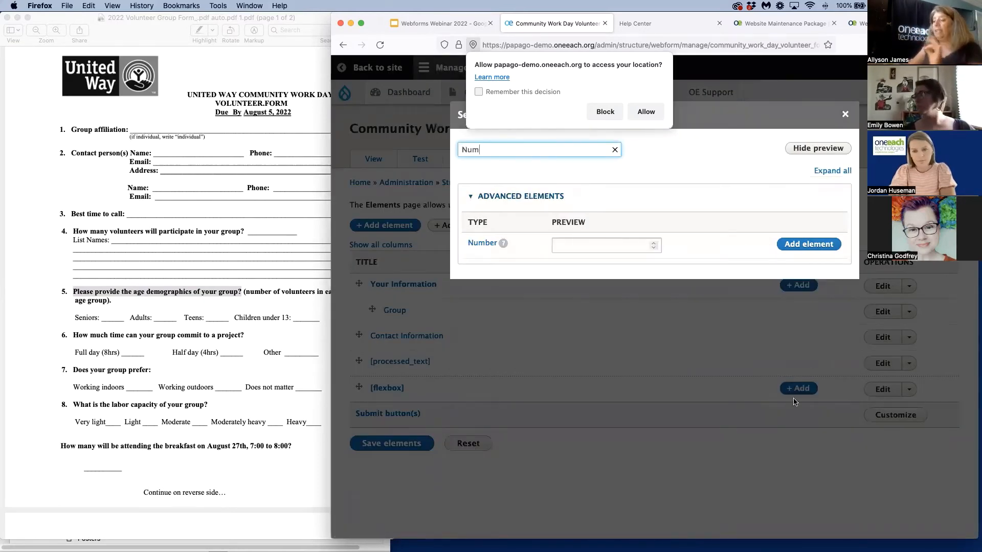
pyautogui.click(808, 244)
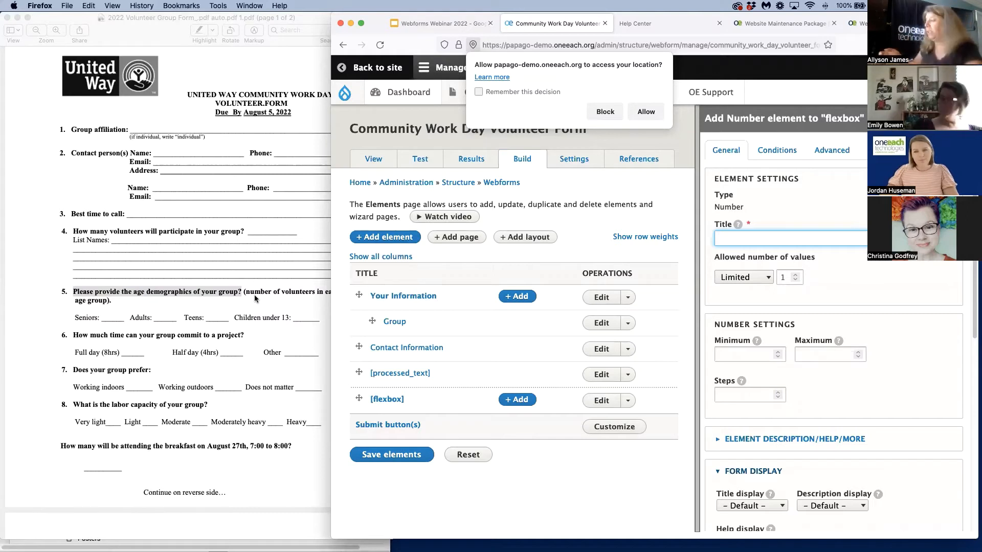
pyautogui.write('Seniors')
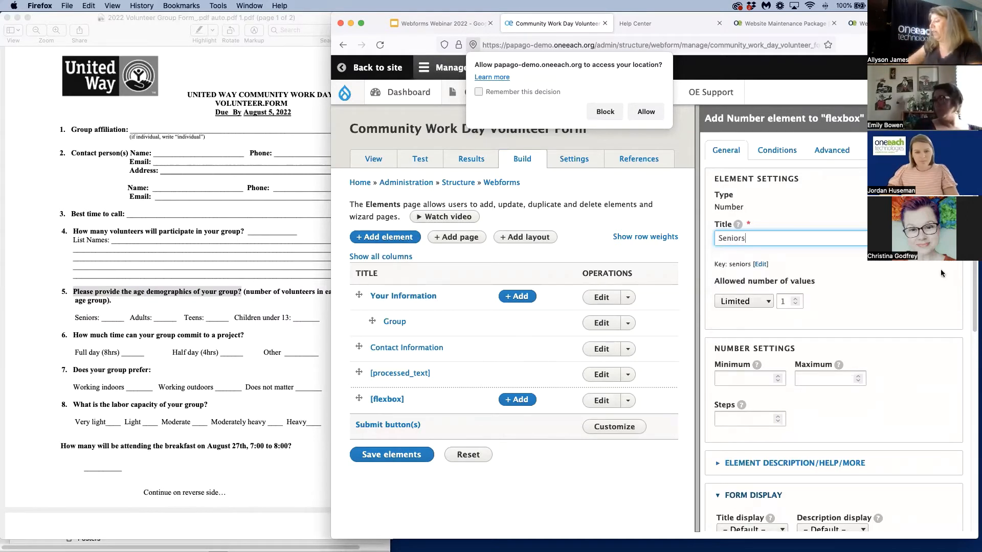
pyautogui.scroll(-3, 832, 409)
pyautogui.click(726, 271)
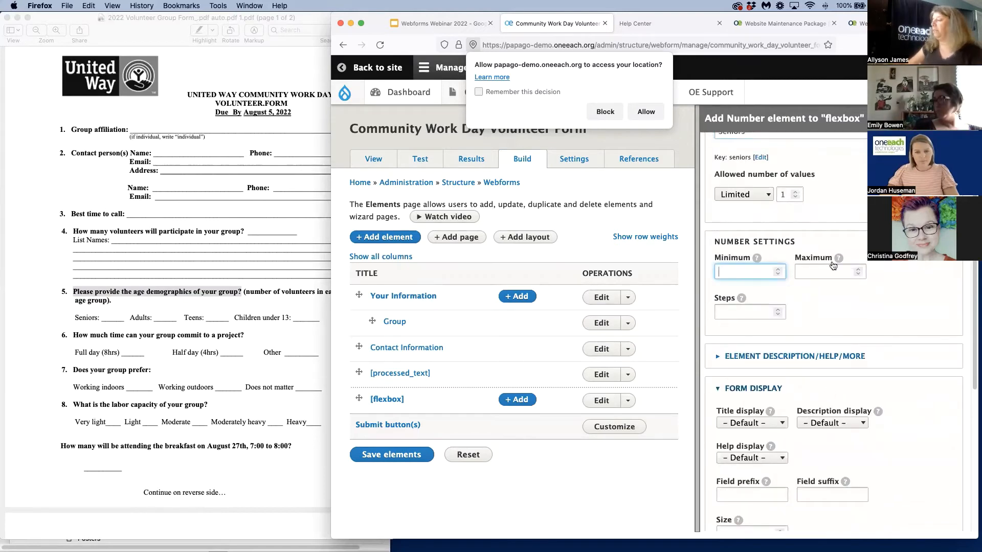
pyautogui.scroll(-7, 875, 402)
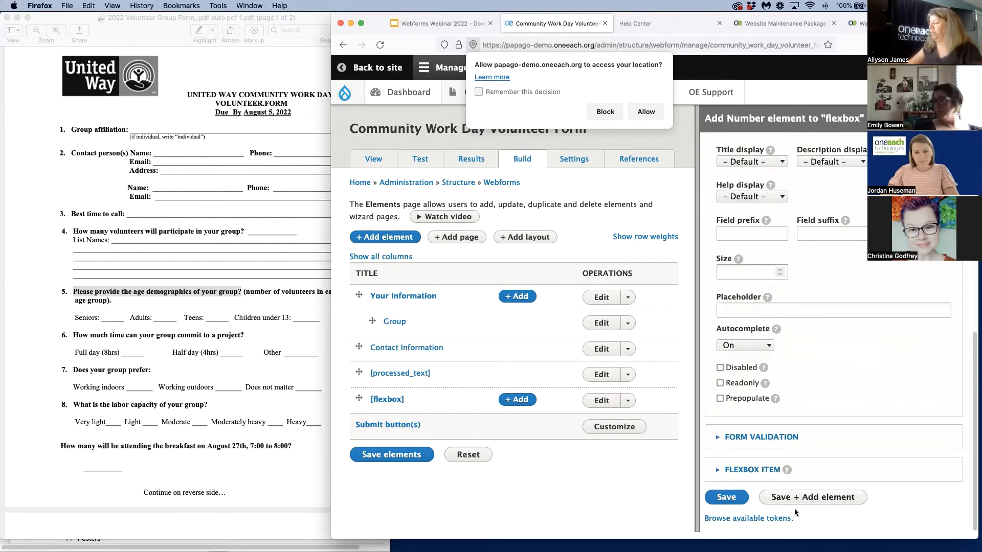
pyautogui.click(809, 497)
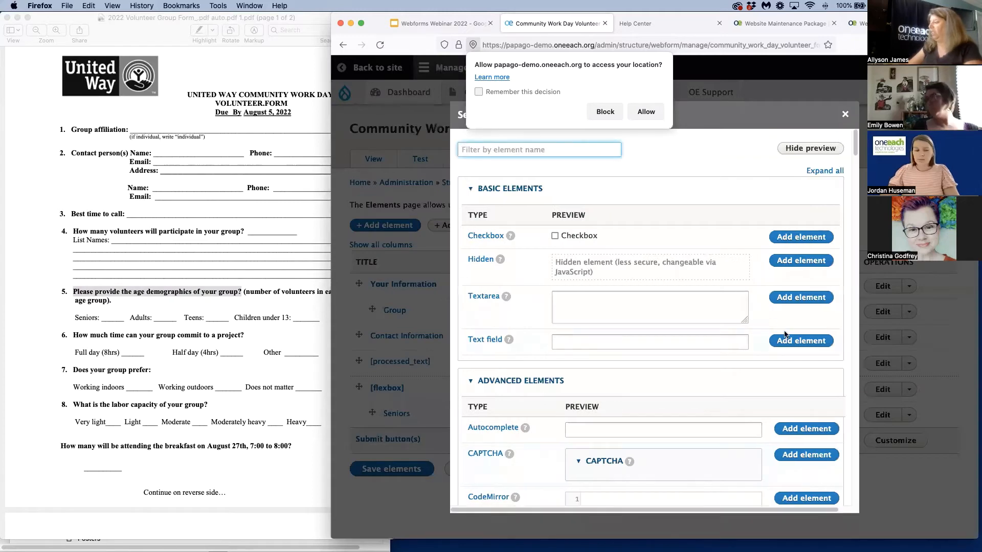
# Add a Number element titled "Adults" to the flexbox and save it
pyautogui.write('Num')
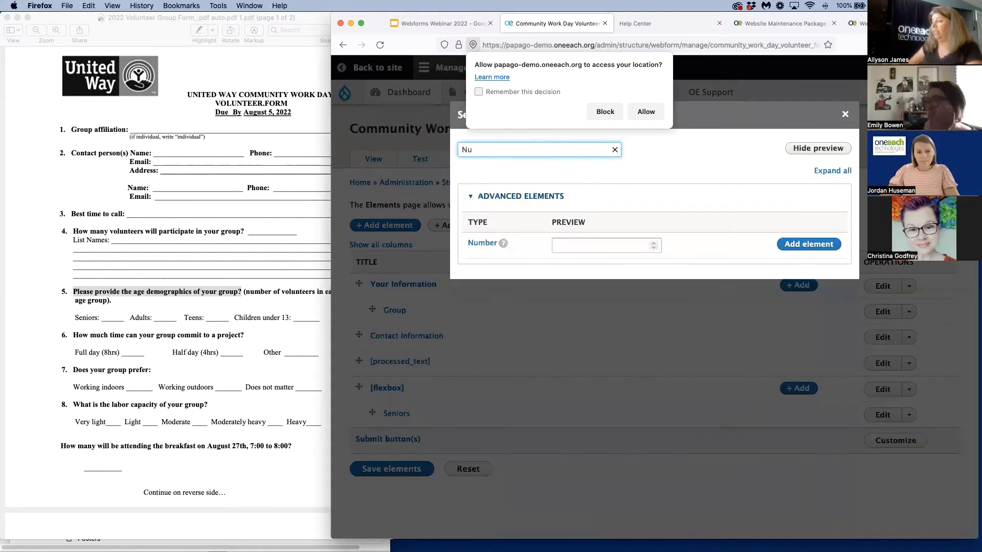
pyautogui.click(795, 243)
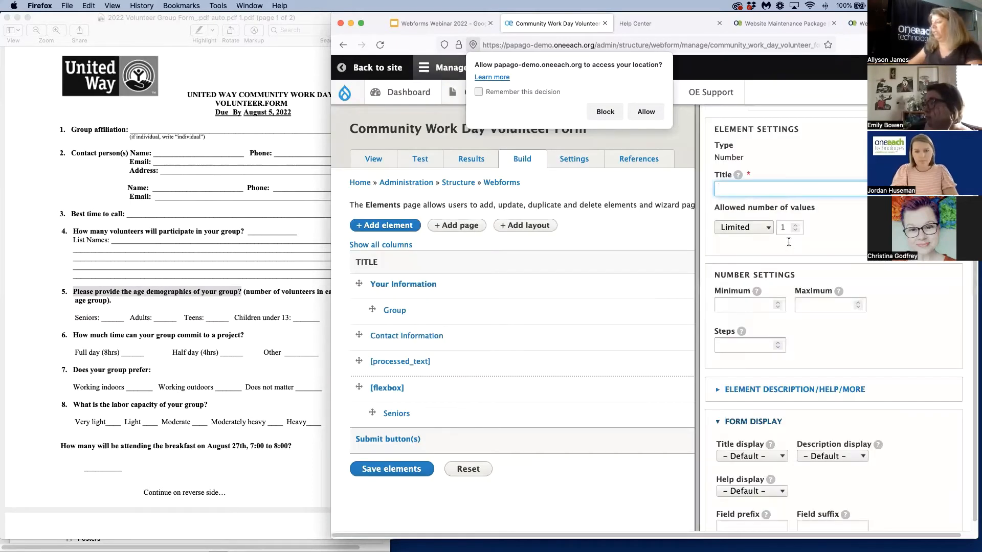
pyautogui.write('lts')
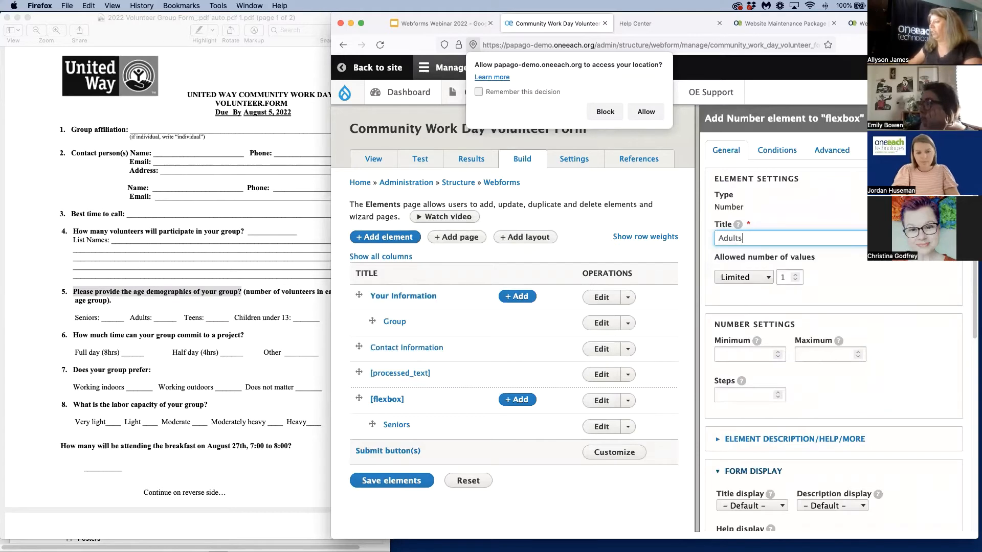
pyautogui.scroll(-6, 734, 515)
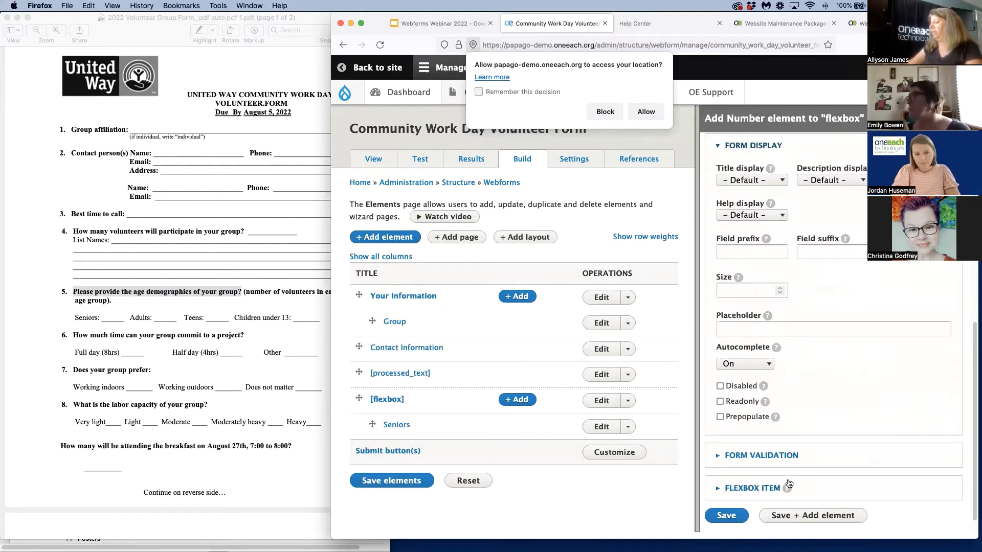
pyautogui.click(732, 515)
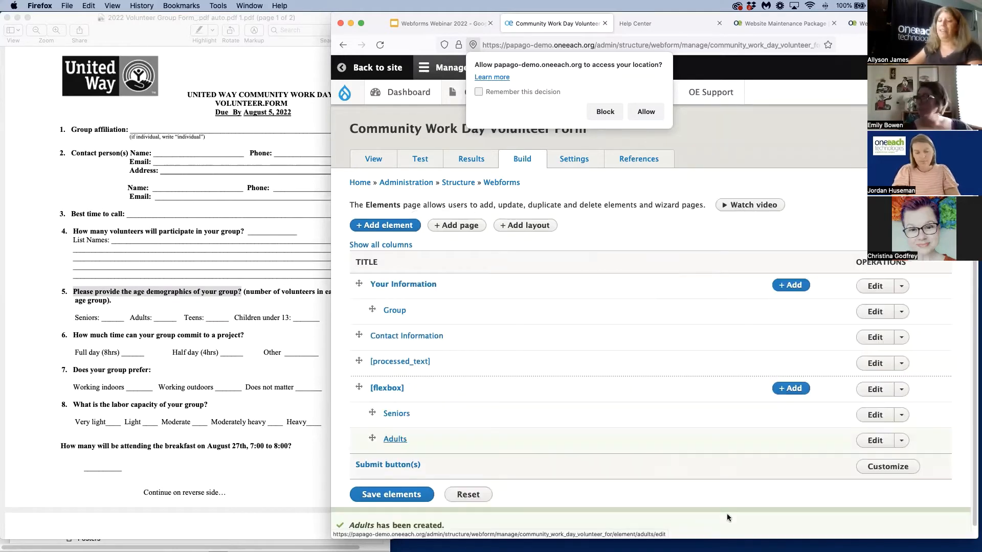
# Save the webform's elements and check the volunteer count heading and the Seniors and Adults fields on the public form
pyautogui.click(373, 495)
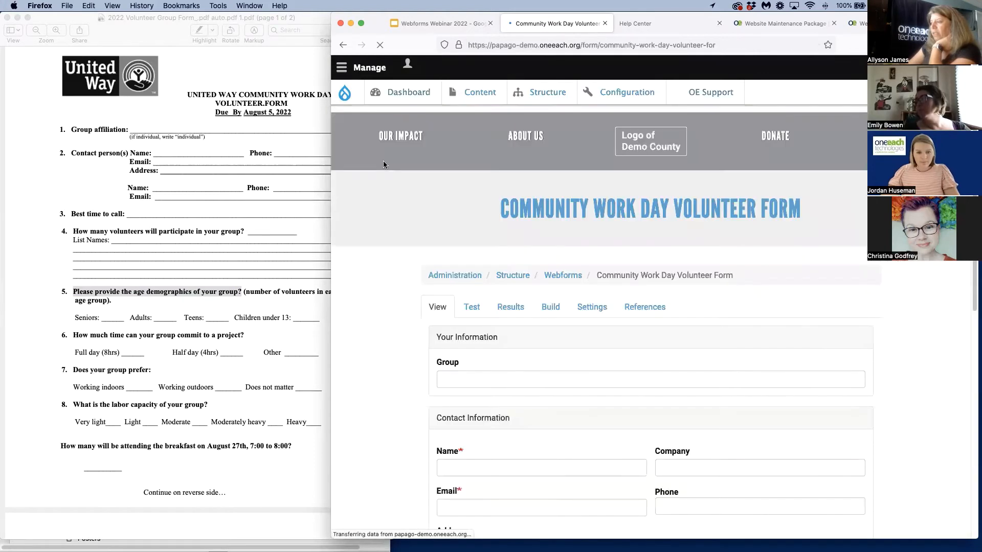
pyautogui.scroll(-3, 623, 335)
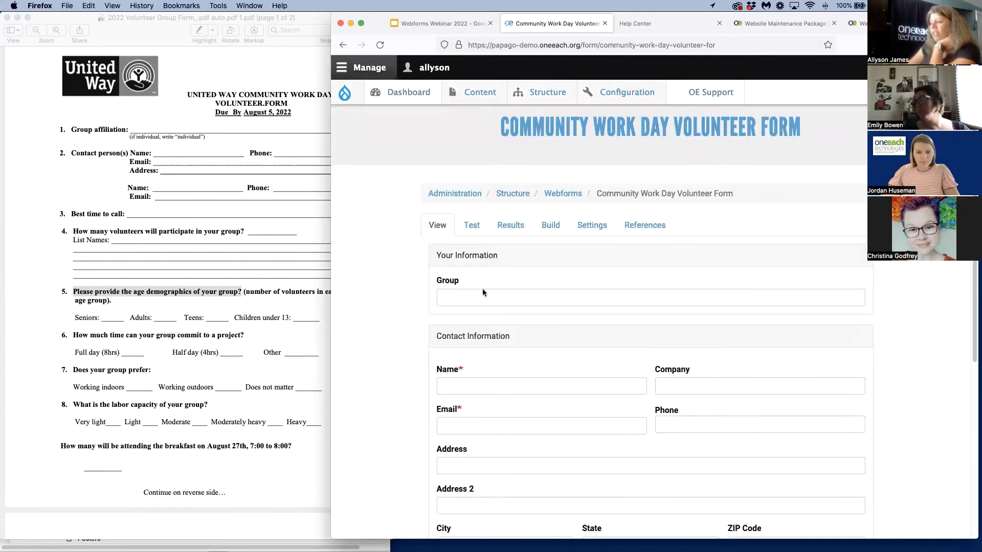
pyautogui.moveTo(438, 258); pyautogui.dragTo(509, 257)
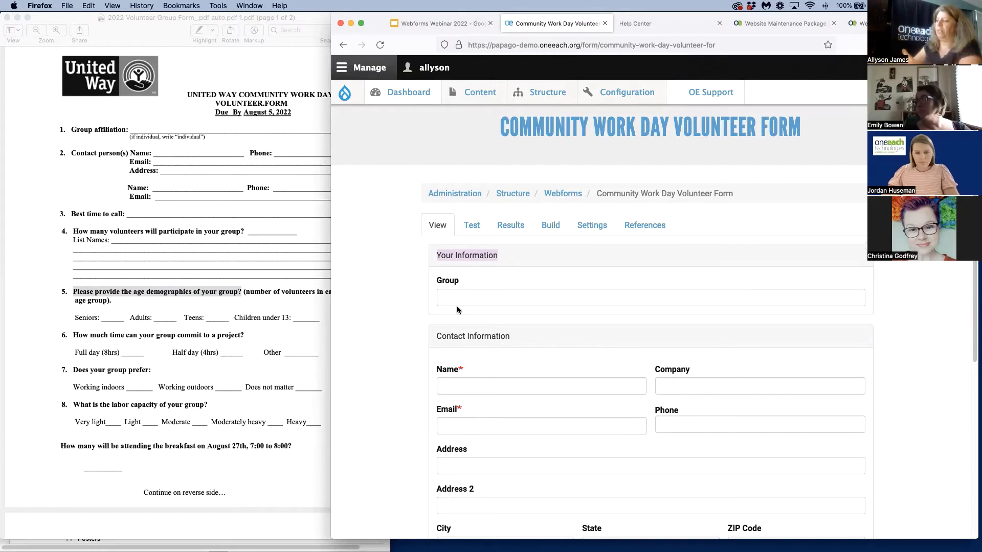
pyautogui.scroll(-1, 498, 294)
pyautogui.scroll(-5, 498, 294)
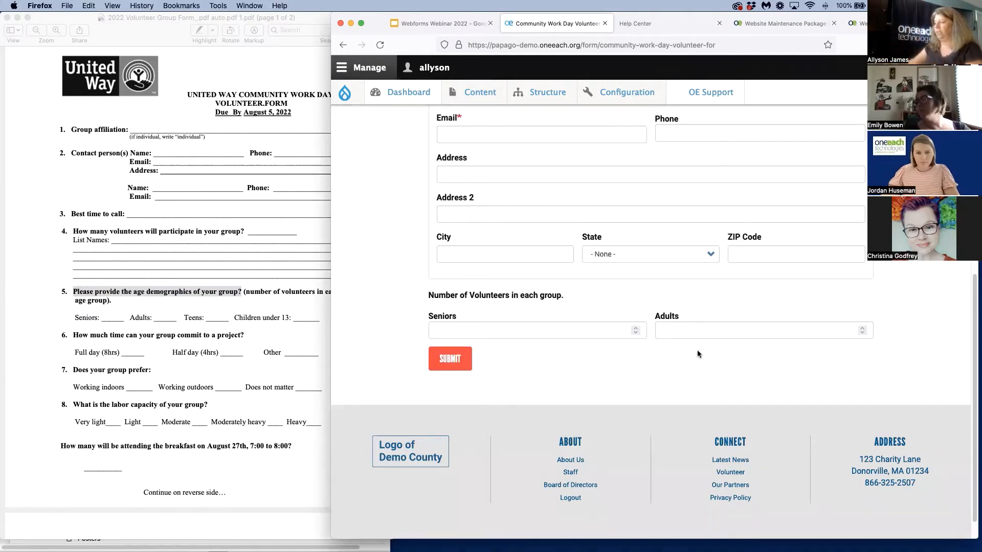
pyautogui.scroll(6, 547, 389)
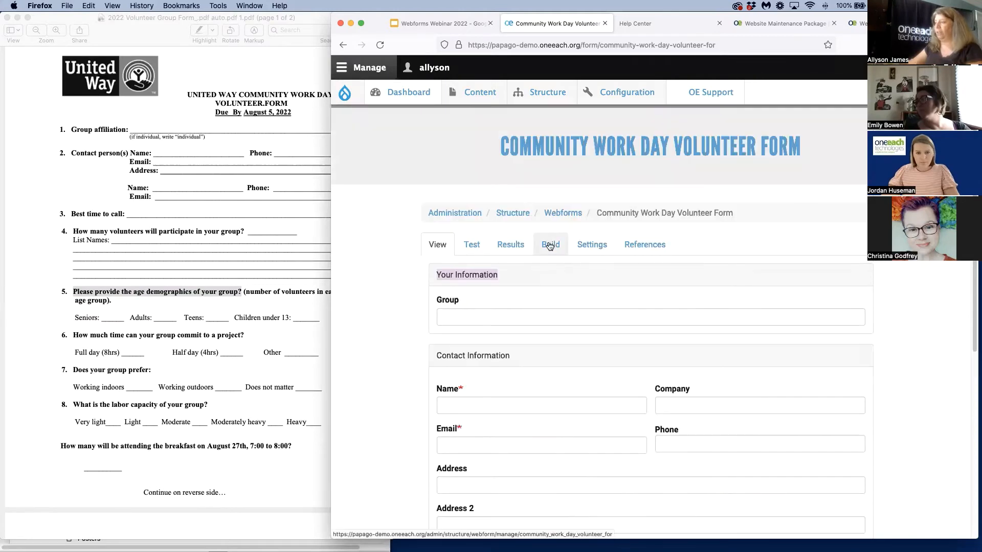
# Add a Number element titled "Children" to the flexbox on the webform's build page and save it
pyautogui.click(550, 248)
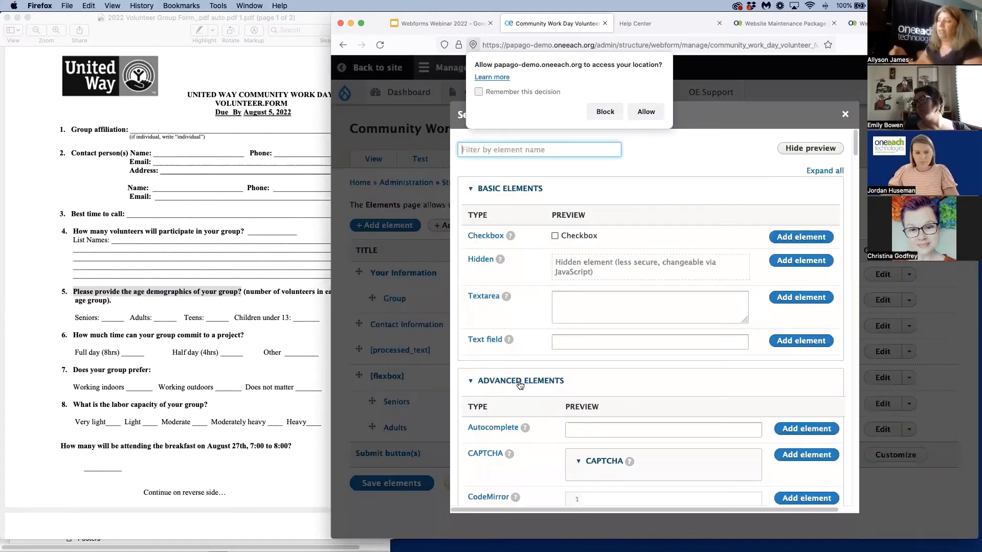
pyautogui.write('n')
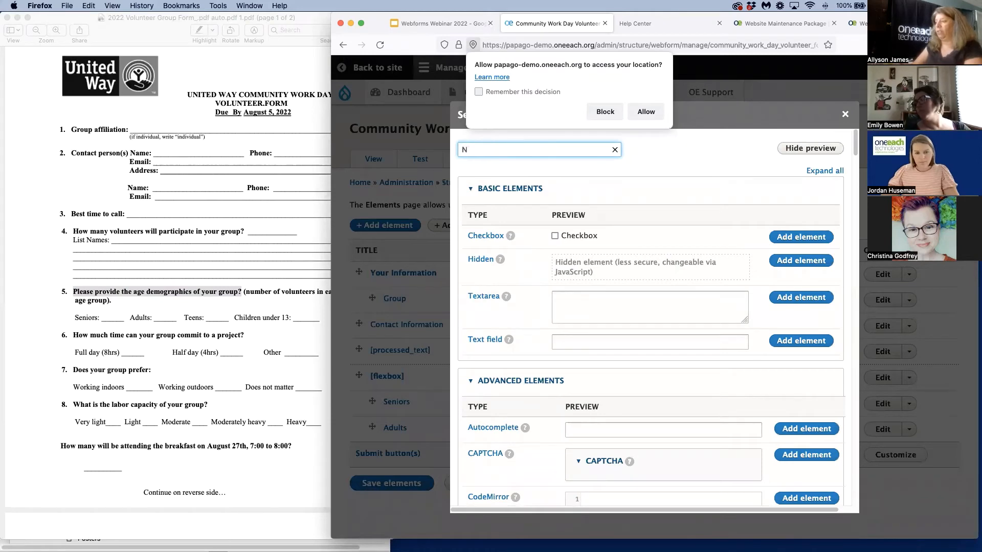
pyautogui.write('umb')
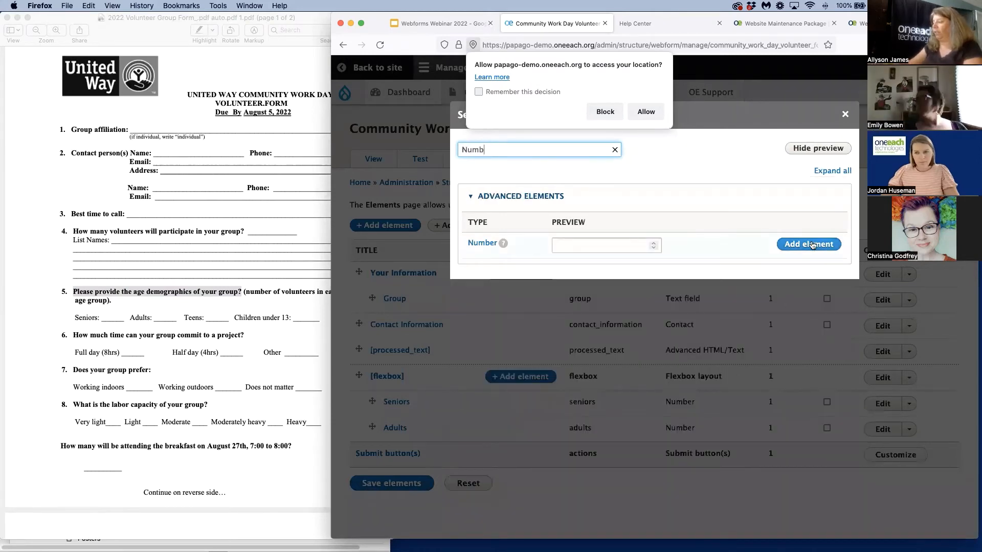
pyautogui.click(809, 244)
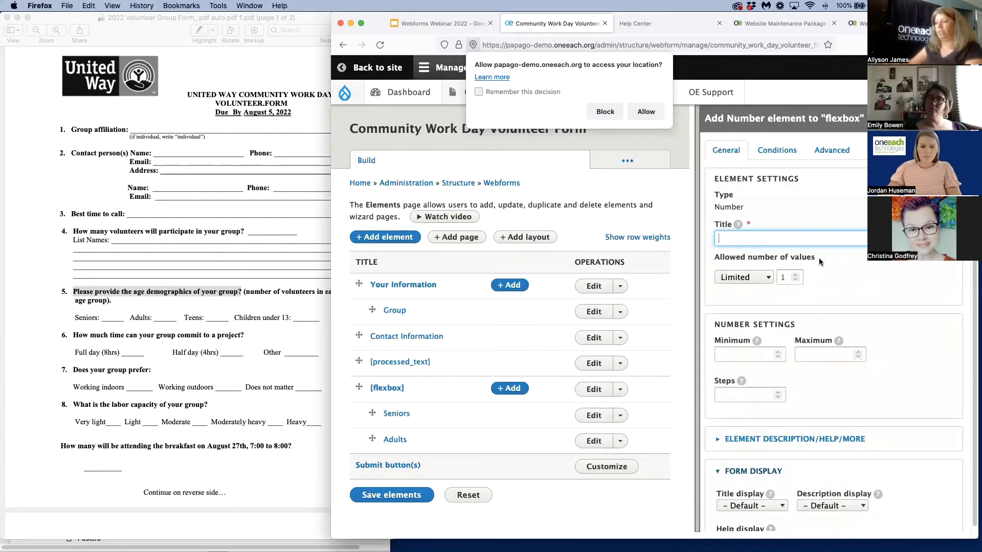
pyautogui.write('Chi')
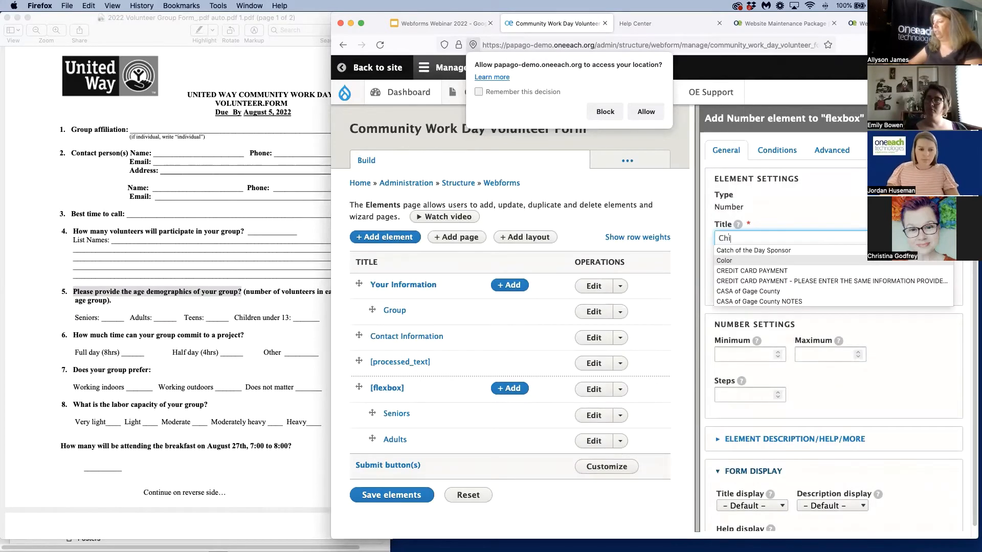
pyautogui.write('ldr')
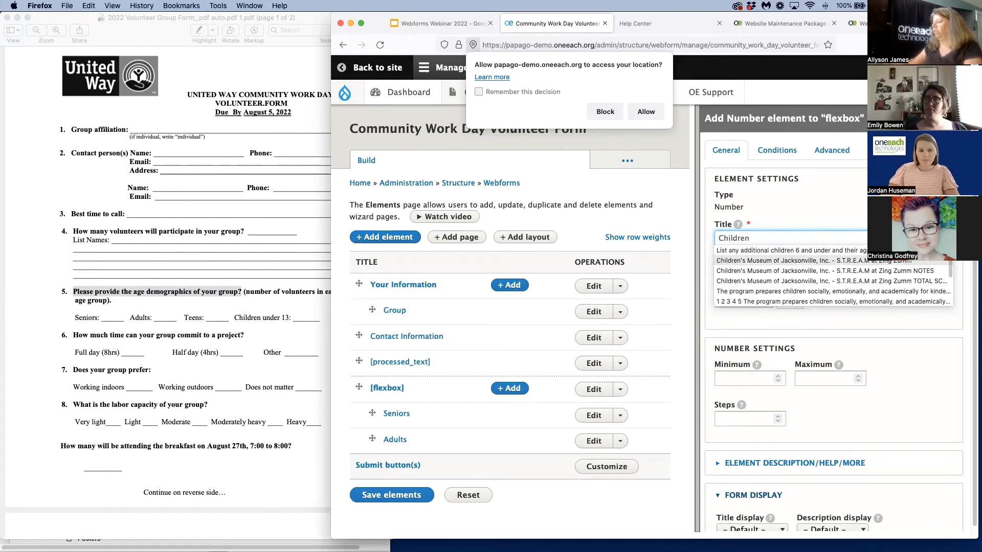
pyautogui.write('en')
pyautogui.scroll(-10, 767, 409)
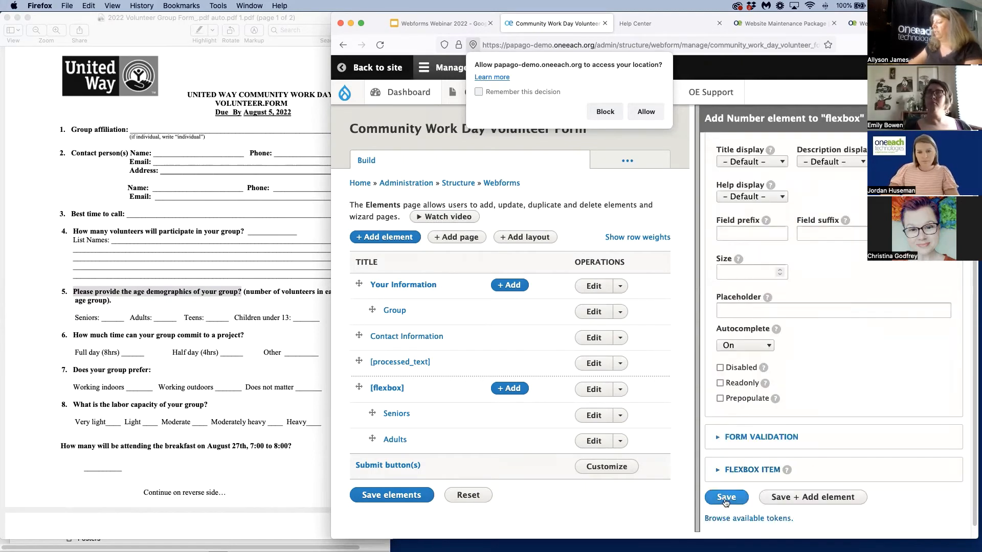
pyautogui.click(725, 500)
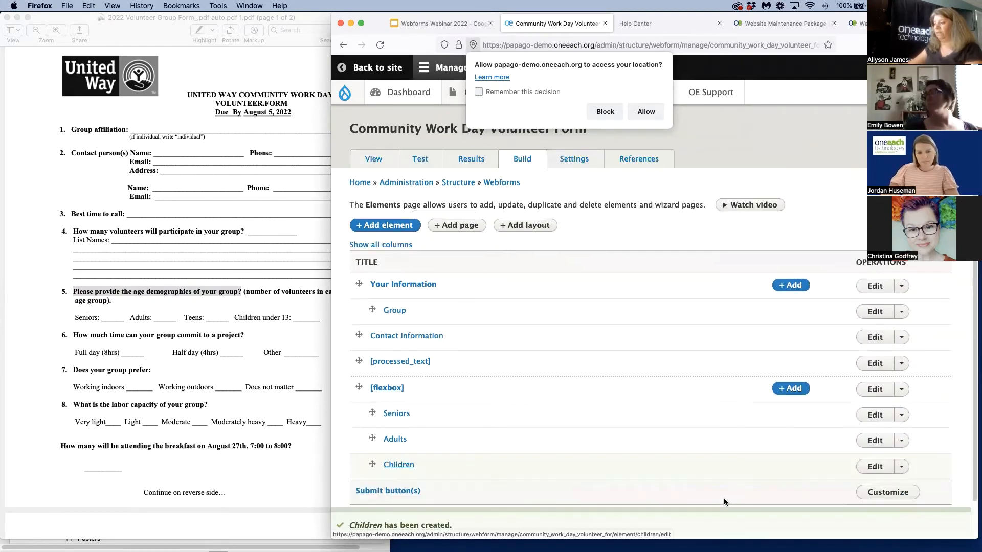
# Save the webform's elements and check the Seniors, Adults and Children fields on the public form
pyautogui.scroll(-2, 391, 483)
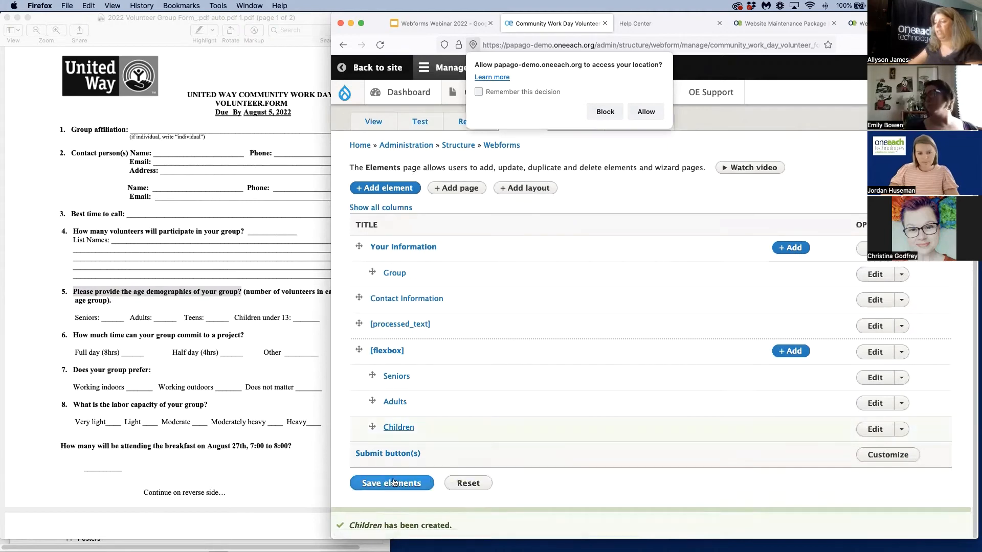
pyautogui.click(394, 482)
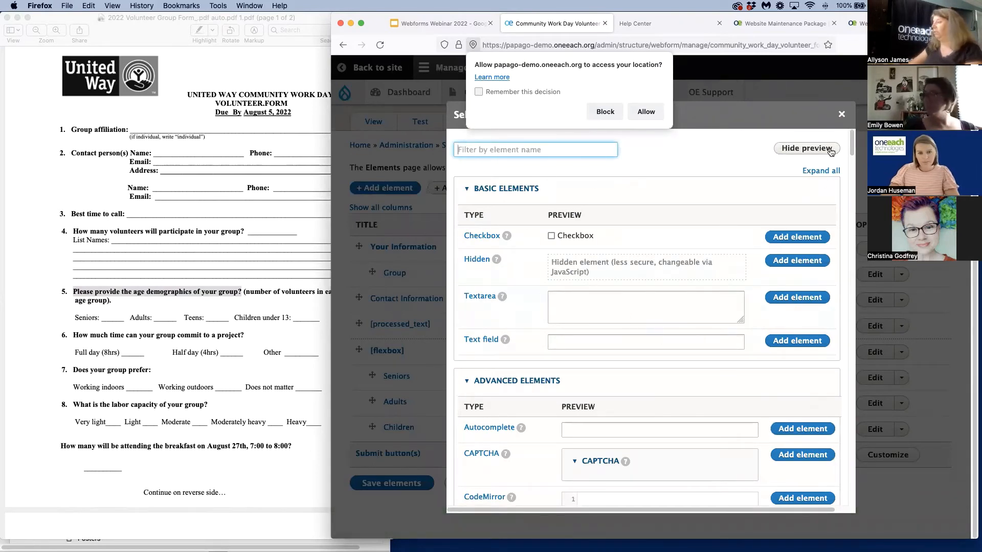
pyautogui.press('Escape')
pyautogui.click(372, 121)
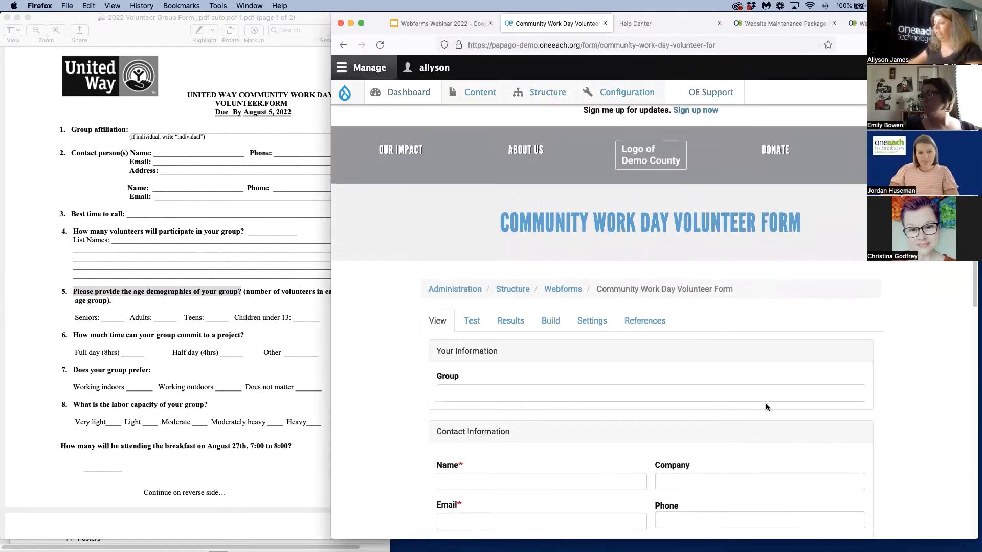
pyautogui.scroll(-3, 788, 409)
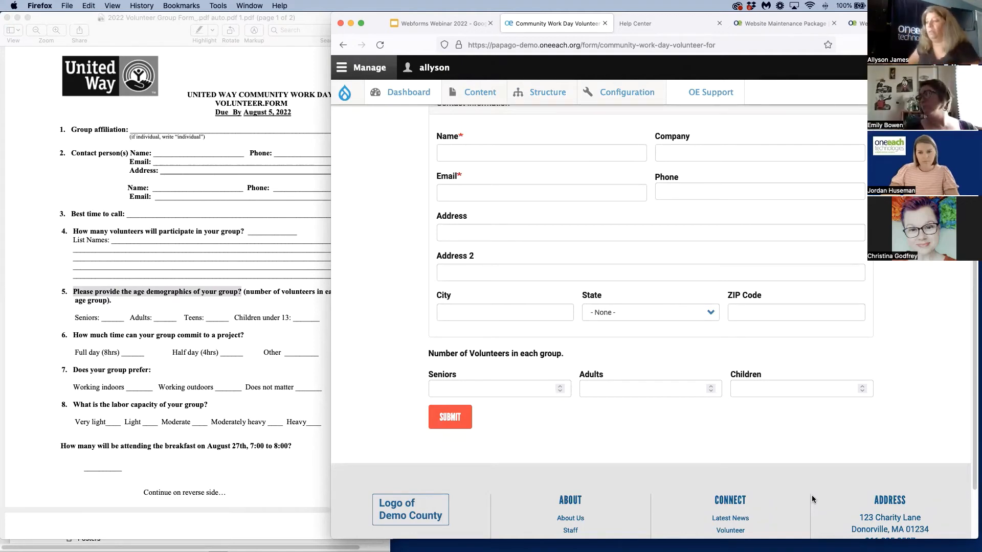
# Copy question 9, "Does anyone from your group have experience in (check all that apply)", from the volunteer form PDF
pyautogui.scroll(-6, 220, 357)
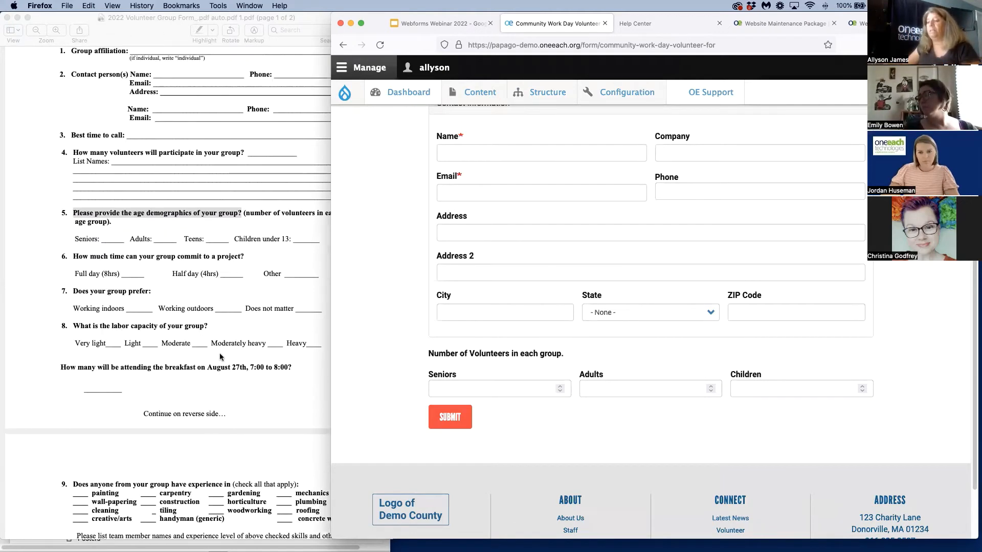
pyautogui.scroll(-2, 220, 358)
pyautogui.click(223, 344)
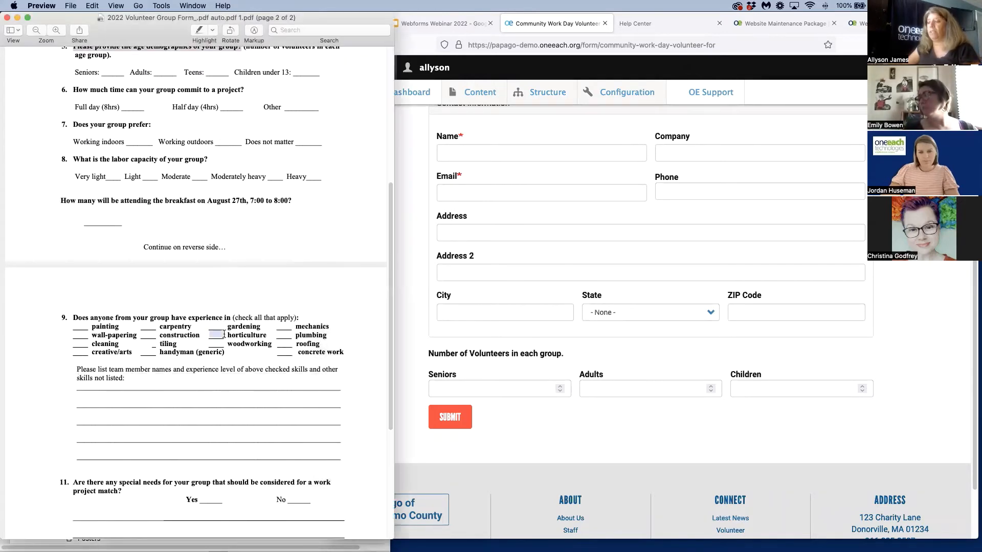
pyautogui.moveTo(73, 317); pyautogui.dragTo(236, 319)
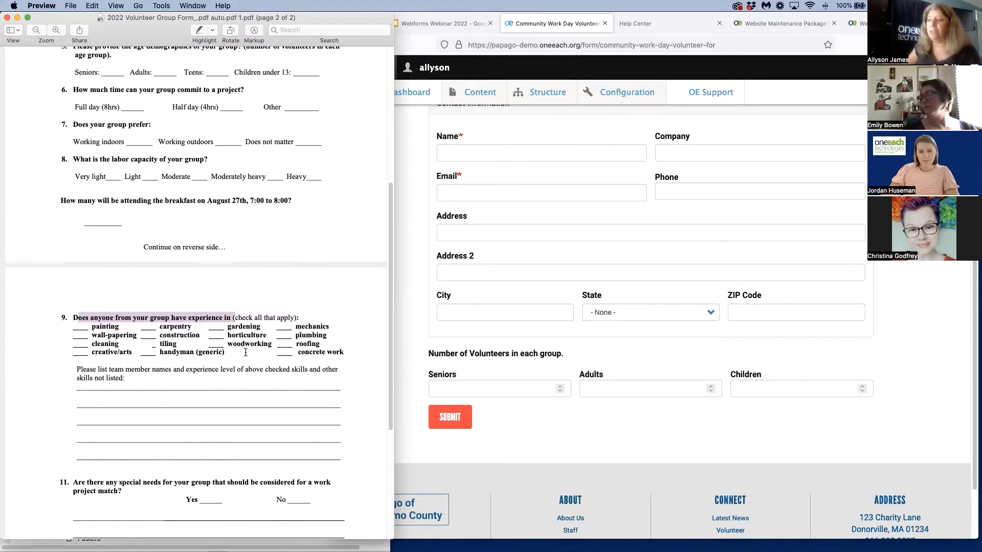
pyautogui.click(207, 352)
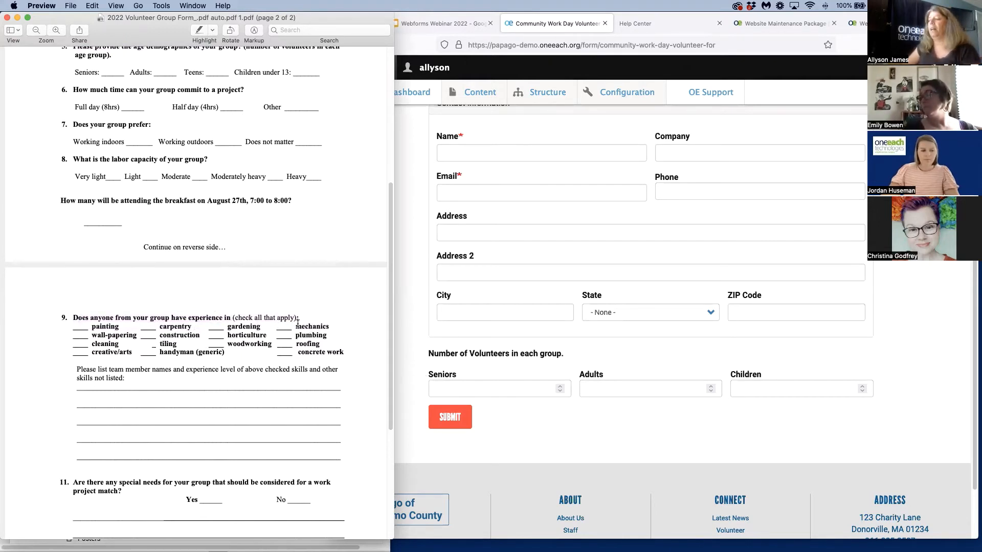
pyautogui.moveTo(295, 317); pyautogui.dragTo(73, 317)
pyautogui.rightClick(75, 317)
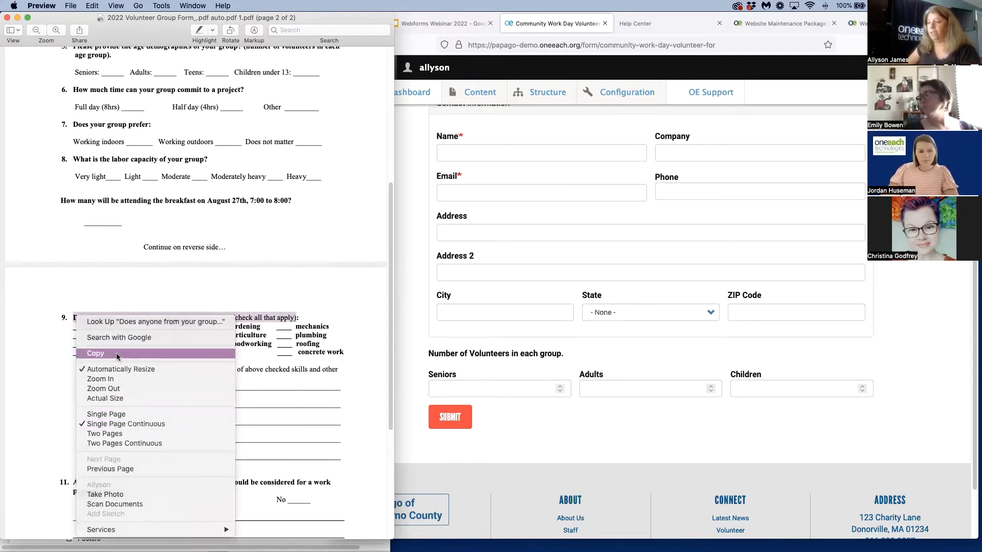
pyautogui.click(97, 353)
# Add a Checkboxes other element to the webform and paste the copied question 9 text as its title
pyautogui.click(582, 400)
pyautogui.scroll(10, 572, 422)
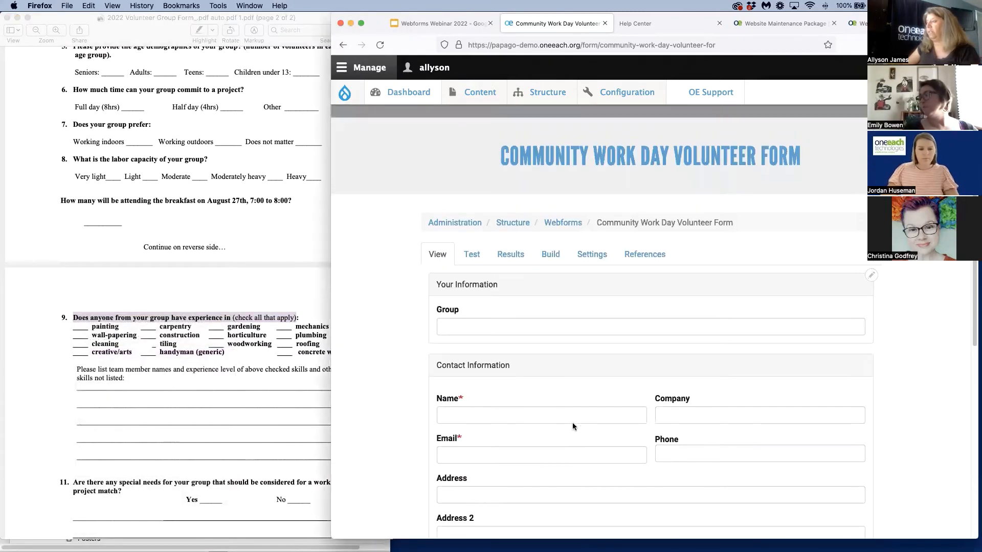
pyautogui.click(549, 256)
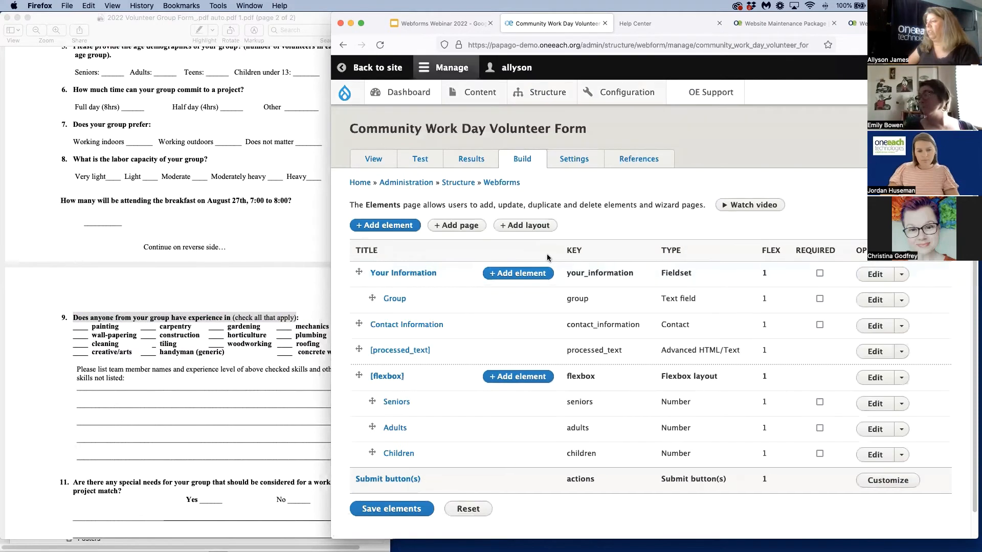
pyautogui.click(386, 226)
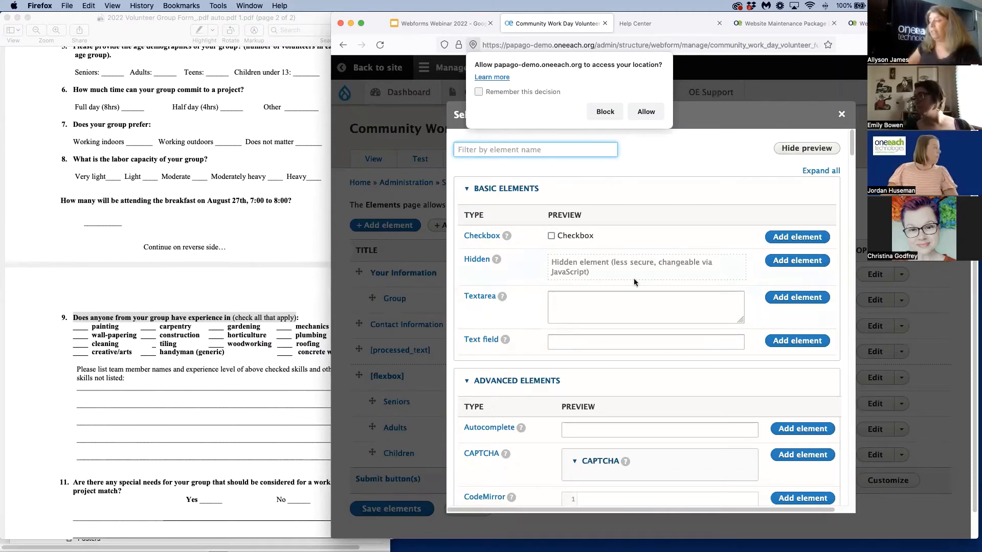
pyautogui.moveTo(610, 237); pyautogui.dragTo(556, 230)
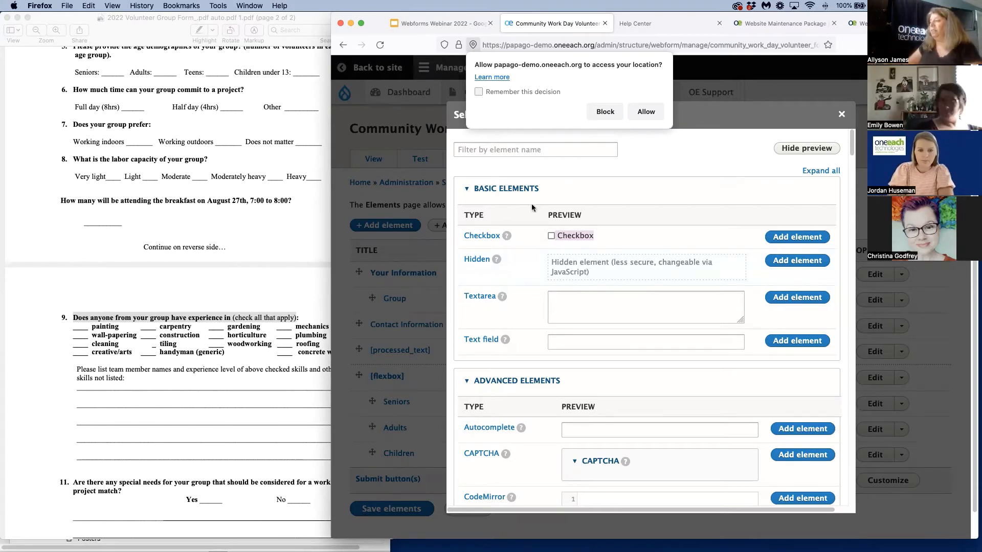
pyautogui.click(511, 149)
pyautogui.write('ch')
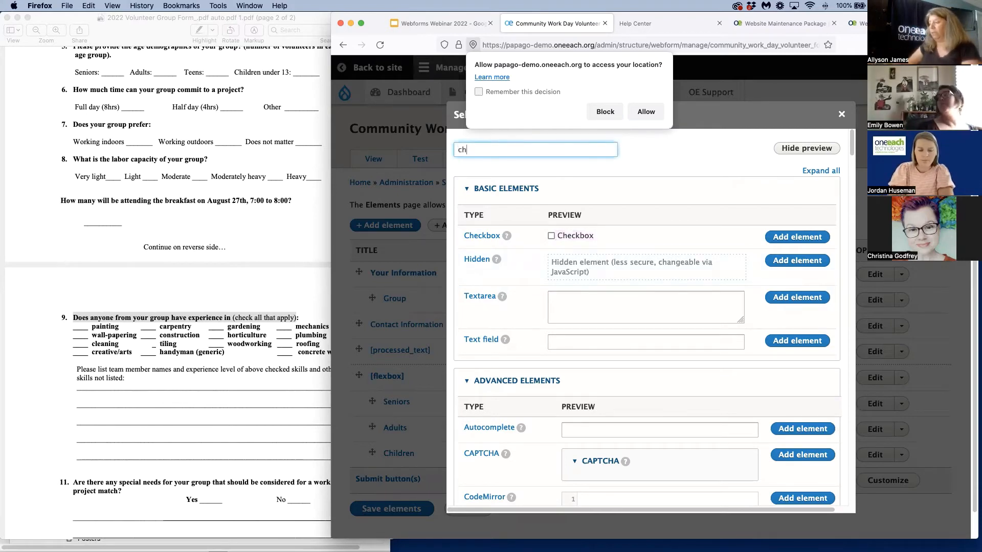
pyautogui.write('eck')
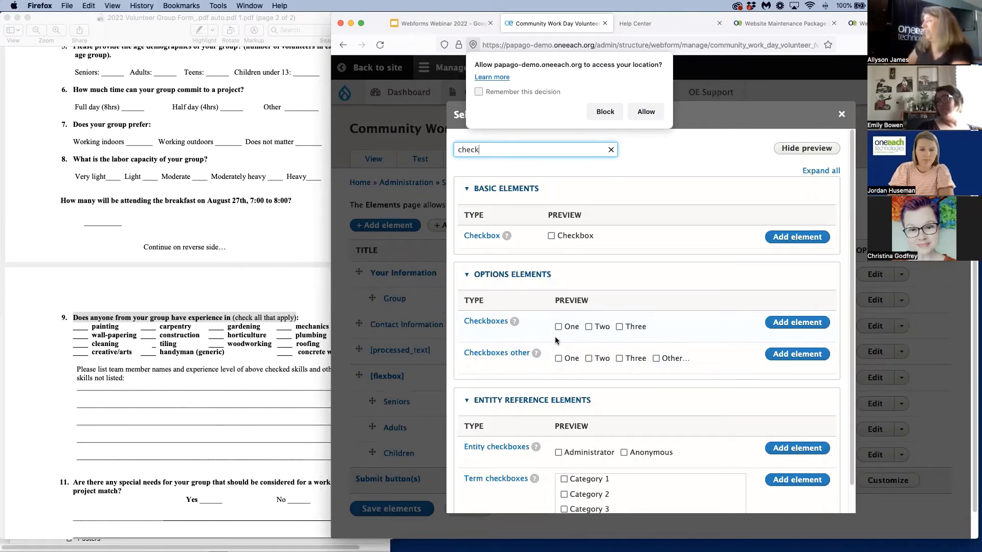
pyautogui.click(656, 360)
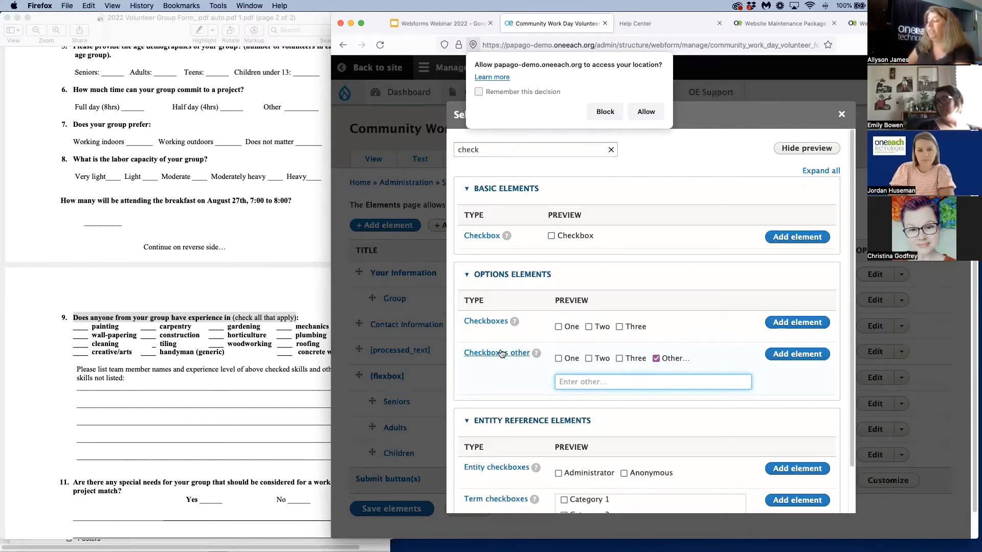
pyautogui.click(802, 355)
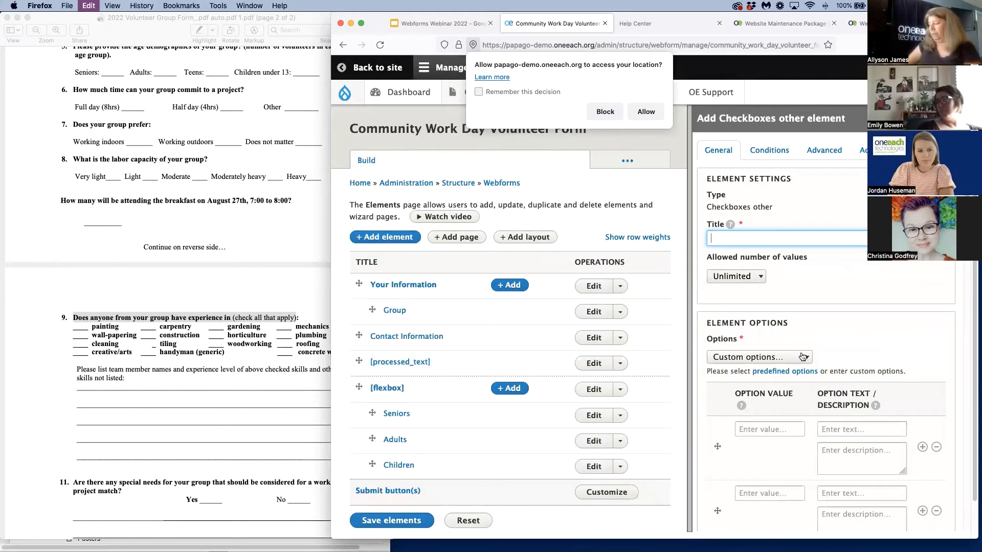
pyautogui.press('cmd+v')
# Enter Painting, Carpentry and Gardening as the custom options of the Checkboxes other element
pyautogui.scroll(-2, 773, 403)
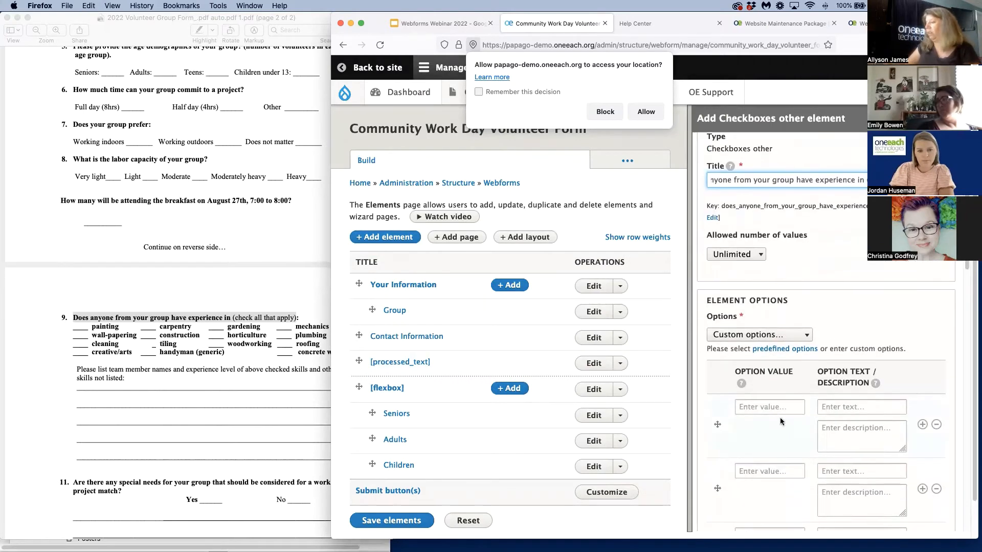
pyautogui.click(754, 406)
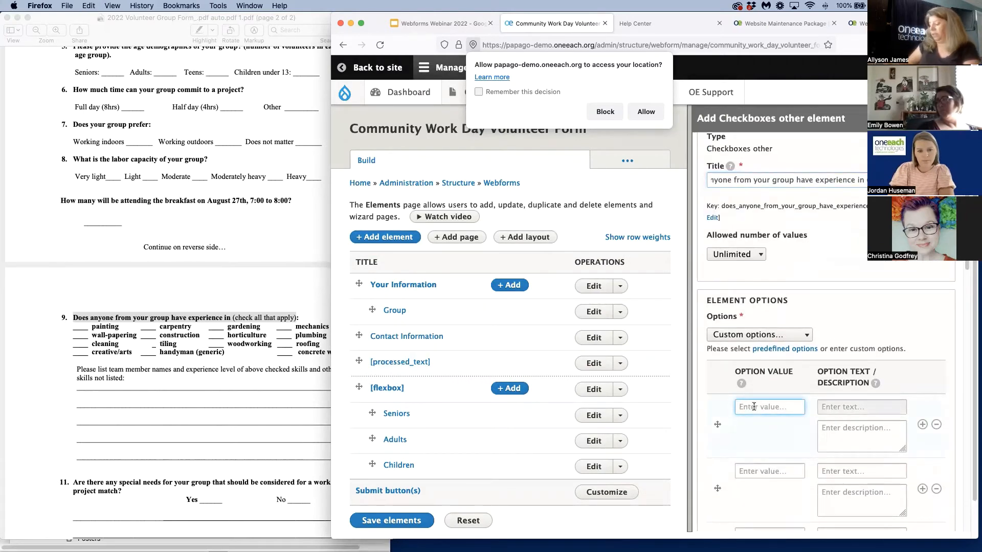
pyautogui.write('Painting')
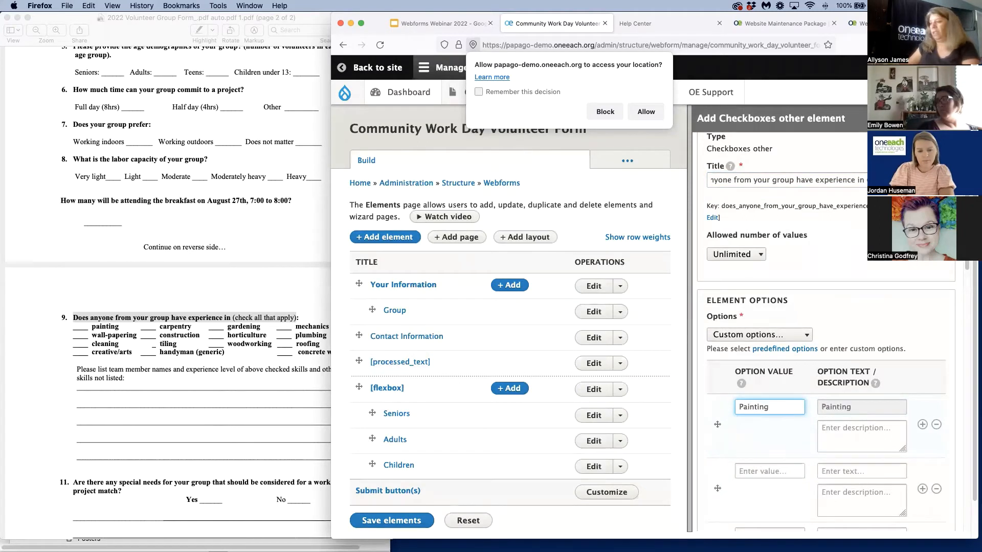
pyautogui.click(801, 476)
pyautogui.write('Cap')
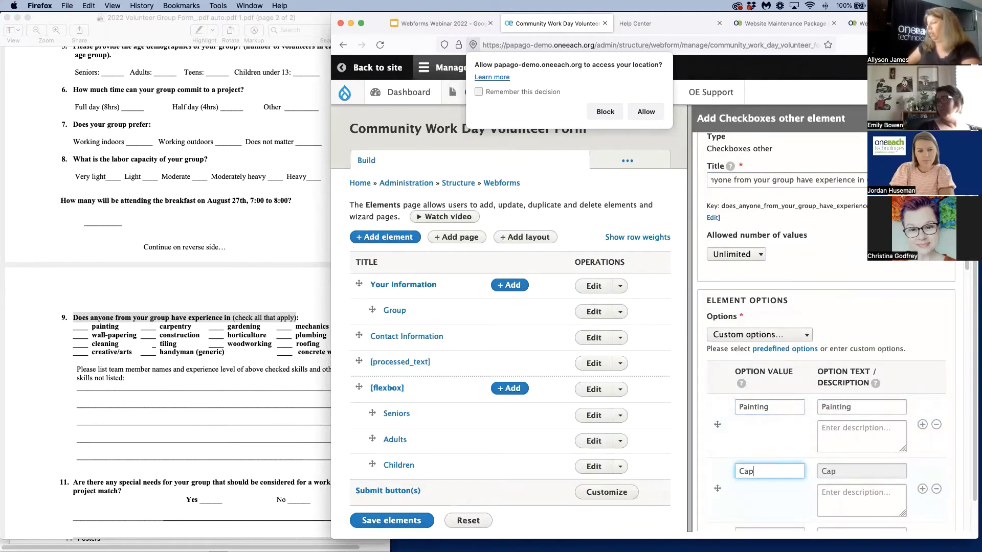
pyautogui.press('BackSpace')
pyautogui.write('r')
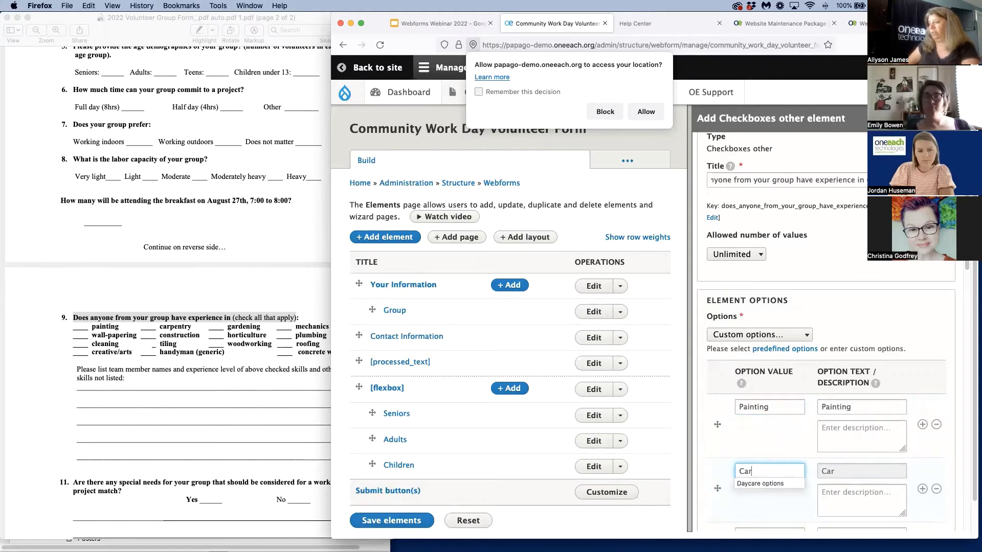
pyautogui.write('pentry')
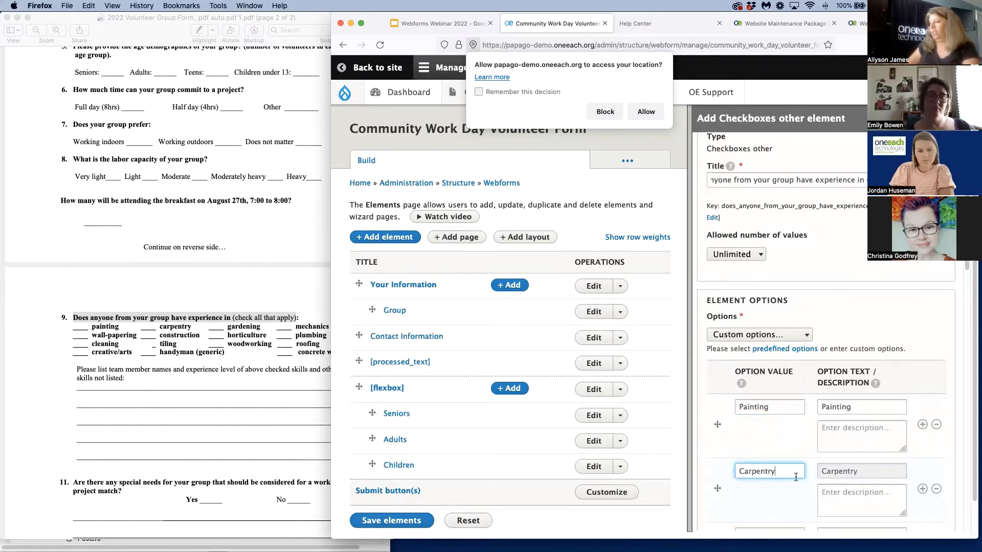
pyautogui.scroll(-5, 796, 477)
pyautogui.click(752, 360)
pyautogui.write('G')
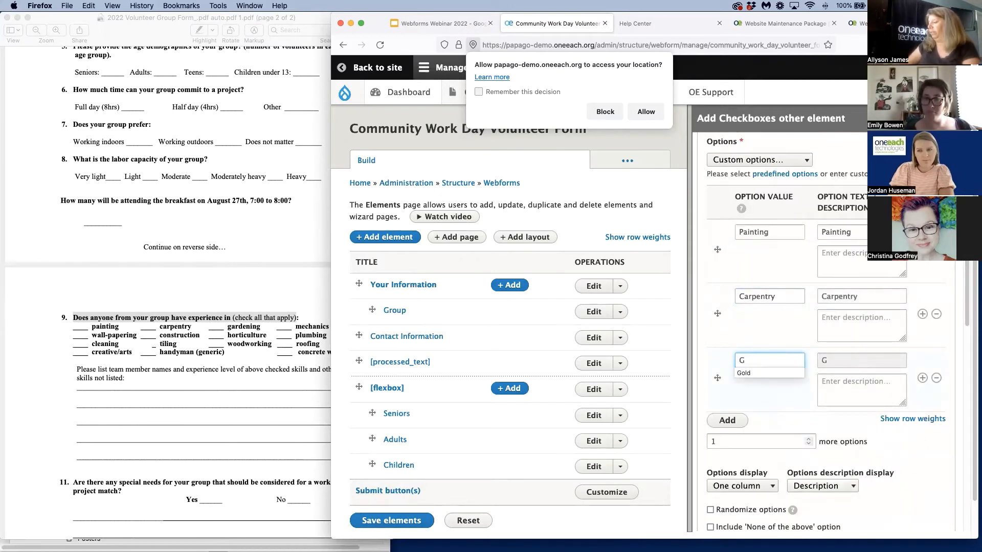
pyautogui.write('ardeni')
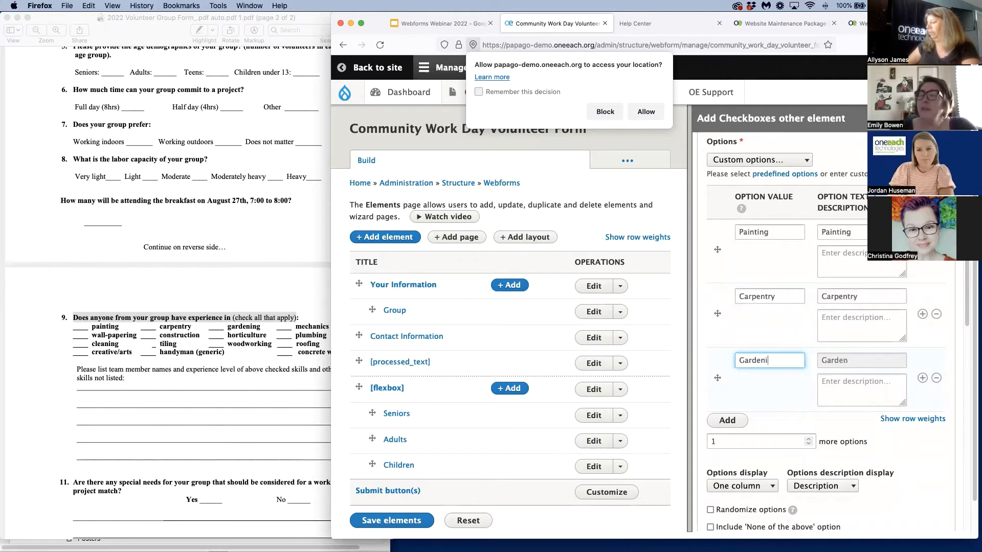
pyautogui.write('ng')
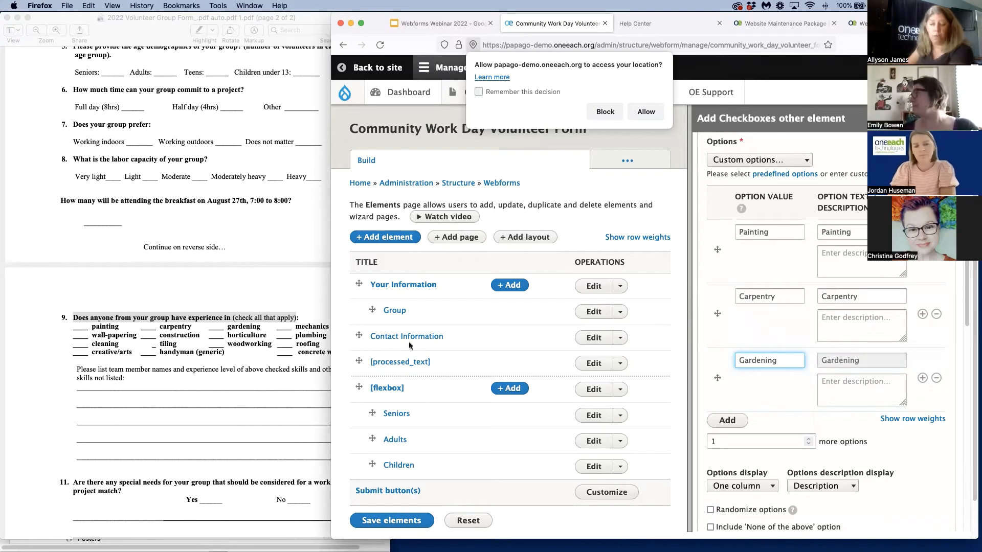
# Highlight the instruction "(check all that apply)" in question 9 of the PDF
pyautogui.click(276, 319)
pyautogui.click(251, 317)
pyautogui.moveTo(232, 318); pyautogui.dragTo(300, 317)
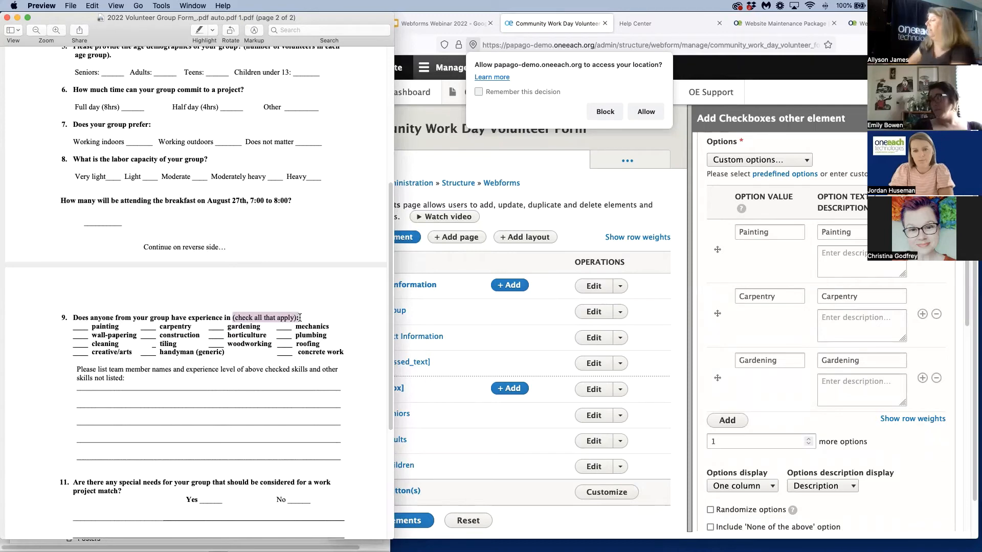
# Set the options display of the experience checkboxes element to Side by side
pyautogui.scroll(5, 818, 295)
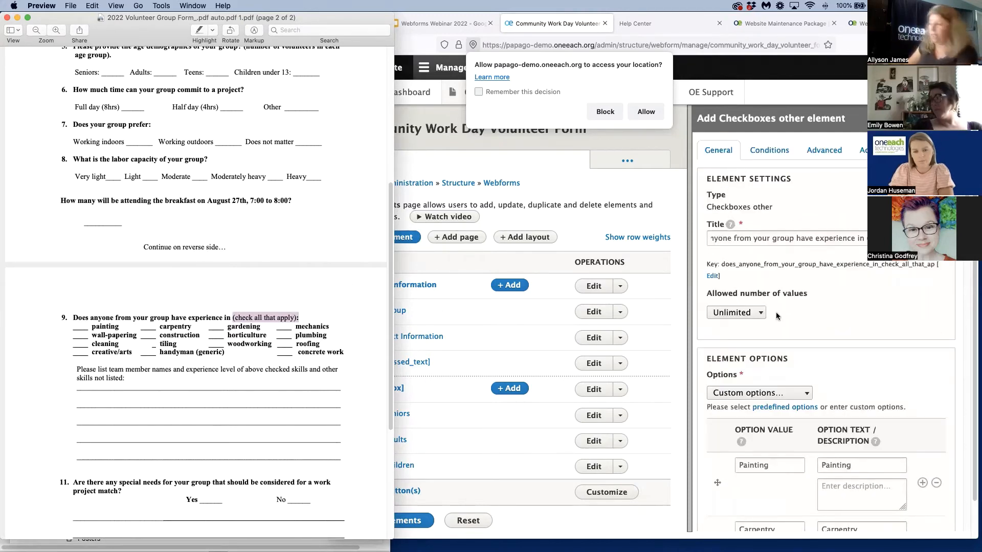
pyautogui.scroll(-4, 788, 322)
pyautogui.scroll(-5, 787, 322)
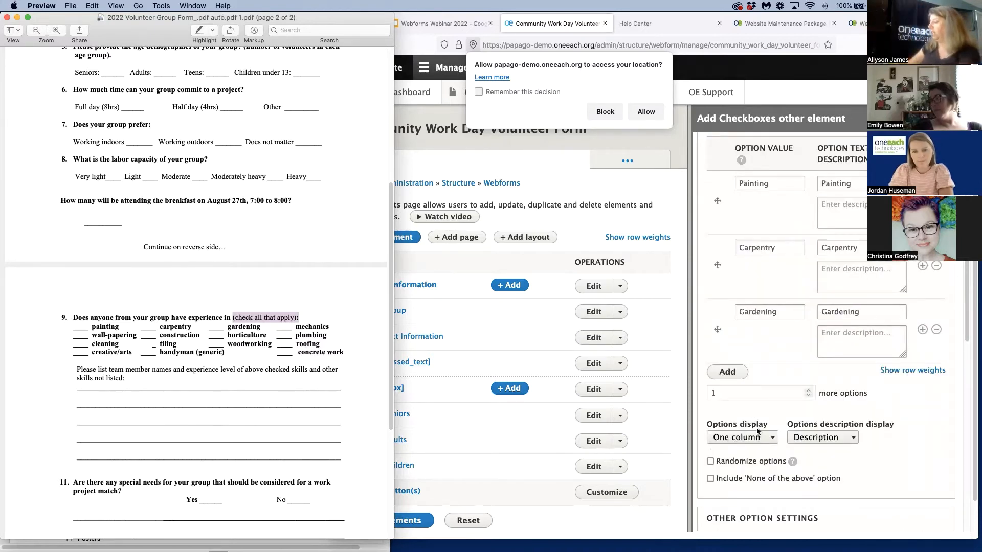
pyautogui.scroll(-2, 760, 432)
pyautogui.click(760, 381)
pyautogui.click(760, 382)
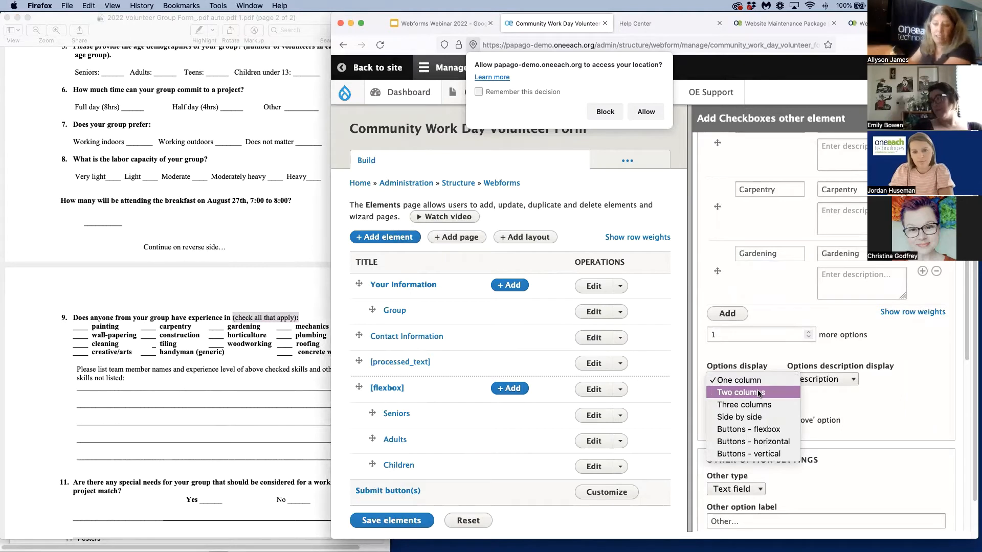
pyautogui.click(758, 420)
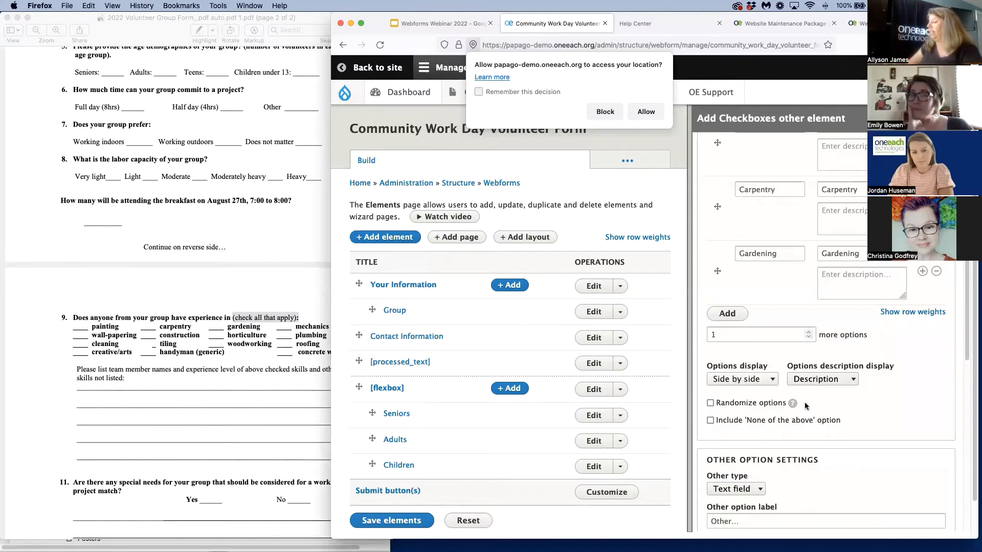
# Review the Other option settings, and save the experience checkboxes element and the webform's elements
pyautogui.scroll(-5, 803, 405)
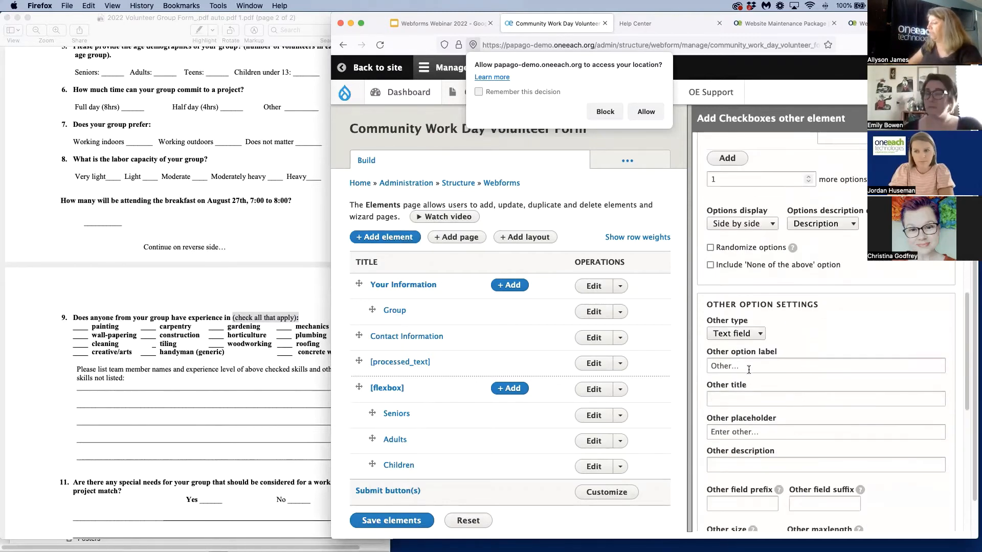
pyautogui.scroll(-2, 748, 369)
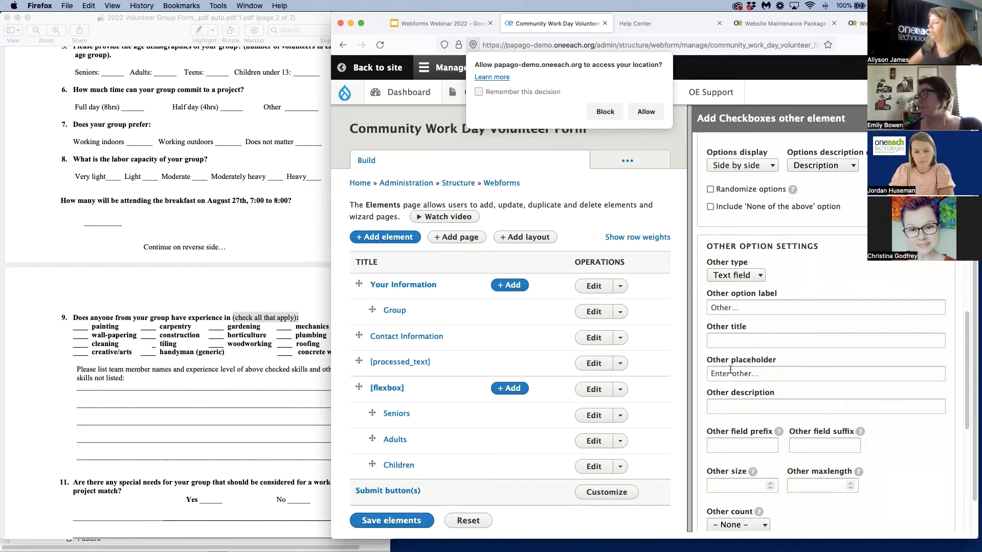
pyautogui.click(767, 377)
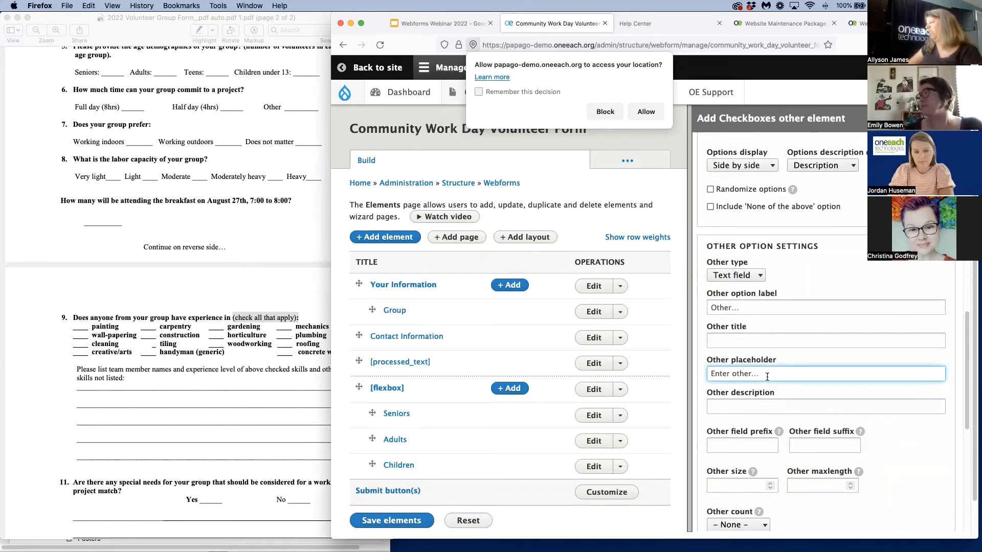
pyautogui.click(732, 342)
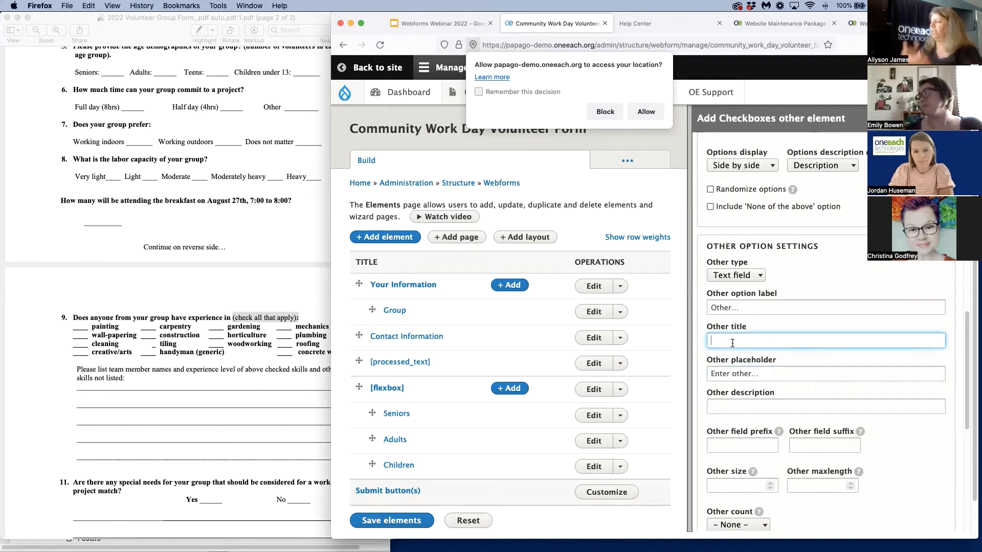
pyautogui.scroll(-6, 808, 380)
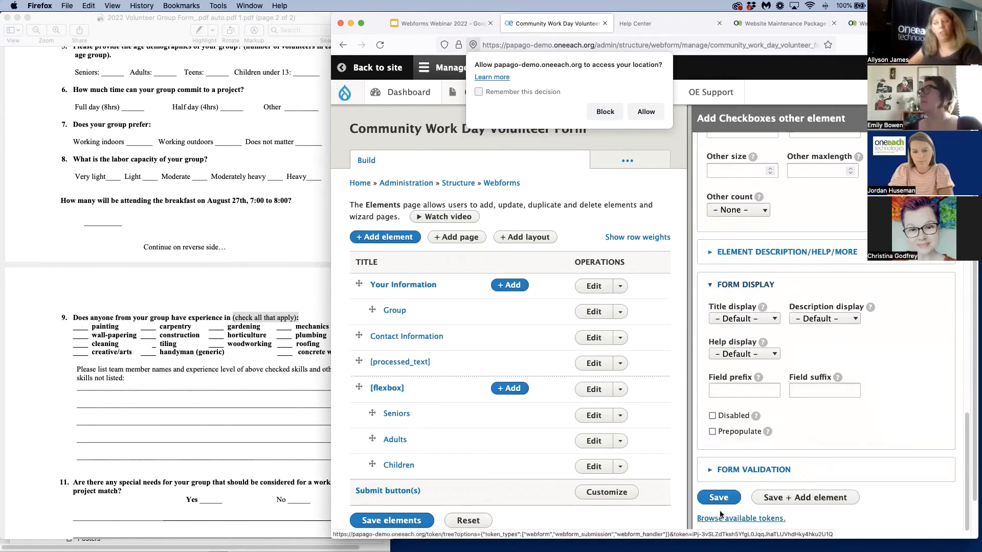
pyautogui.click(719, 498)
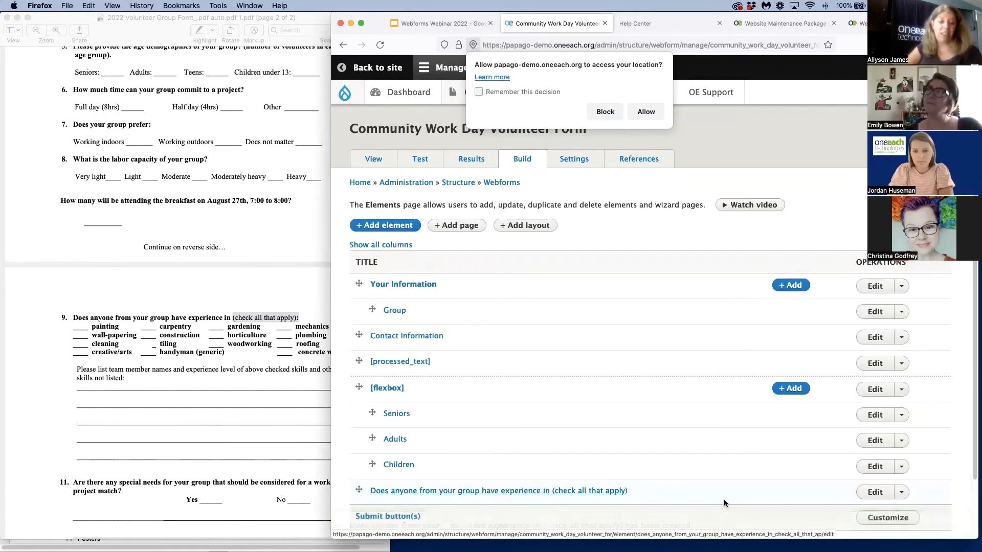
pyautogui.scroll(-2, 412, 361)
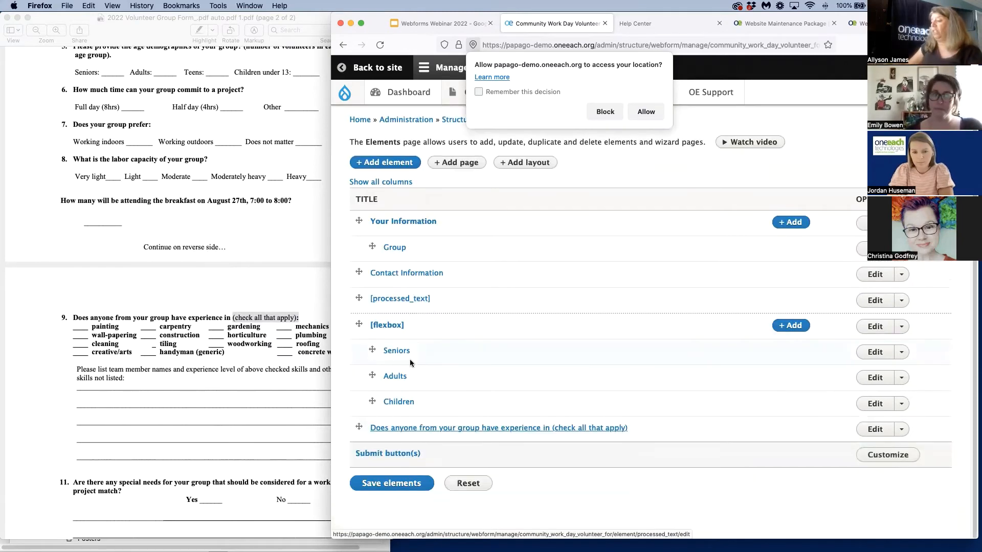
pyautogui.click(381, 480)
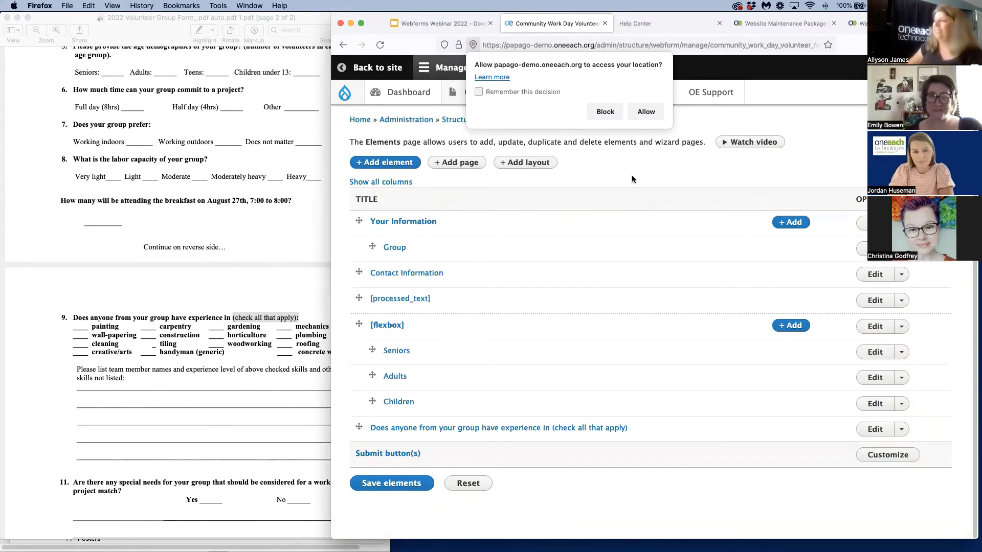
# View the Community Work Day Volunteer Form and examine how the experience question and its checkboxes are laid out
pyautogui.scroll(2, 634, 179)
pyautogui.click(373, 160)
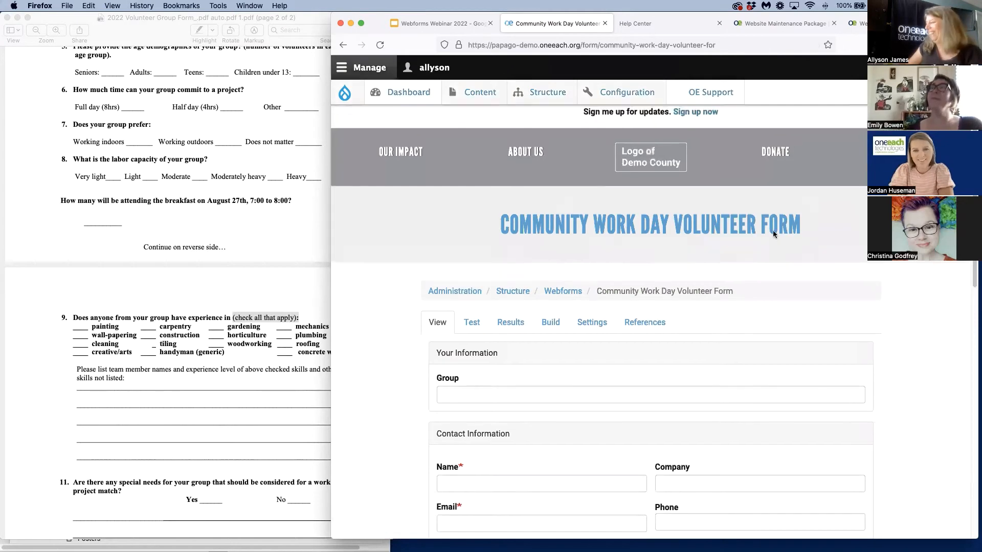
pyautogui.scroll(-5, 647, 272)
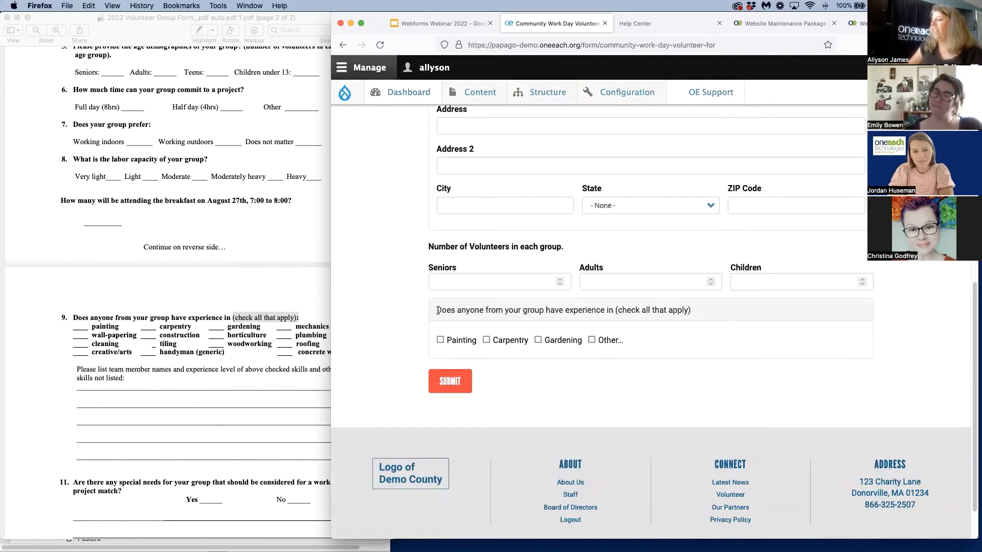
pyautogui.moveTo(437, 309); pyautogui.dragTo(720, 310)
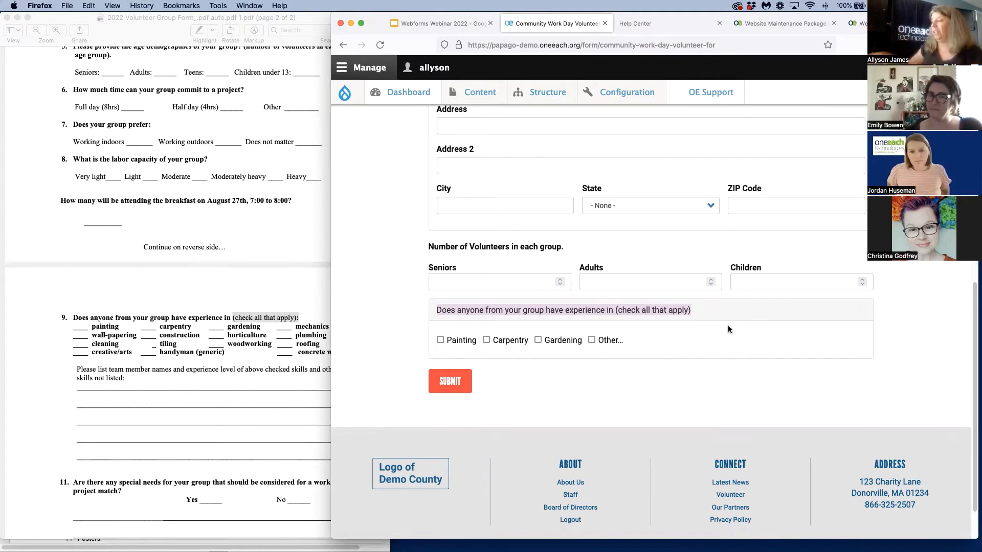
# Test the experience question by selecting Painting, Carpentry, Gardening and Other
pyautogui.click(440, 340)
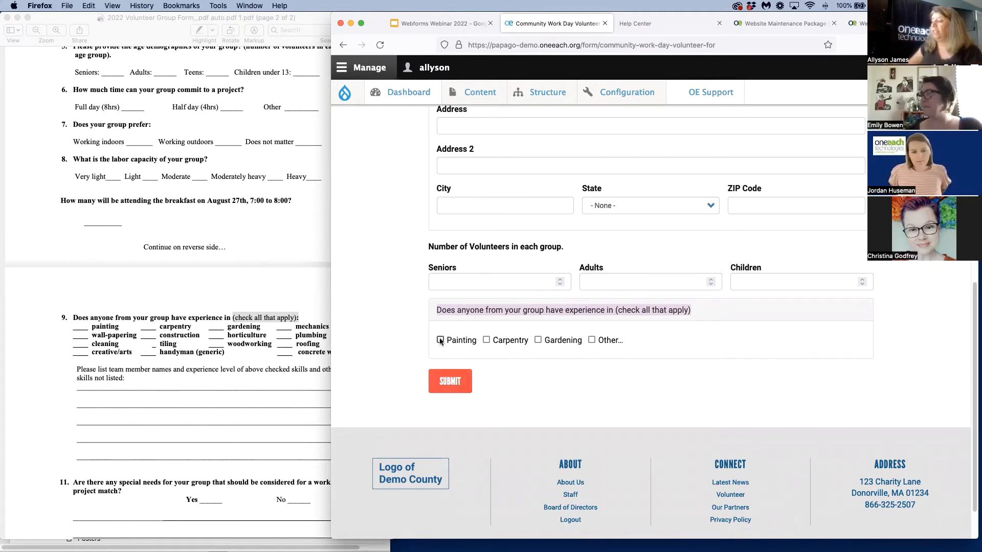
pyautogui.click(487, 341)
pyautogui.click(537, 340)
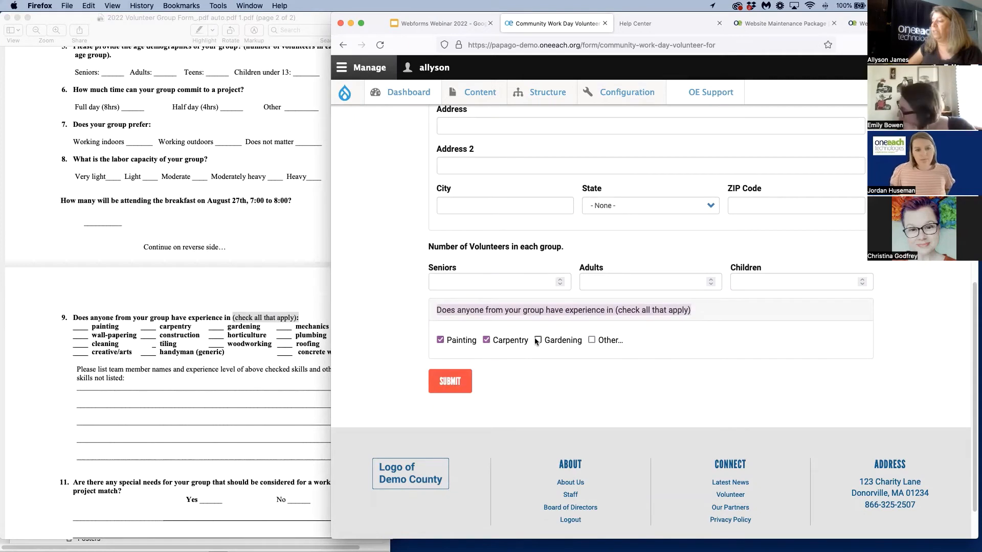
pyautogui.click(591, 340)
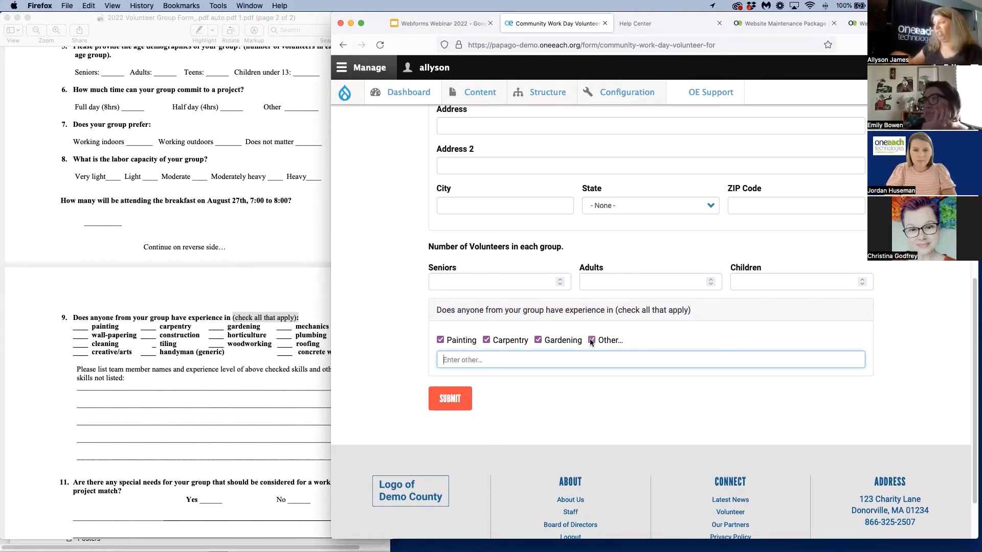
# Return to building the webform and open the experience checkboxes element for editing, widening the browser window to fit its settings
pyautogui.scroll(10, 660, 351)
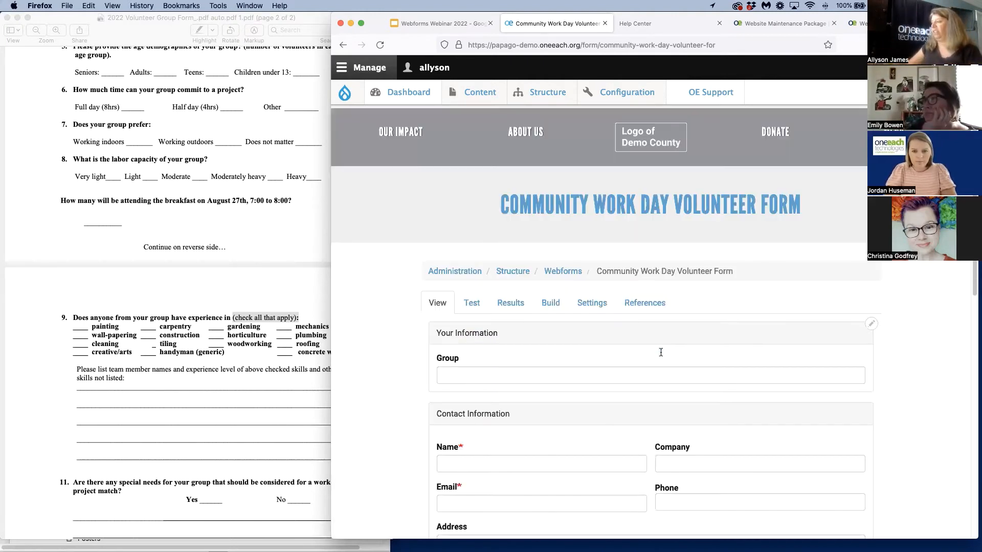
pyautogui.click(553, 304)
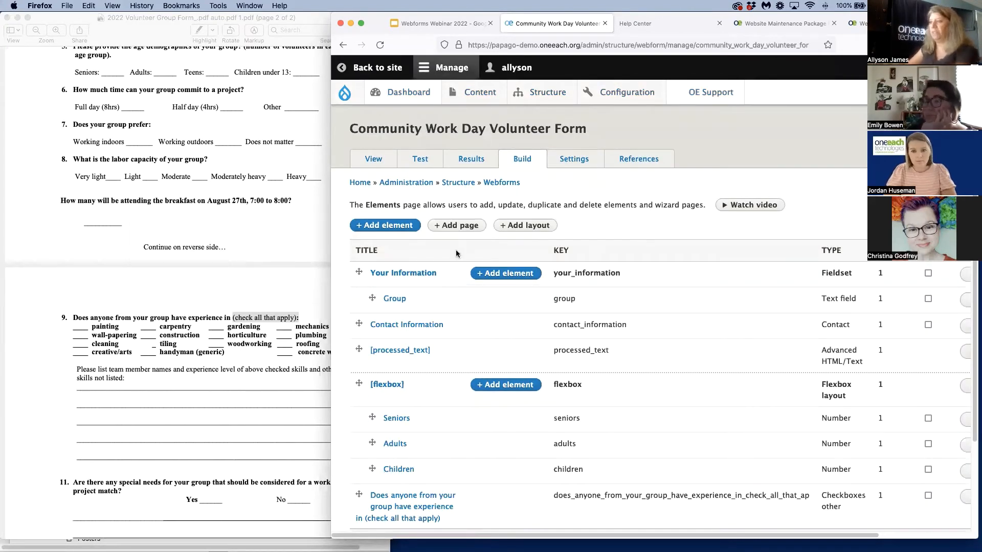
pyautogui.scroll(-3, 703, 249)
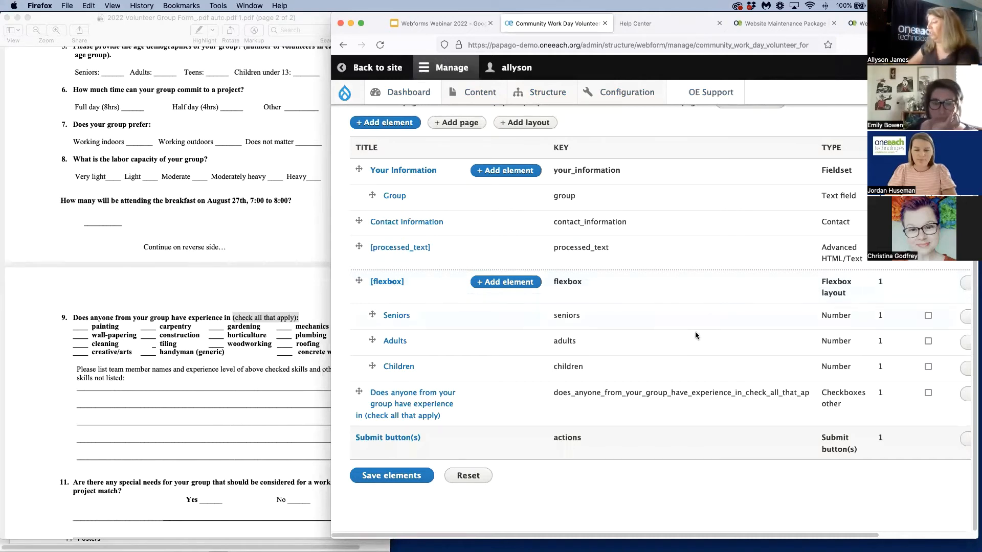
pyautogui.moveTo(372, 10); pyautogui.dragTo(335, 9)
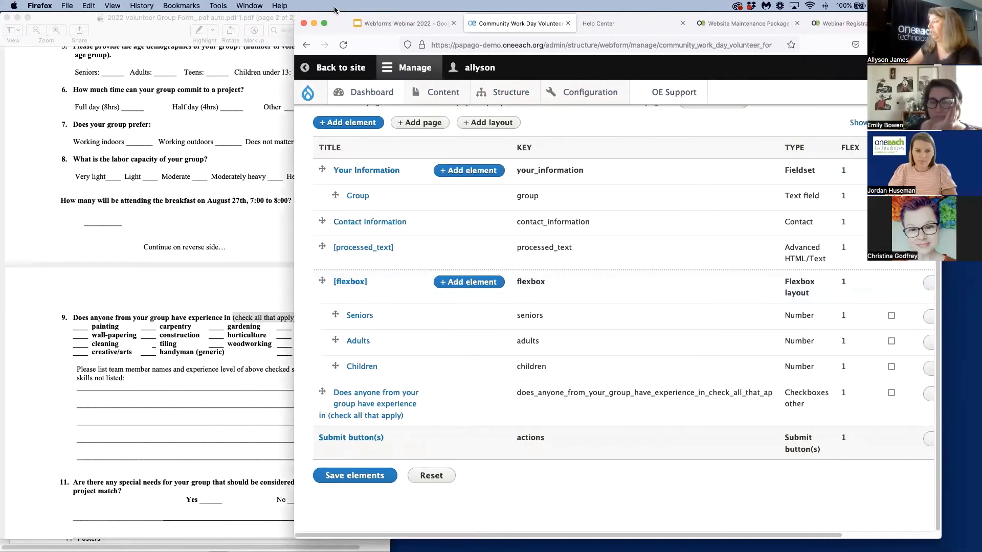
pyautogui.click(930, 398)
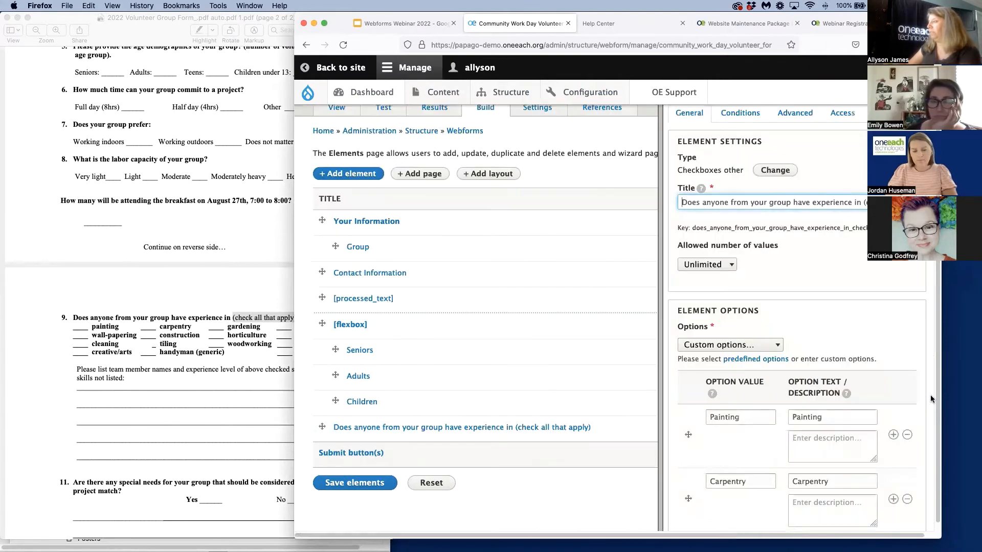
pyautogui.moveTo(941, 292); pyautogui.dragTo(976, 292)
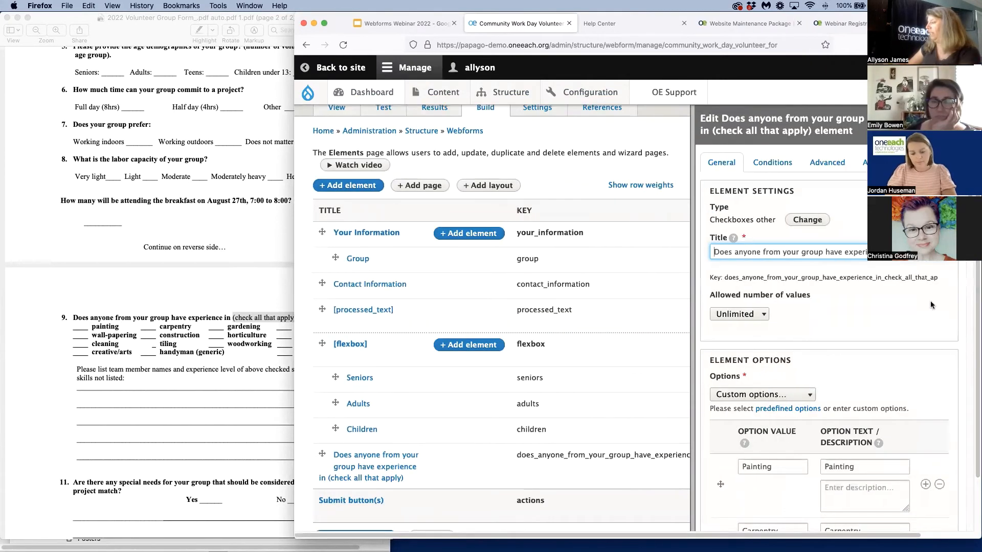
# Set the experience question's wrapper type to Form element, and save the element and the webform's elements
pyautogui.click(827, 163)
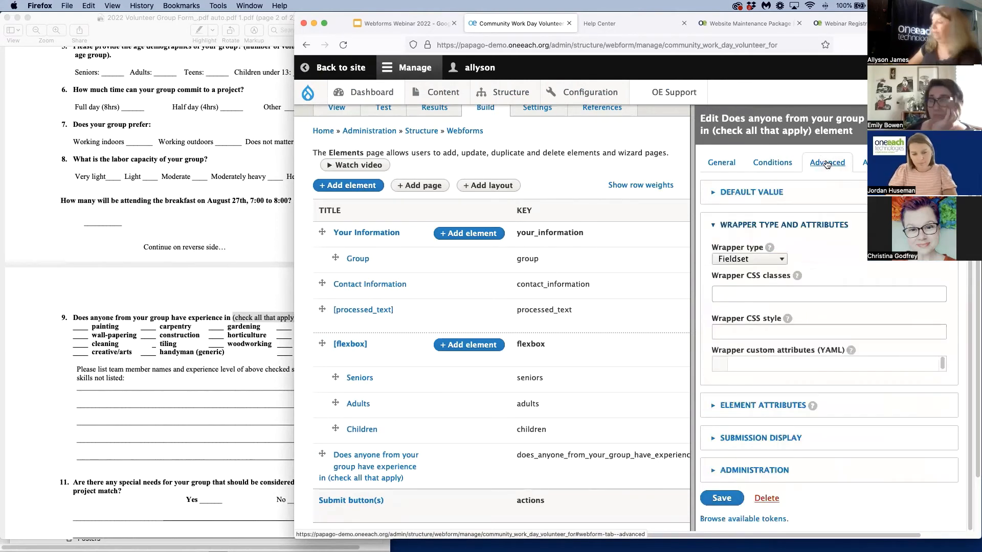
pyautogui.click(774, 261)
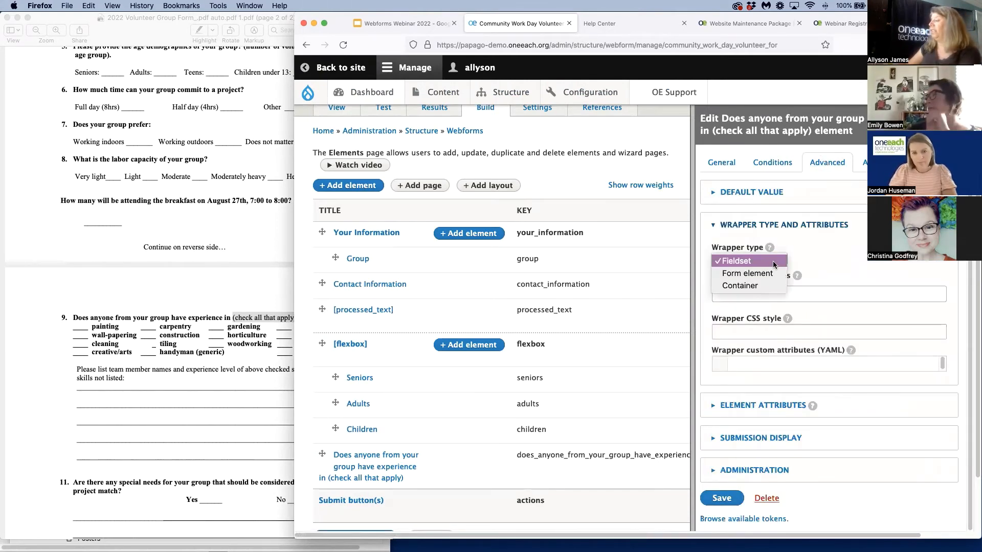
pyautogui.click(774, 274)
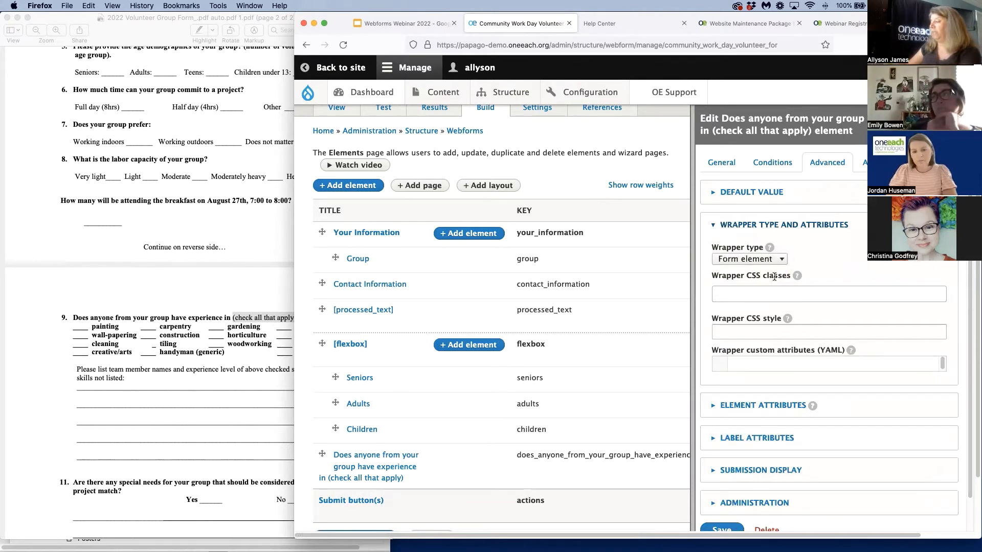
pyautogui.scroll(-1, 777, 444)
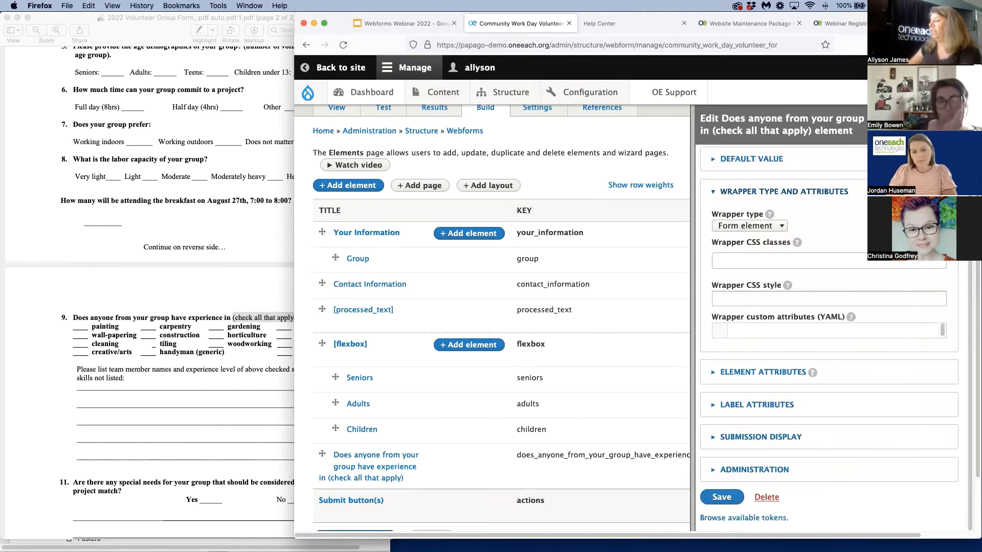
pyautogui.click(717, 498)
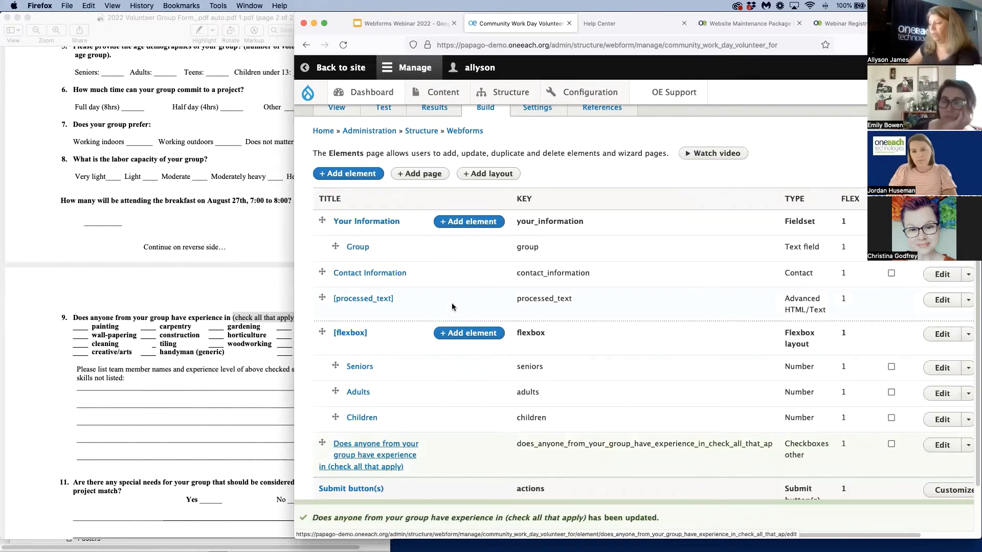
pyautogui.scroll(-2, 442, 314)
pyautogui.click(377, 486)
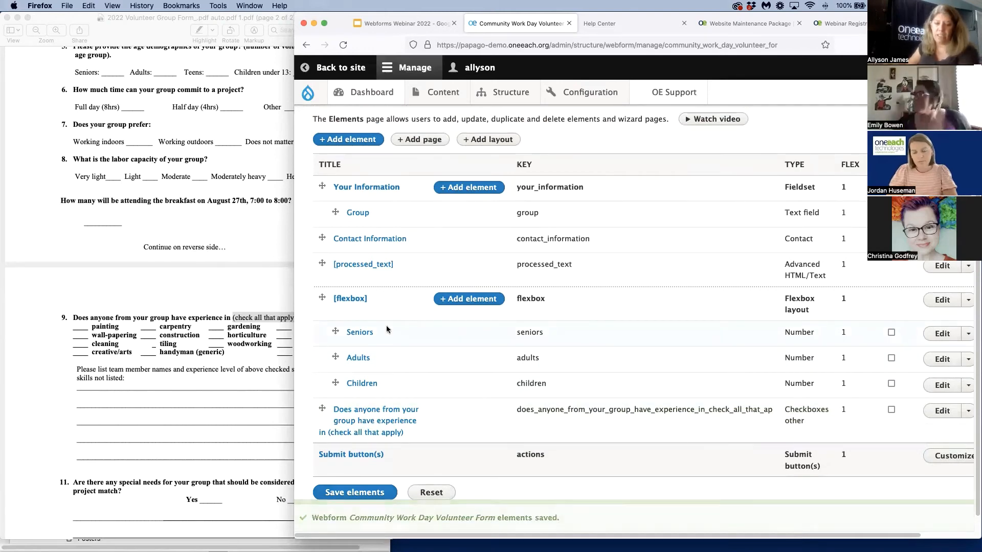
# View the form again and check how the experience question looks with its changed wrapper
pyautogui.scroll(3, 348, 230)
pyautogui.click(330, 162)
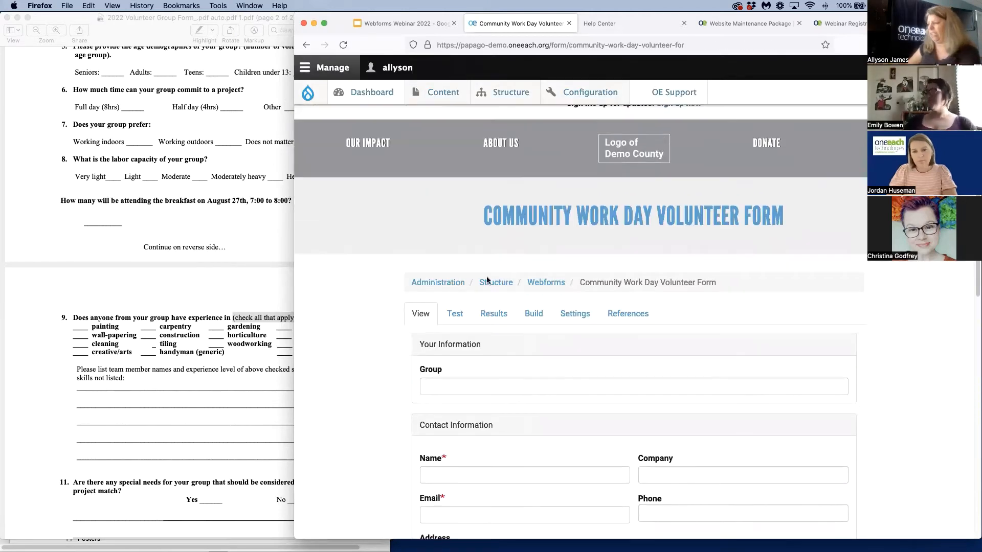
pyautogui.scroll(-3, 486, 279)
pyautogui.scroll(-4, 486, 278)
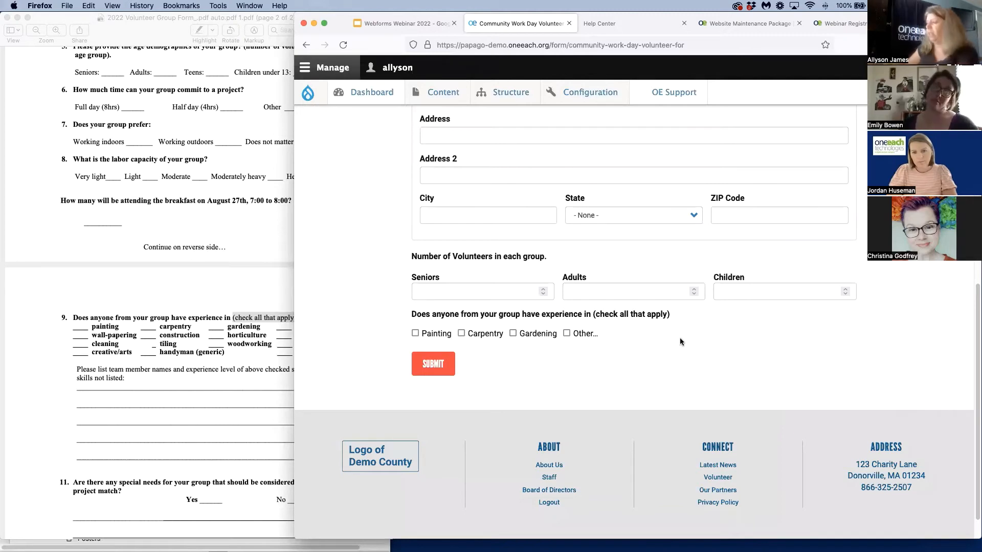
# Check the questions that follow question 9 in the volunteer form PDF and return to the webform's element list
pyautogui.click(228, 416)
pyautogui.scroll(-3, 228, 416)
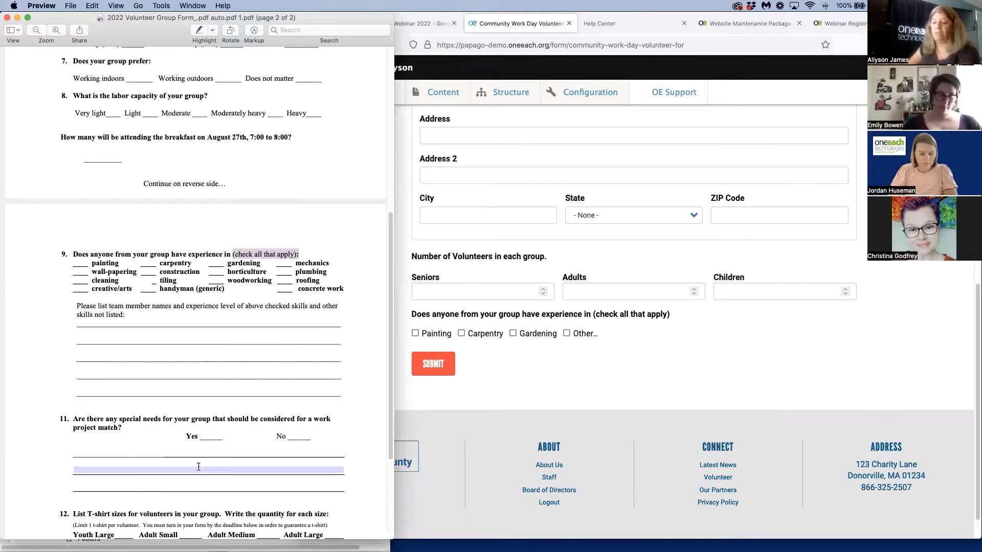
pyautogui.click(765, 360)
pyautogui.scroll(10, 656, 352)
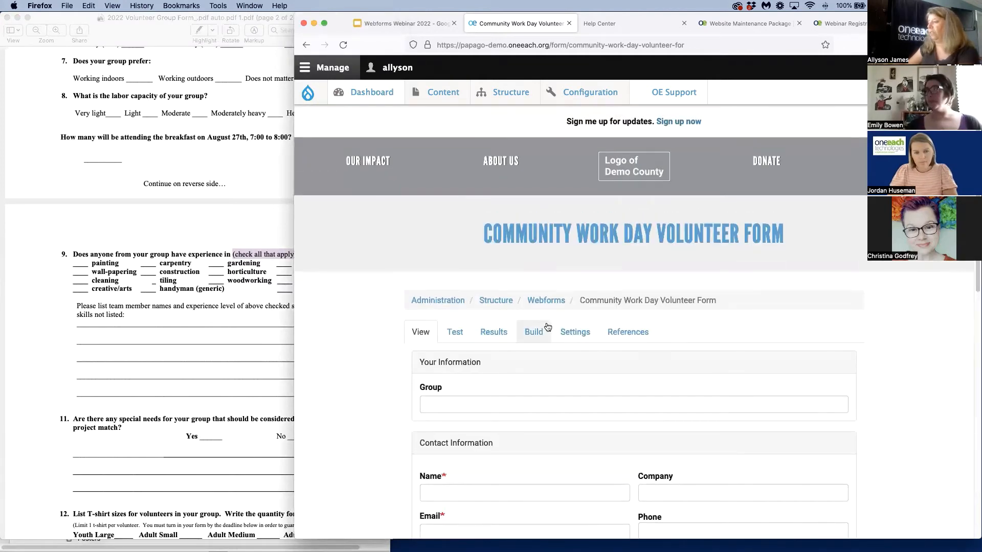
pyautogui.click(531, 331)
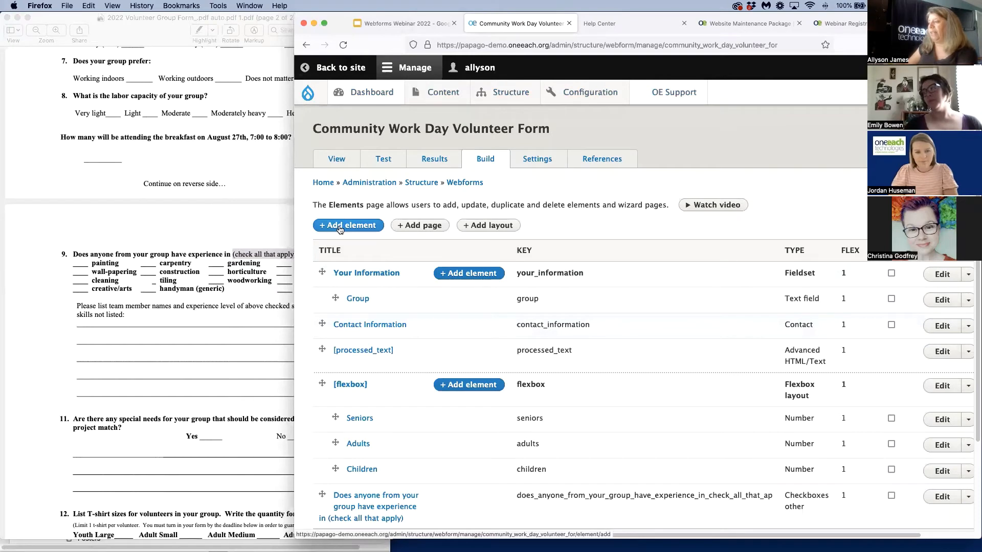
# Open the webform's catalogue of element types to add and look through it down to the options elements
pyautogui.click(339, 227)
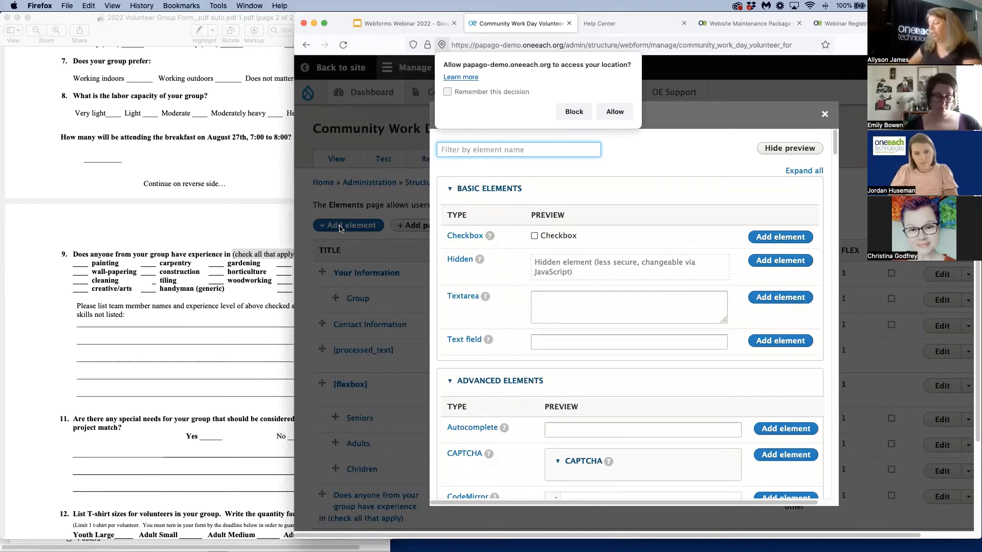
pyautogui.scroll(-10, 614, 336)
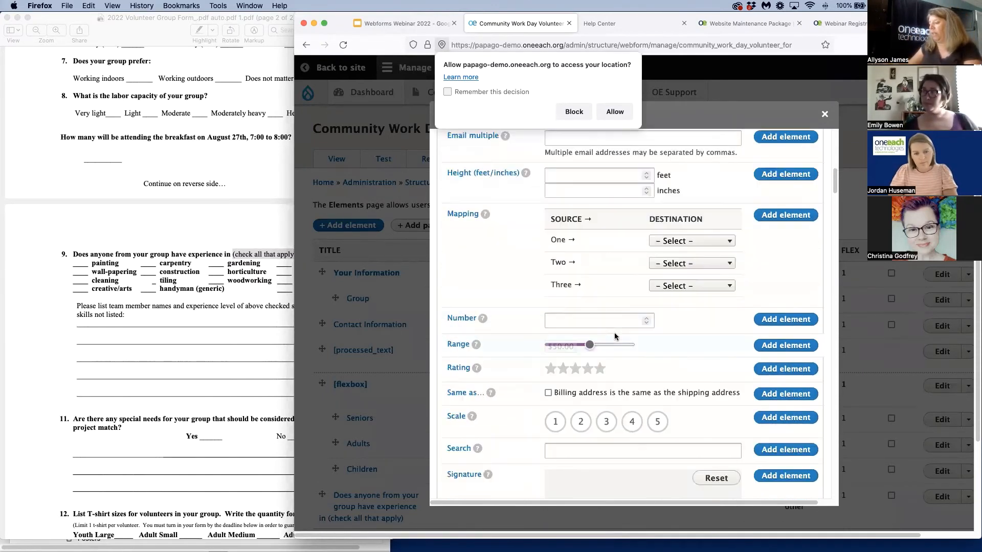
pyautogui.scroll(-15, 614, 335)
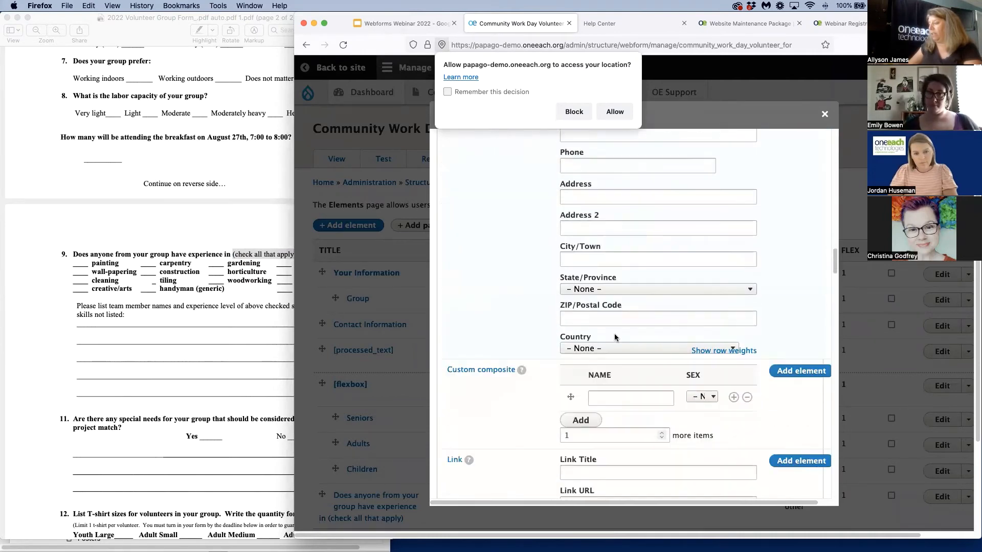
pyautogui.scroll(-15, 615, 334)
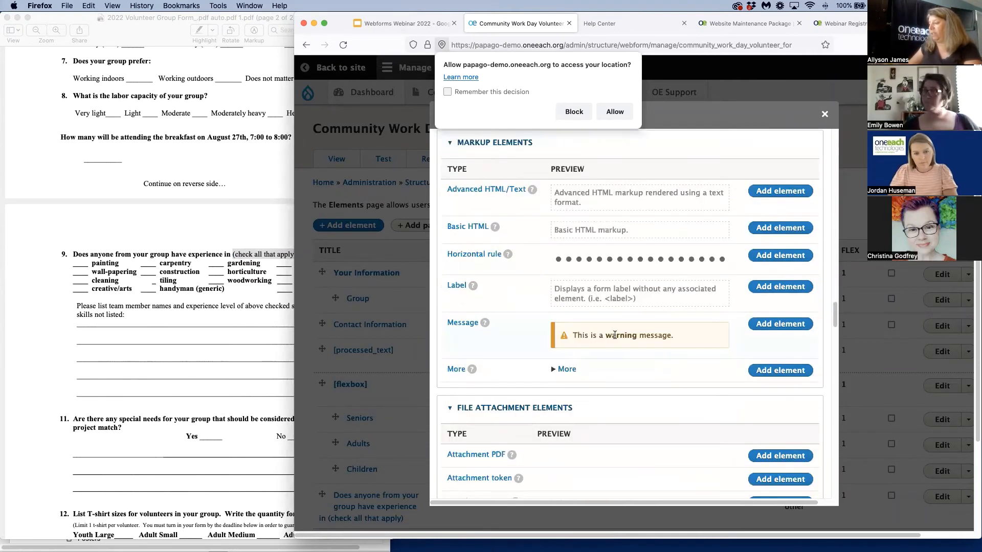
pyautogui.scroll(-4, 615, 335)
pyautogui.scroll(-10, 615, 333)
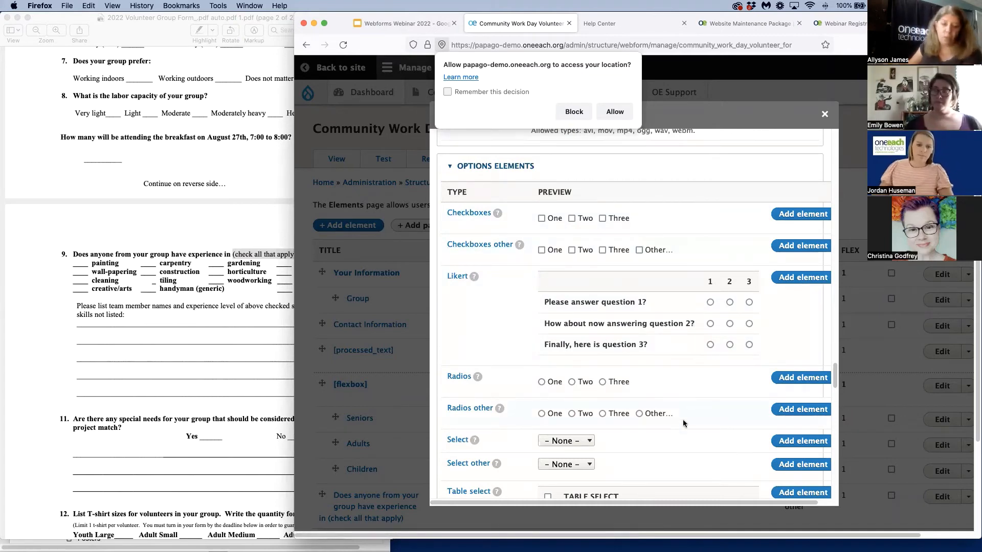
pyautogui.scroll(-3, 677, 426)
pyautogui.scroll(-3, 646, 363)
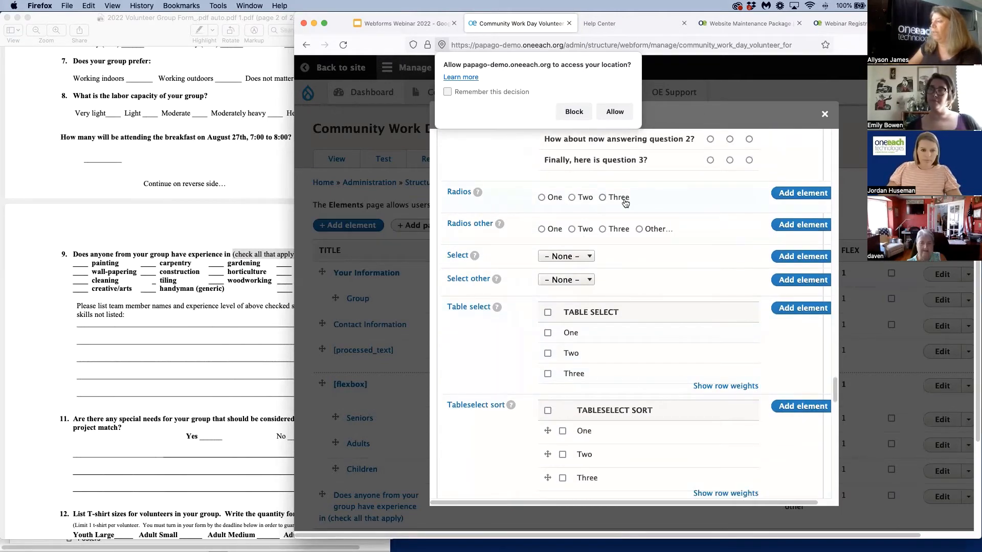
# Try out the previews of the Radios other, Select and Select other element types
pyautogui.click(640, 230)
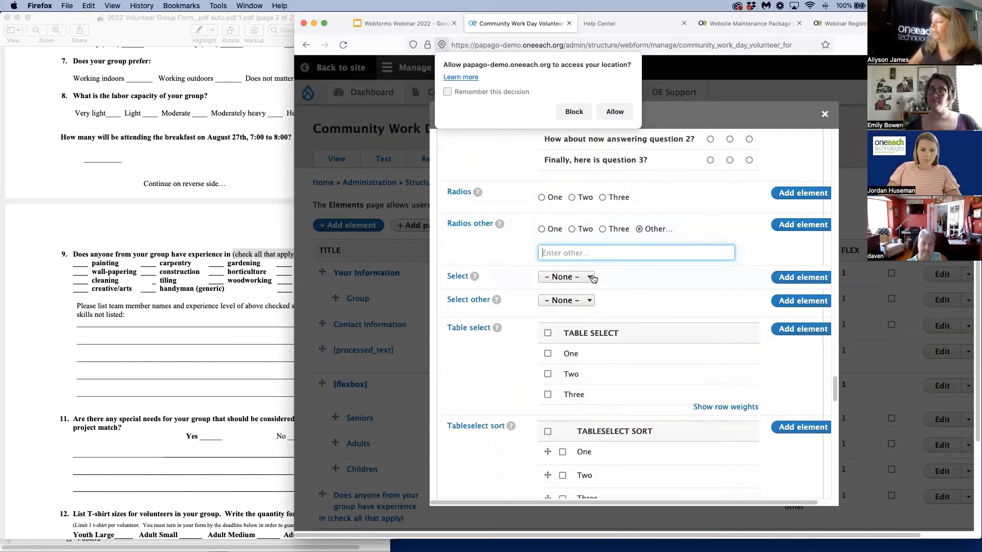
pyautogui.click(591, 278)
pyautogui.click(641, 295)
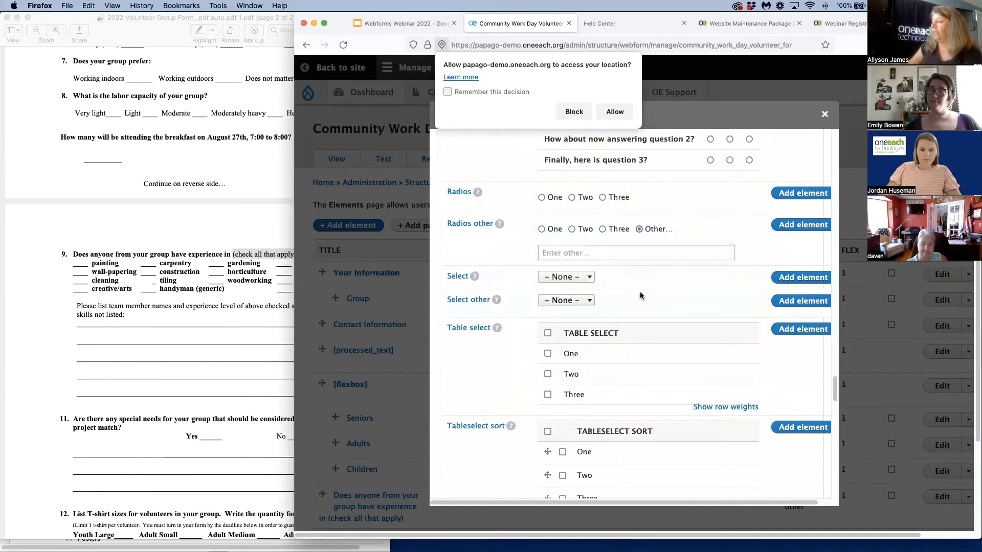
pyautogui.click(591, 302)
pyautogui.click(668, 285)
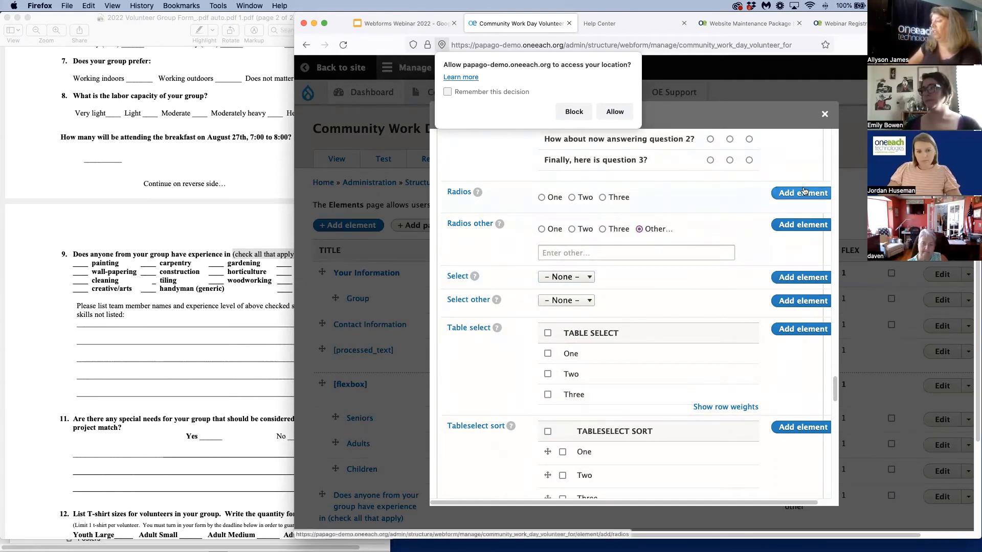
# Add a Radios element to the webform with the title "Special Needs"
pyautogui.click(803, 193)
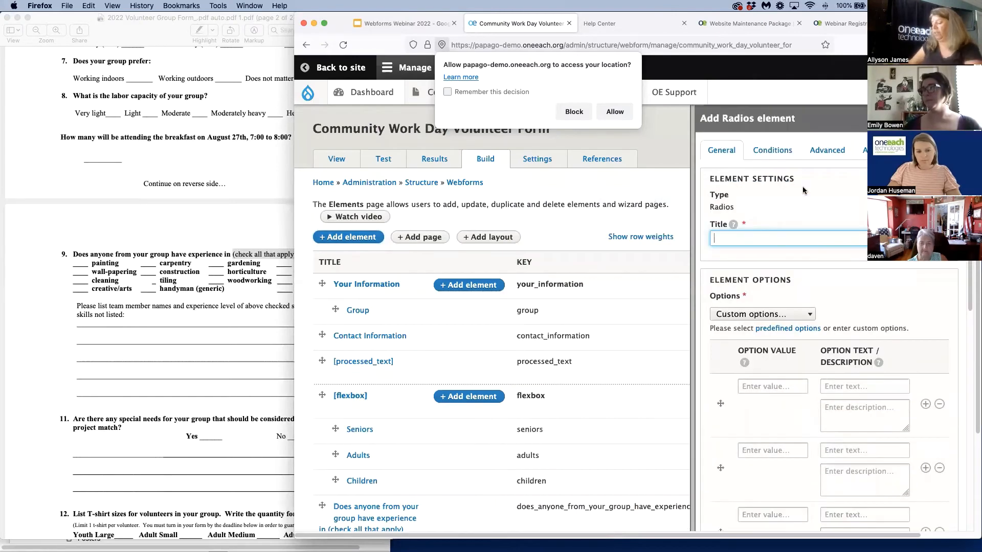
pyautogui.write('Special ')
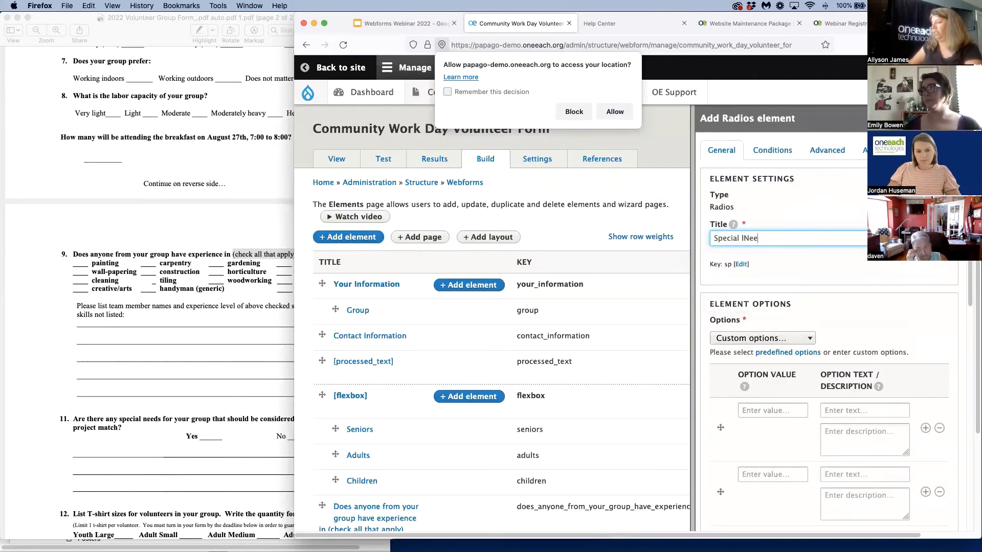
pyautogui.write('Needs')
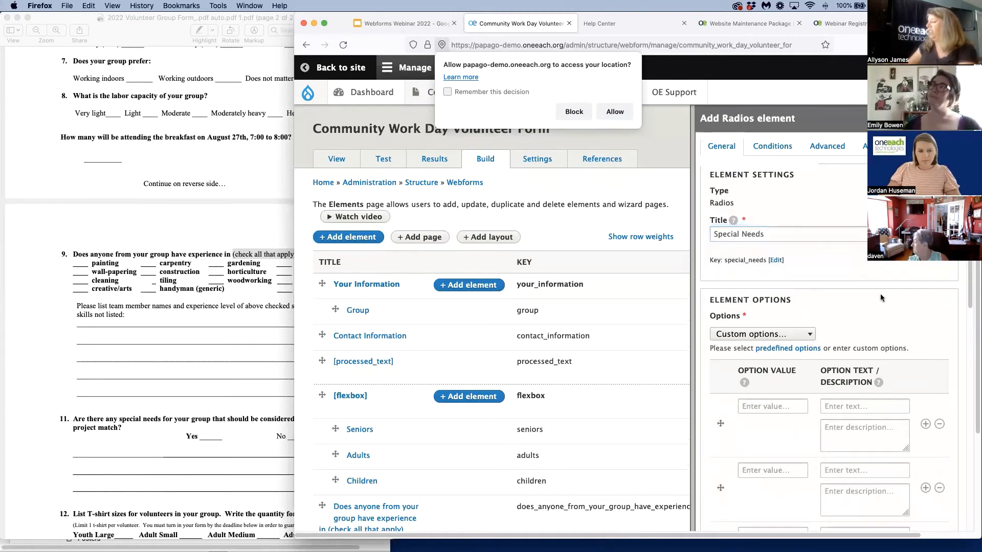
# Give the Special Needs radios the predefined Yes/No options, set their display to Side by side, and save the element
pyautogui.scroll(-3, 802, 235)
pyautogui.click(803, 233)
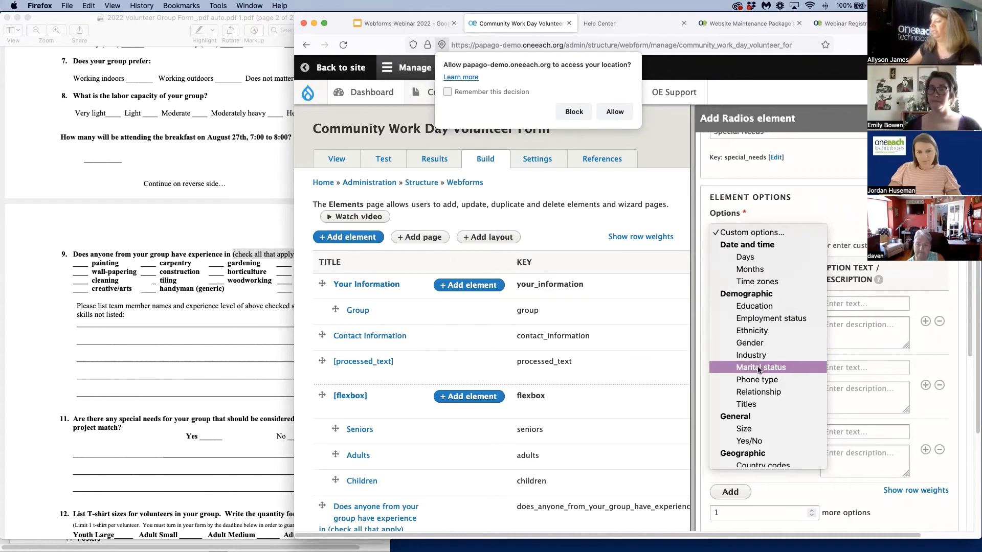
pyautogui.click(769, 437)
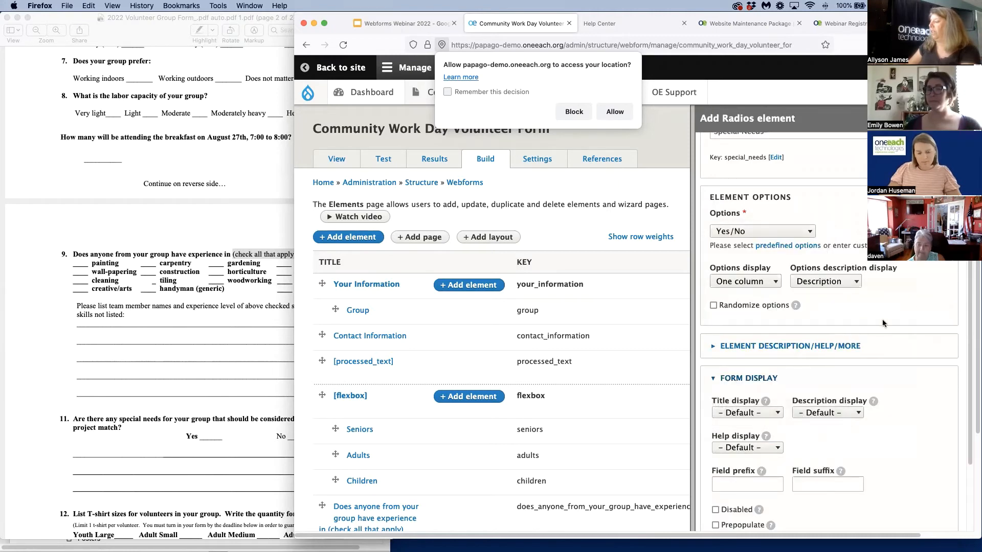
pyautogui.click(777, 281)
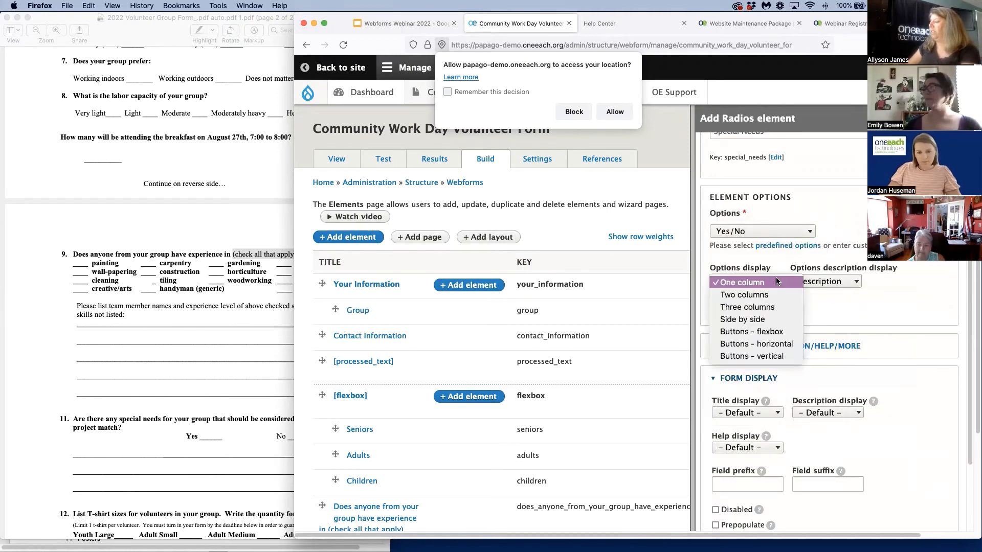
pyautogui.click(781, 319)
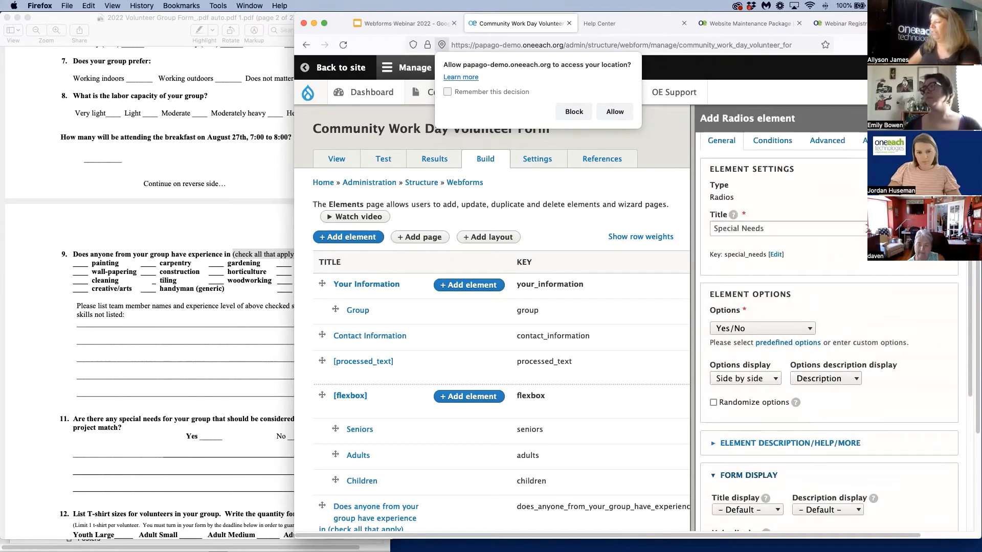
pyautogui.scroll(-10, 809, 436)
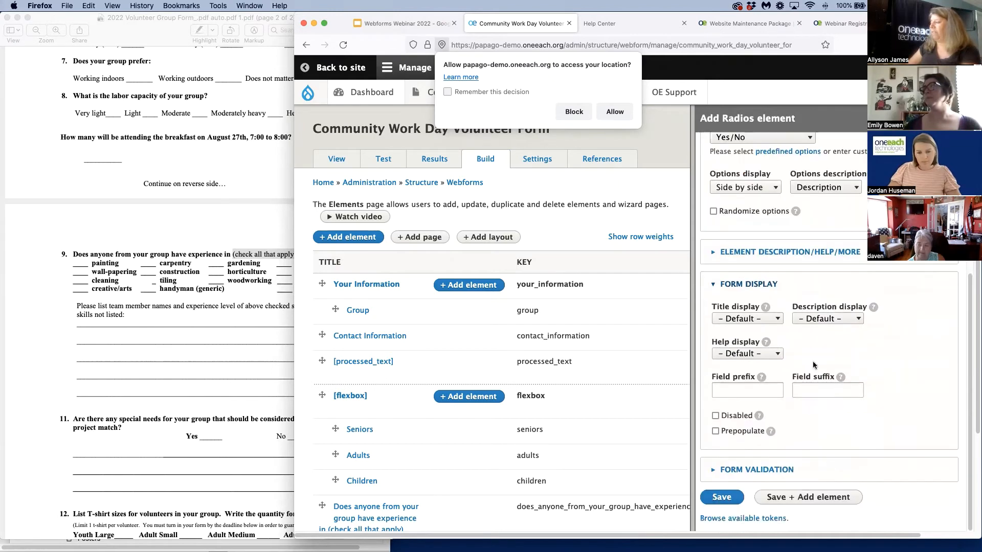
pyautogui.click(721, 499)
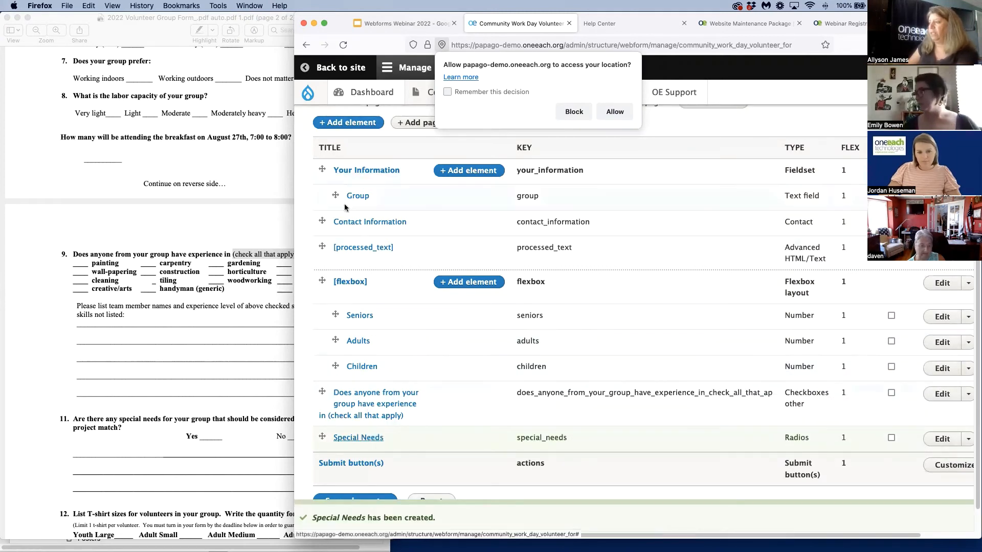
# View the volunteer form and check how the Special Needs question's heading and choices look
pyautogui.scroll(3, 440, 164)
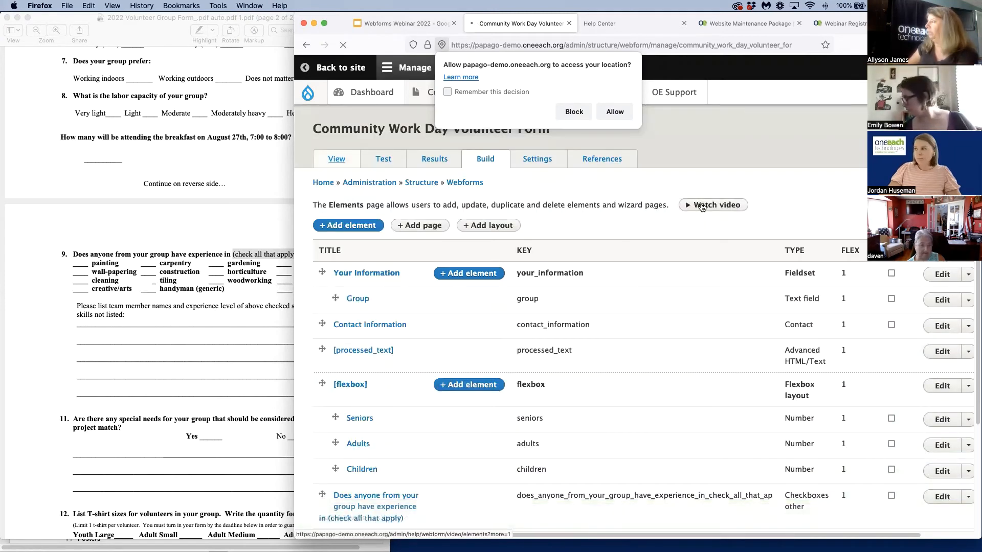
pyautogui.scroll(-10, 797, 301)
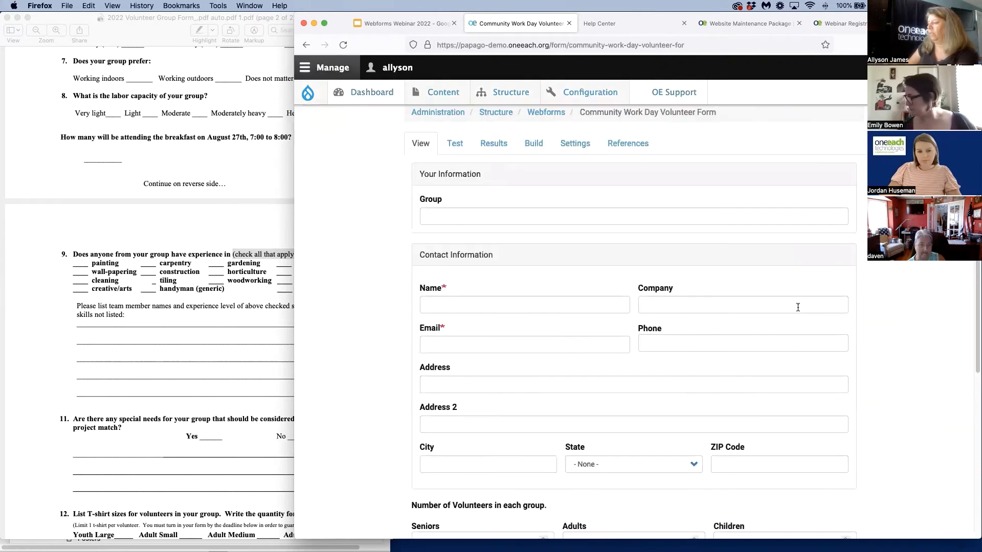
pyautogui.moveTo(412, 425); pyautogui.dragTo(506, 424)
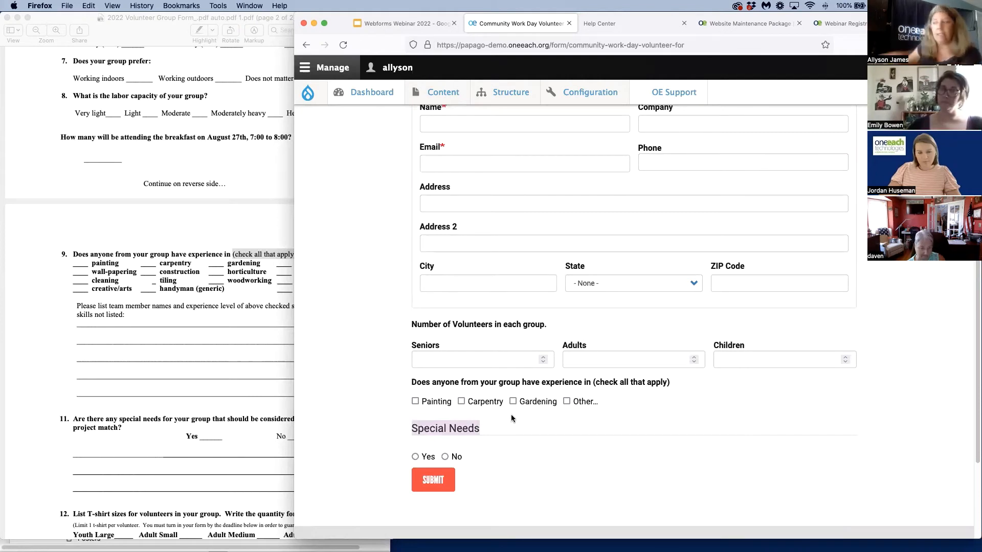
pyautogui.scroll(5, 511, 419)
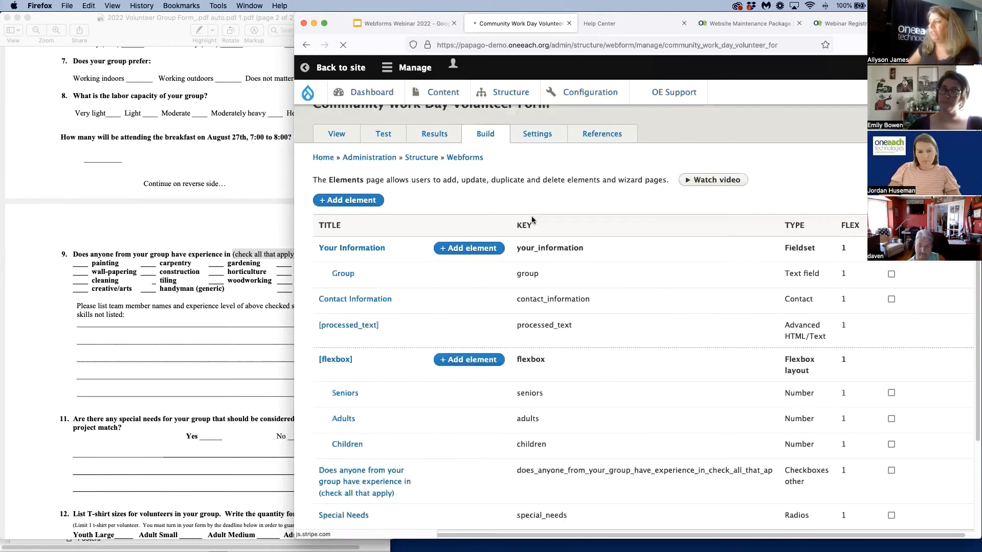
# Edit the Special Needs element to use the Form element wrapper type, and save the element and the webform's elements
pyautogui.click(536, 160)
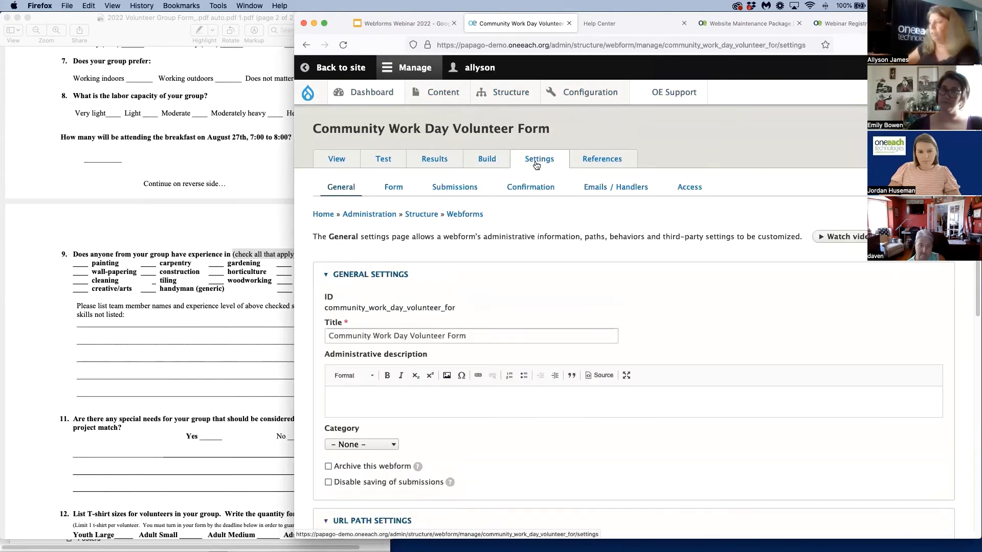
pyautogui.click(476, 161)
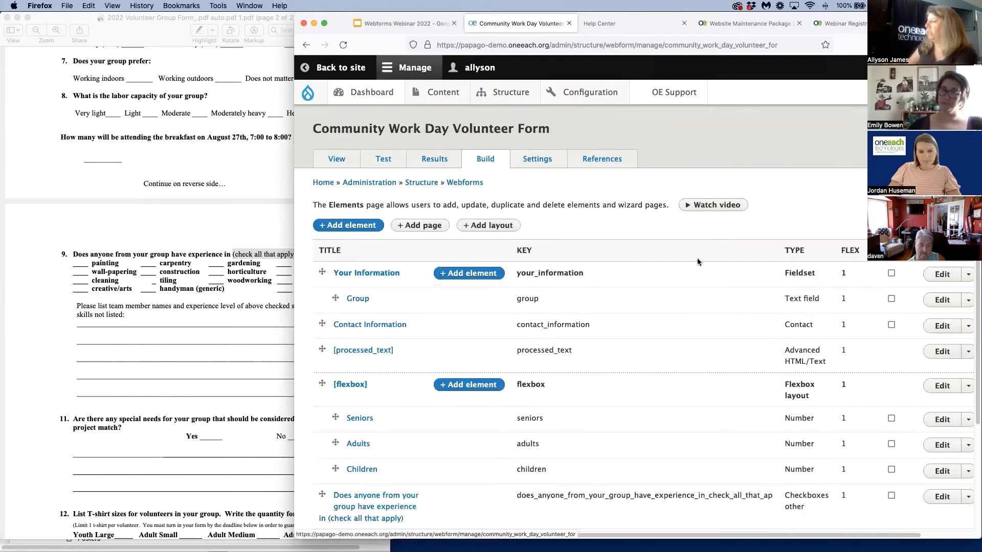
pyautogui.scroll(-5, 701, 331)
pyautogui.click(944, 414)
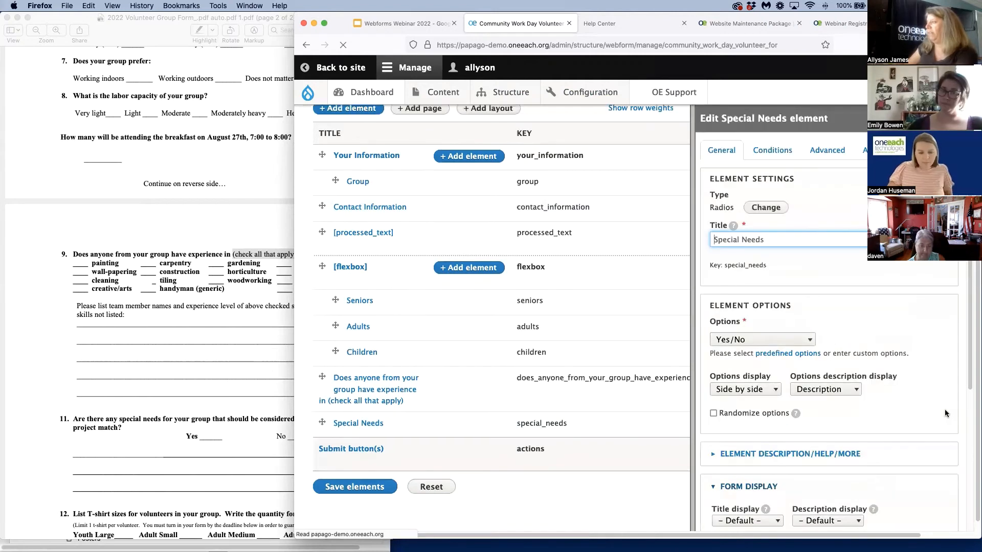
pyautogui.click(828, 152)
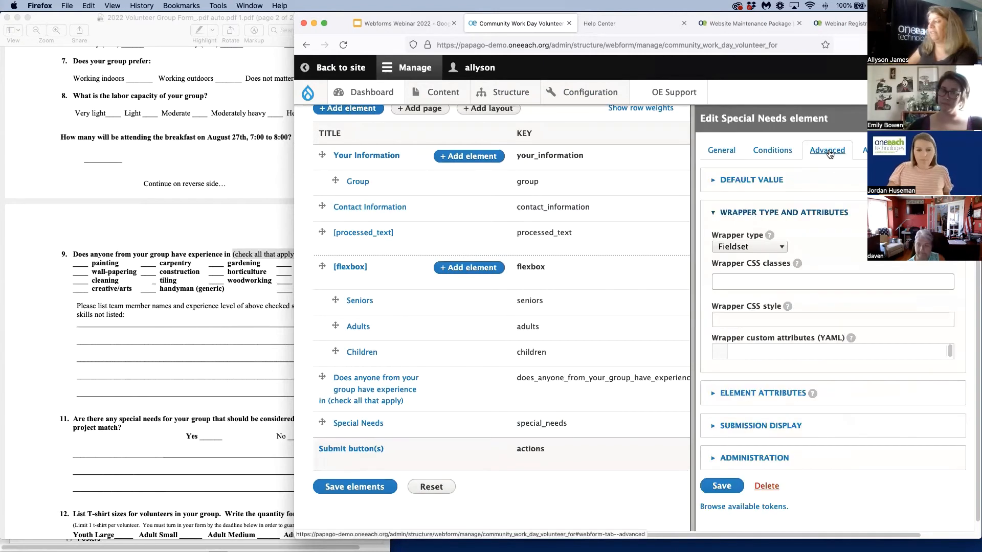
pyautogui.click(775, 249)
pyautogui.click(768, 260)
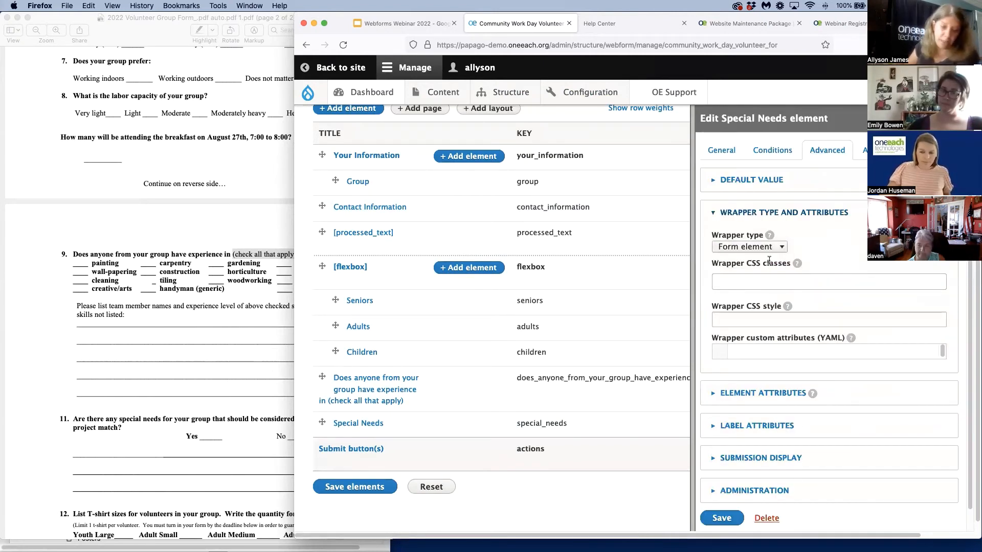
pyautogui.scroll(-1, 752, 409)
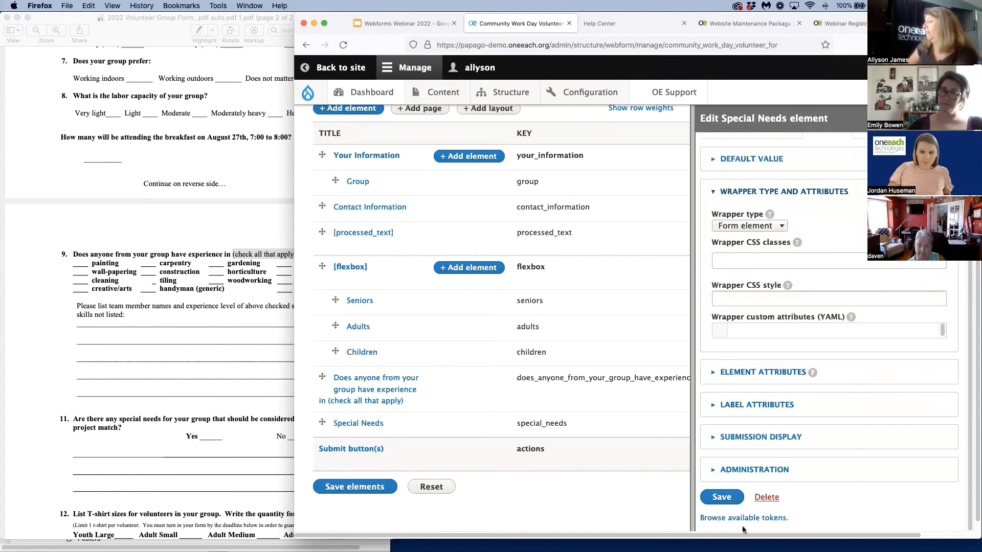
pyautogui.click(722, 498)
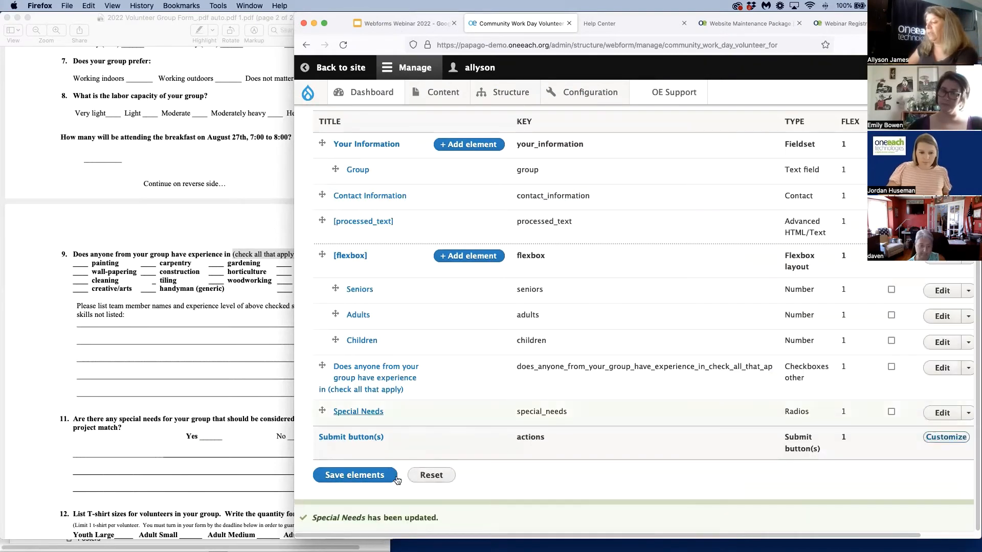
pyautogui.click(348, 476)
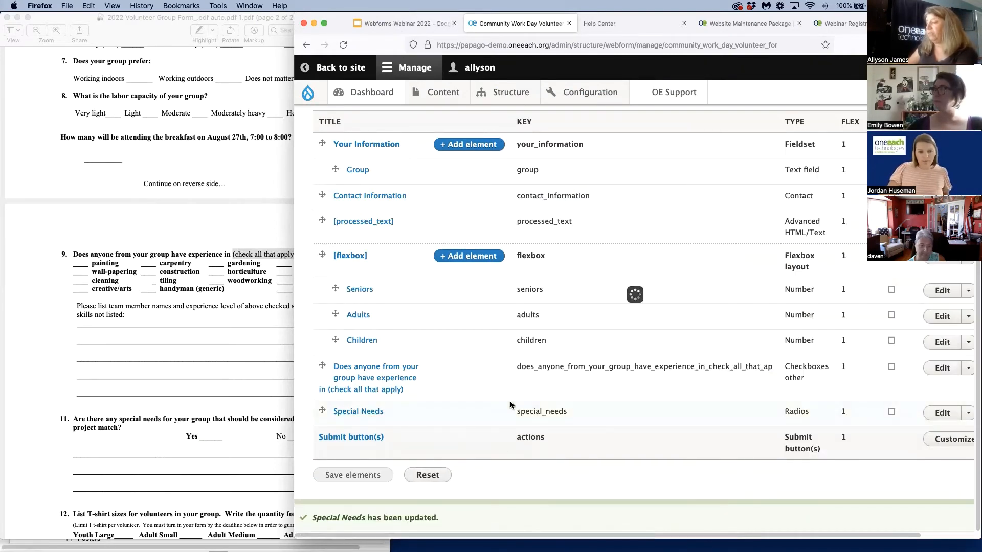
# View the form again and check the Special Needs question with its new wrapper type
pyautogui.click(337, 159)
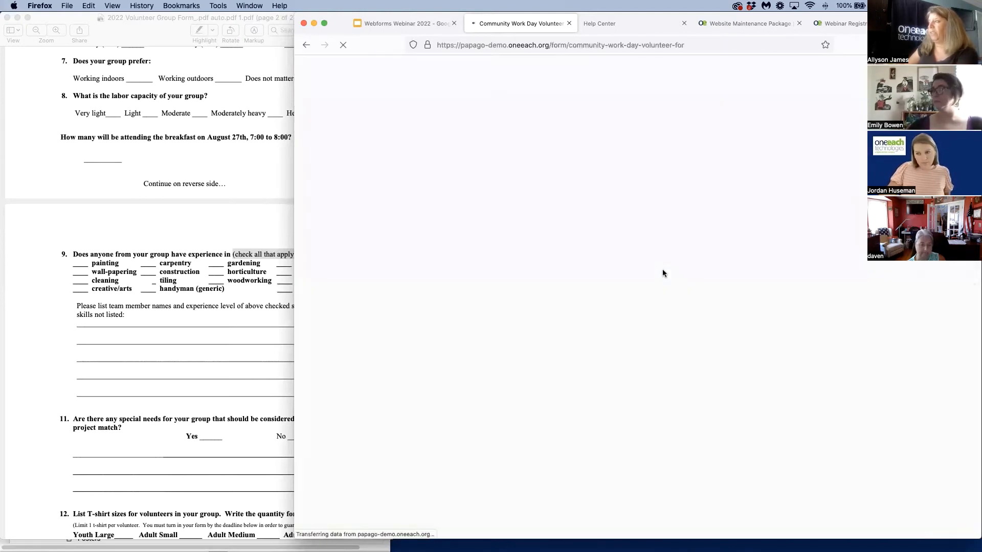
pyautogui.scroll(-10, 861, 373)
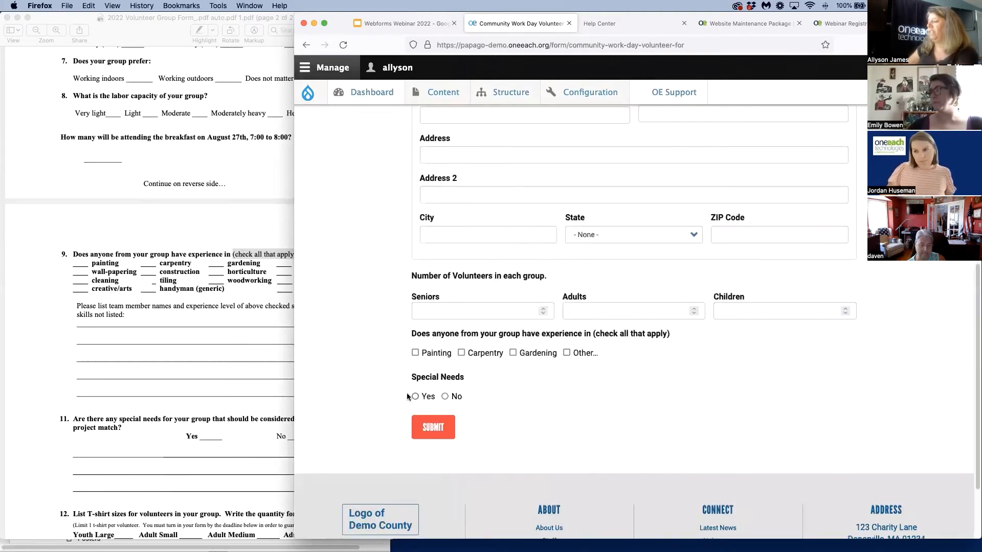
pyautogui.scroll(10, 554, 410)
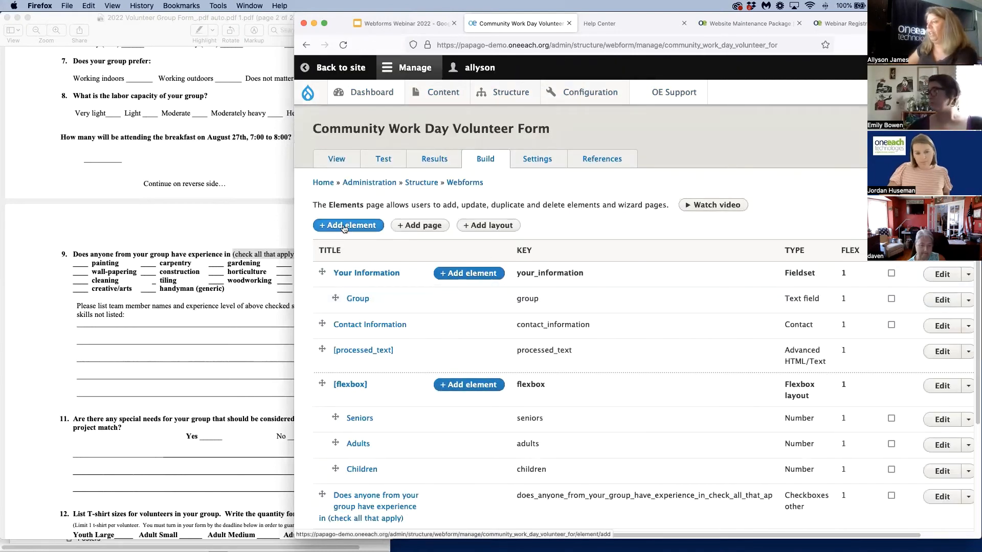
# Add a Textarea element titled Details to the webform and set its rows to 2
pyautogui.click(468, 231)
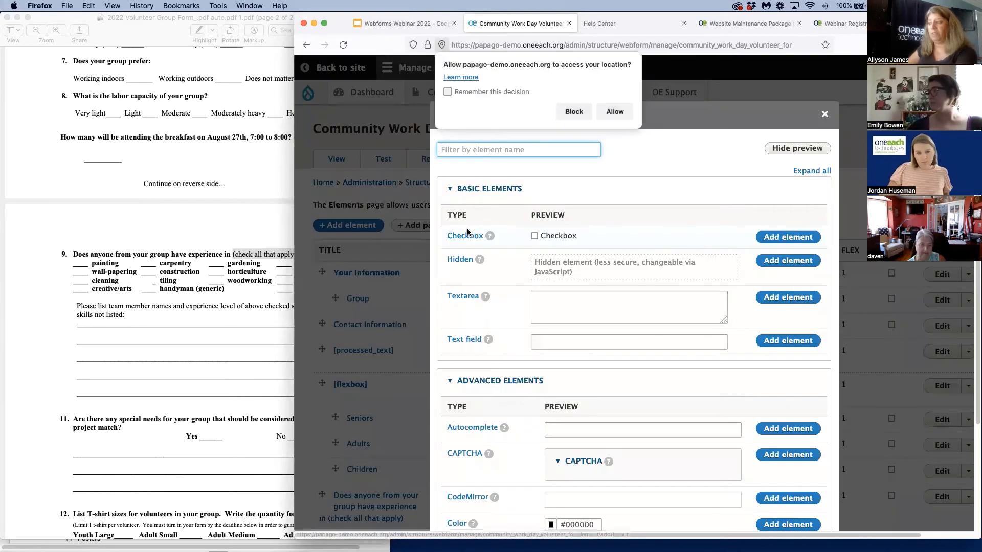
pyautogui.click(772, 298)
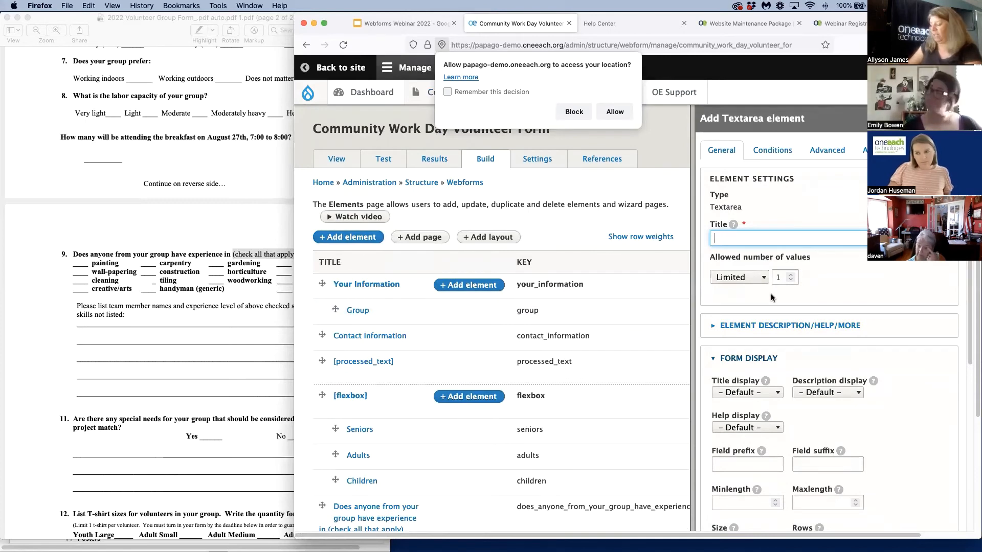
pyautogui.write('Details')
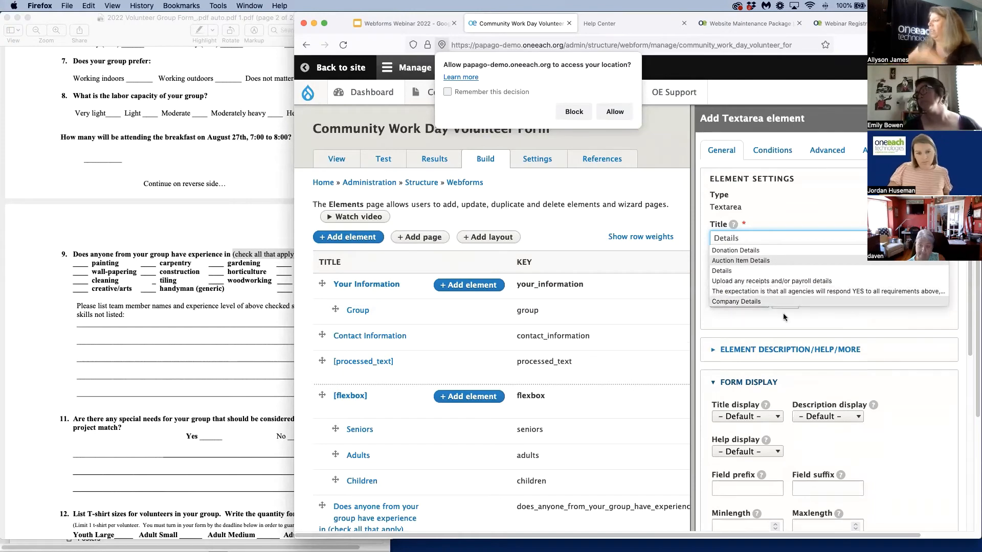
pyautogui.click(940, 430)
pyautogui.scroll(-5, 915, 457)
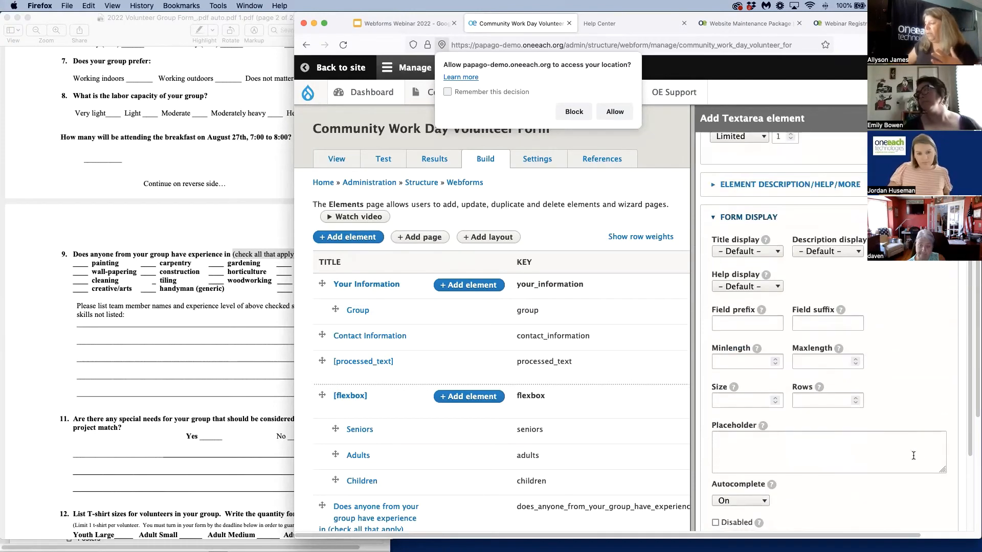
pyautogui.click(807, 354)
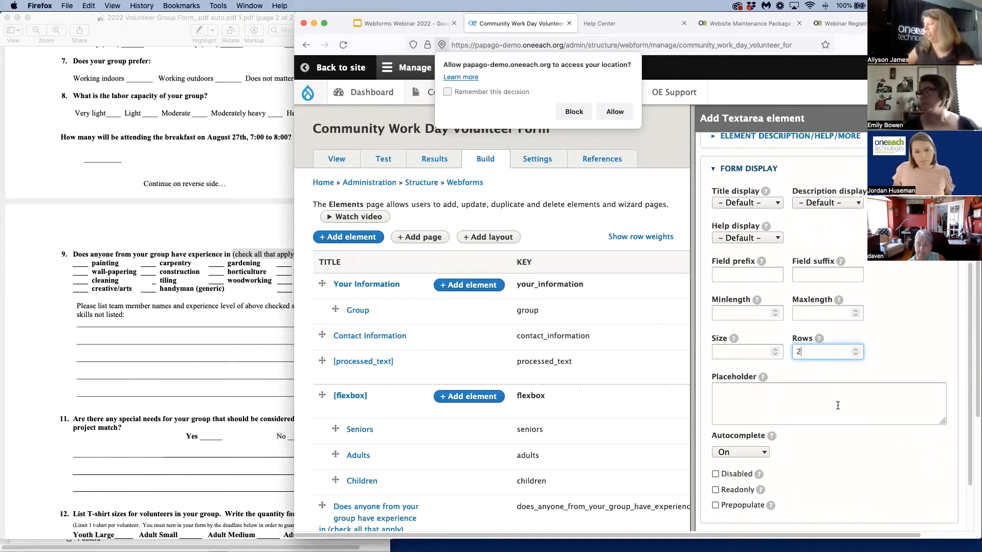
pyautogui.scroll(-3, 837, 405)
# Set the Details textarea's validation counter to Characters
pyautogui.click(774, 470)
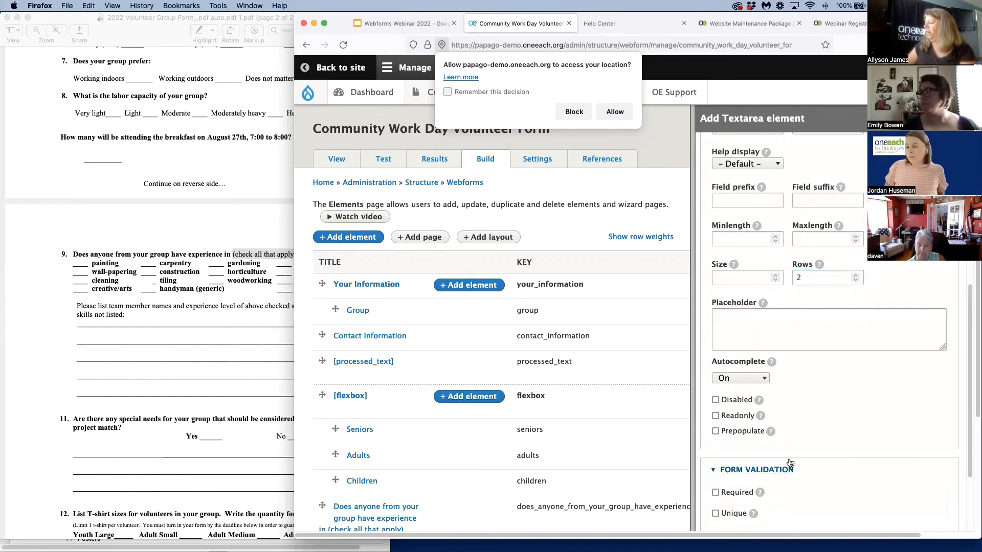
pyautogui.scroll(-4, 781, 460)
pyautogui.click(731, 463)
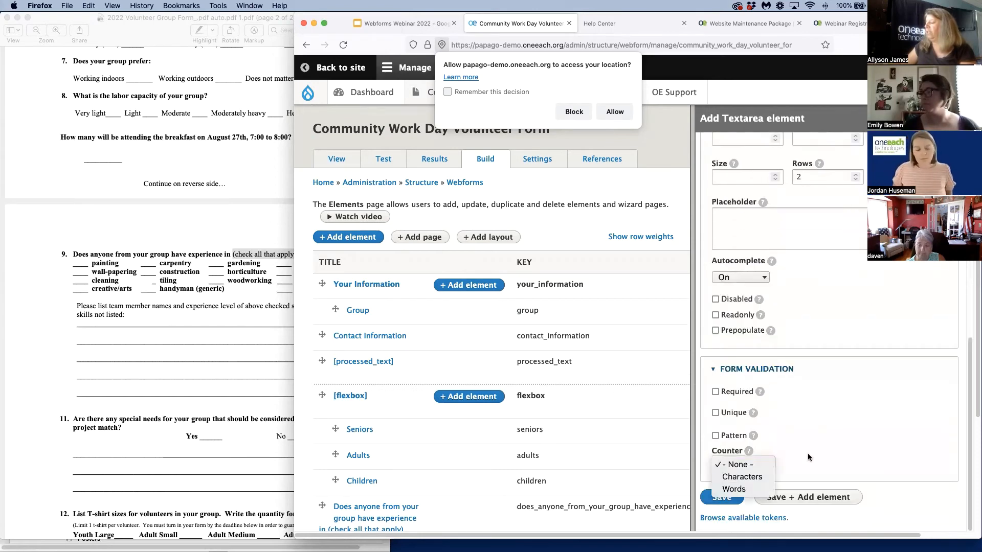
pyautogui.scroll(-4, 808, 453)
pyautogui.click(762, 460)
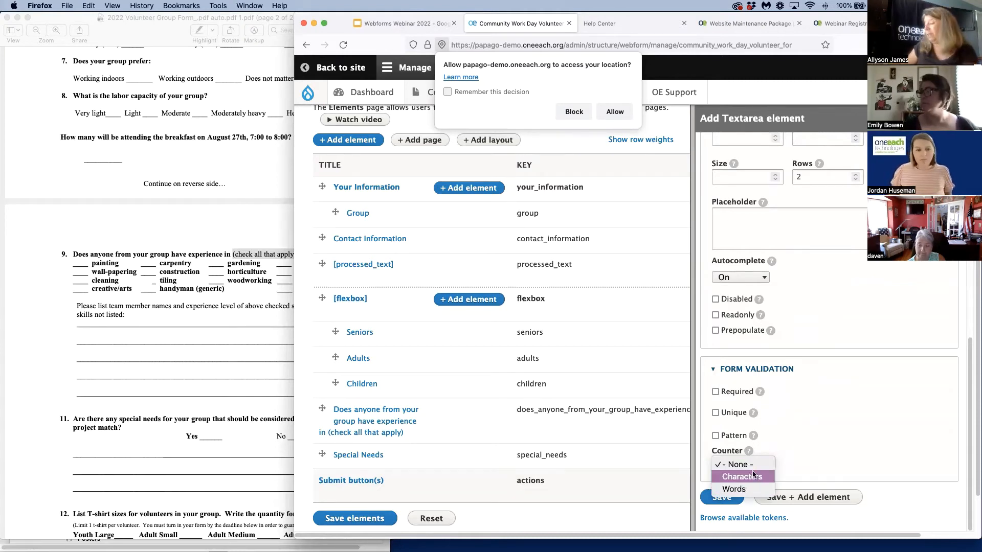
pyautogui.click(752, 478)
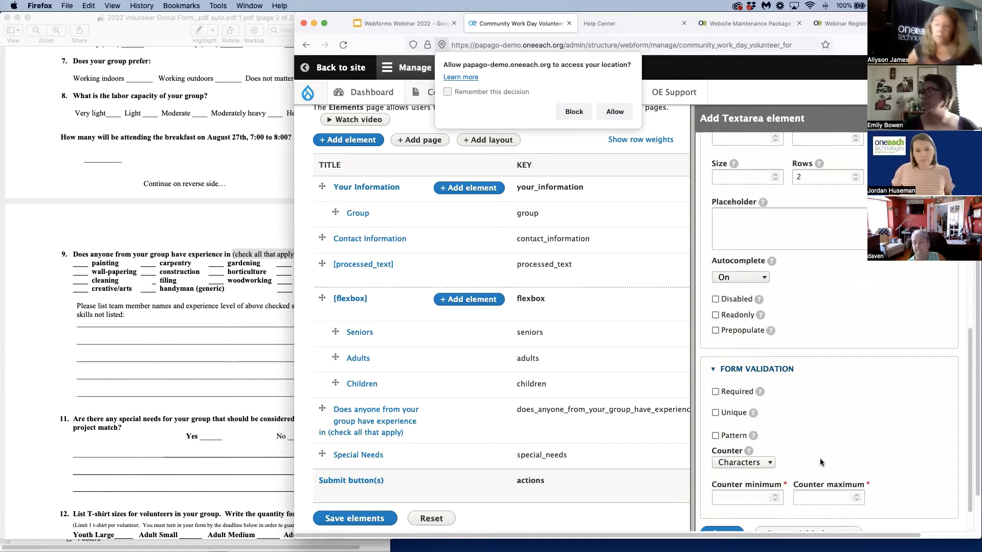
pyautogui.scroll(-1, 813, 378)
# Review the Details textarea's general settings, including its title and form display options
pyautogui.scroll(4, 811, 380)
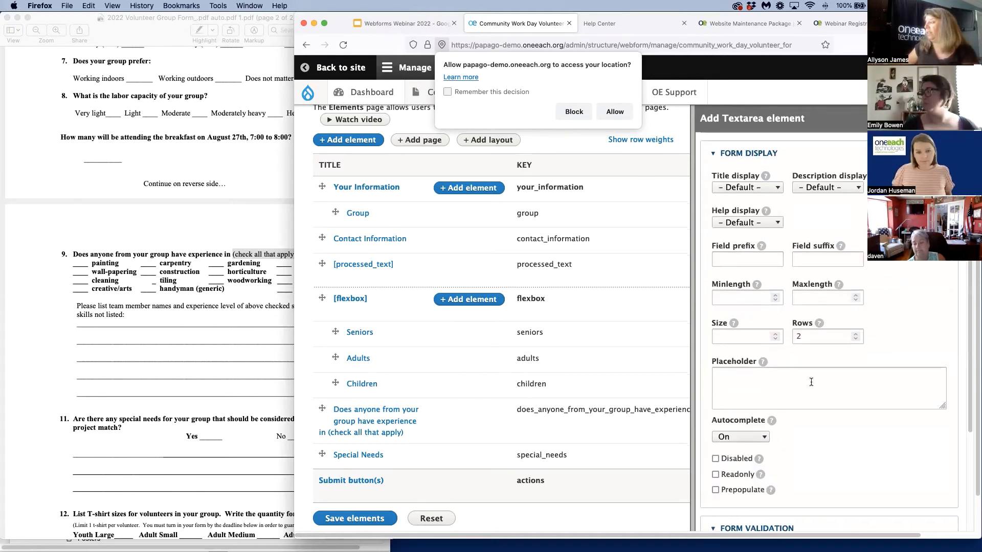
pyautogui.scroll(3, 811, 384)
pyautogui.scroll(-5, 811, 385)
pyautogui.scroll(4, 811, 384)
pyautogui.scroll(-1, 811, 383)
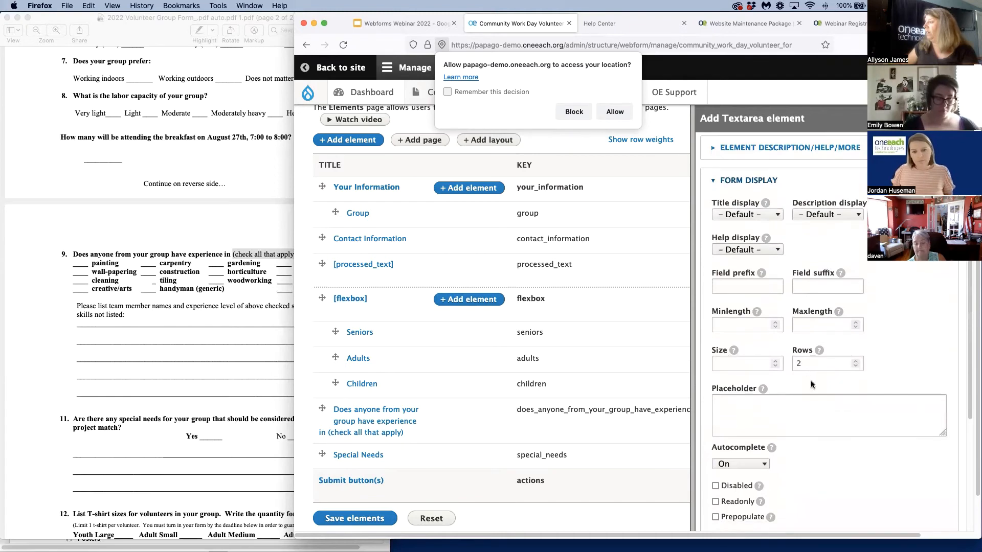
pyautogui.scroll(8, 811, 381)
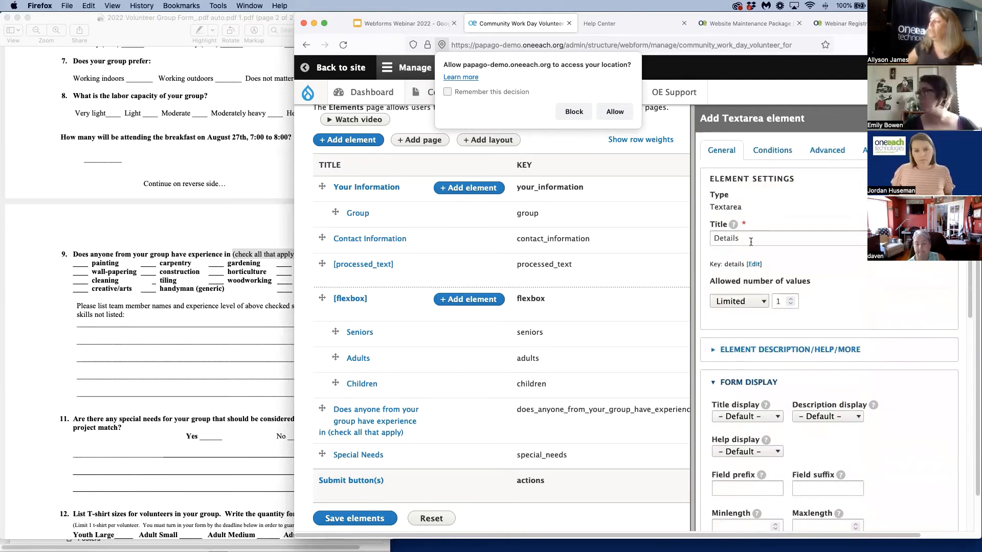
pyautogui.click(734, 237)
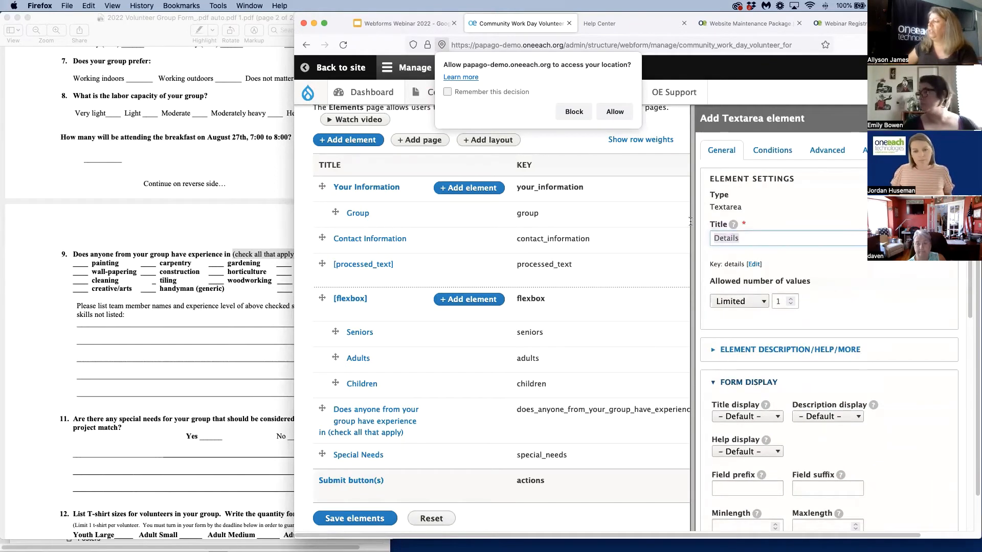
pyautogui.click(825, 209)
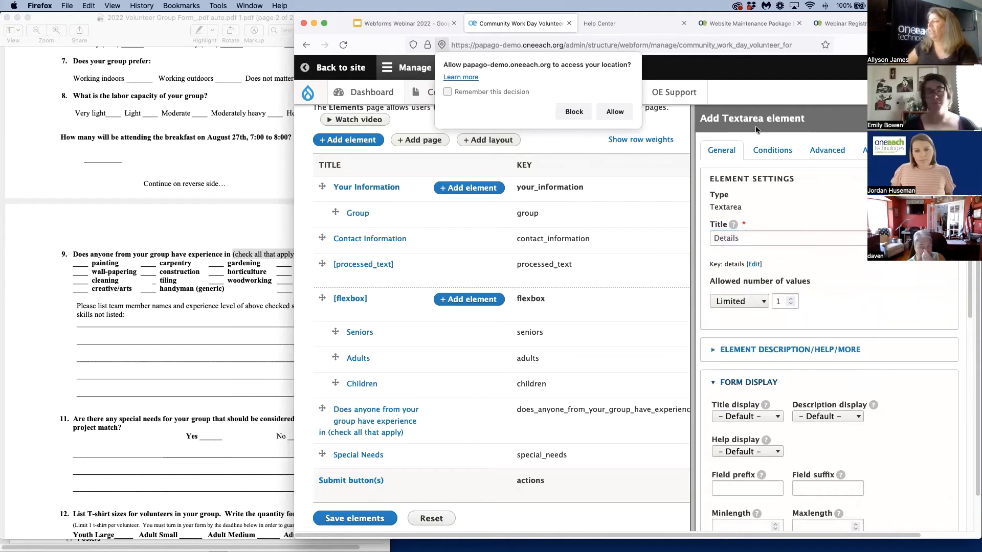
# Make the Details textarea visible if the Special Needs radios' value is Yes, and try to save the element
pyautogui.click(767, 155)
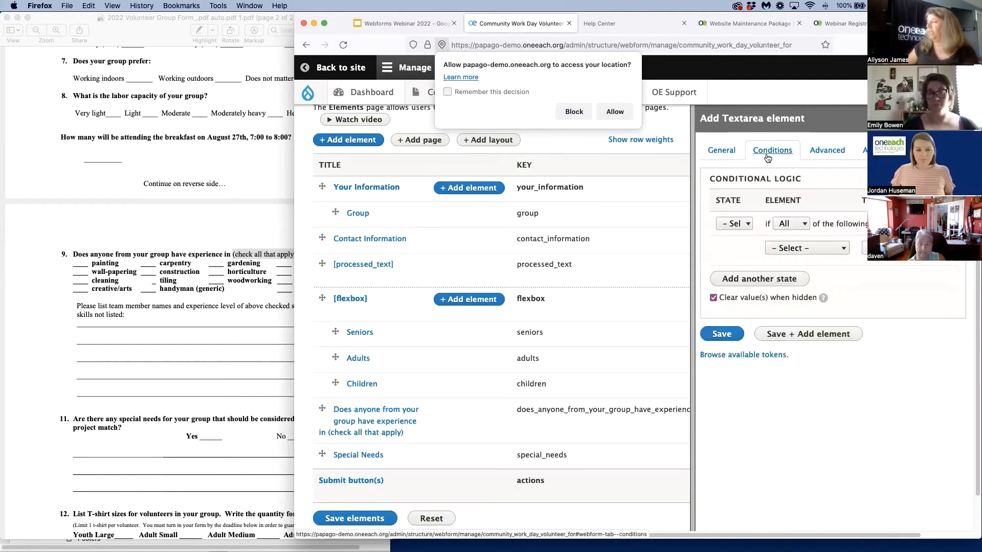
pyautogui.click(748, 225)
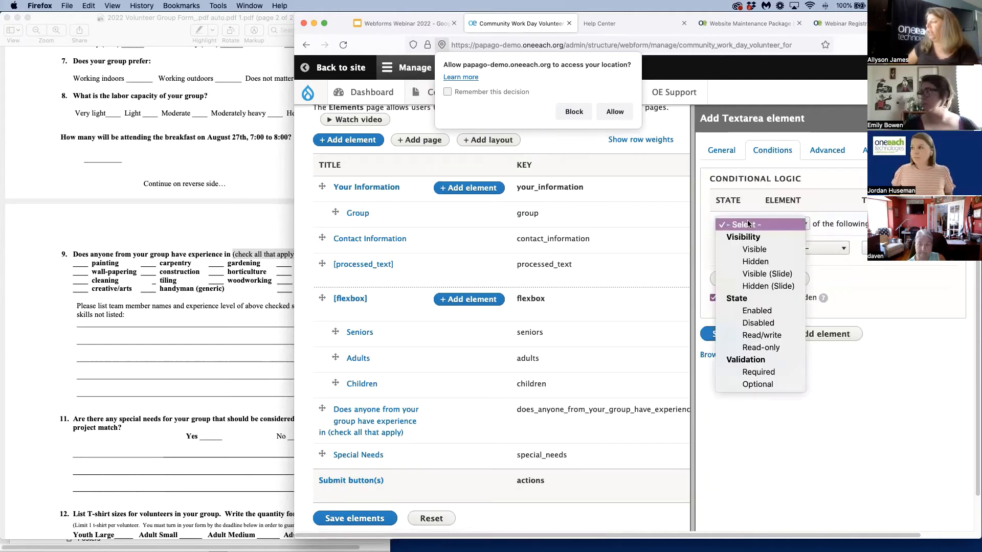
pyautogui.click(754, 248)
pyautogui.click(808, 249)
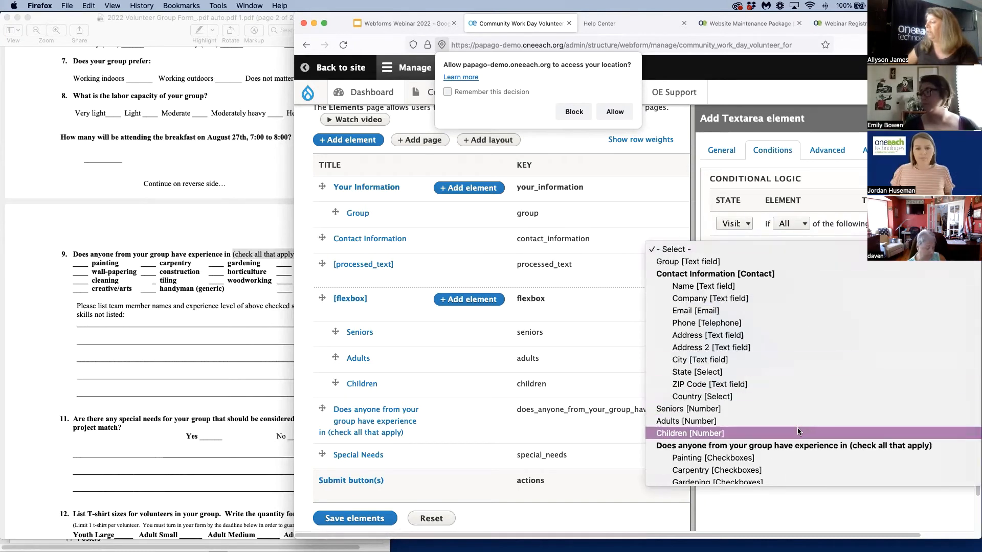
pyautogui.click(796, 478)
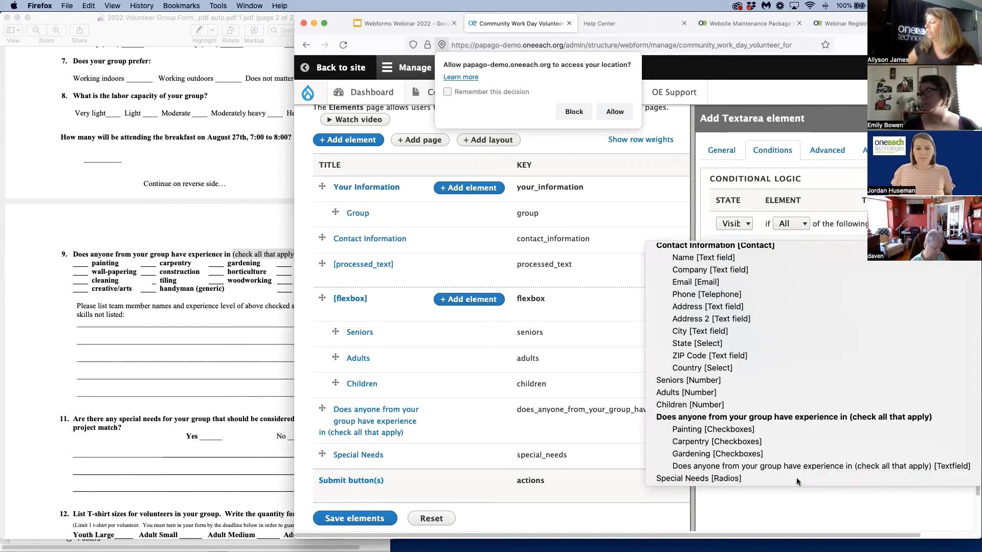
pyautogui.click(879, 248)
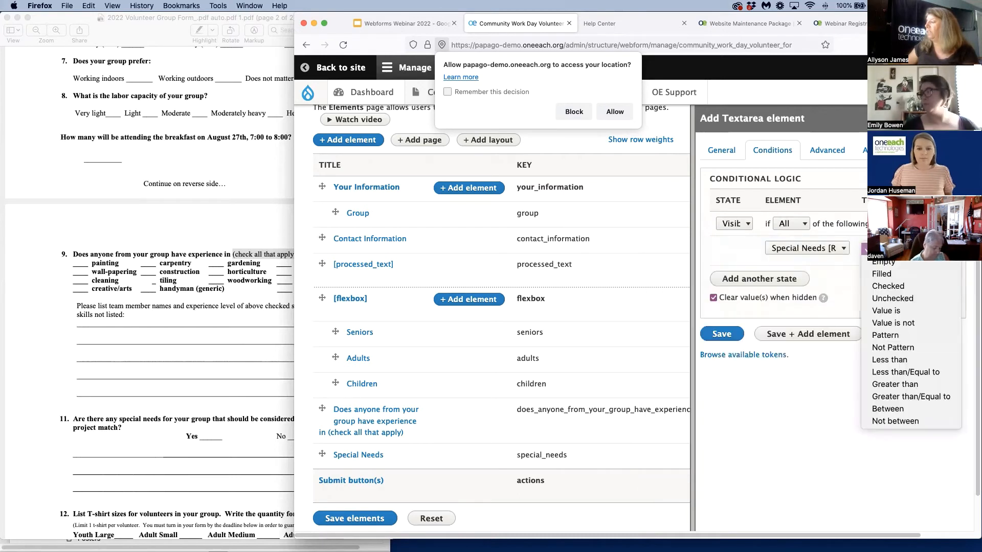
pyautogui.click(891, 309)
pyautogui.click(884, 270)
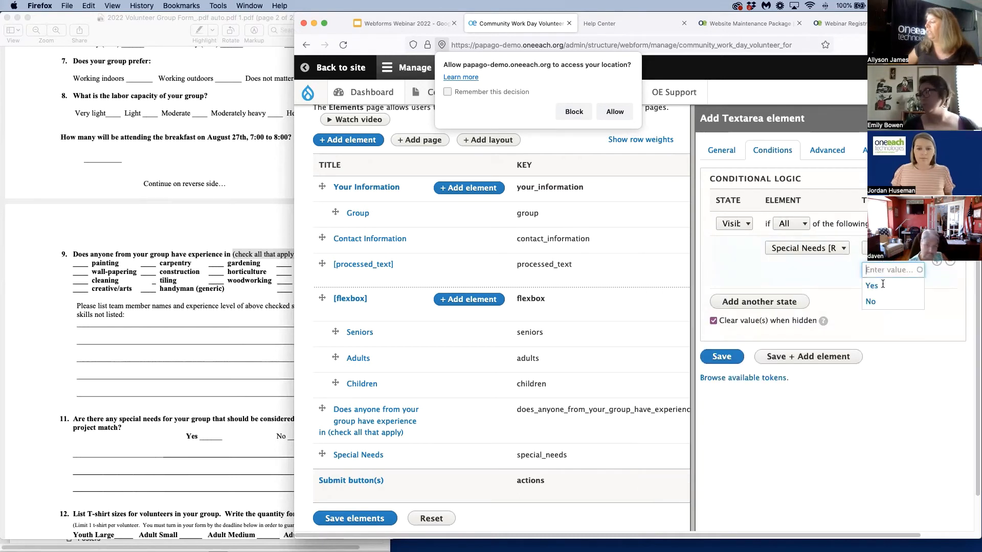
pyautogui.click(869, 284)
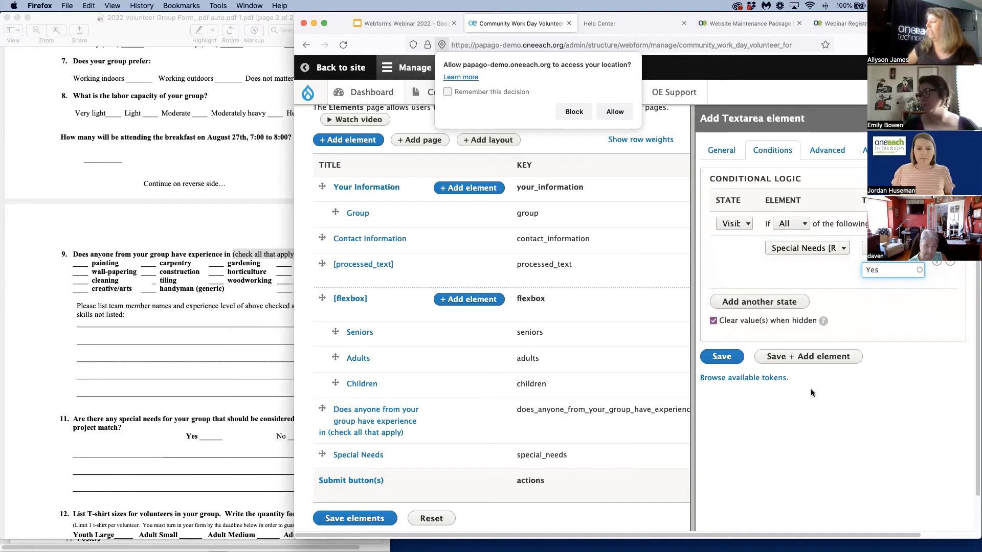
pyautogui.click(722, 357)
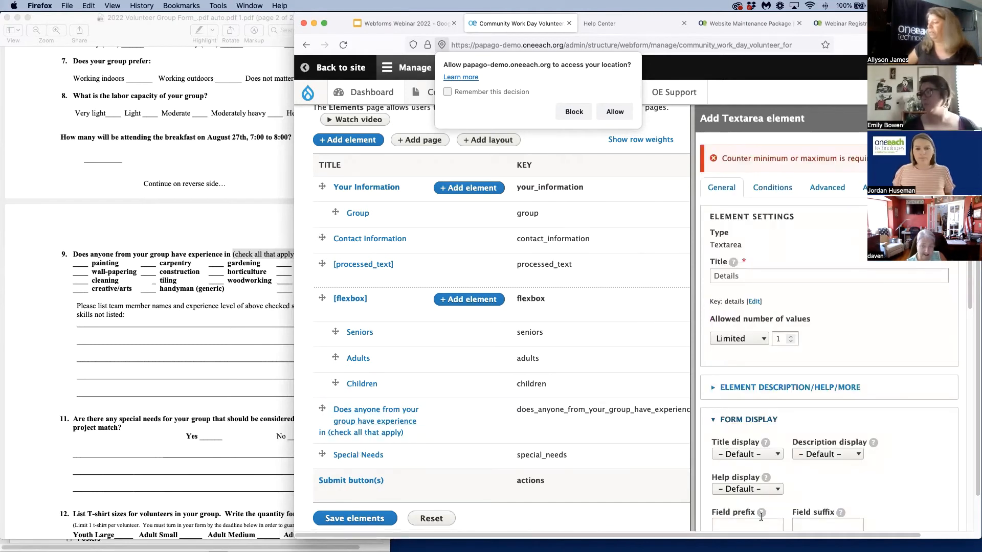
# Set the Details textarea's counter maximum to 2000, and save the element and the webform's elements
pyautogui.scroll(-10, 766, 483)
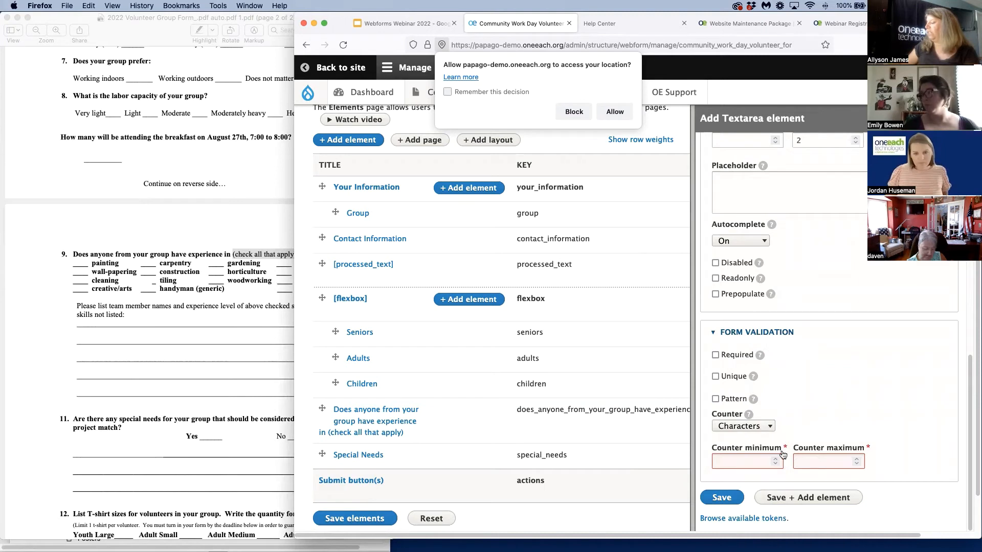
pyautogui.click(819, 460)
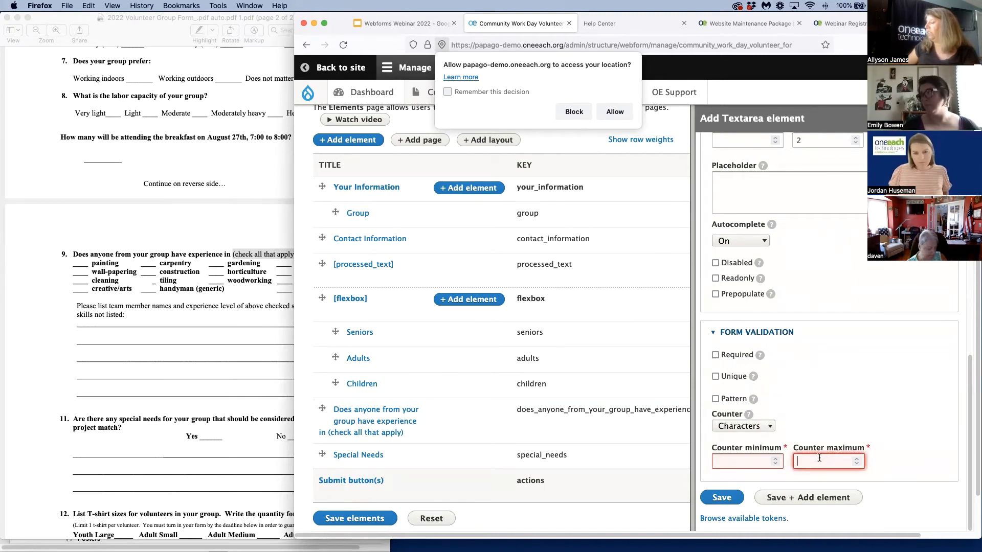
pyautogui.write('2000')
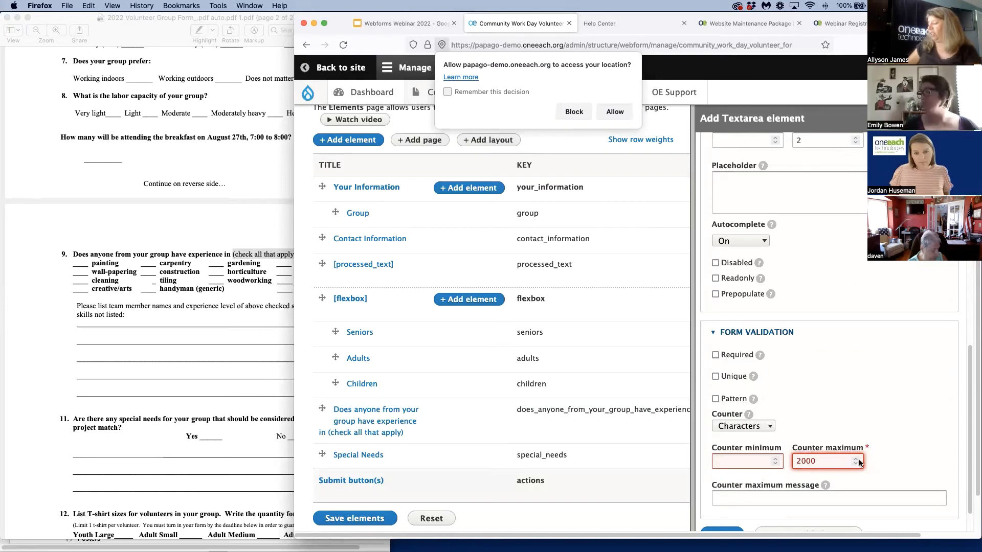
pyautogui.scroll(-1, 737, 466)
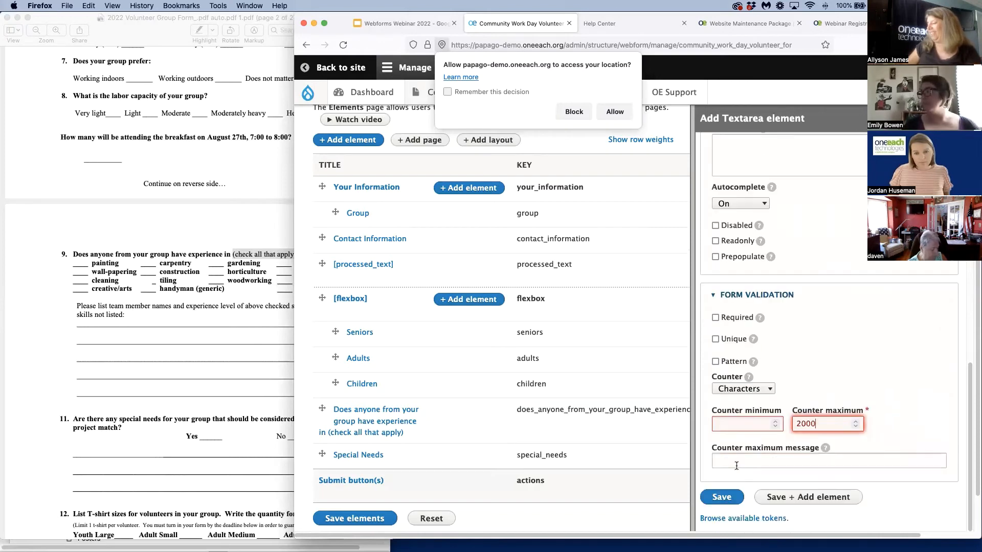
pyautogui.click(721, 498)
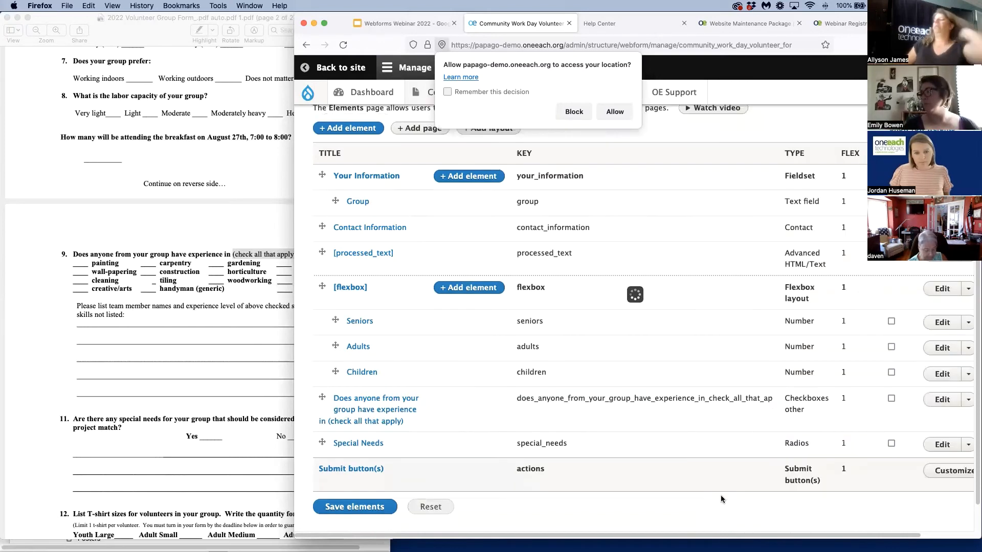
pyautogui.scroll(-2, 347, 476)
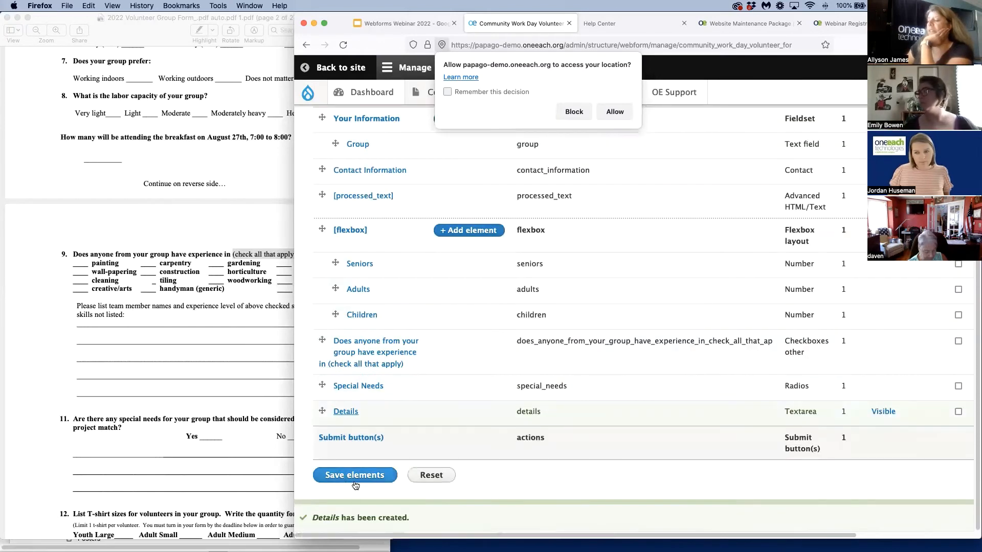
pyautogui.click(348, 479)
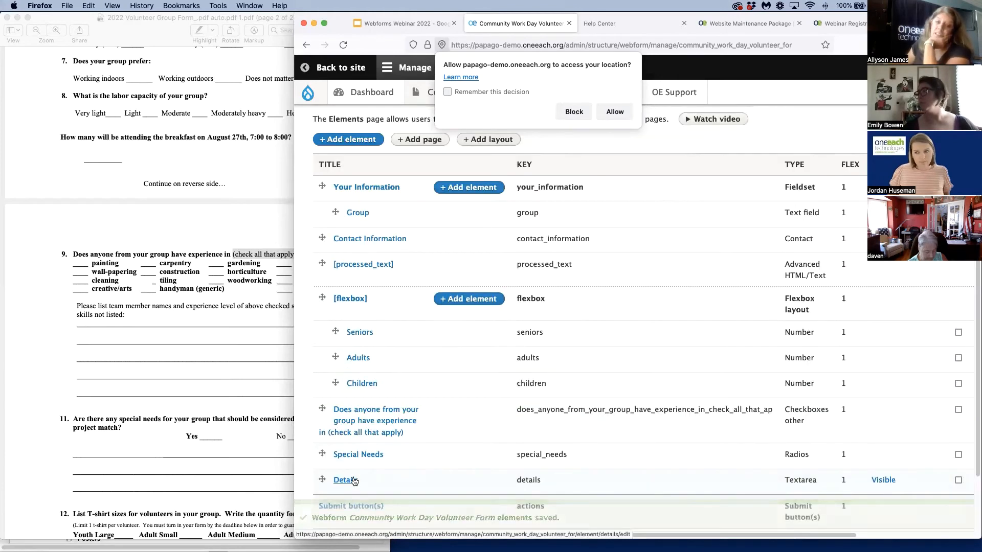
# View the volunteer form, check whether Details follows the Special Needs question, and look over the PDF's remaining questions
pyautogui.scroll(3, 348, 306)
pyautogui.click(335, 162)
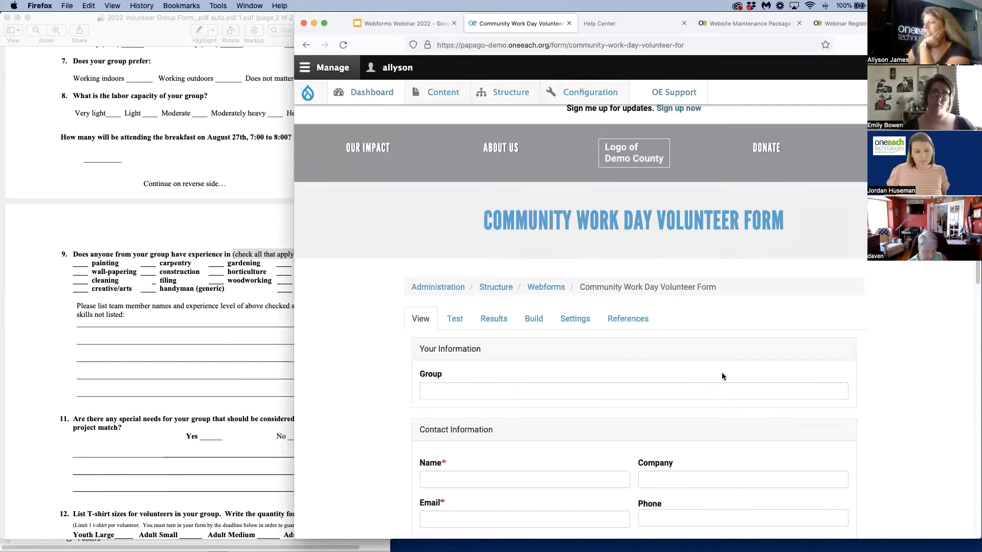
pyautogui.scroll(-10, 721, 375)
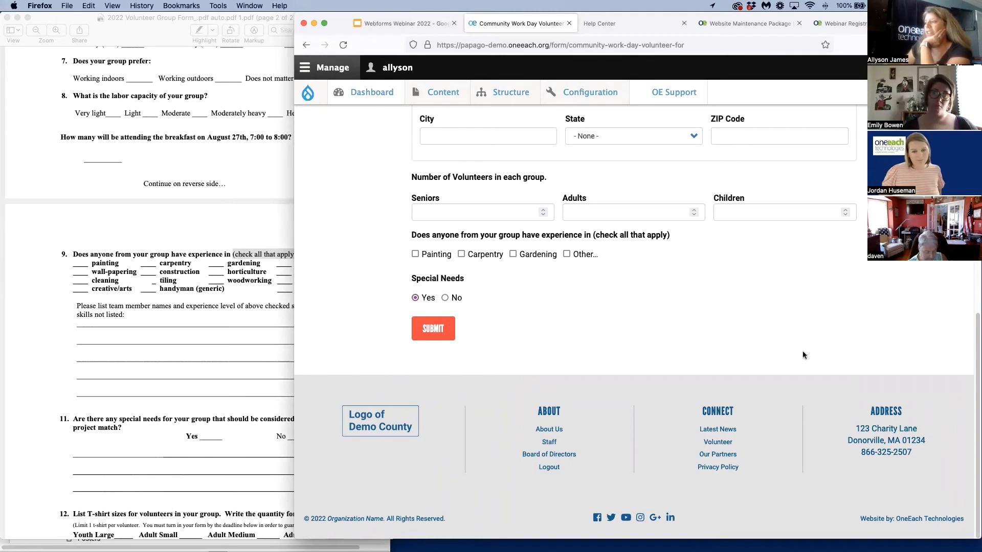
pyautogui.scroll(15, 605, 345)
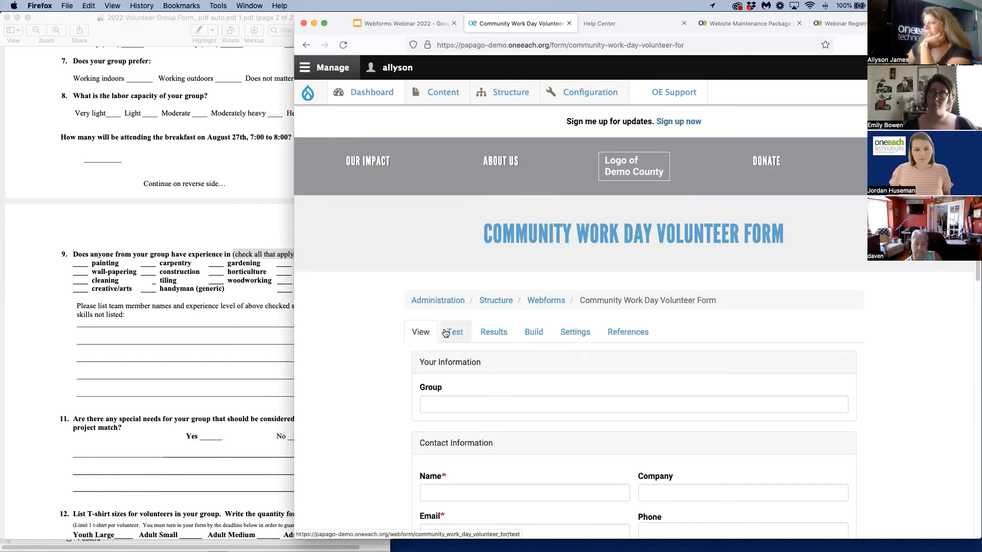
pyautogui.scroll(-1, 232, 364)
pyautogui.scroll(-4, 231, 364)
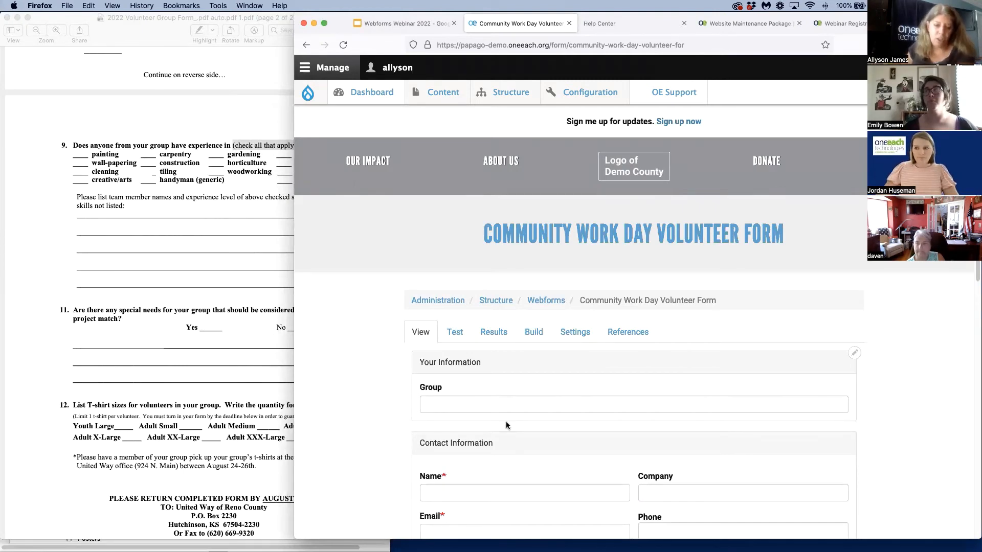
pyautogui.scroll(-10, 558, 390)
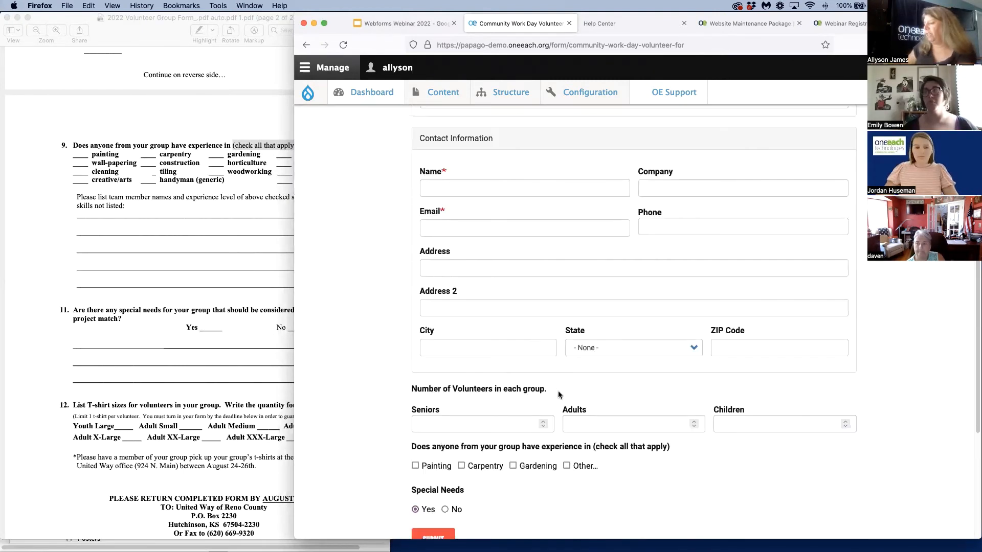
pyautogui.scroll(10, 558, 393)
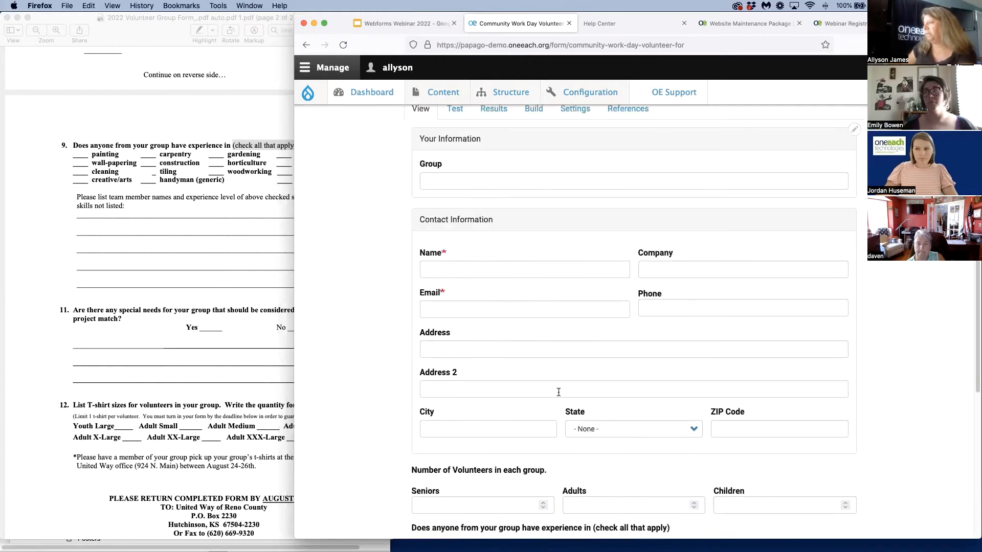
# Refresh the volunteer form, and look over the Demo Day of Caring Sign Up Form's page, its elements and its general settings
pyautogui.click(343, 45)
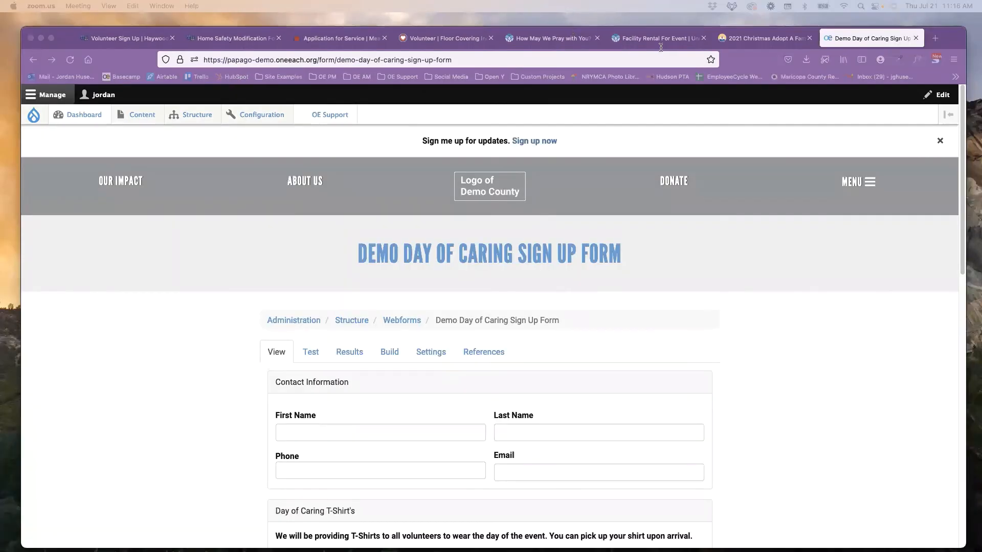
pyautogui.scroll(-2, 182, 318)
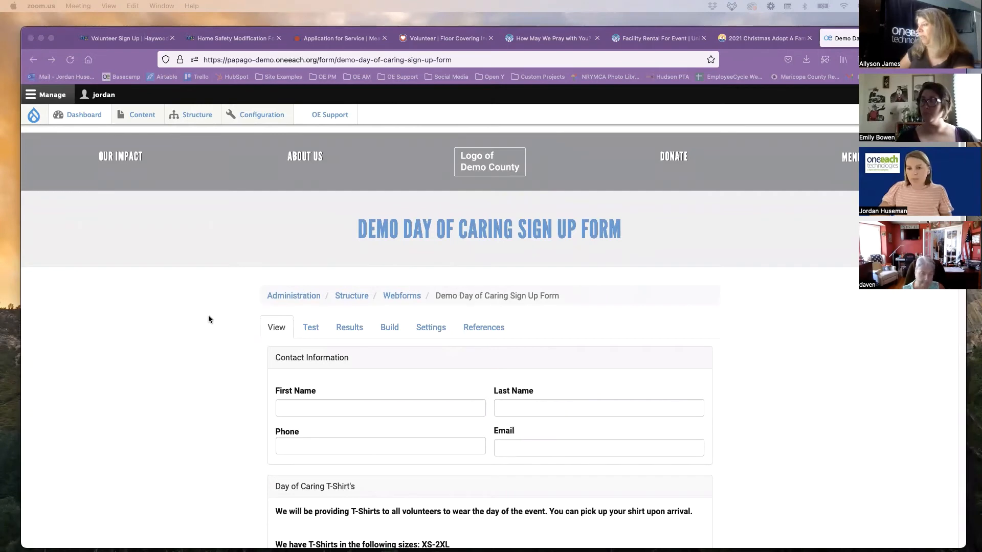
pyautogui.click(390, 329)
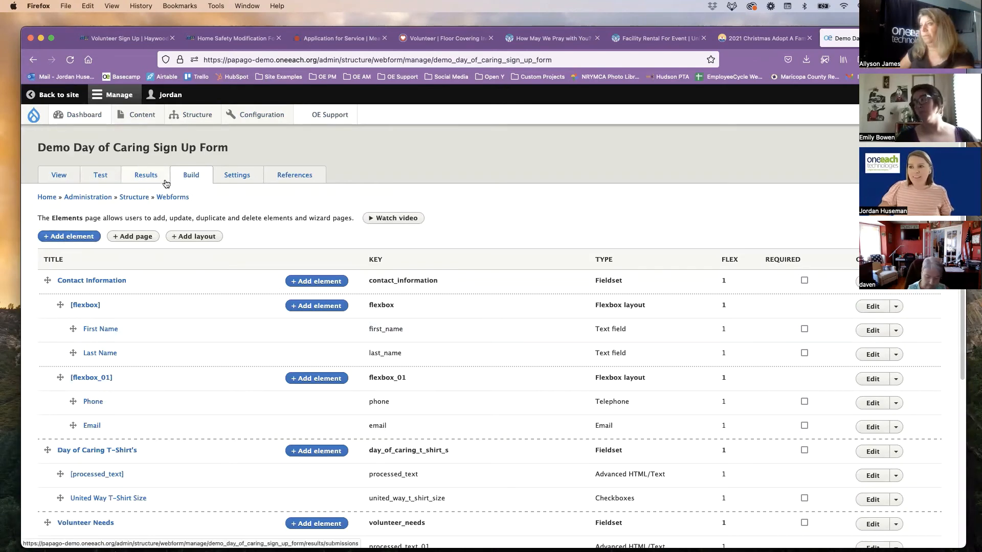
pyautogui.click(241, 180)
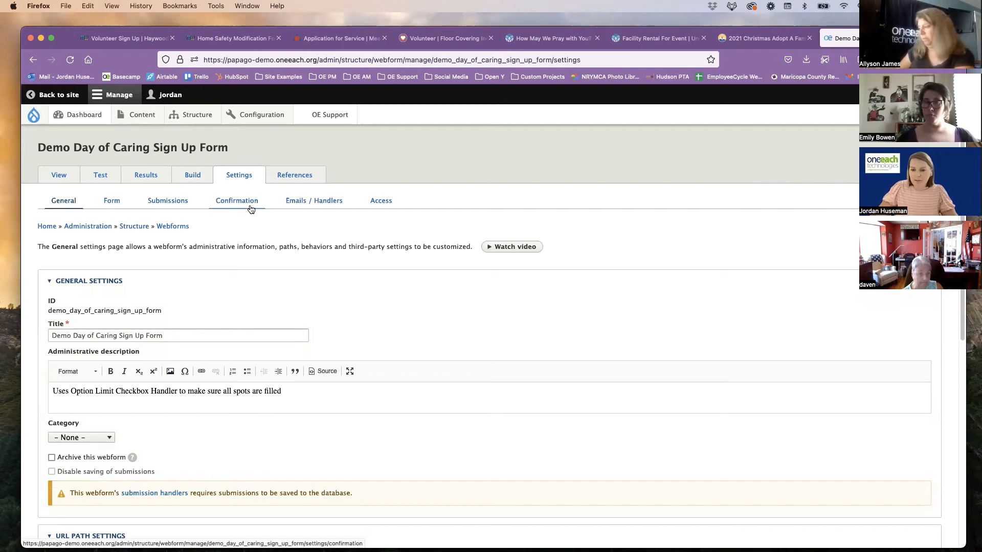
# In the Demo Day of Caring form settings, switch the form status to Scheduled and examine the open and close date and time fields
pyautogui.click(113, 205)
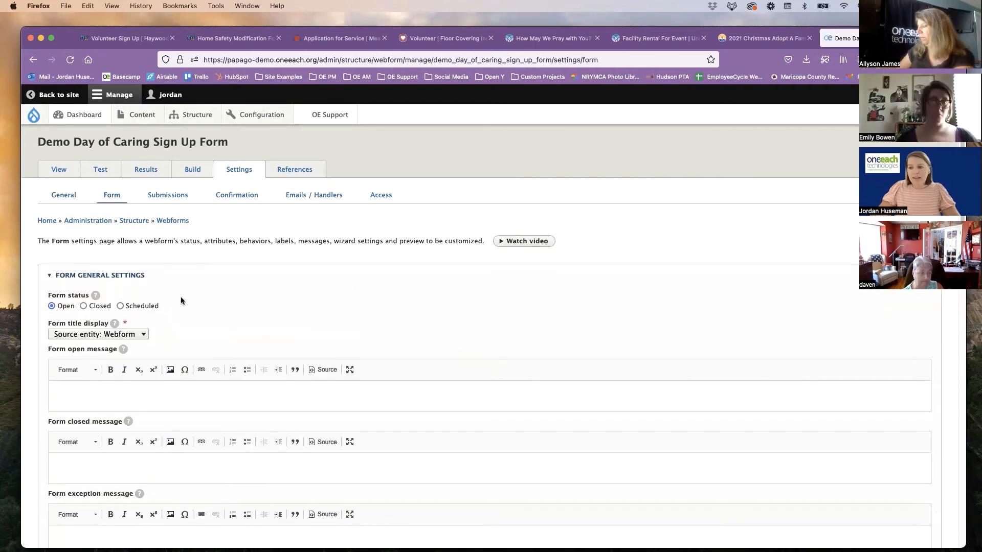
pyautogui.scroll(-1, 180, 296)
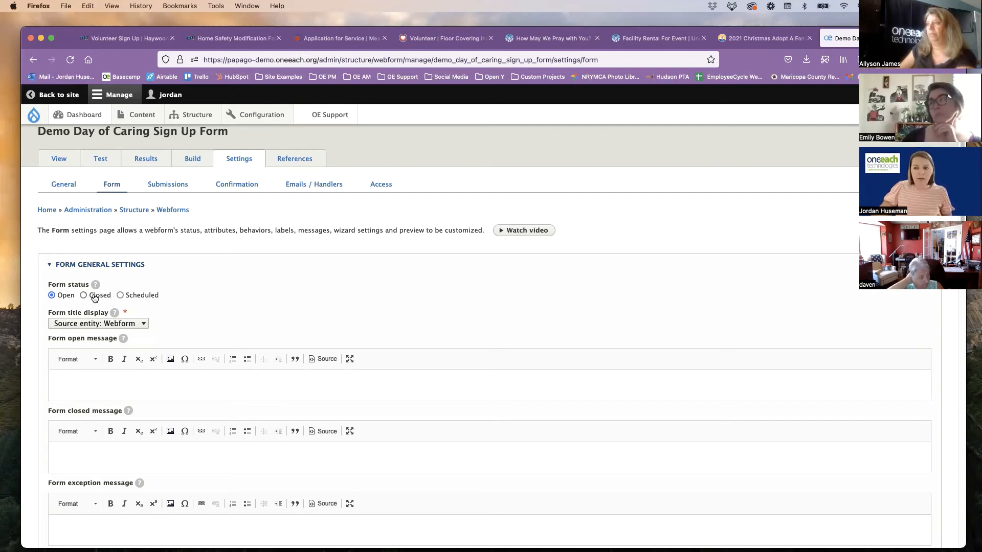
pyautogui.click(145, 301)
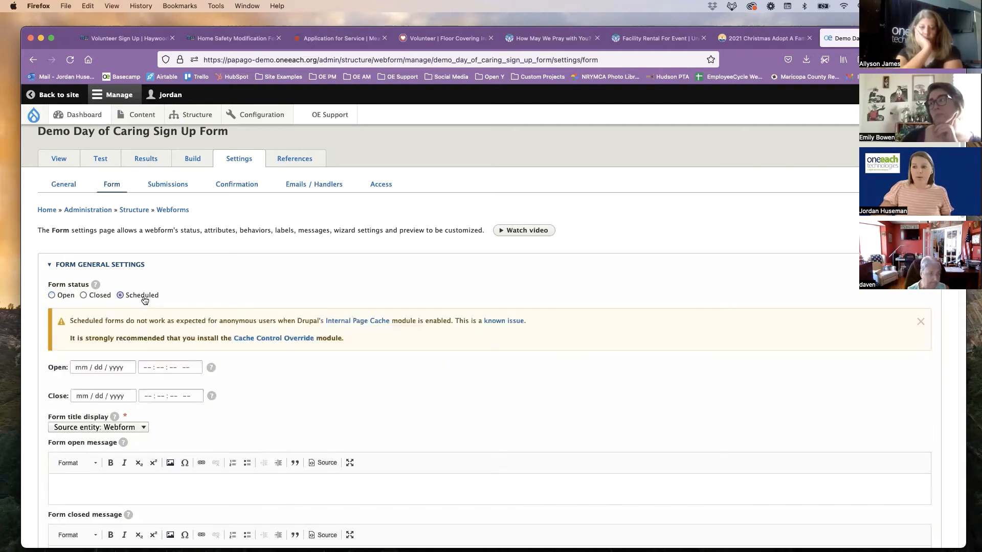
pyautogui.scroll(-1, 145, 301)
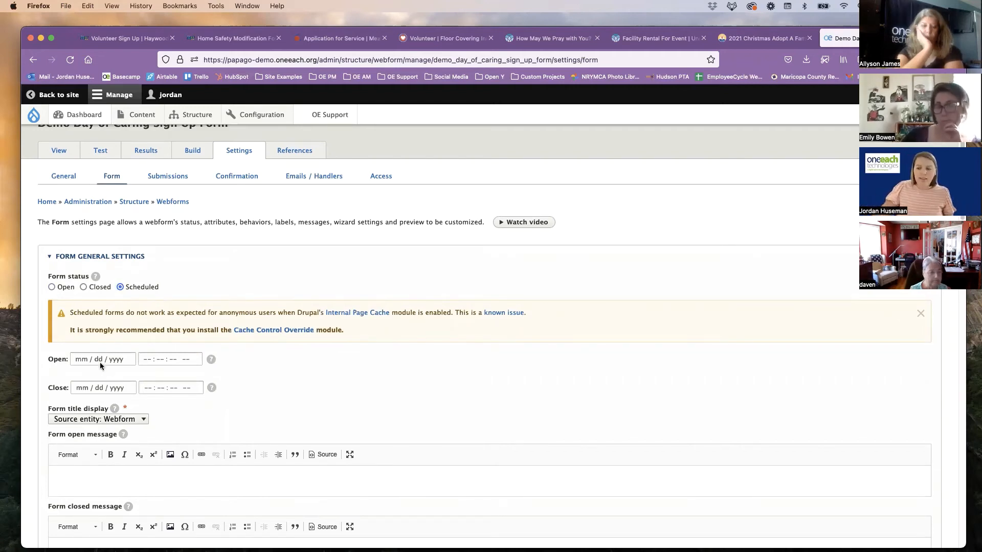
pyautogui.click(151, 362)
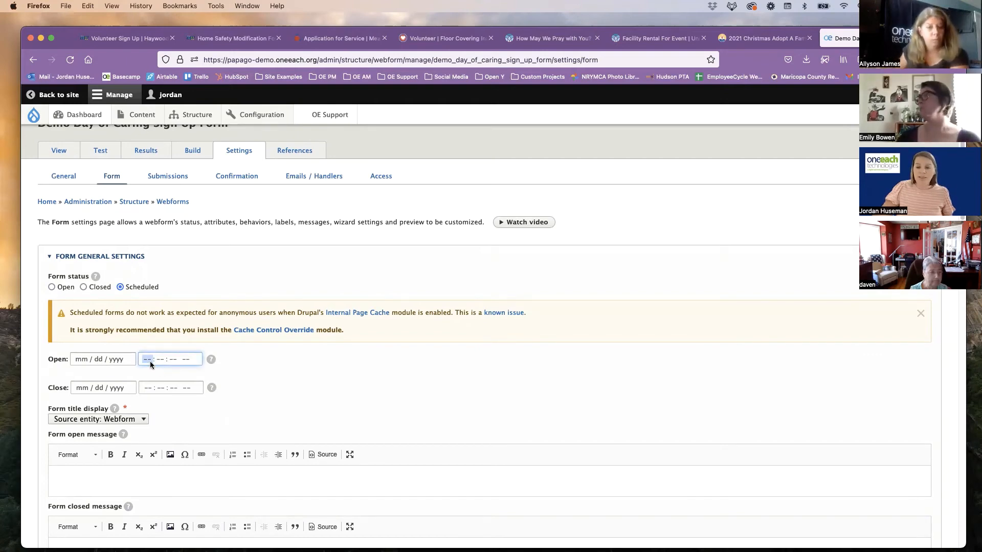
pyautogui.click(177, 357)
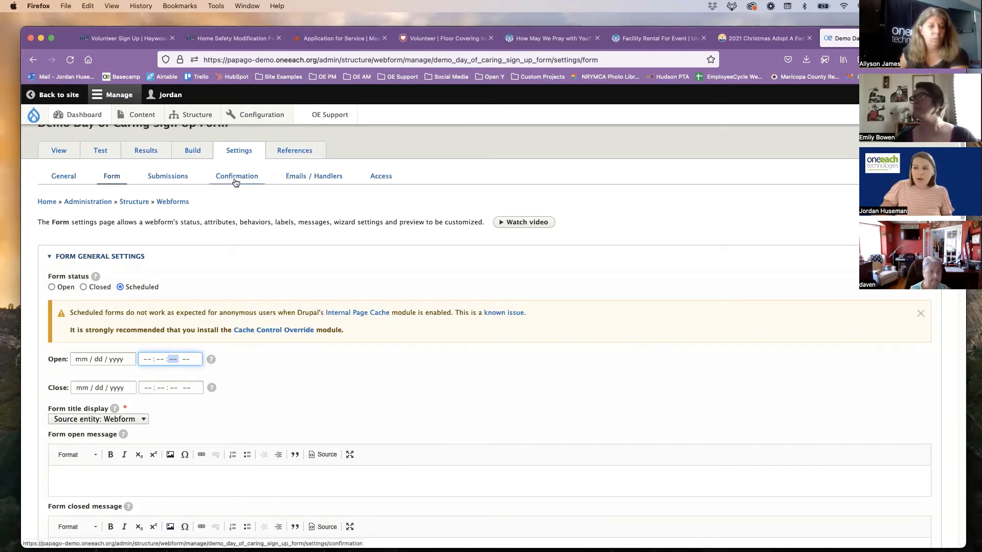
# Review the form's confirmation settings, including the confirmation types and the paragraph formats for the confirmation message
pyautogui.click(234, 179)
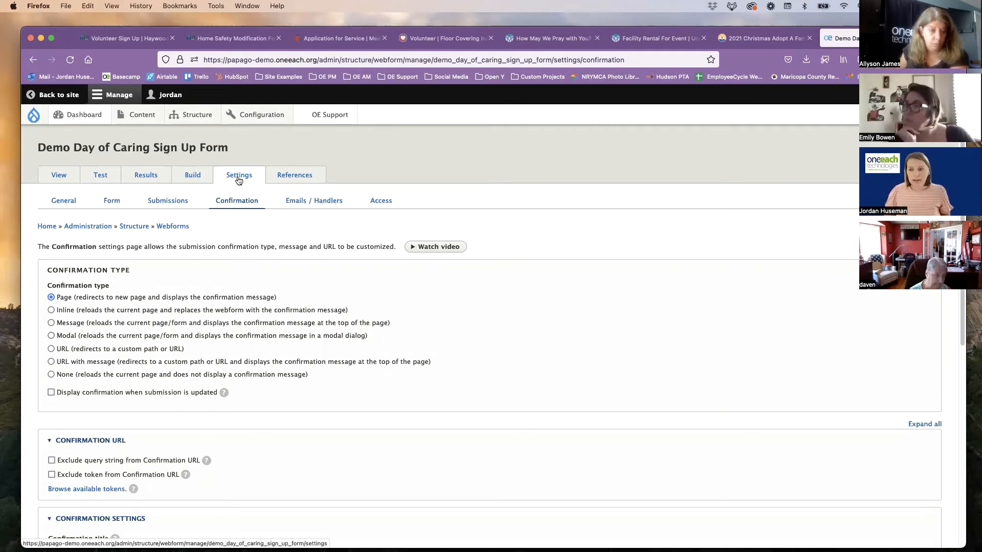
pyautogui.scroll(-2, 51, 245)
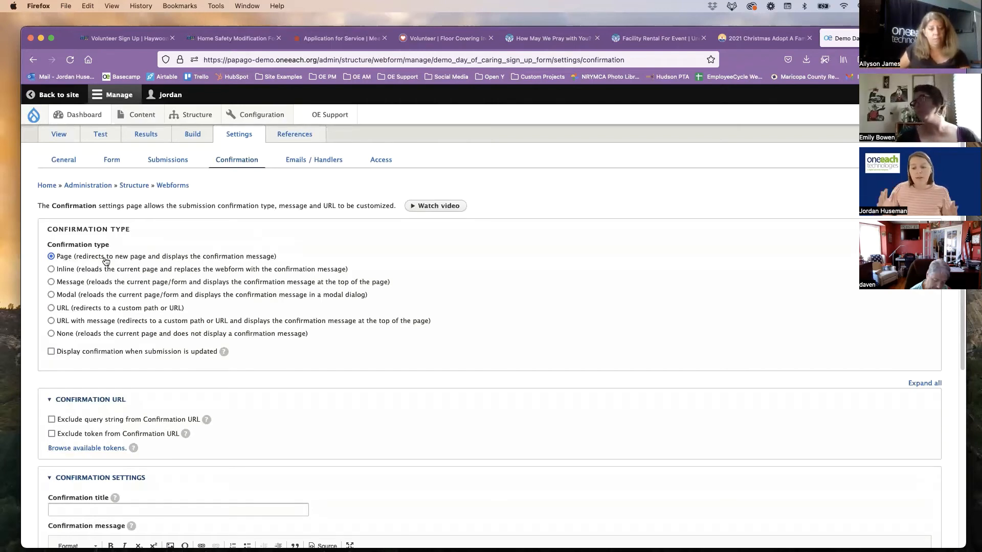
pyautogui.scroll(-5, 117, 285)
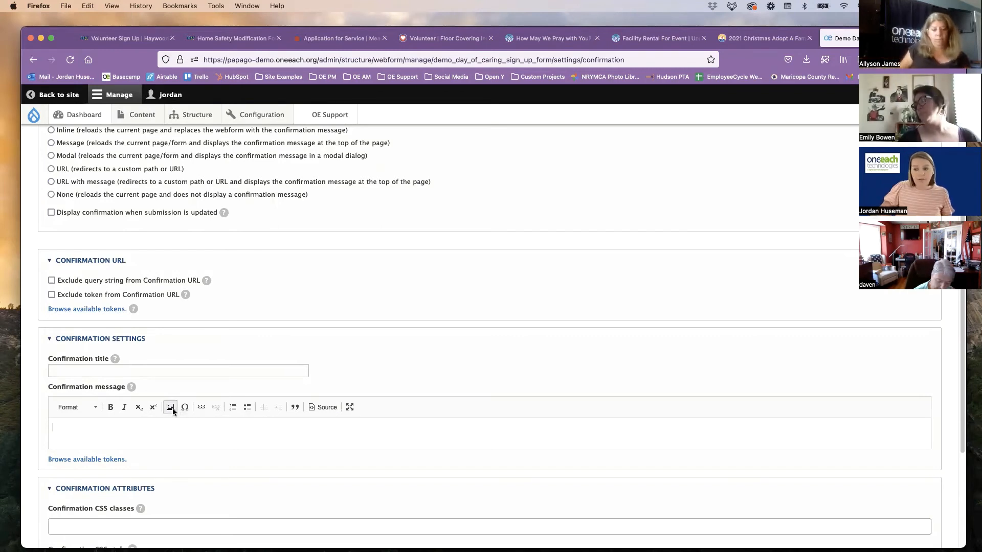
pyautogui.click(78, 408)
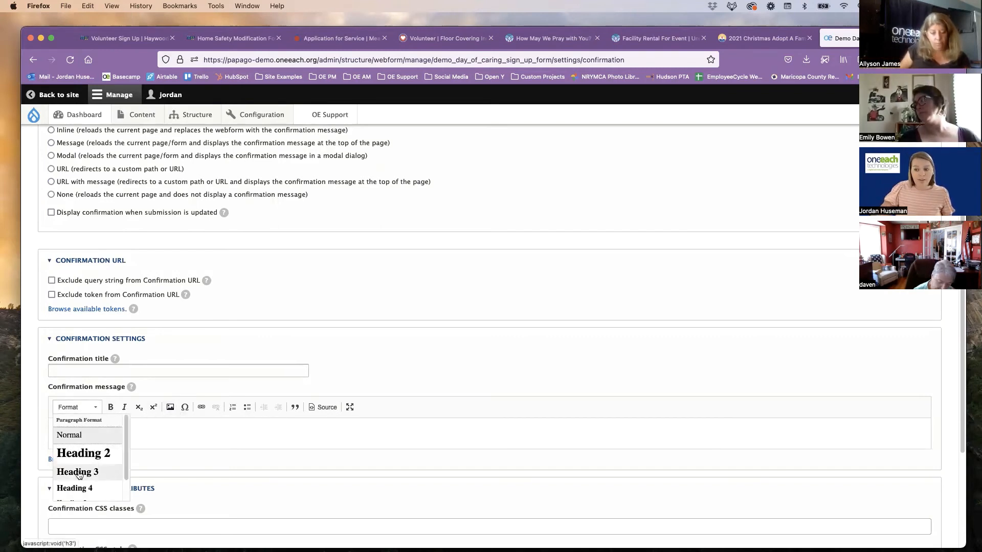
pyautogui.click(82, 435)
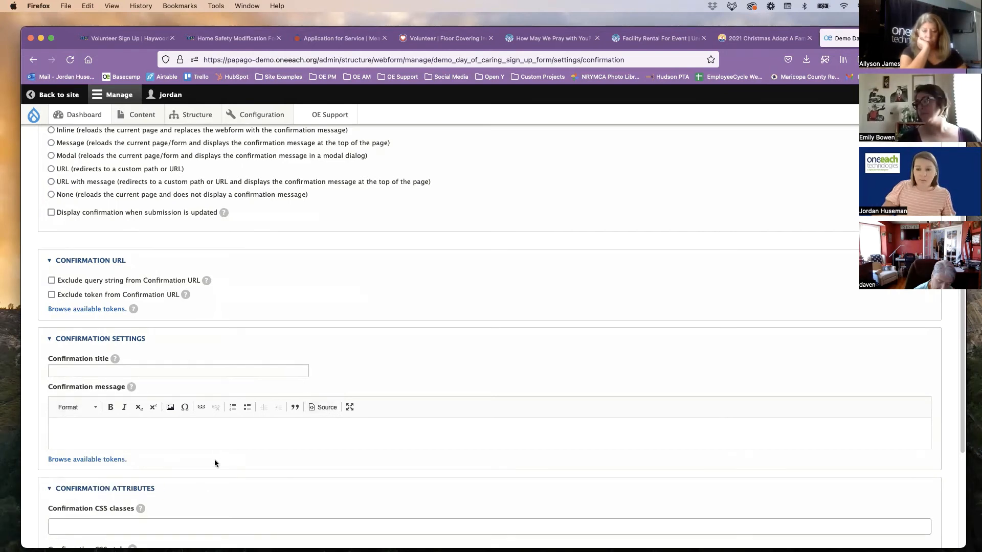
pyautogui.scroll(5, 213, 460)
pyautogui.scroll(1, 212, 462)
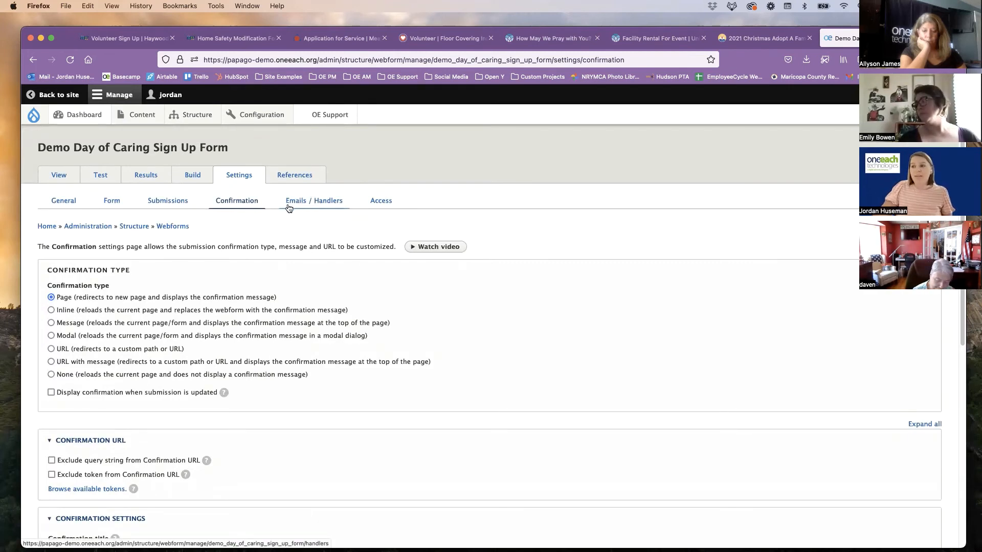
# Add an email handler to the form with a custom To email address, and enter the recipient's email address
pyautogui.click(327, 204)
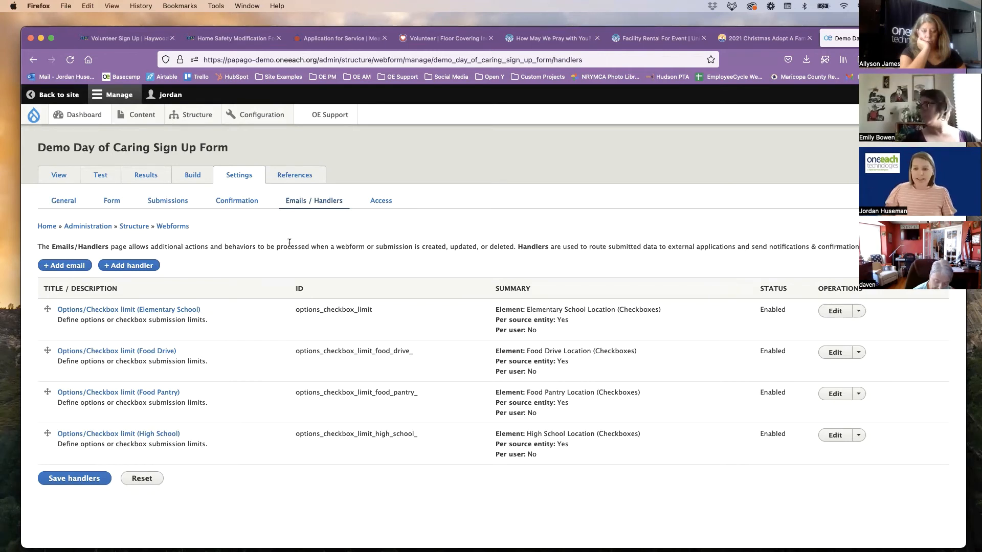
pyautogui.click(68, 269)
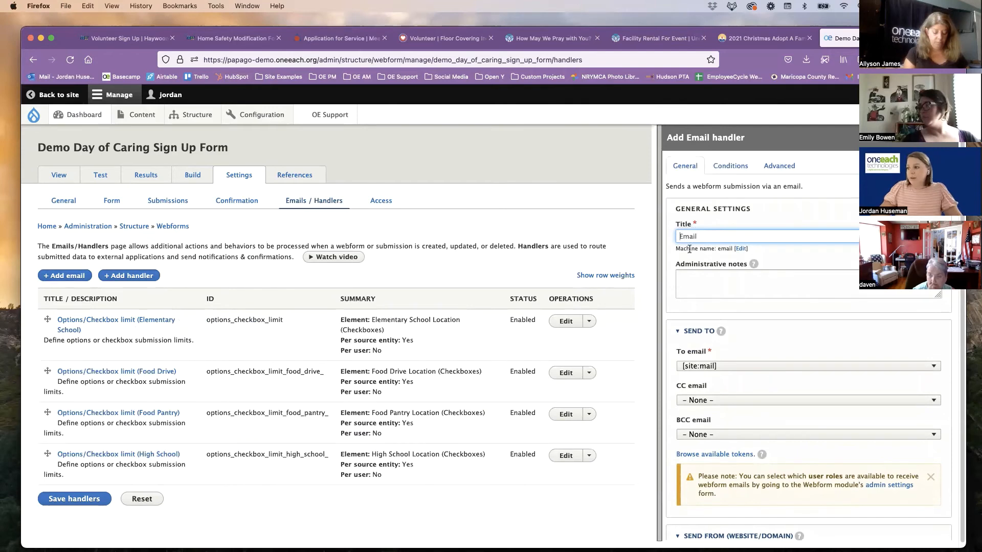
pyautogui.scroll(-2, 690, 250)
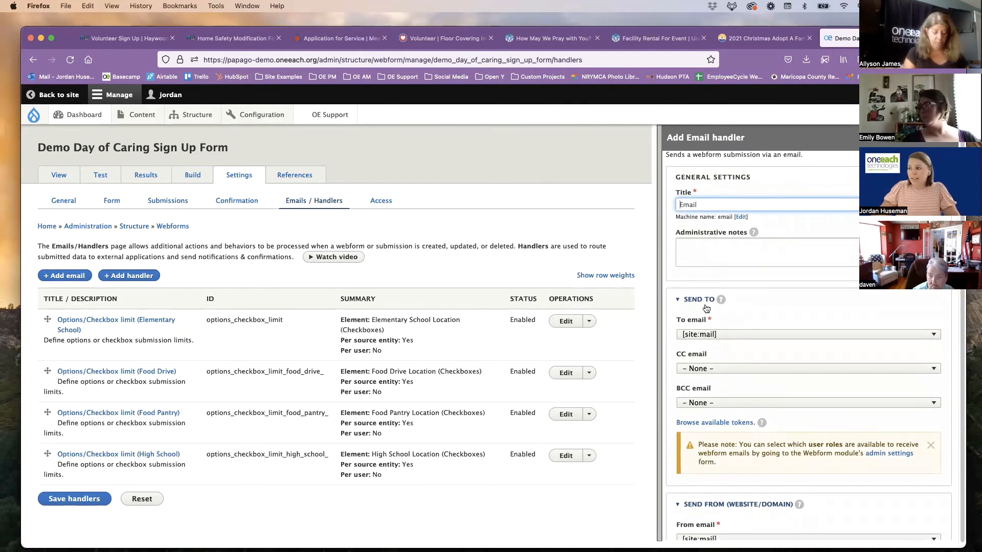
pyautogui.click(695, 333)
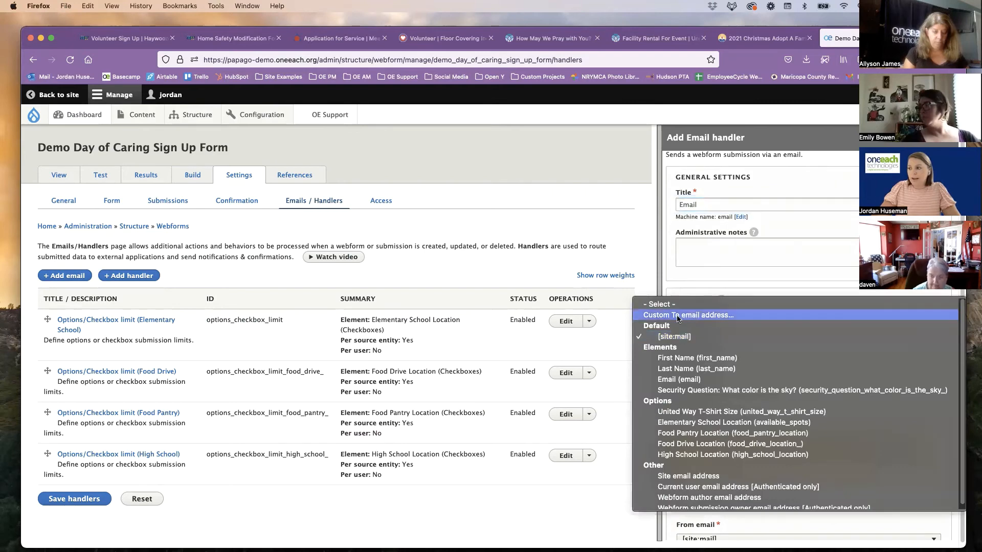
pyautogui.click(699, 316)
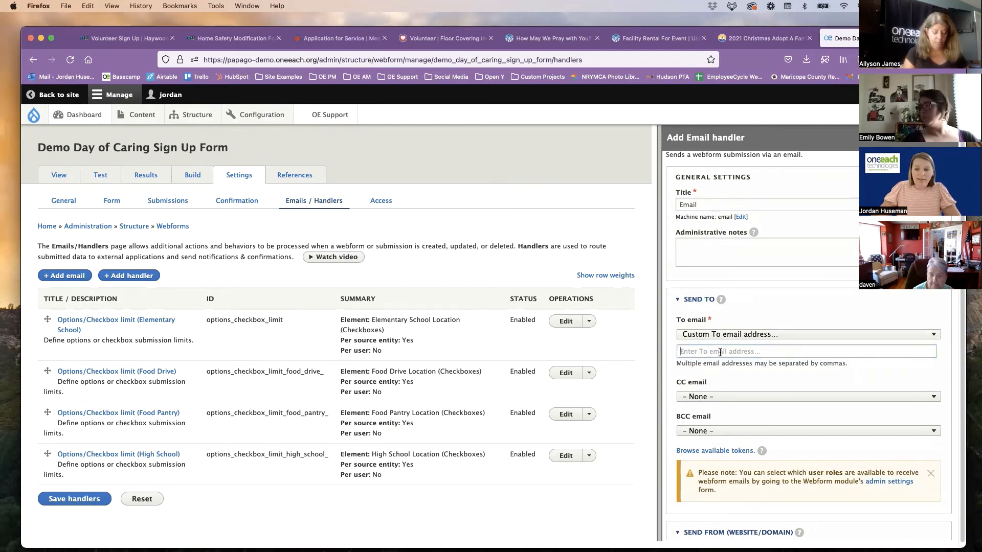
pyautogui.click(720, 352)
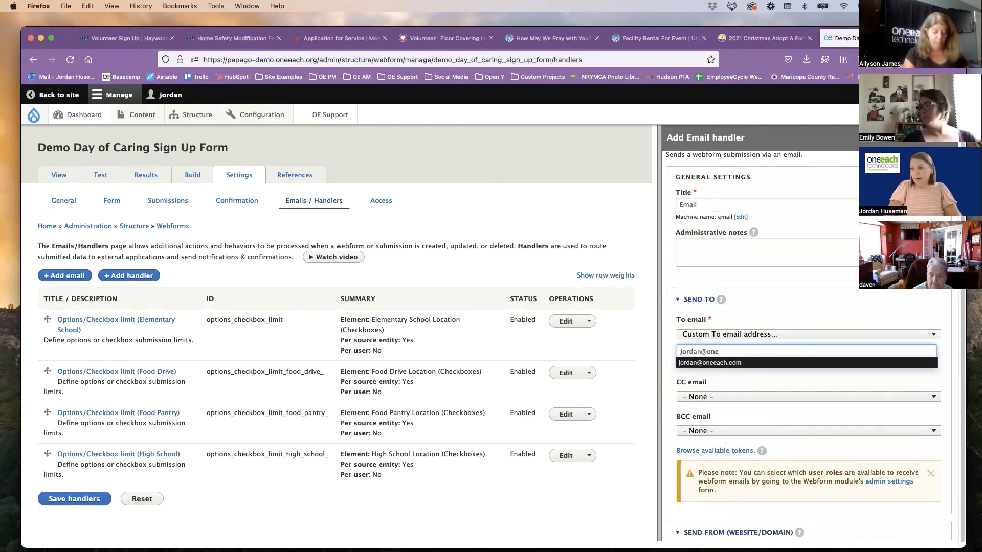
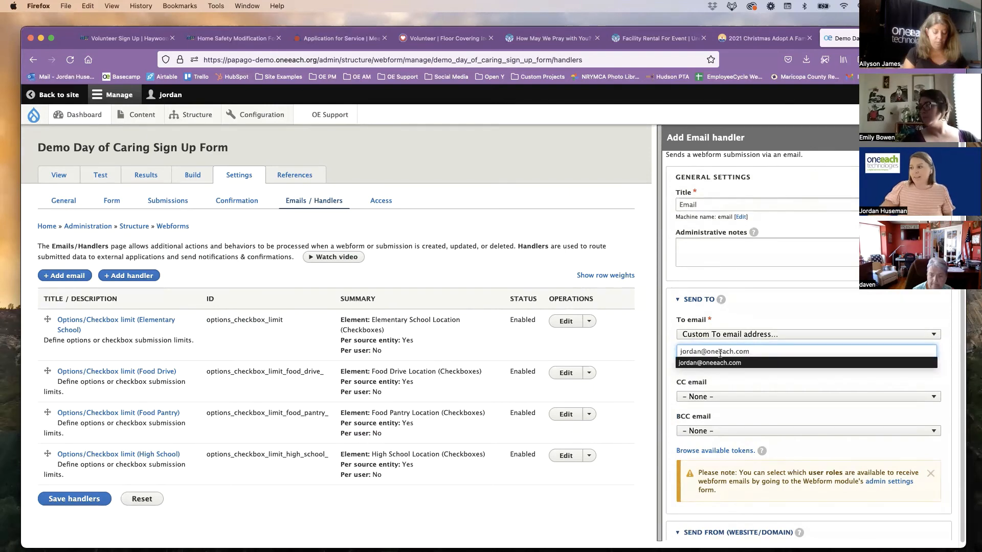
pyautogui.click(694, 299)
pyautogui.click(694, 300)
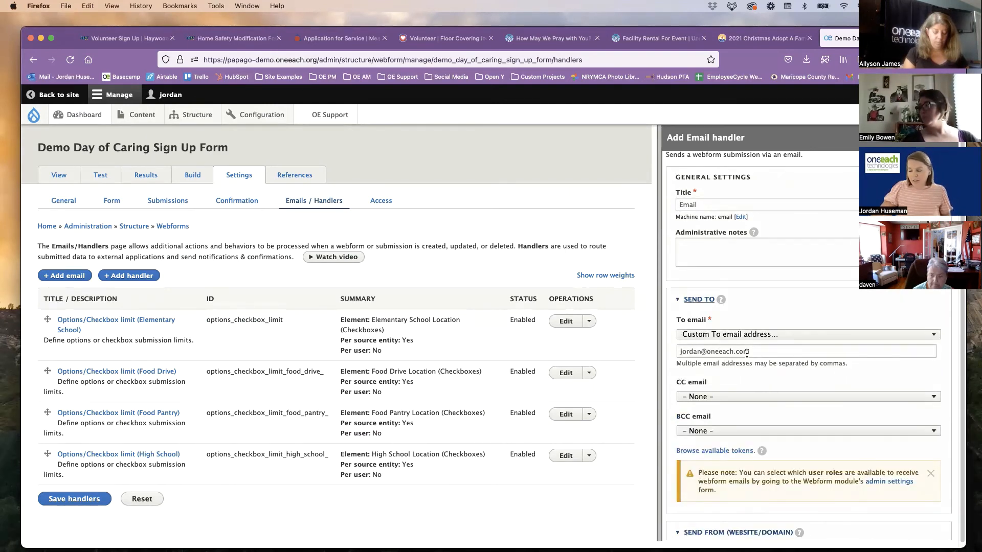
# Include files as attachments in the email handler, and save the handler
pyautogui.scroll(-10, 740, 353)
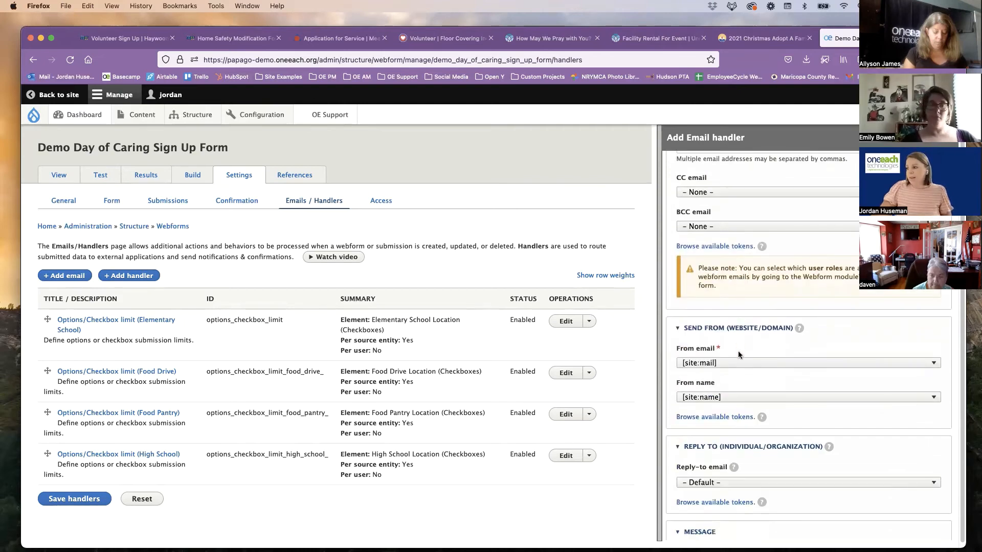
pyautogui.scroll(-1, 740, 355)
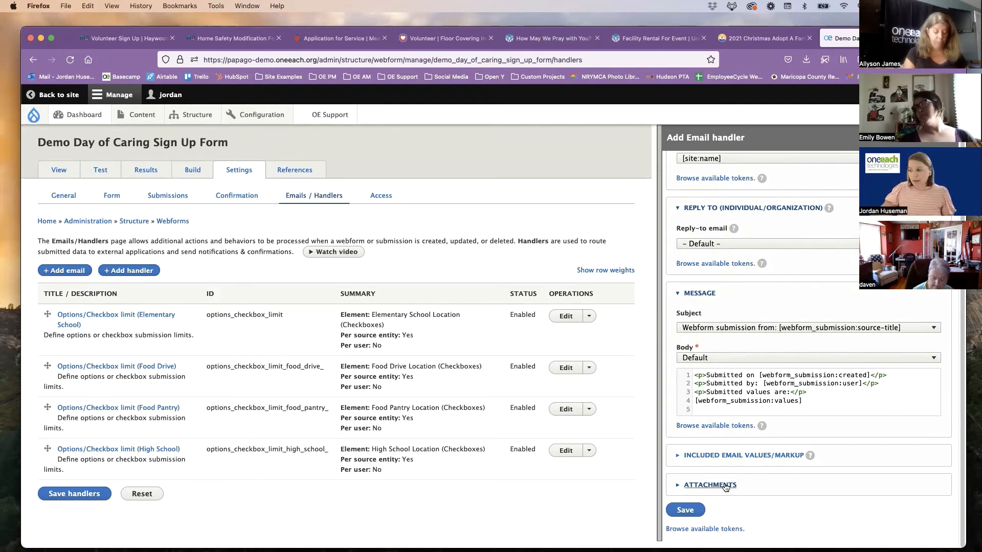
pyautogui.click(725, 485)
pyautogui.scroll(-1, 706, 491)
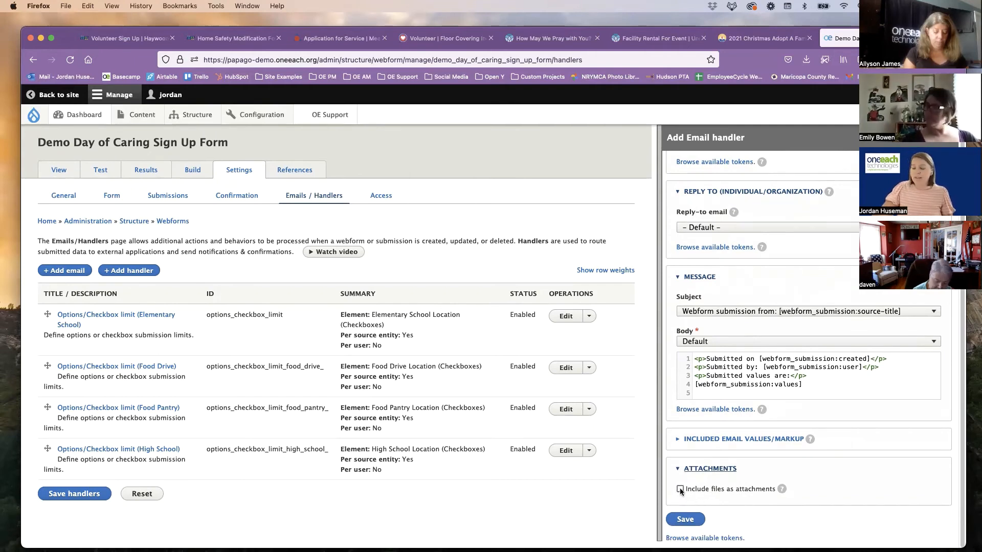
pyautogui.click(680, 490)
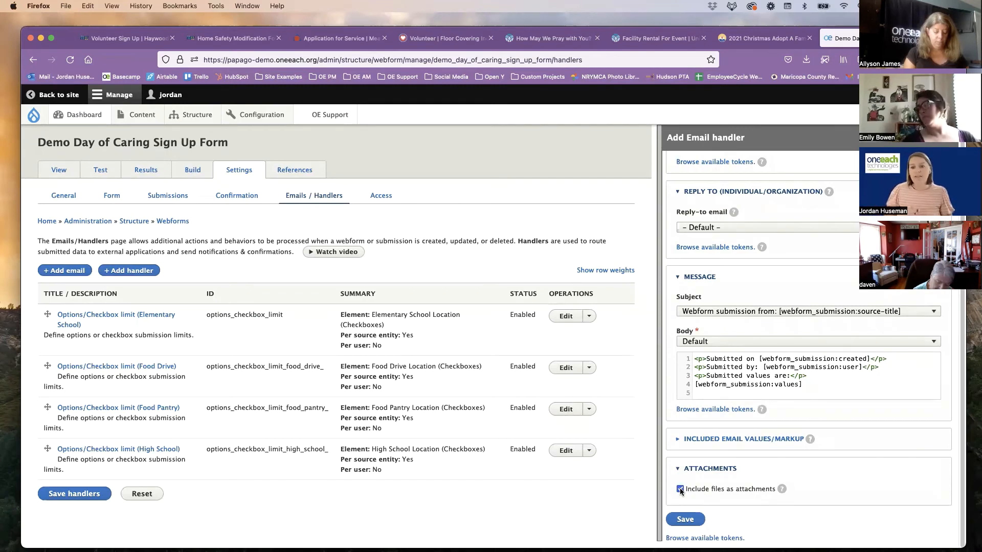
pyautogui.click(684, 520)
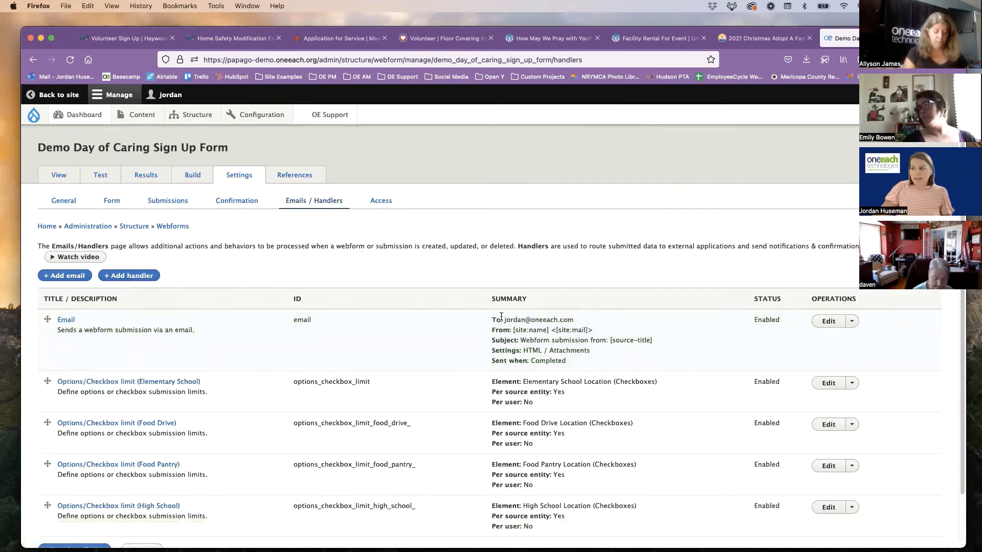
# Check the recipient and the attachment setting in the new email handler's summary
pyautogui.moveTo(501, 320); pyautogui.dragTo(589, 322)
pyautogui.click(566, 359)
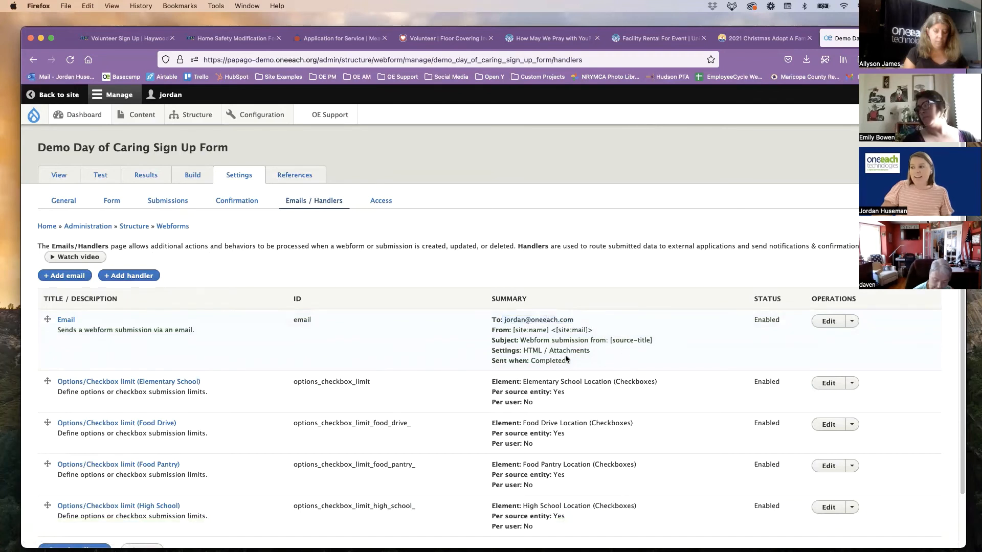
pyautogui.moveTo(544, 351); pyautogui.dragTo(595, 354)
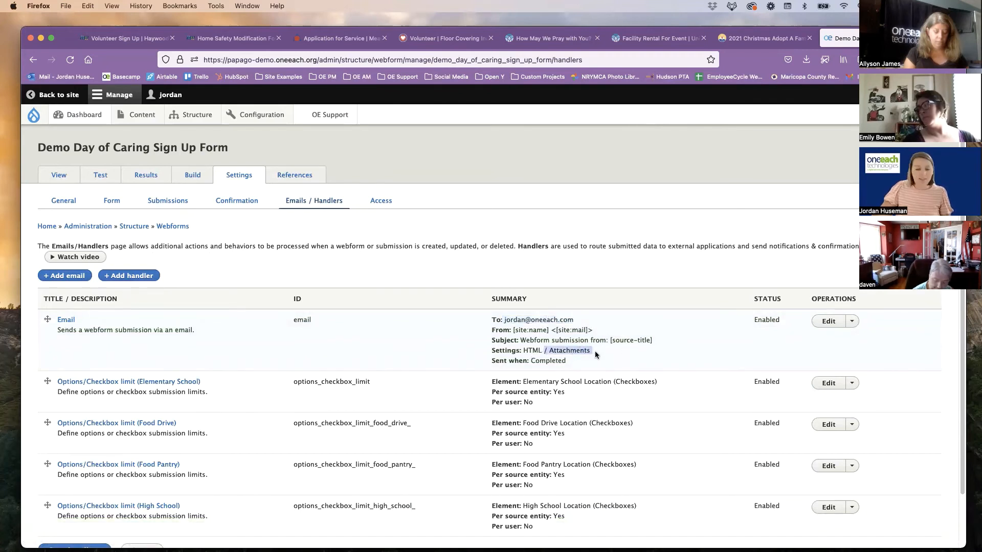
pyautogui.click(594, 351)
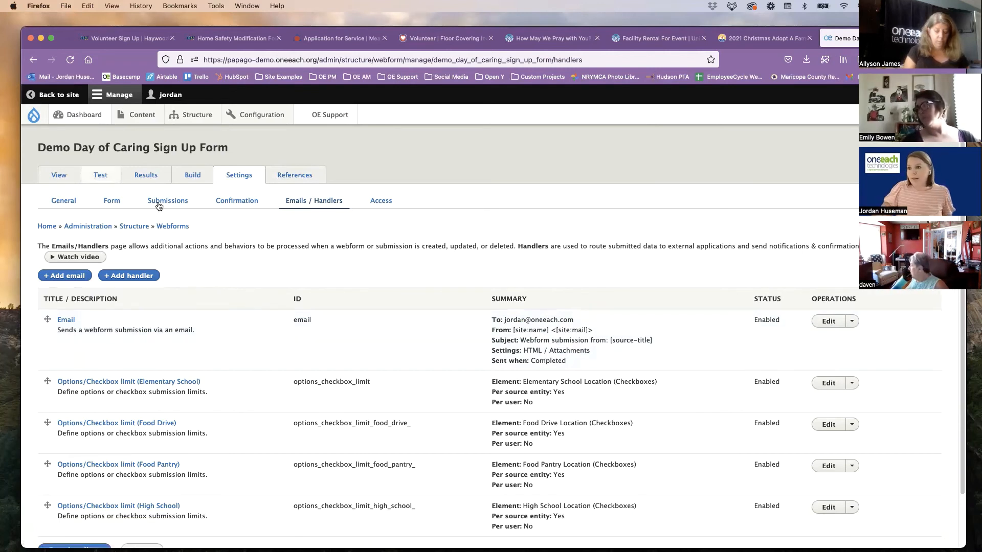
# View the Demo Day of Caring Sign Up Form and look over its volunteer locations and security question
pyautogui.click(58, 175)
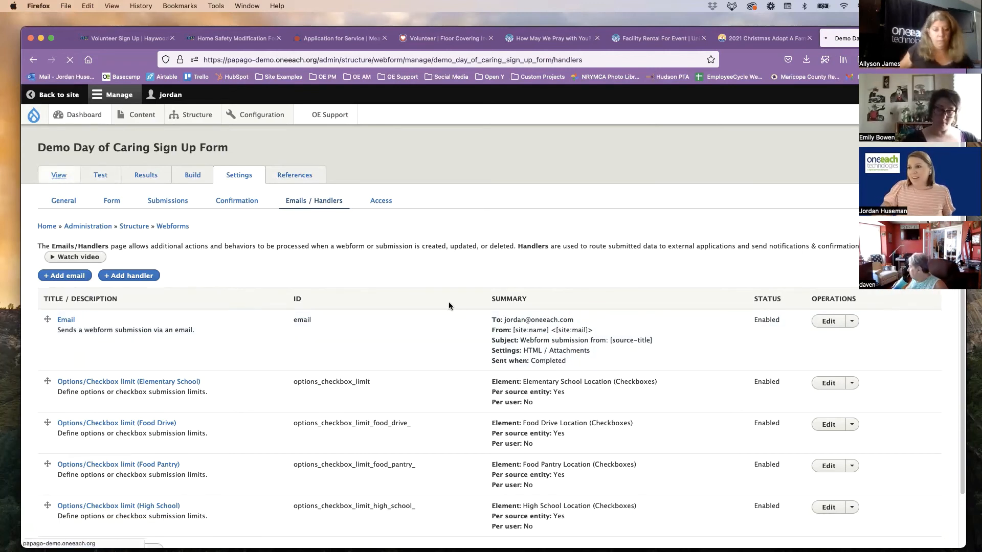
pyautogui.scroll(-10, 318, 283)
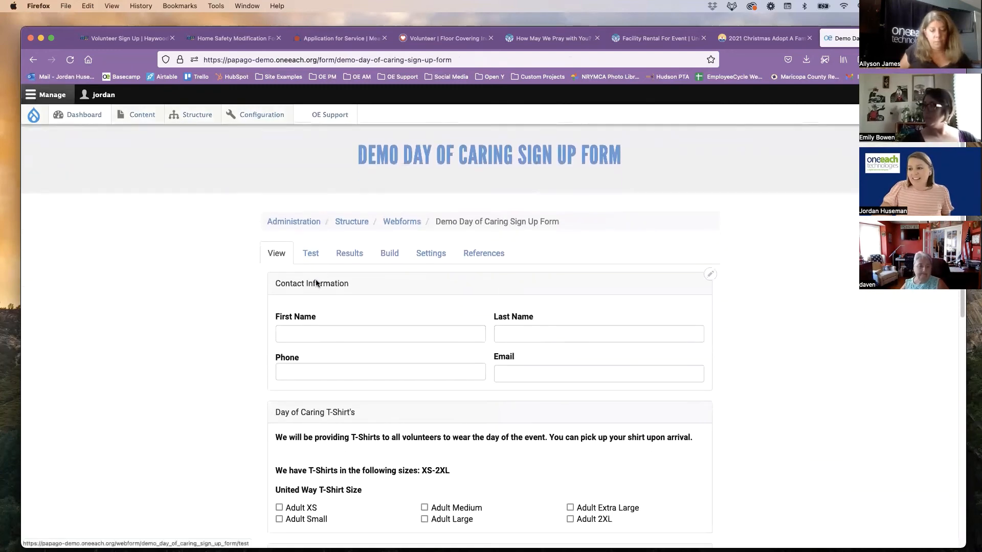
pyautogui.scroll(-8, 317, 277)
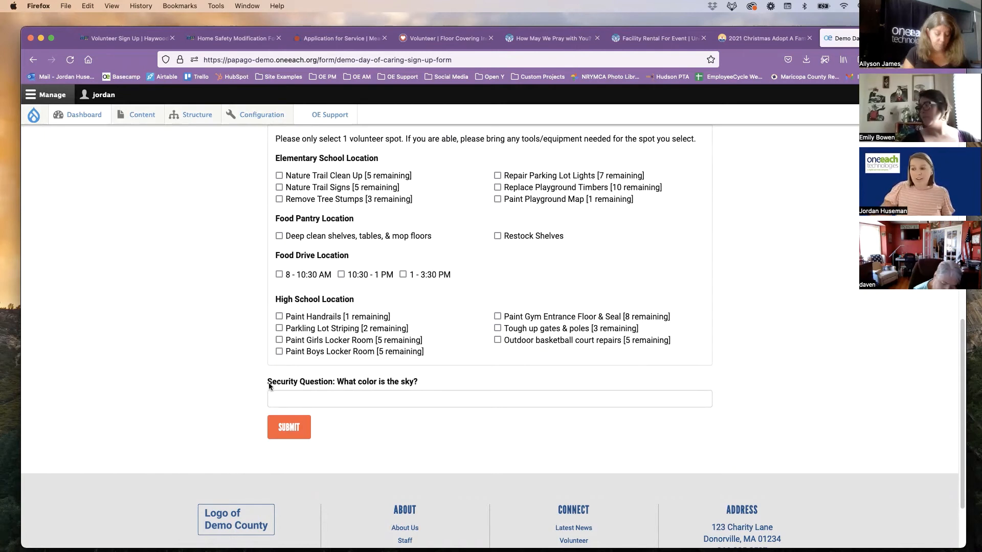
# Examine the pattern validation set on the Demo Day of Caring form's security question element, and save the element
pyautogui.moveTo(267, 382); pyautogui.dragTo(449, 393)
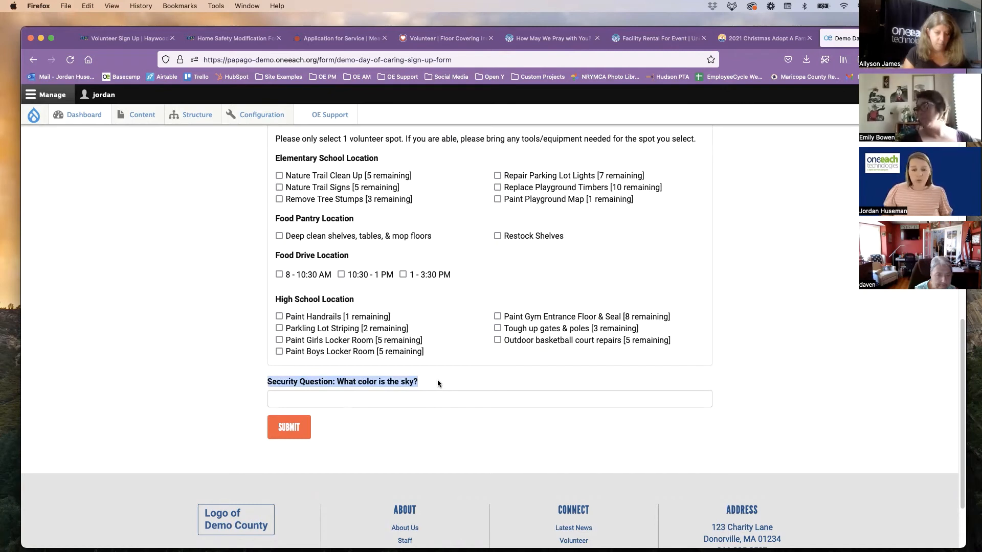
pyautogui.click(427, 381)
pyautogui.scroll(10, 348, 331)
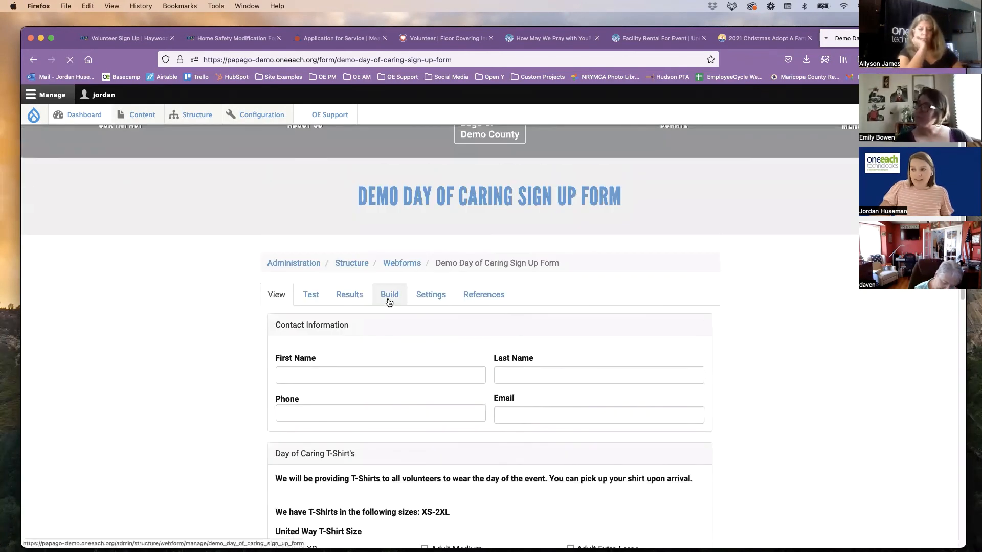
pyautogui.click(388, 300)
pyautogui.scroll(-5, 394, 403)
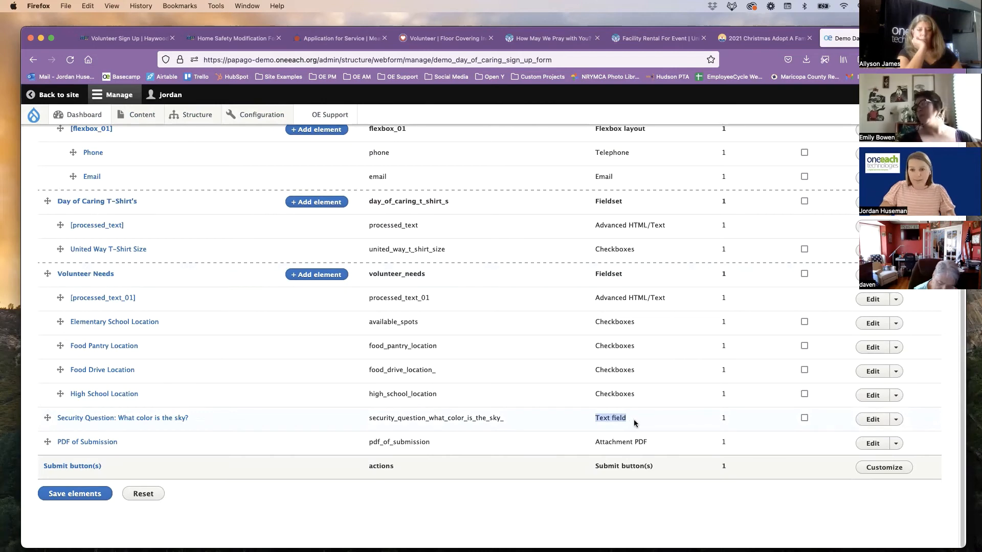
pyautogui.click(868, 420)
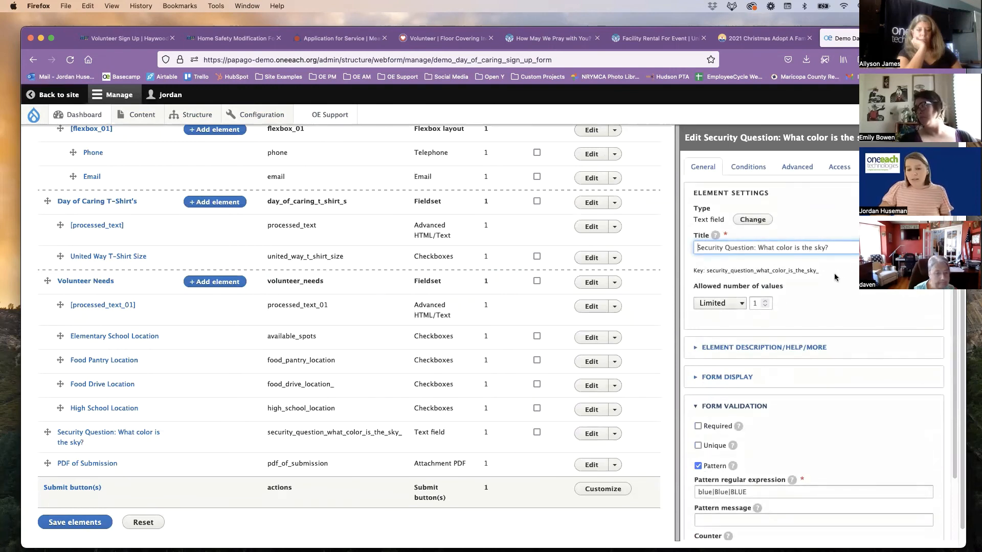
pyautogui.scroll(-3, 767, 317)
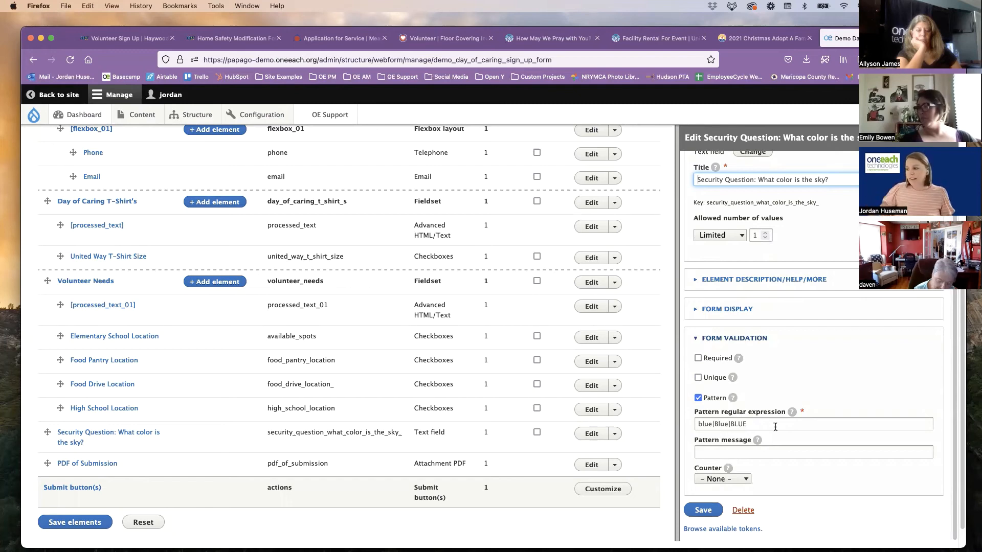
pyautogui.click(741, 424)
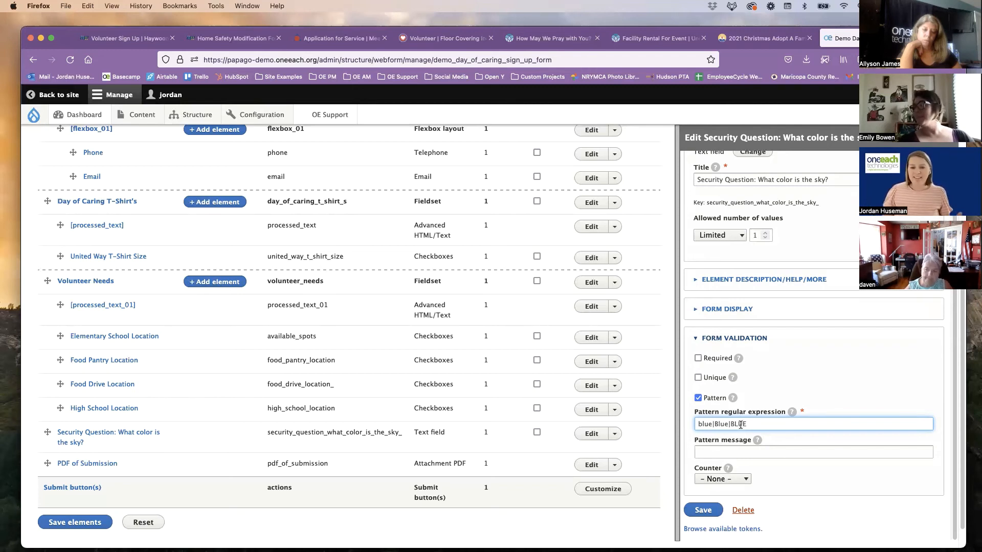
pyautogui.click(704, 510)
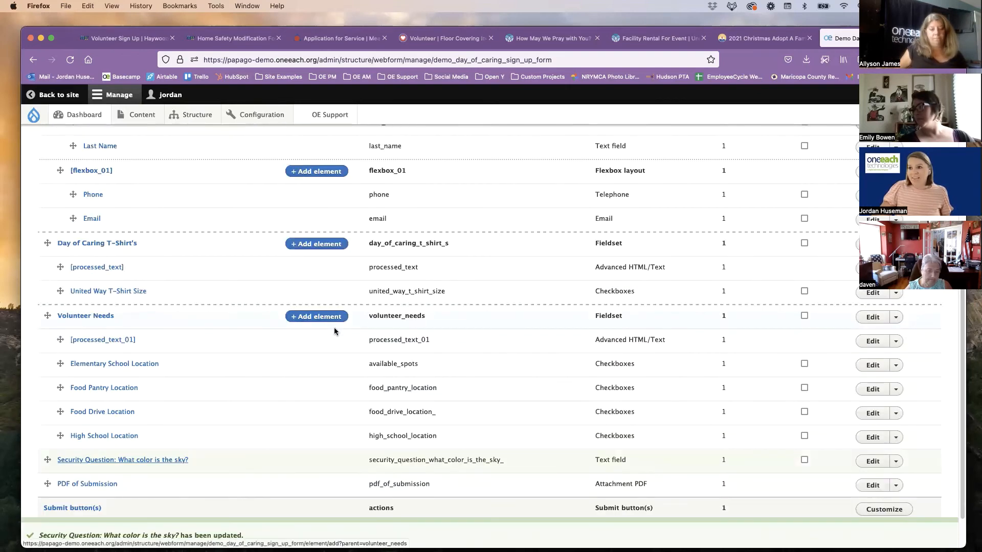
# Review the email and option limit handlers in the Demo Day of Caring form's settings
pyautogui.scroll(10, 213, 345)
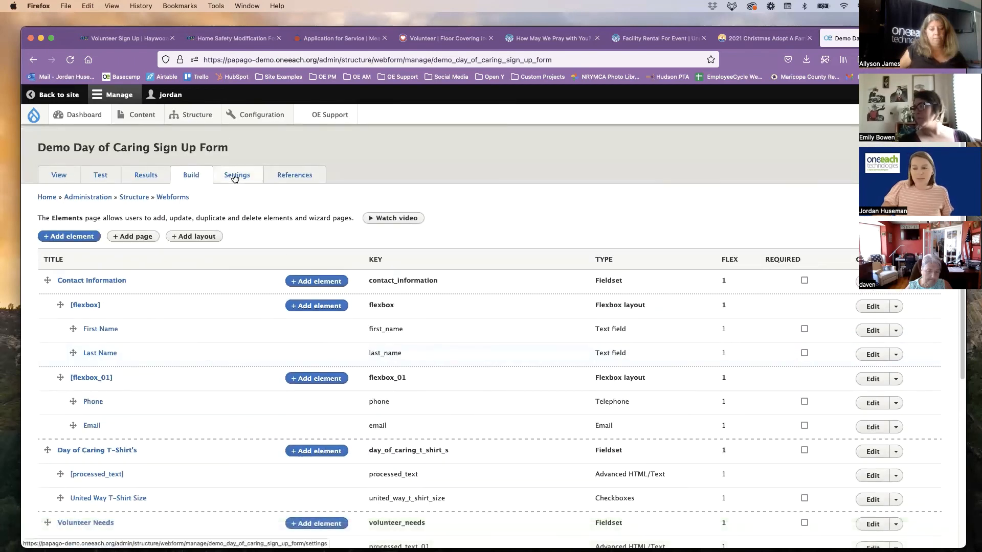
pyautogui.click(238, 176)
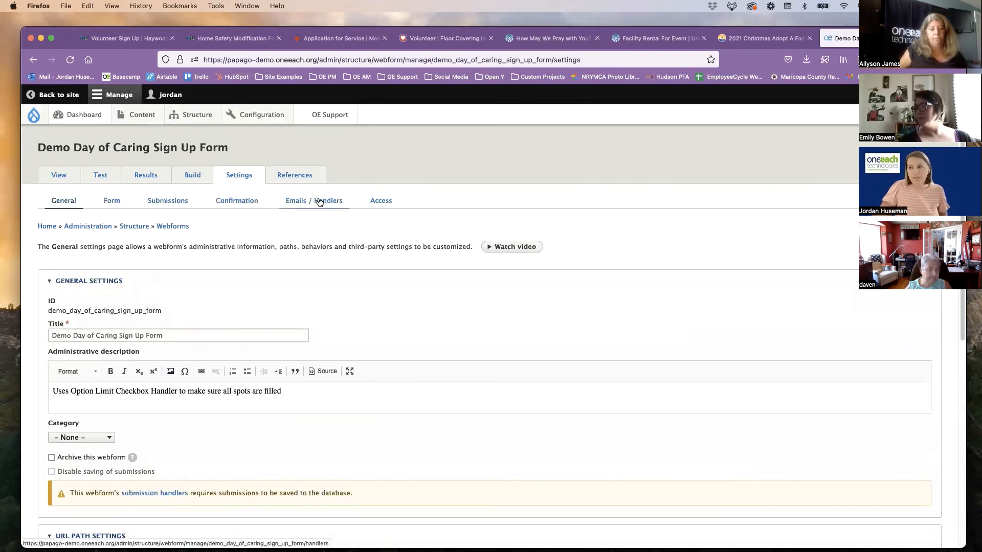
pyautogui.click(319, 201)
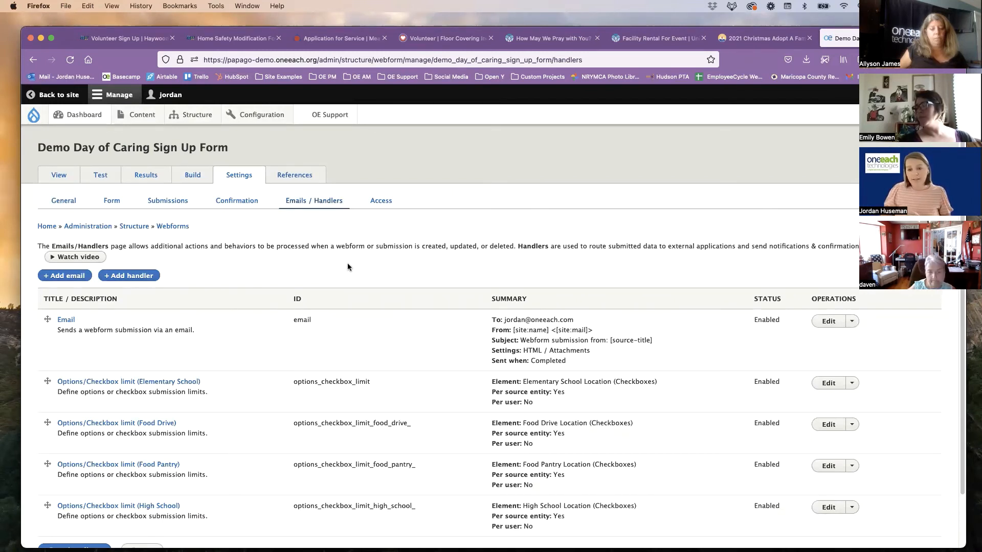
pyautogui.scroll(-2, 236, 262)
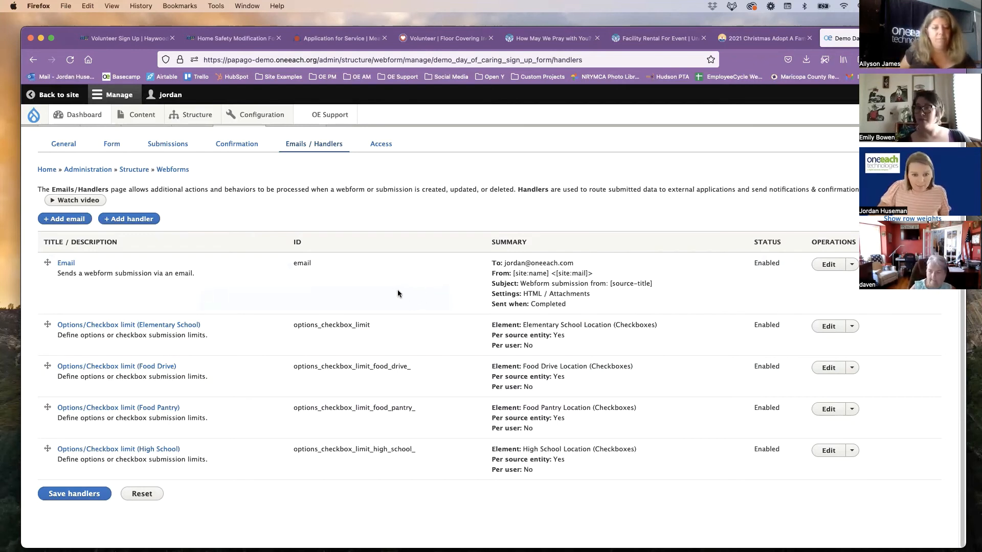
pyautogui.scroll(2, 255, 240)
# Make the "Security Question: What color is the sky?" element required in its form validation, and save the element
pyautogui.click(190, 177)
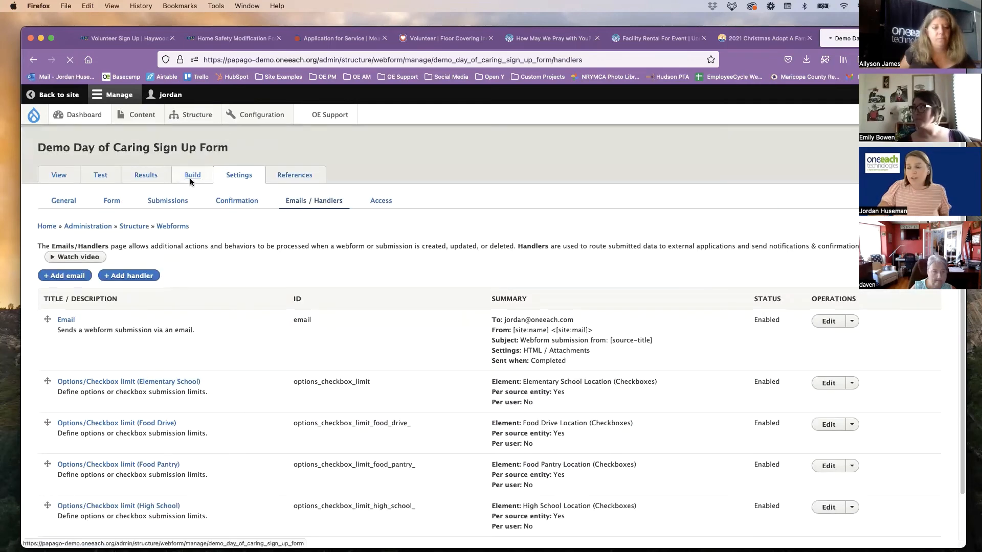
pyautogui.scroll(-5, 750, 383)
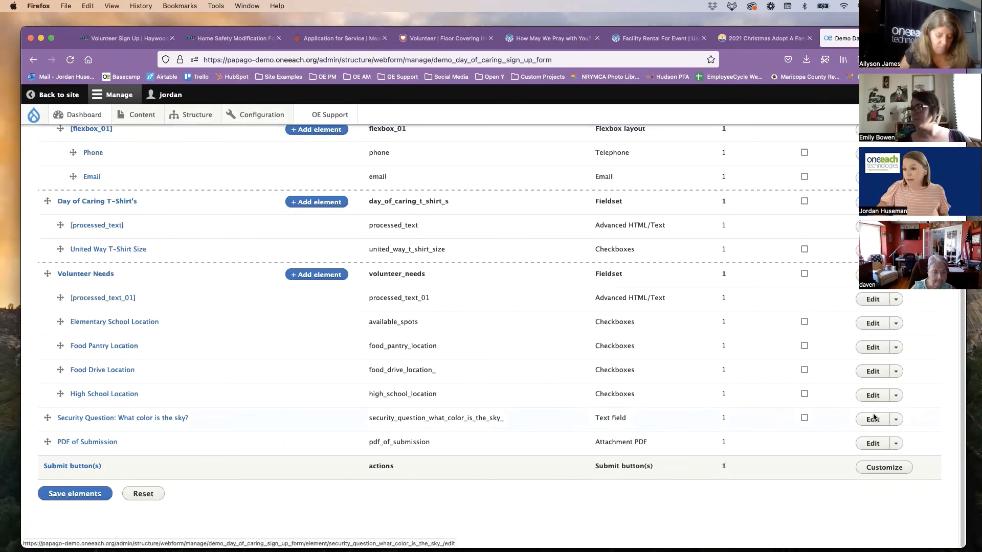
pyautogui.click(875, 425)
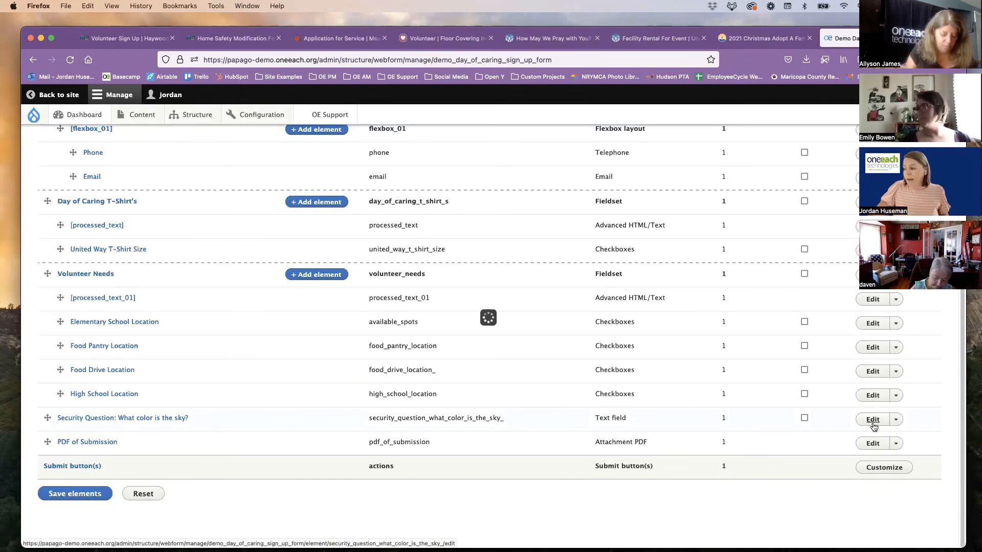
pyautogui.scroll(-2, 784, 384)
pyautogui.click(757, 425)
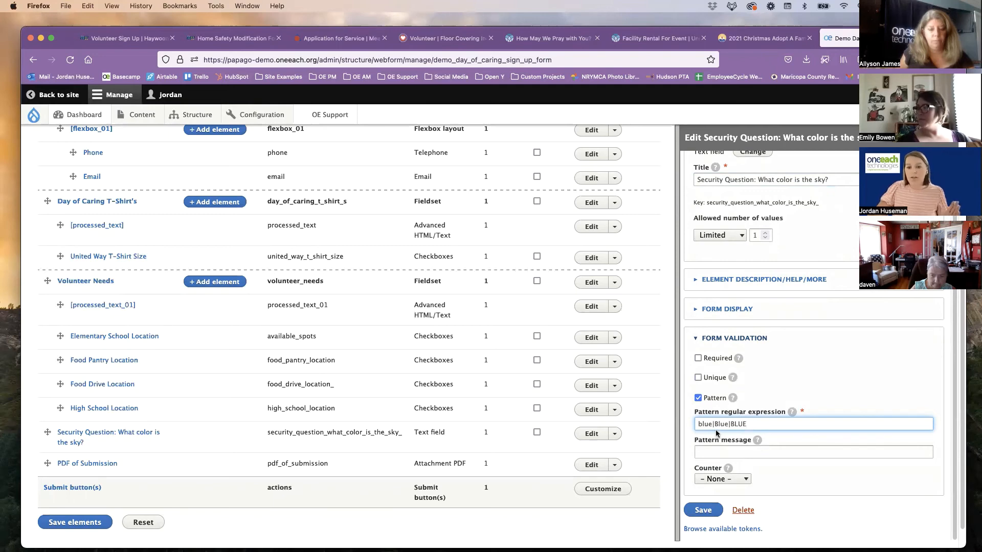
pyautogui.click(752, 423)
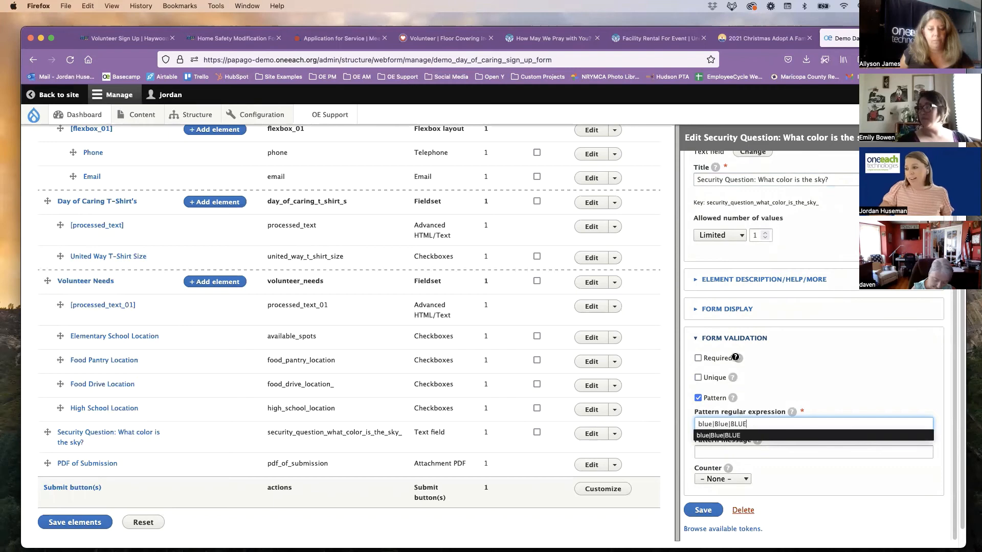
pyautogui.click(698, 359)
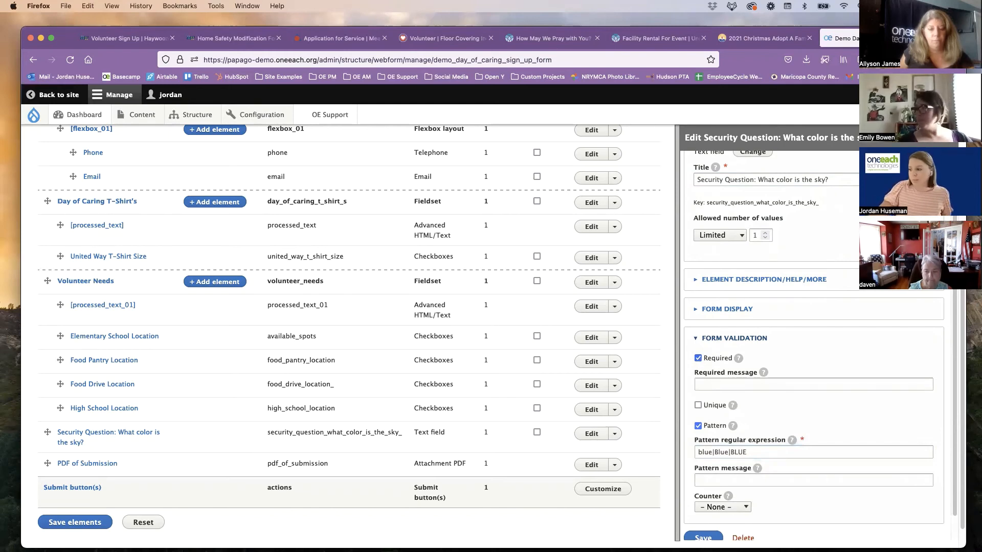
pyautogui.click(703, 537)
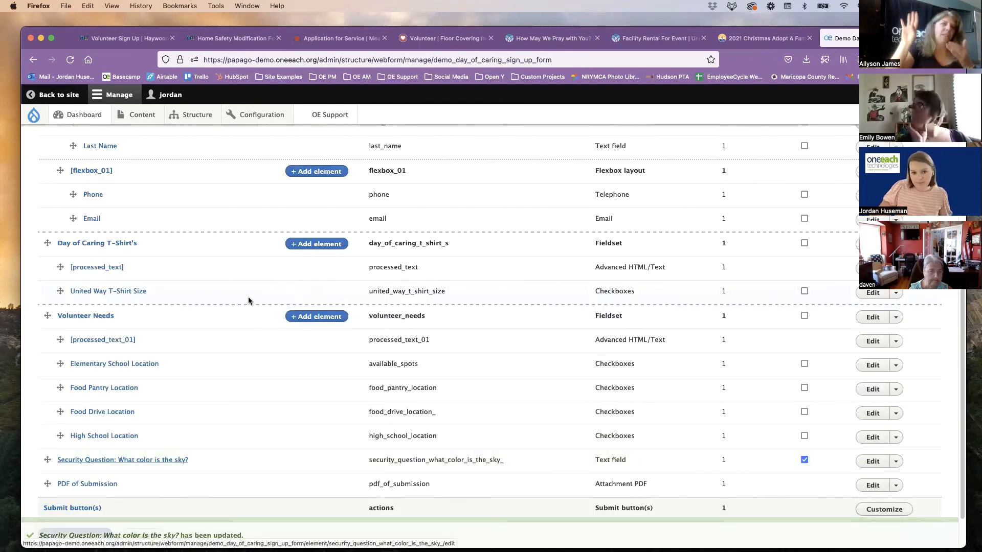
# View the Demo Day of Caring form, answer the security question with "orange", and submit the form to test the validation
pyautogui.scroll(5, 247, 300)
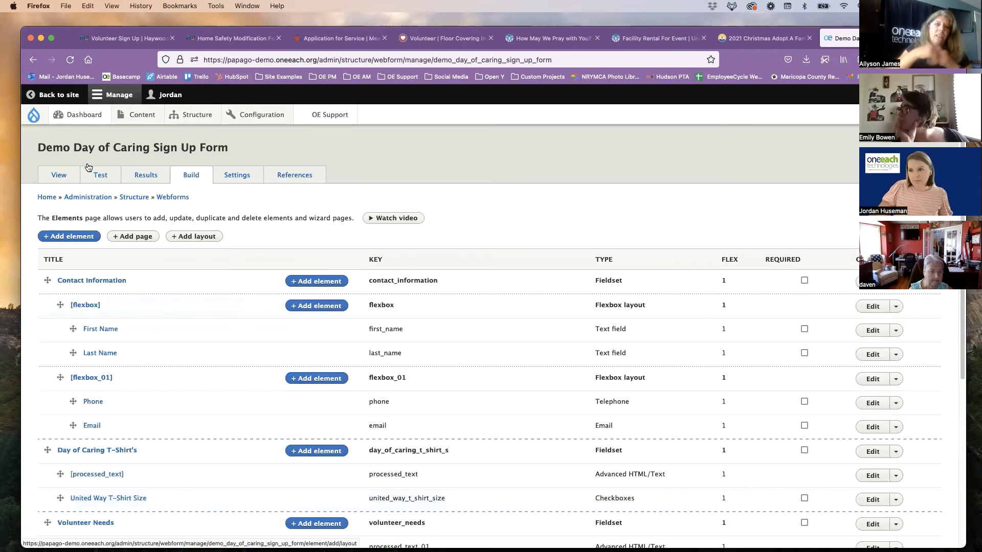
pyautogui.click(48, 179)
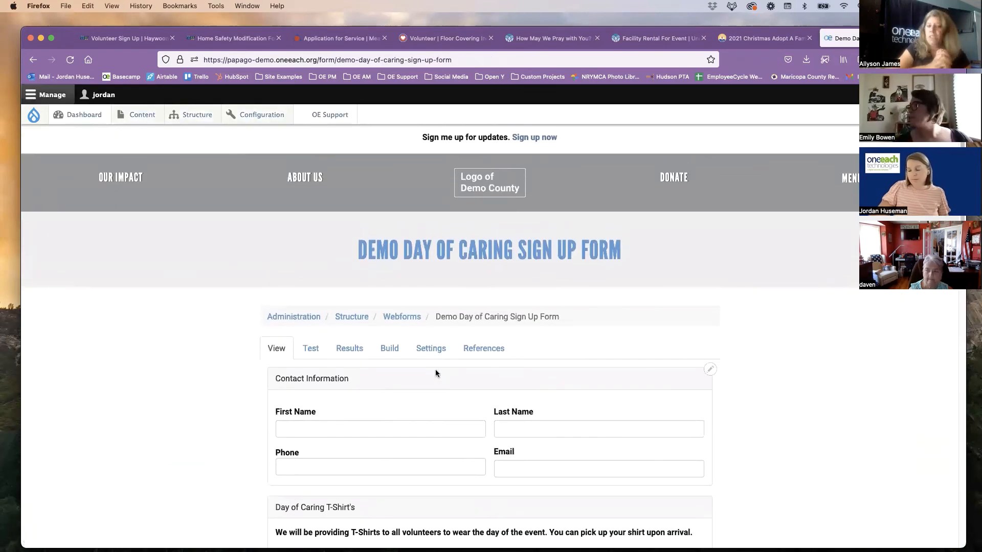
pyautogui.scroll(-10, 429, 368)
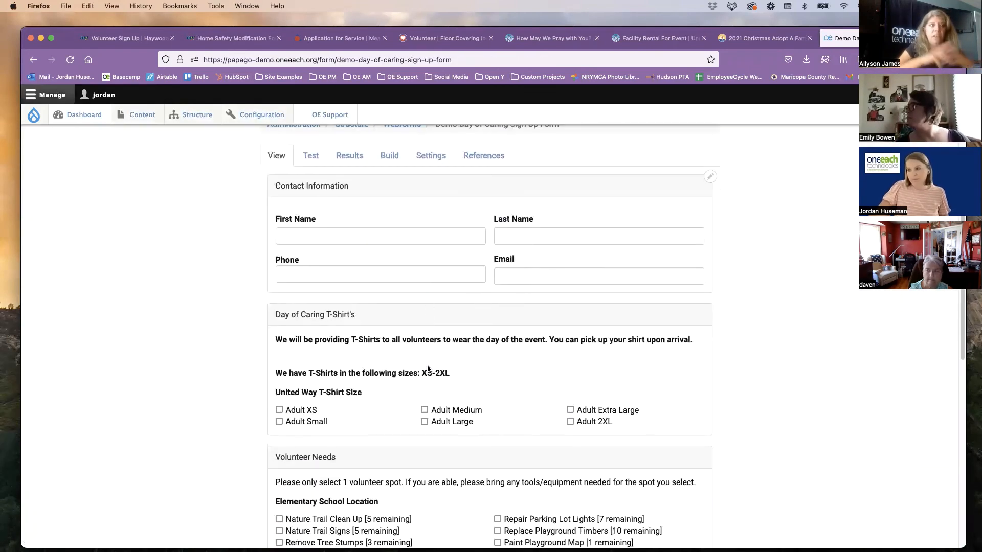
pyautogui.scroll(-2, 428, 365)
pyautogui.click(354, 308)
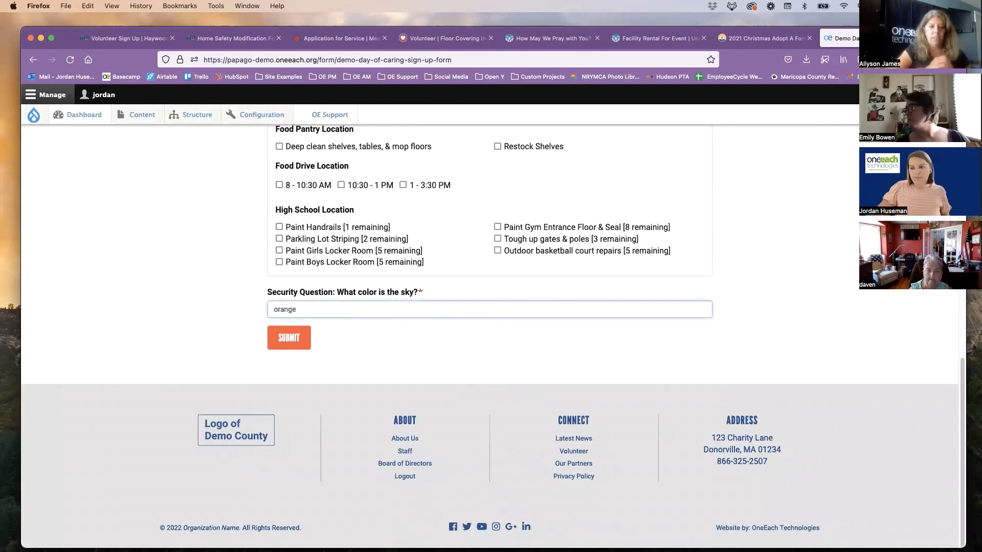
pyautogui.click(287, 339)
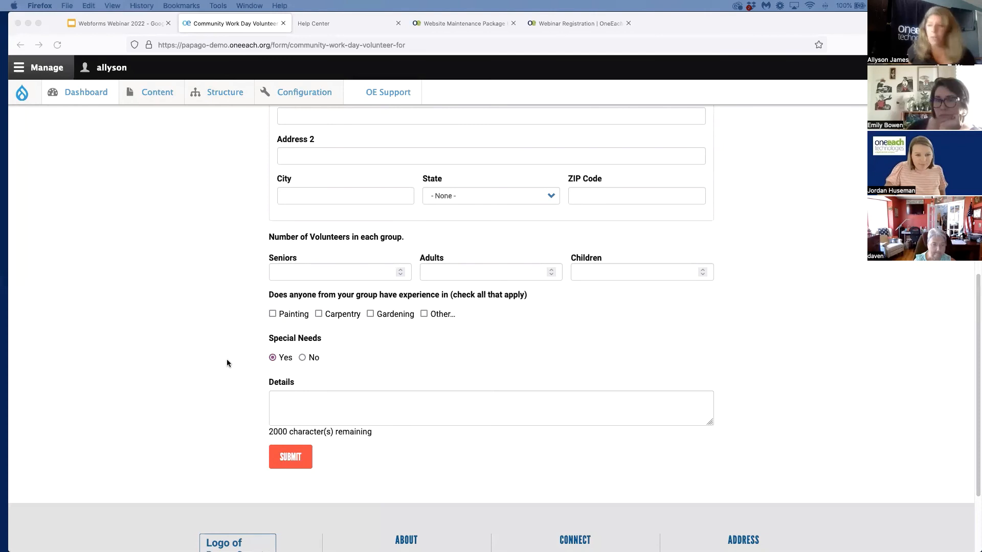
# Test the Details field's condition on the Community Work Day form by switching Special Needs to No and back to Yes
pyautogui.click(302, 358)
pyautogui.click(272, 358)
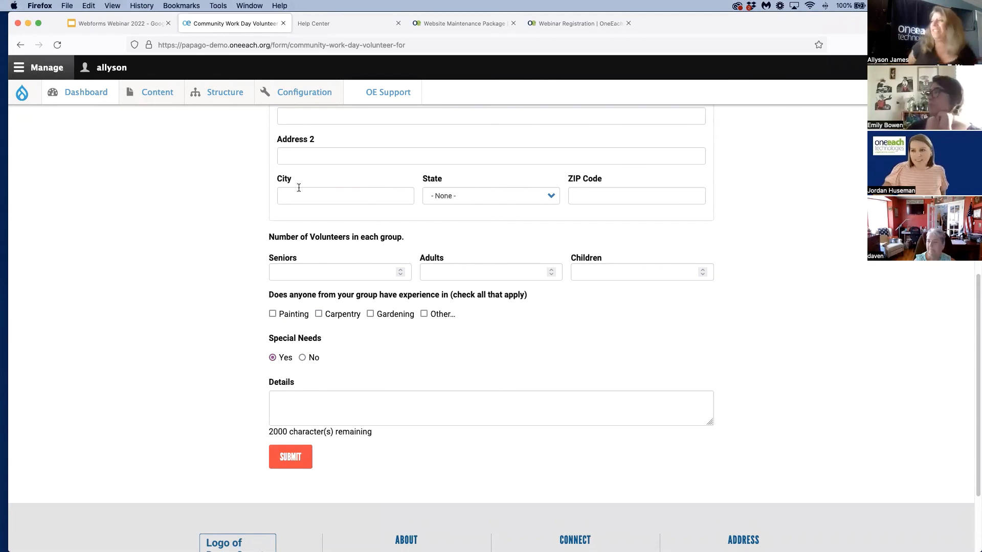
# Look through the Websites and Webinars sections of the OneEach Help Center
pyautogui.click(322, 23)
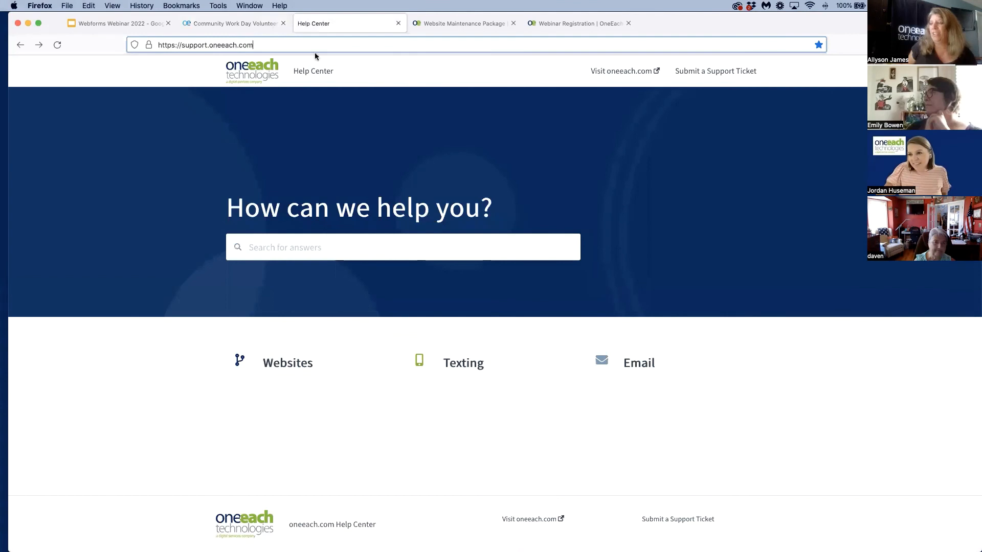
pyautogui.click(264, 48)
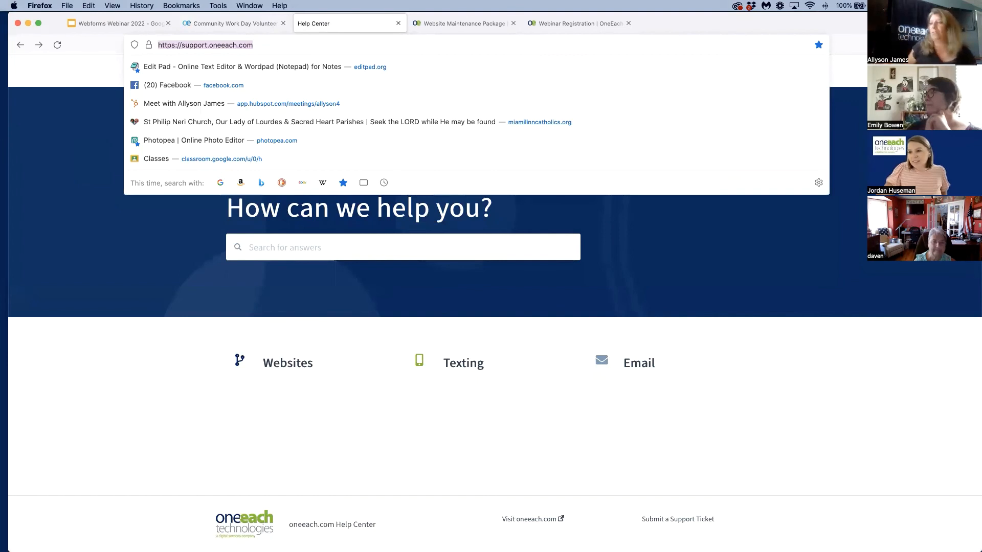
pyautogui.click(204, 351)
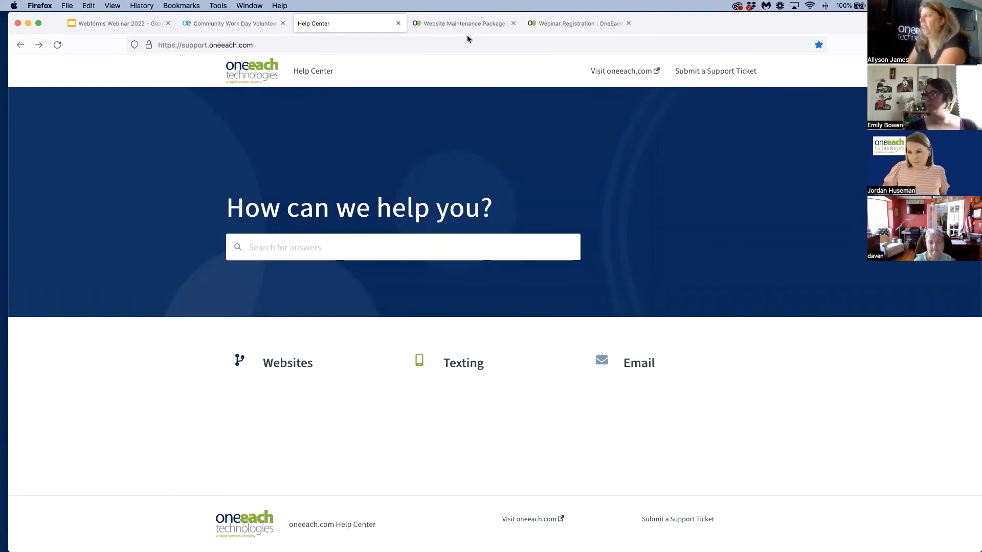
pyautogui.click(297, 363)
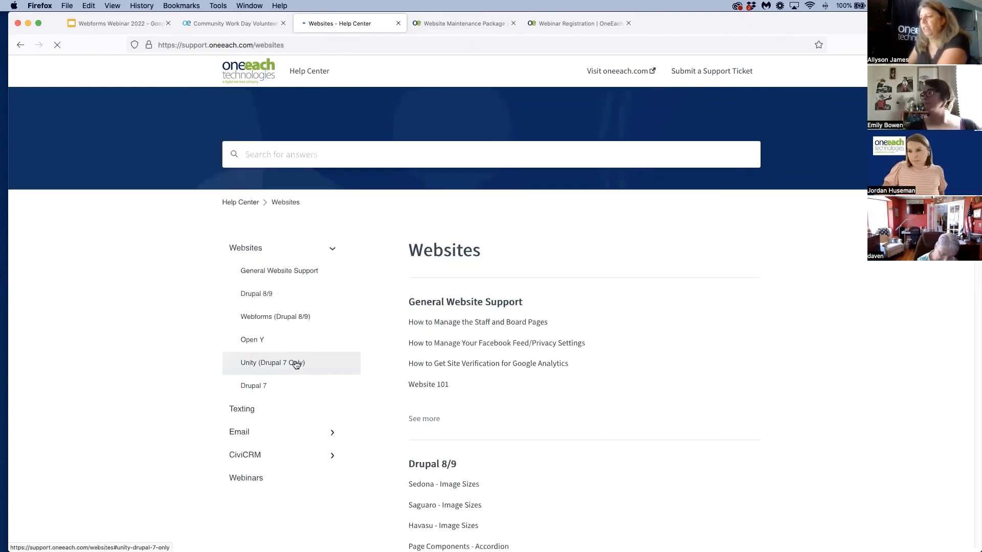
pyautogui.click(238, 478)
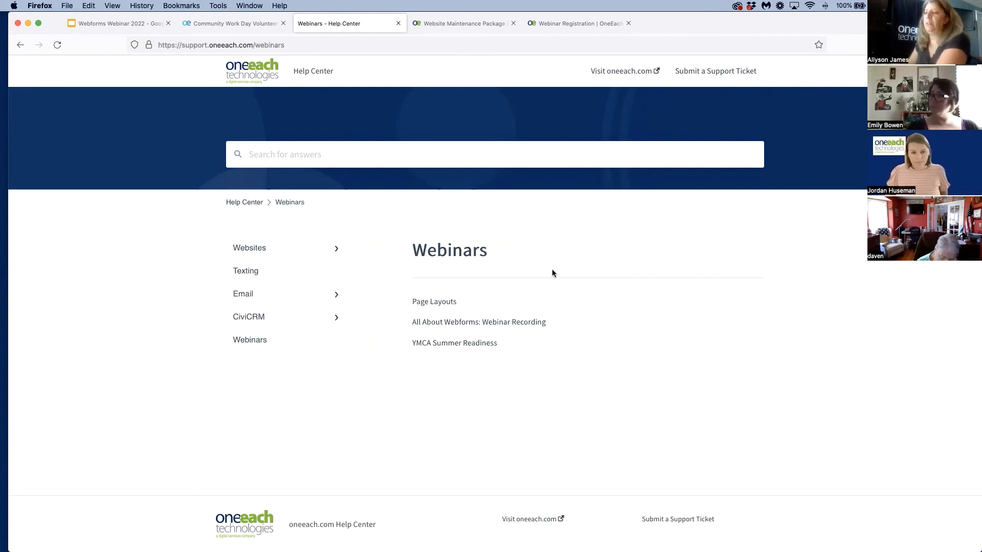
pyautogui.click(269, 257)
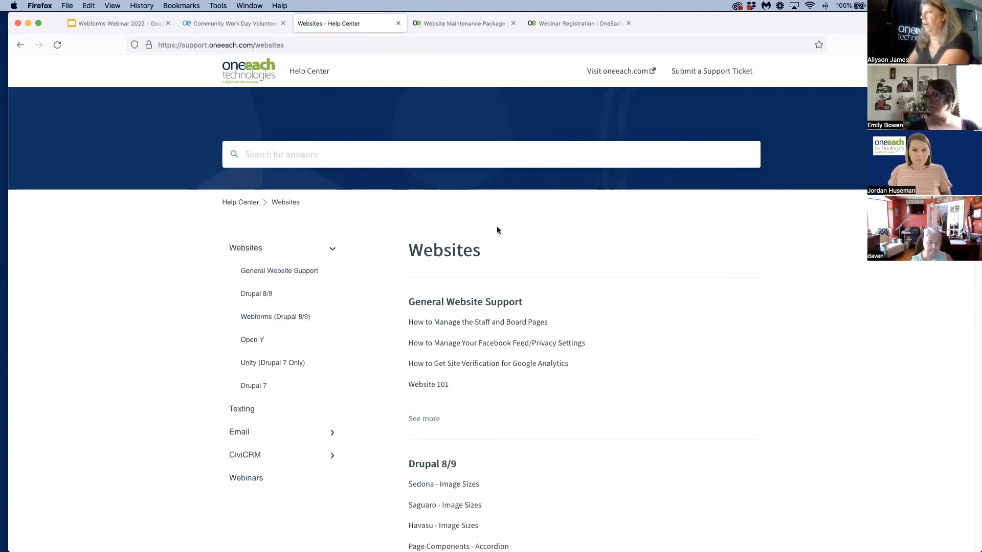
# View the Website Maintenance Package enrollment page and the Webinar Registration page
pyautogui.click(450, 26)
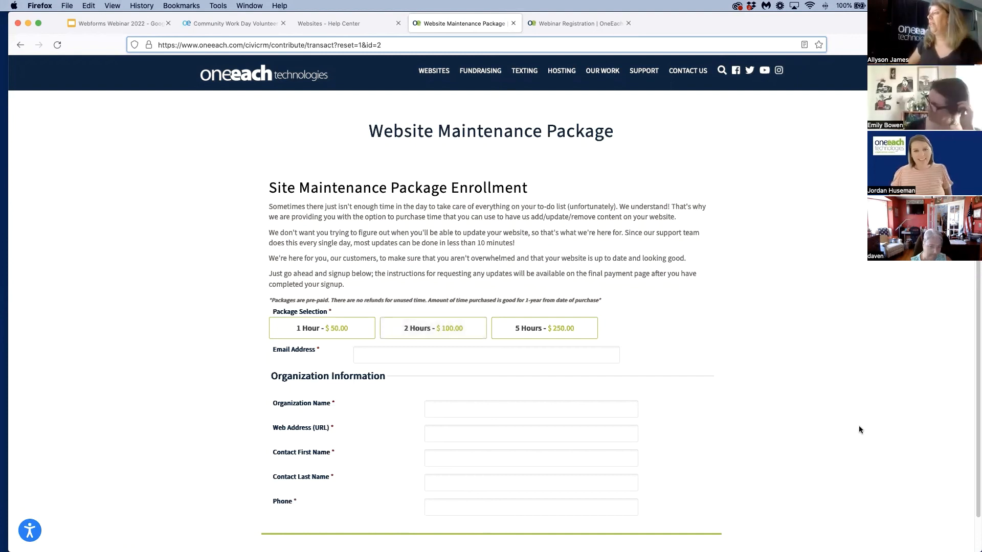
pyautogui.click(784, 359)
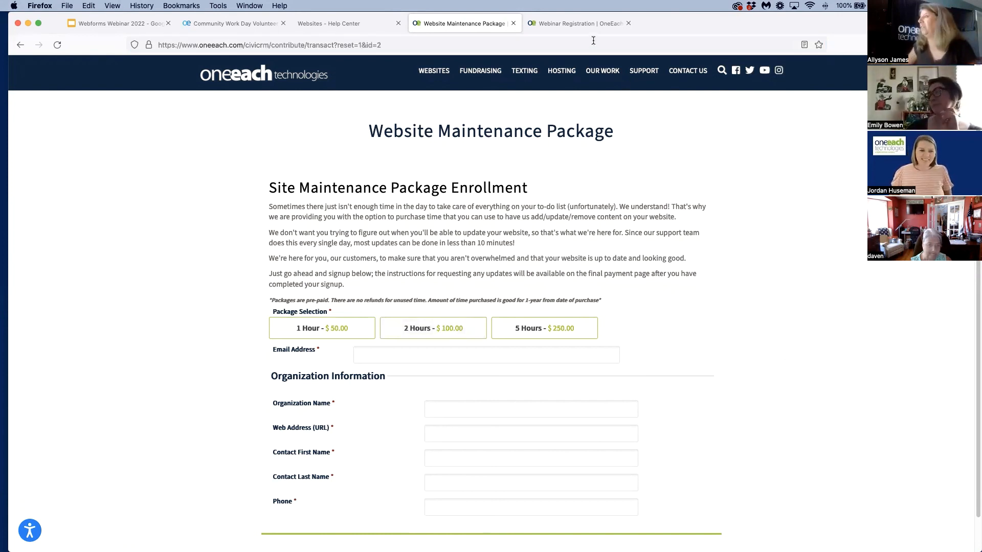
pyautogui.click(597, 21)
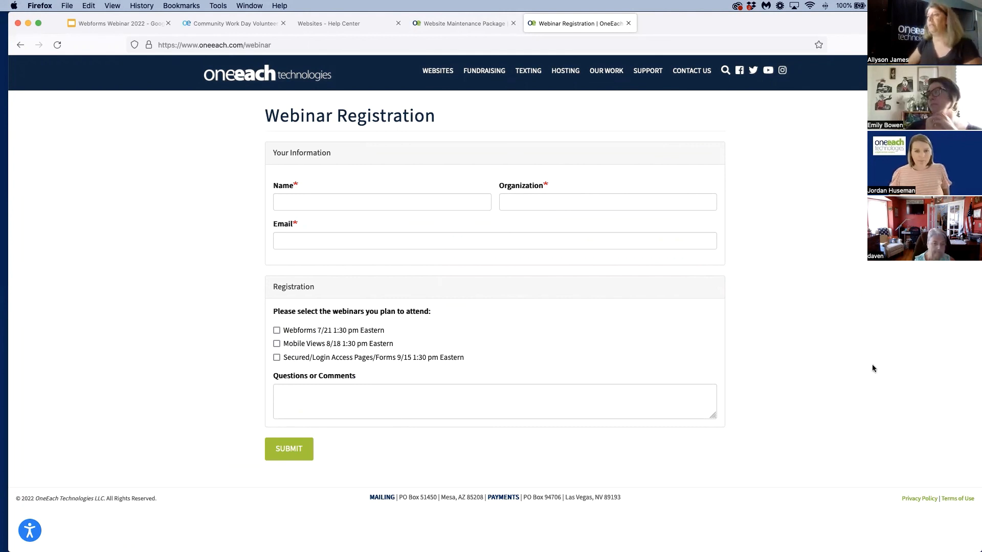
# Switch to the Webforms Webinar 2022 presentation in Google Slides and start the slideshow at the "Free Forms you can Request" slide
pyautogui.click(99, 24)
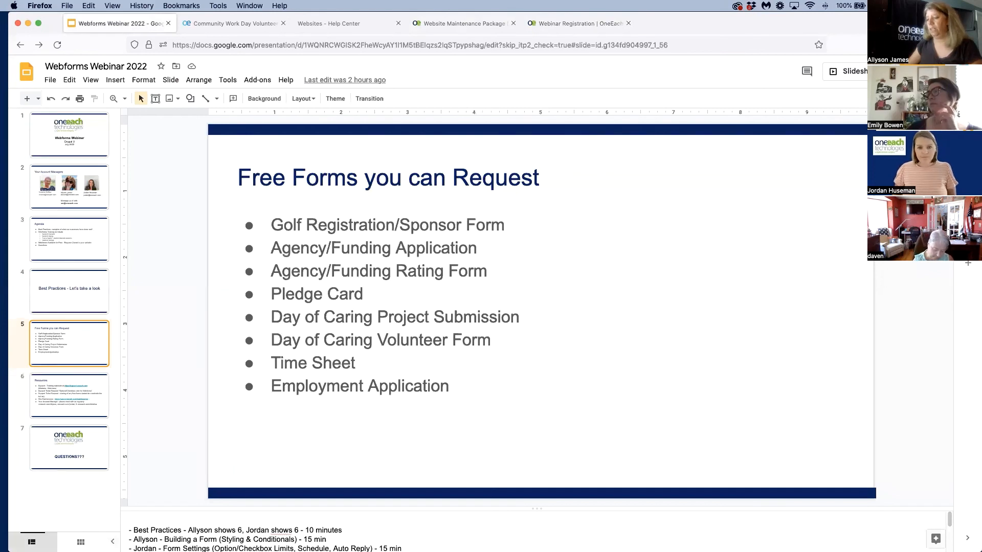
pyautogui.click(828, 68)
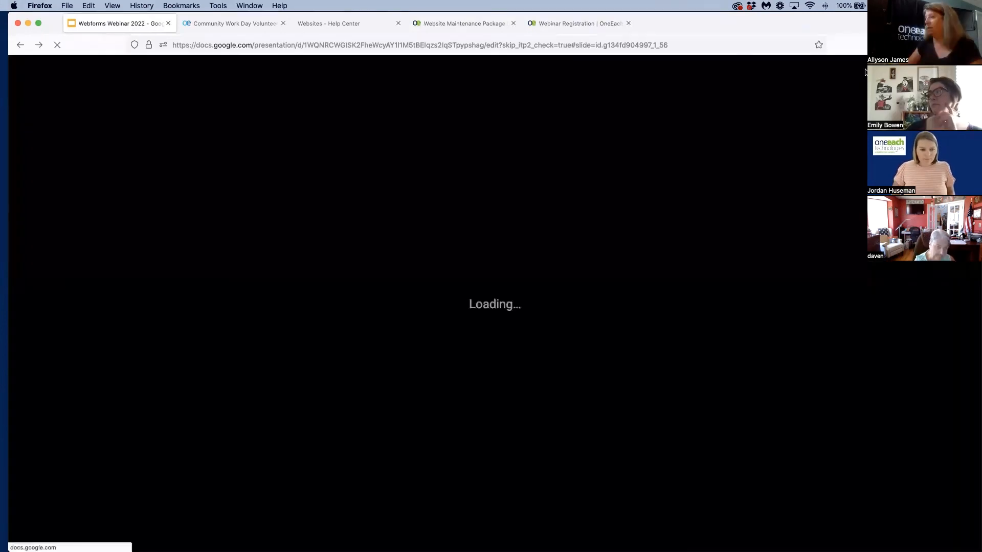